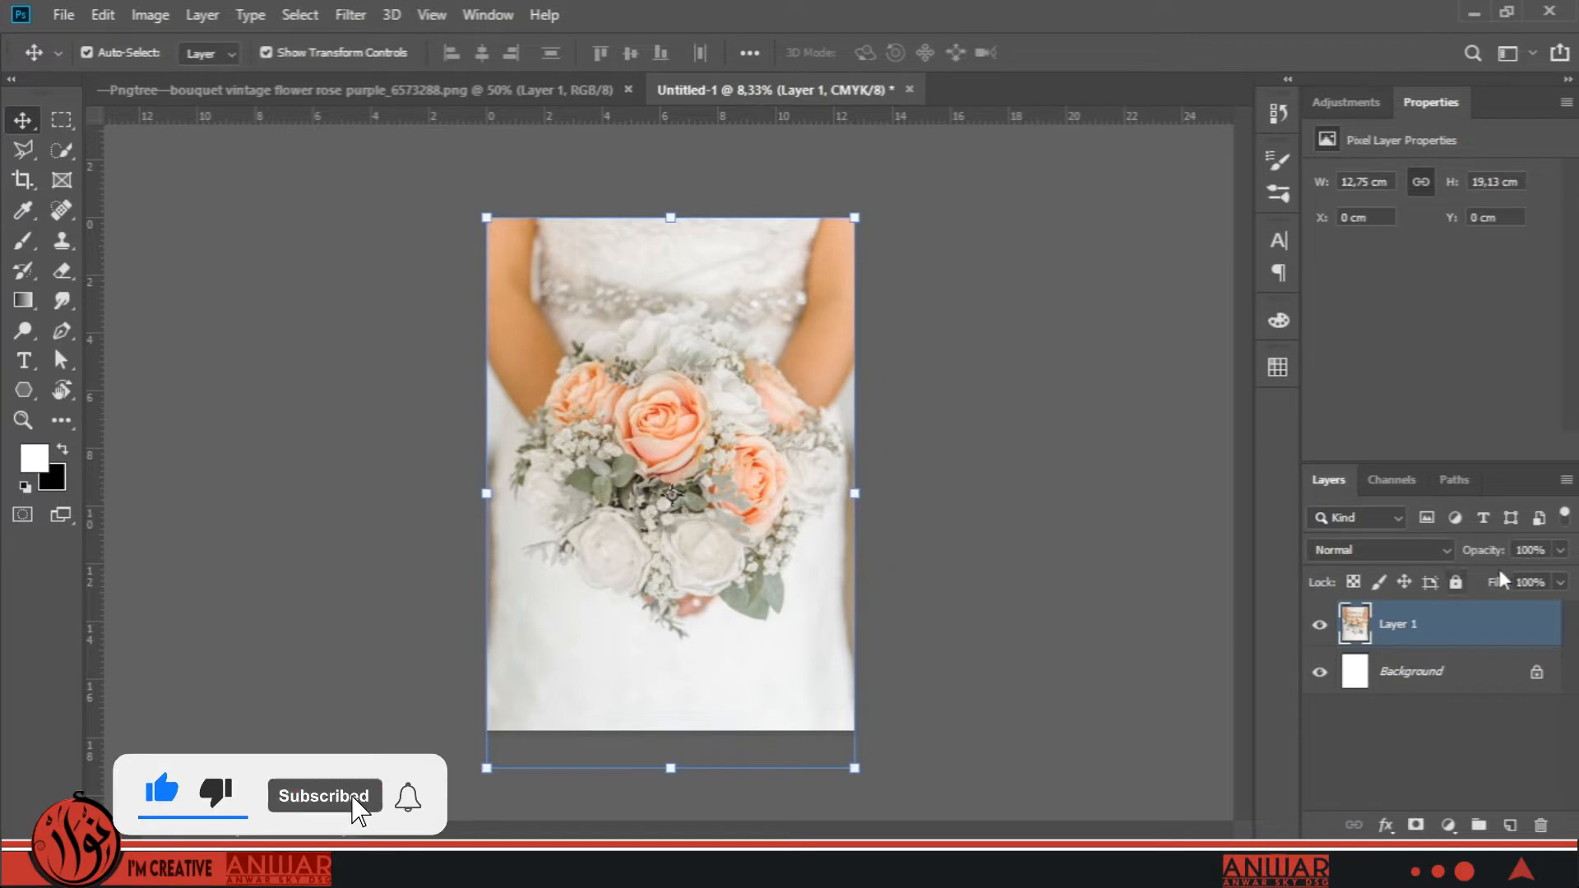
Lower the bouquet photo layer's opacity to 79%, and bring the ornamental frame from Illustrator into the Photoshop document as a vector smart object.
{"action": "left_click_drag", "start_coordinate": [1487, 551], "coordinate": [1470, 551]}
{"action": "mouse_move", "coordinate": [424, 864]}
{"action": "left_click", "coordinate": [423, 765]}
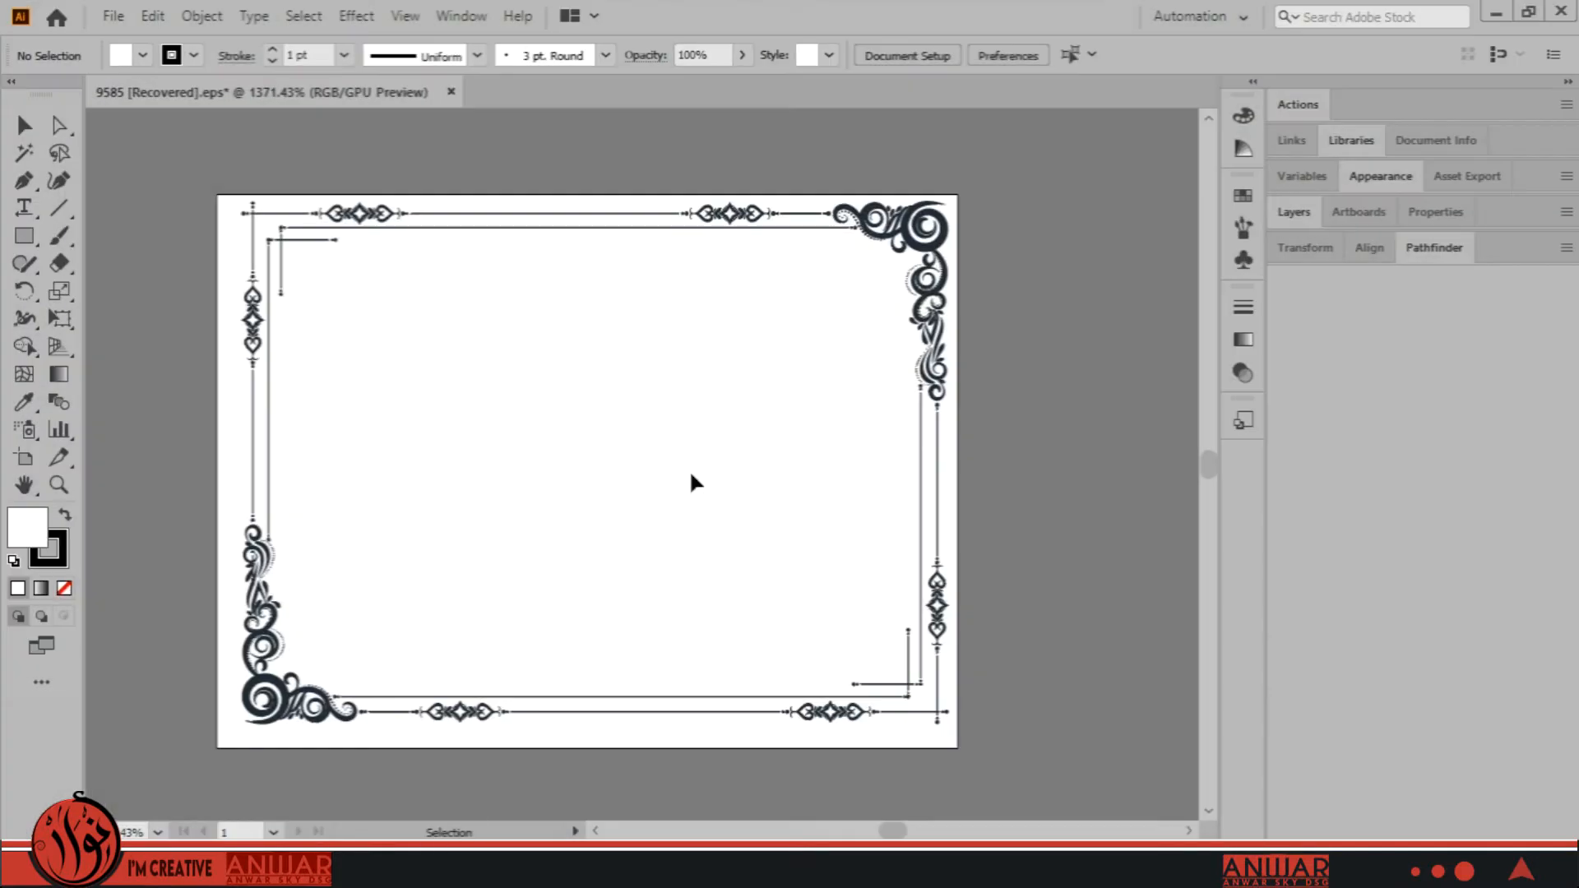
{"action": "left_click", "coordinate": [917, 254]}
{"action": "left_click_drag", "start_coordinate": [917, 253], "coordinate": [850, 578]}
Rotate the placed ornamental frame 90° clockwise and stretch it to fill the whole canvas.
{"action": "right_click", "coordinate": [767, 517]}
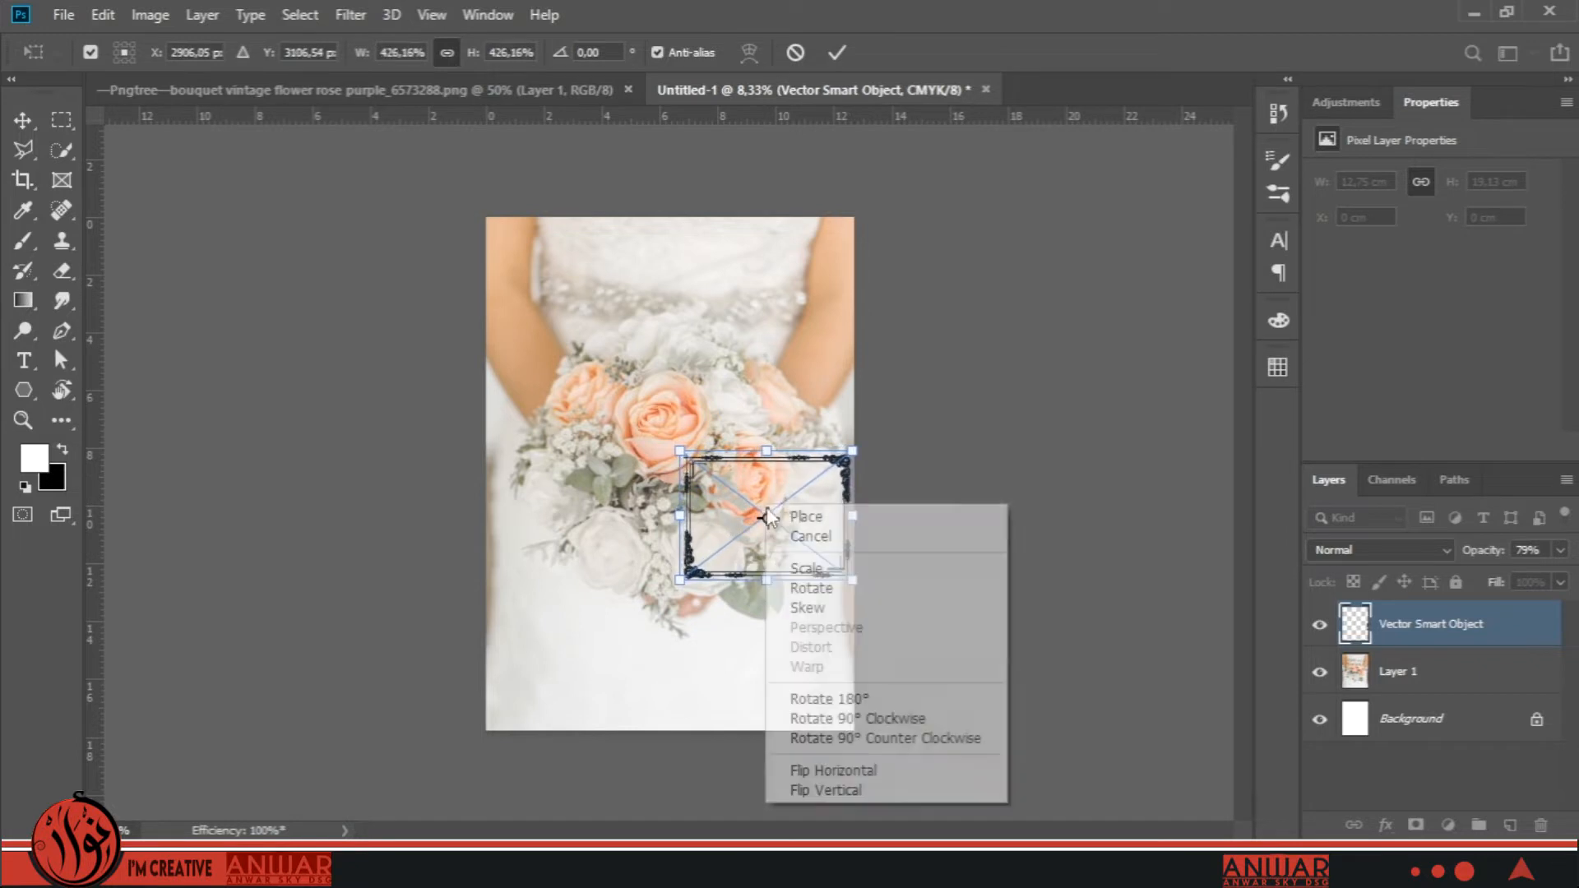
{"action": "left_click", "coordinate": [879, 720]}
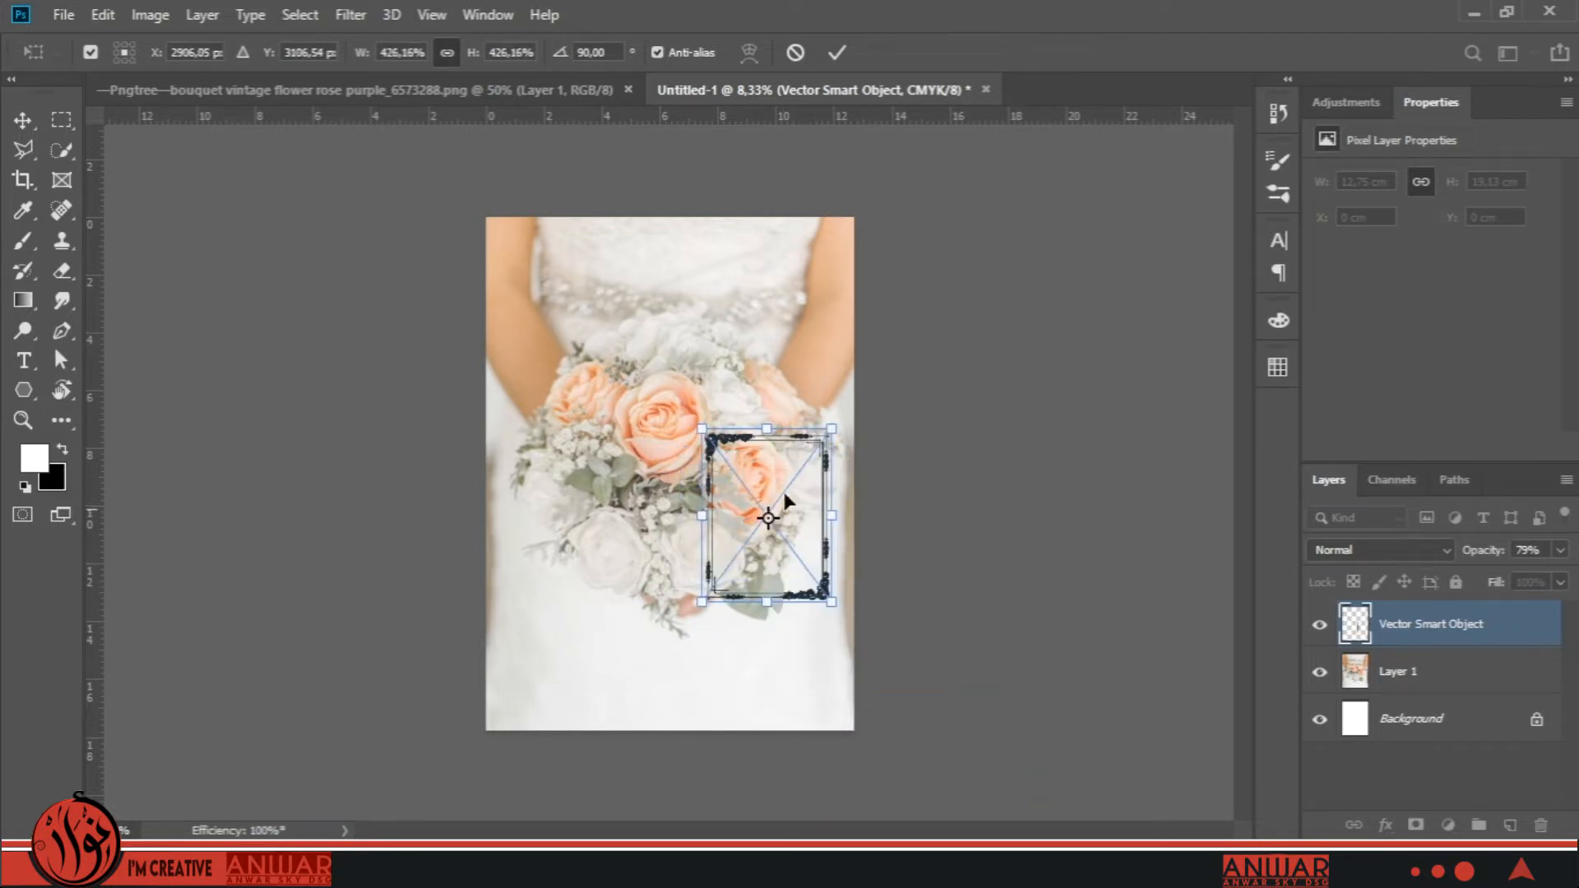
{"action": "left_click_drag", "start_coordinate": [701, 430], "coordinate": [505, 243]}
{"action": "left_click_drag", "start_coordinate": [697, 316], "coordinate": [644, 299]}
{"action": "left_click_drag", "start_coordinate": [631, 602], "coordinate": [634, 634]}
{"action": "left_click_drag", "start_coordinate": [658, 567], "coordinate": [669, 567]}
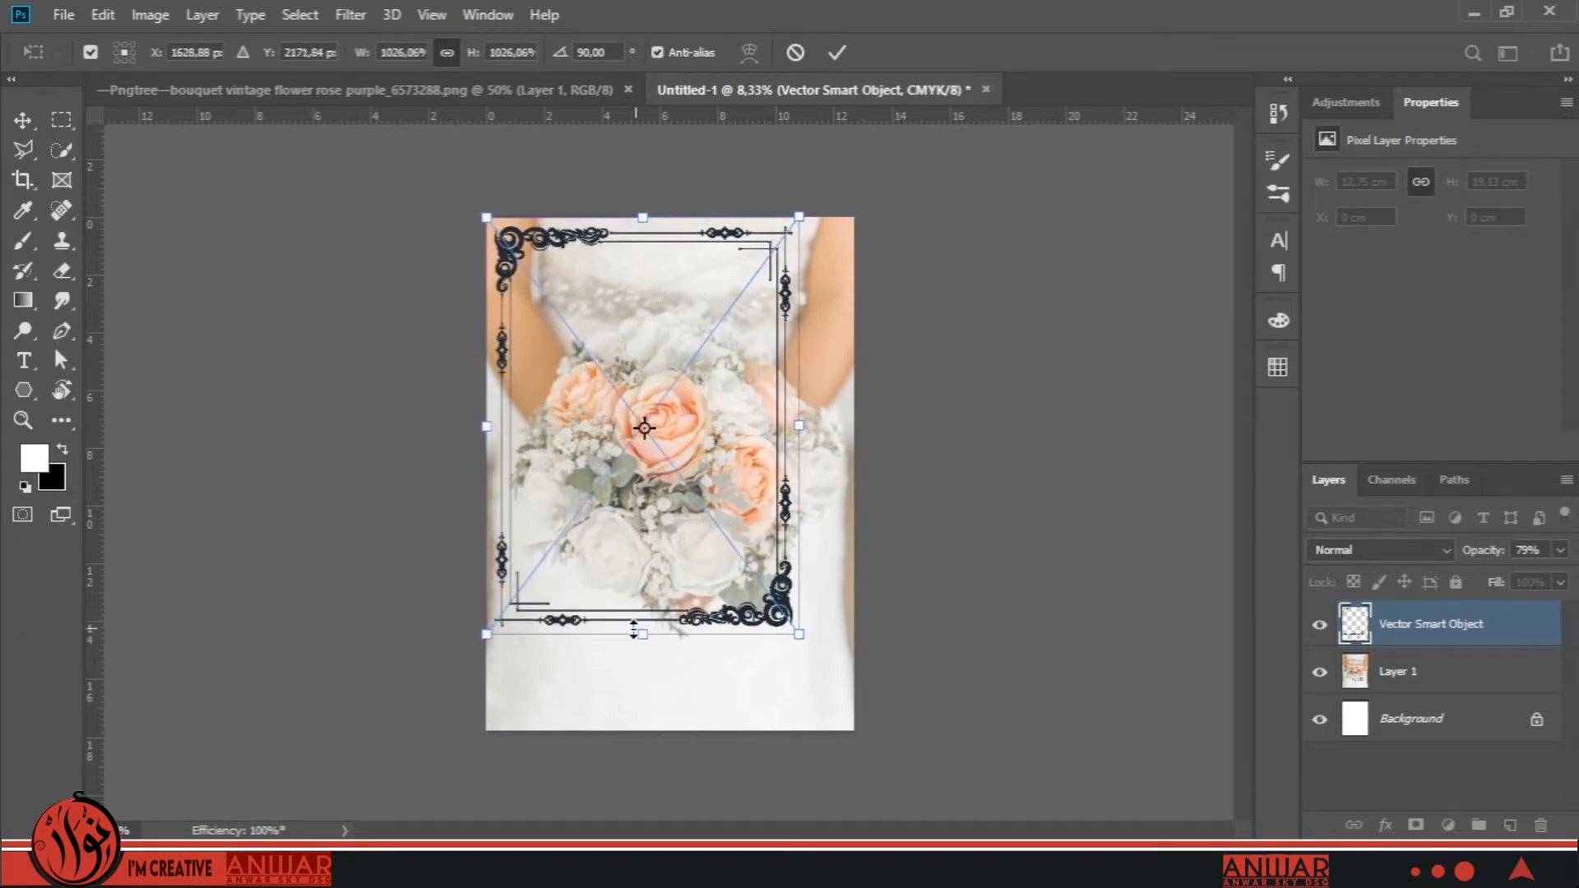
{"action": "left_click_drag", "start_coordinate": [644, 636], "coordinate": [649, 730]}
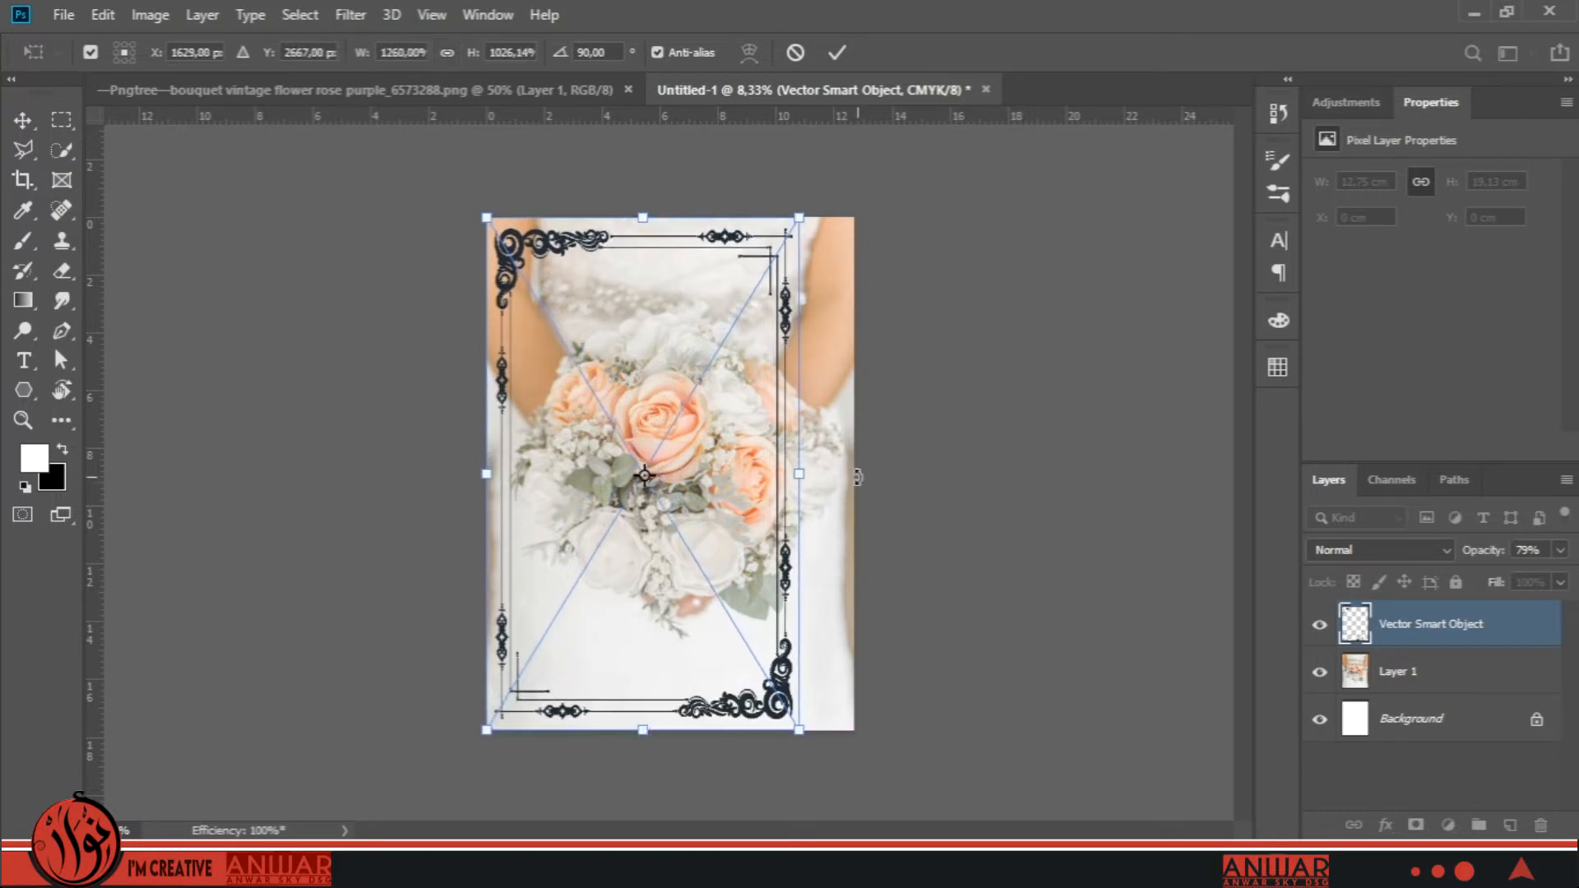
{"action": "left_click_drag", "start_coordinate": [808, 477], "coordinate": [854, 476]}
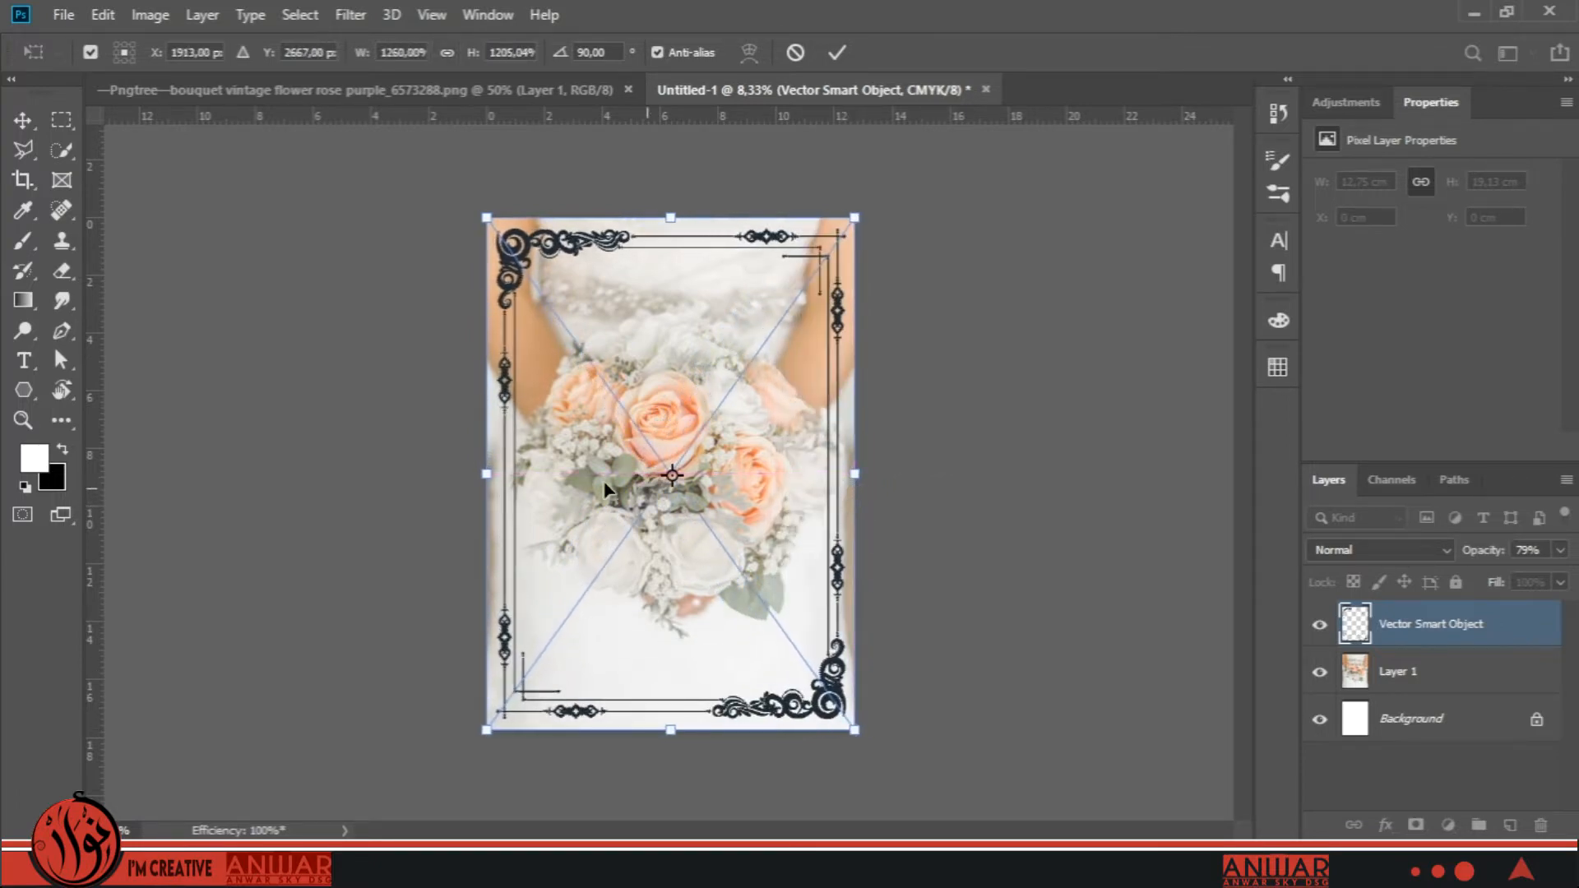
{"action": "key", "text": "Return"}
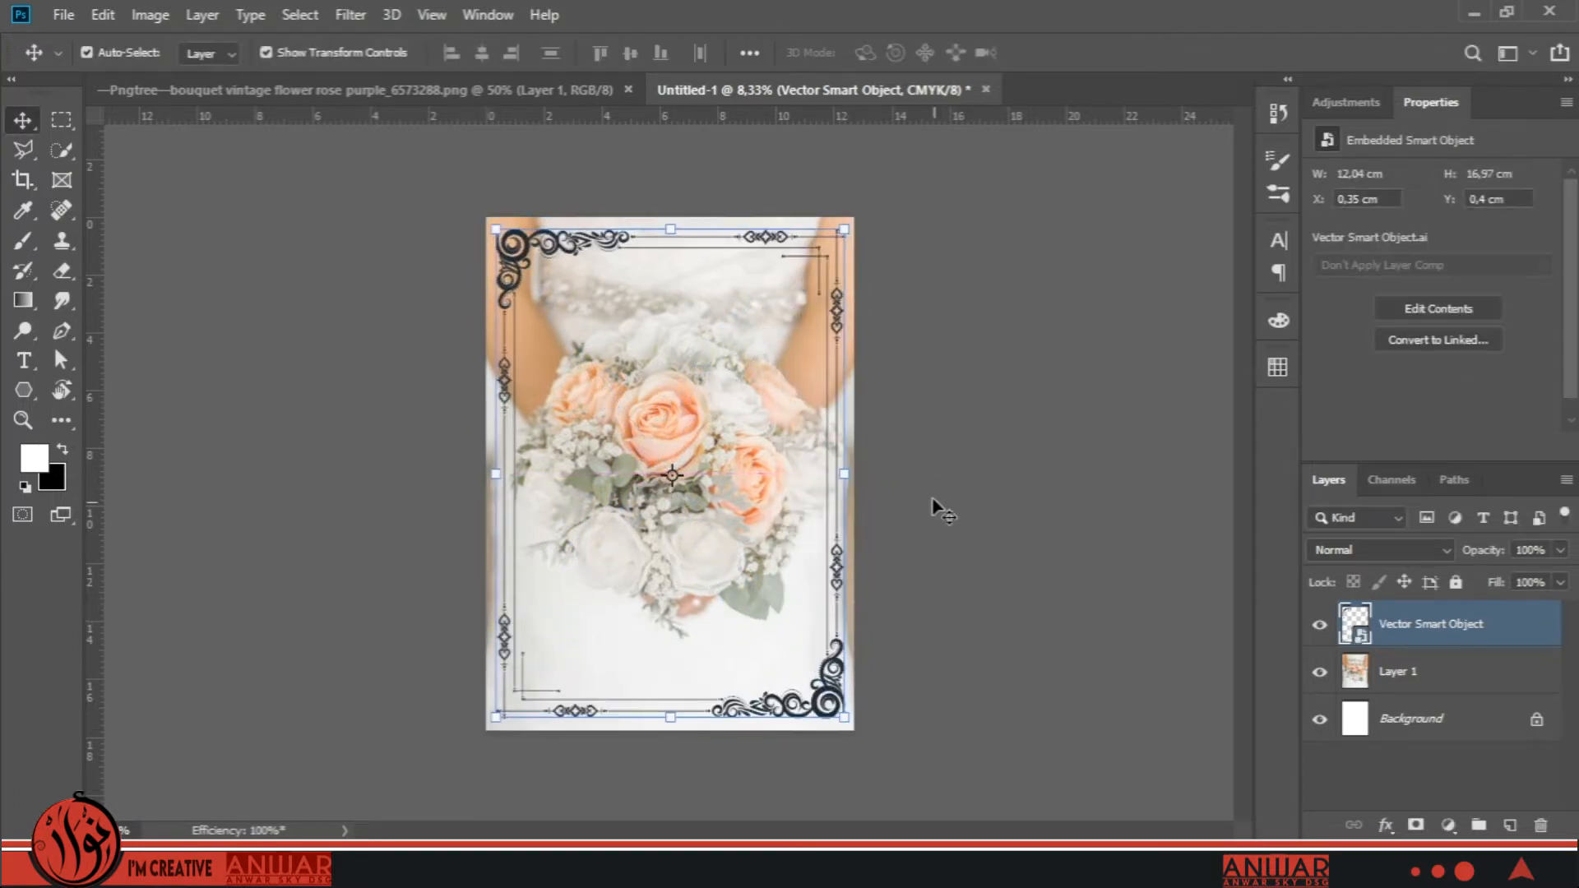
Set the ornamental frame layer's blend mode to Divide.
{"action": "left_click", "coordinate": [939, 541]}
{"action": "key", "text": "ctrl+plus"}
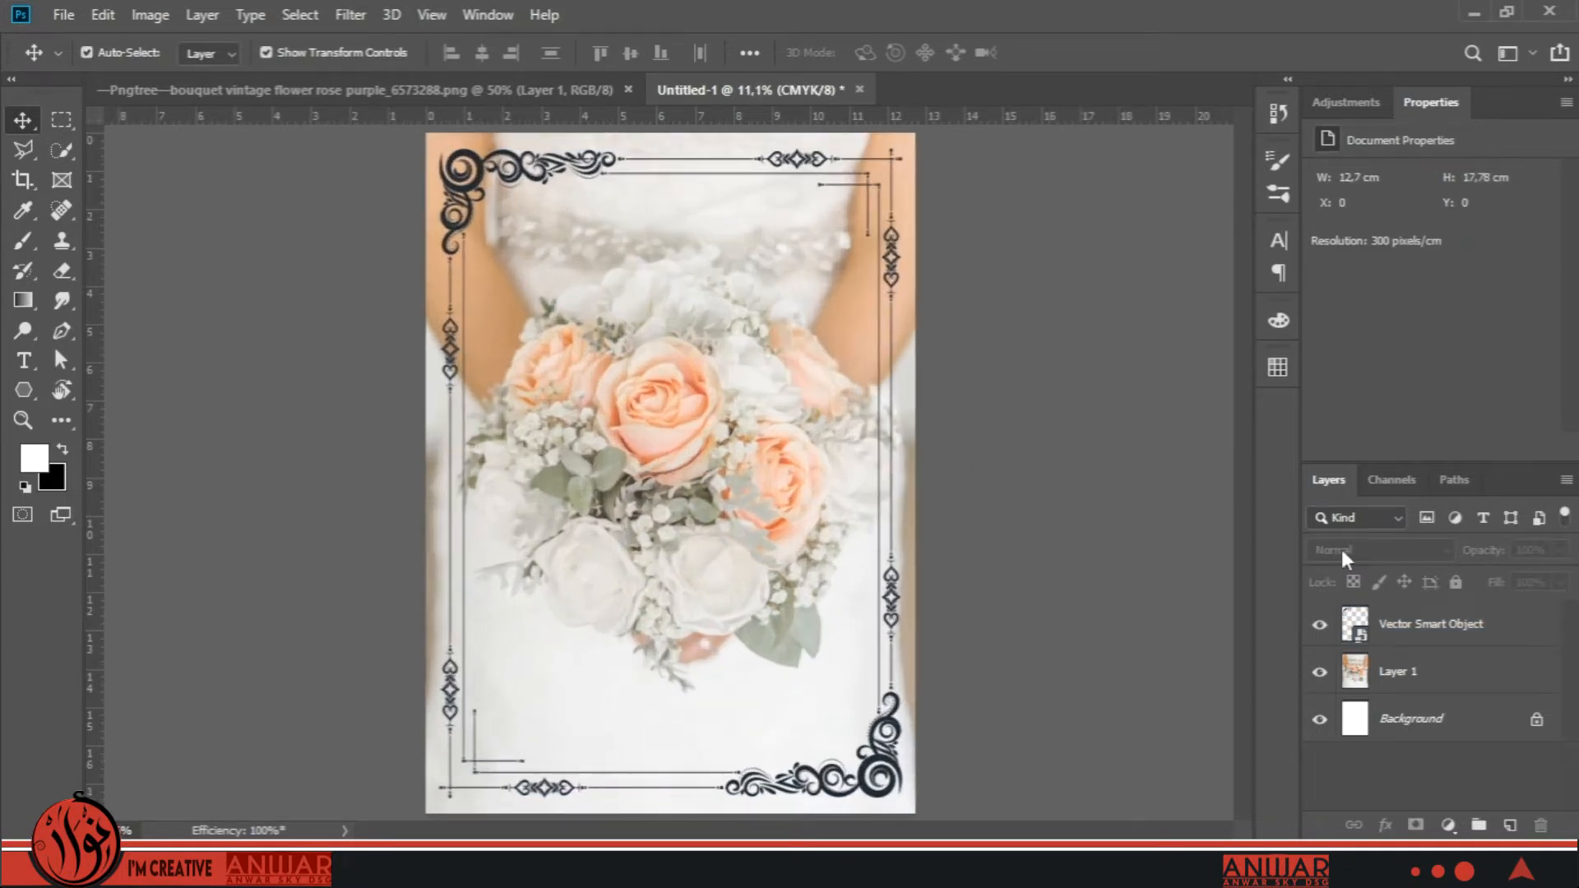
{"action": "left_click", "coordinate": [1346, 631]}
{"action": "left_click", "coordinate": [1363, 550]}
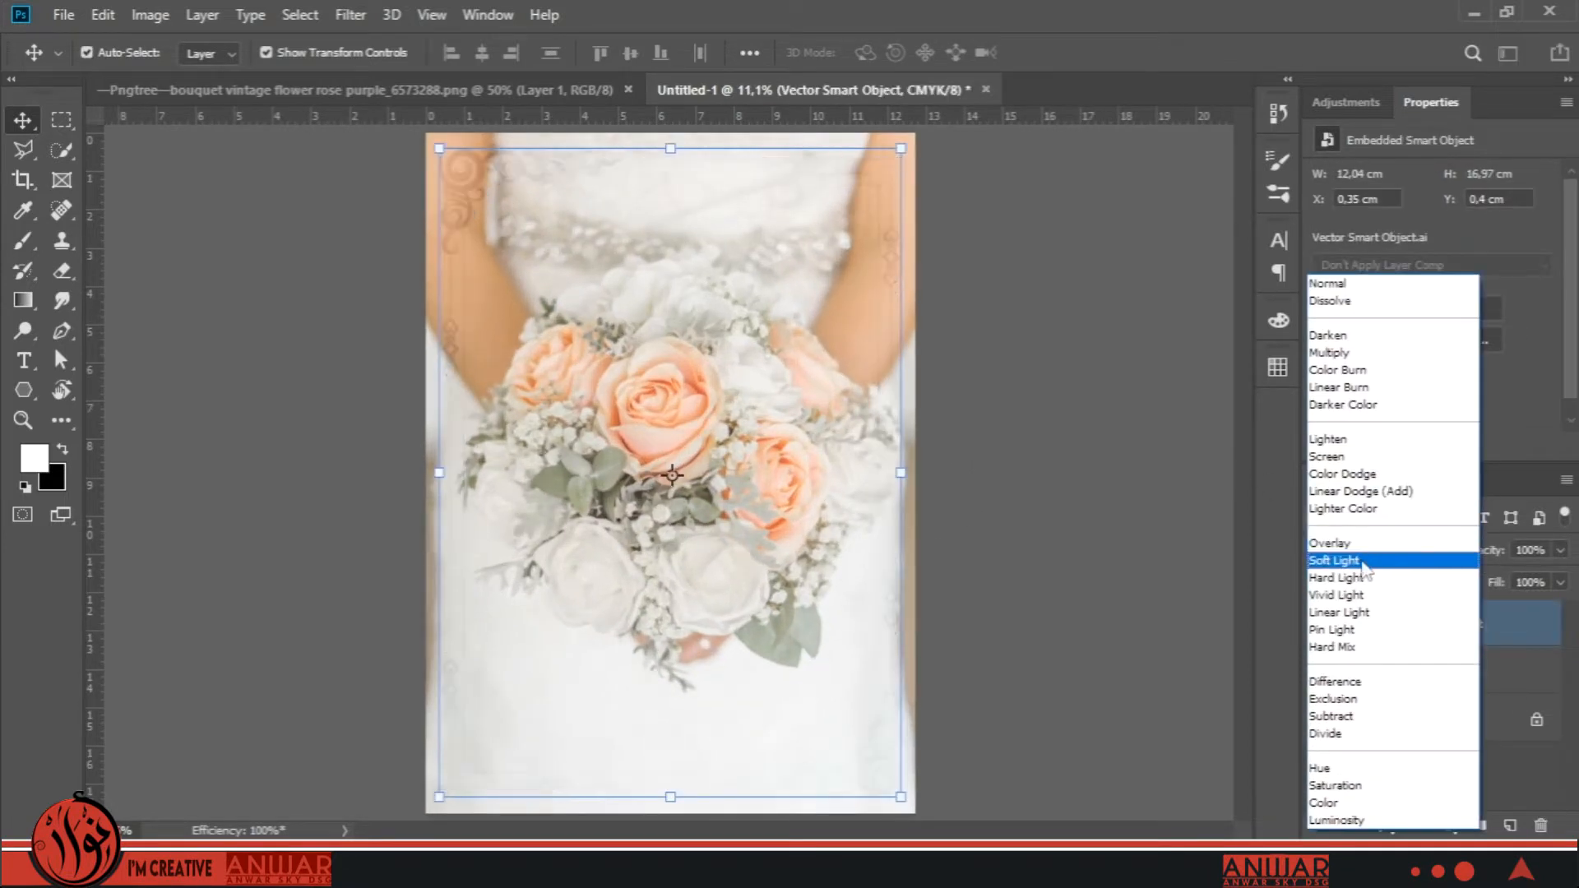
{"action": "left_click", "coordinate": [1338, 735]}
Draw a white four-sided diamond about 2466 px wide directly above the photo layer and move it over the bouquet at the canvas centre.
{"action": "left_click", "coordinate": [1402, 694]}
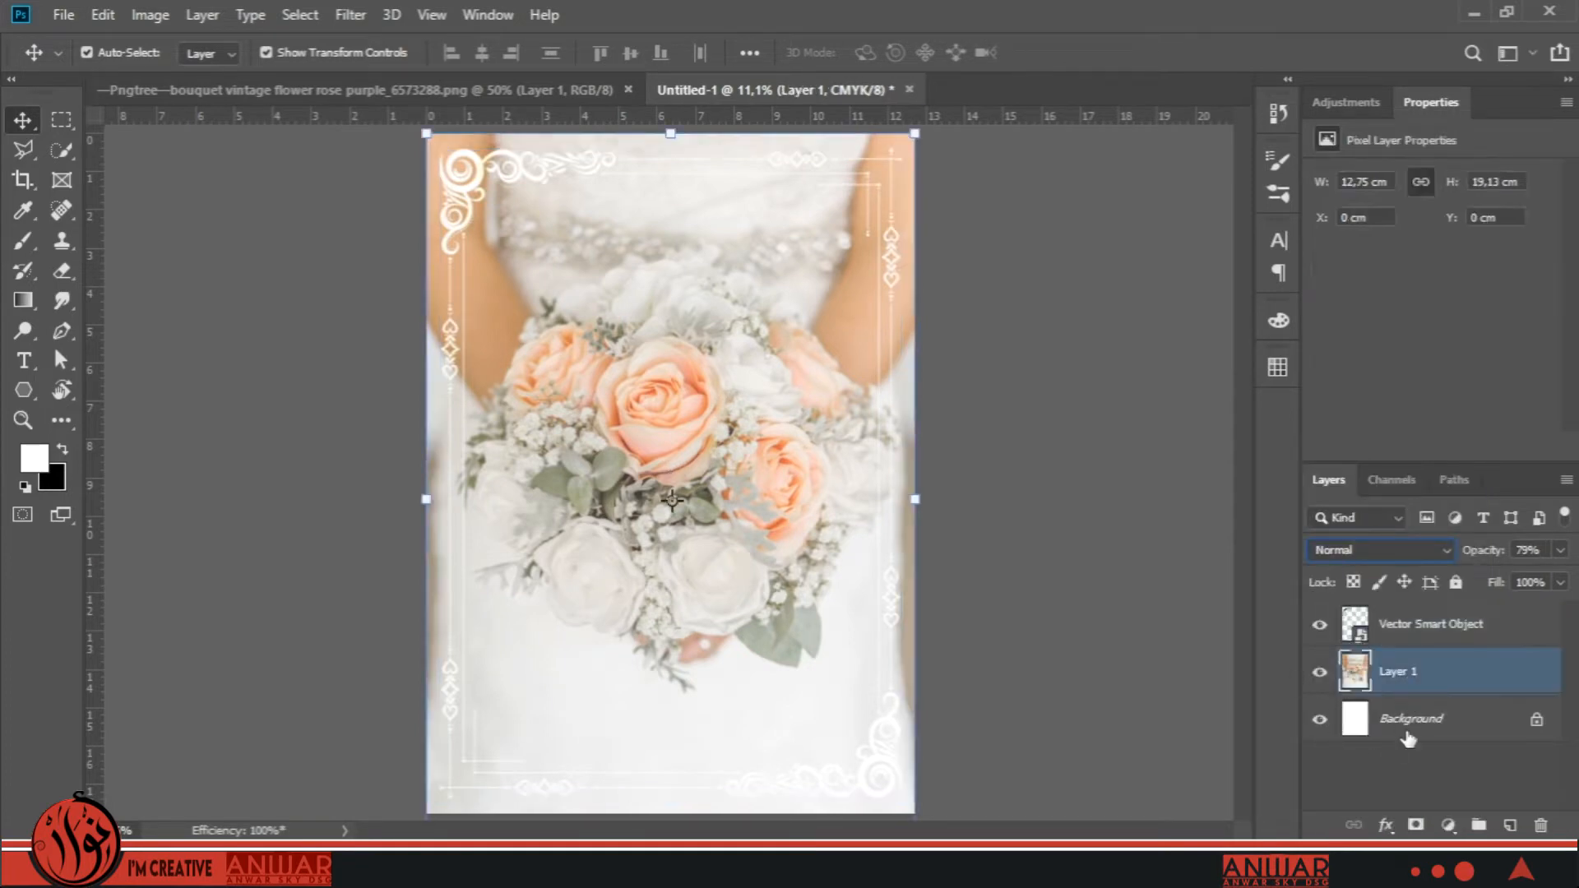
{"action": "left_click", "coordinate": [1448, 825]}
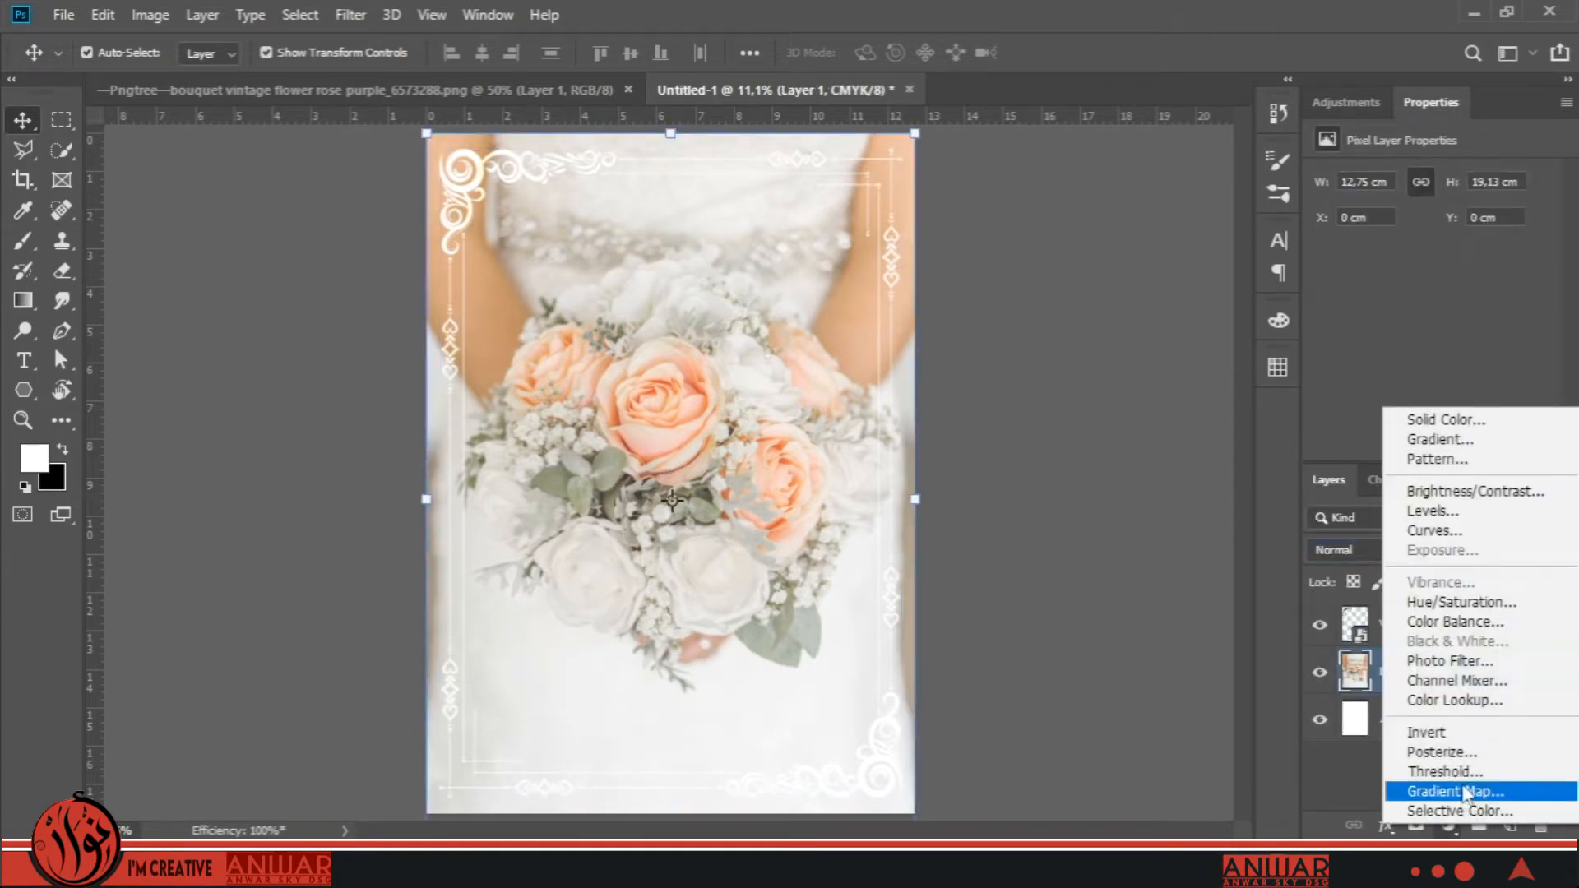
{"action": "left_click", "coordinate": [1361, 787]}
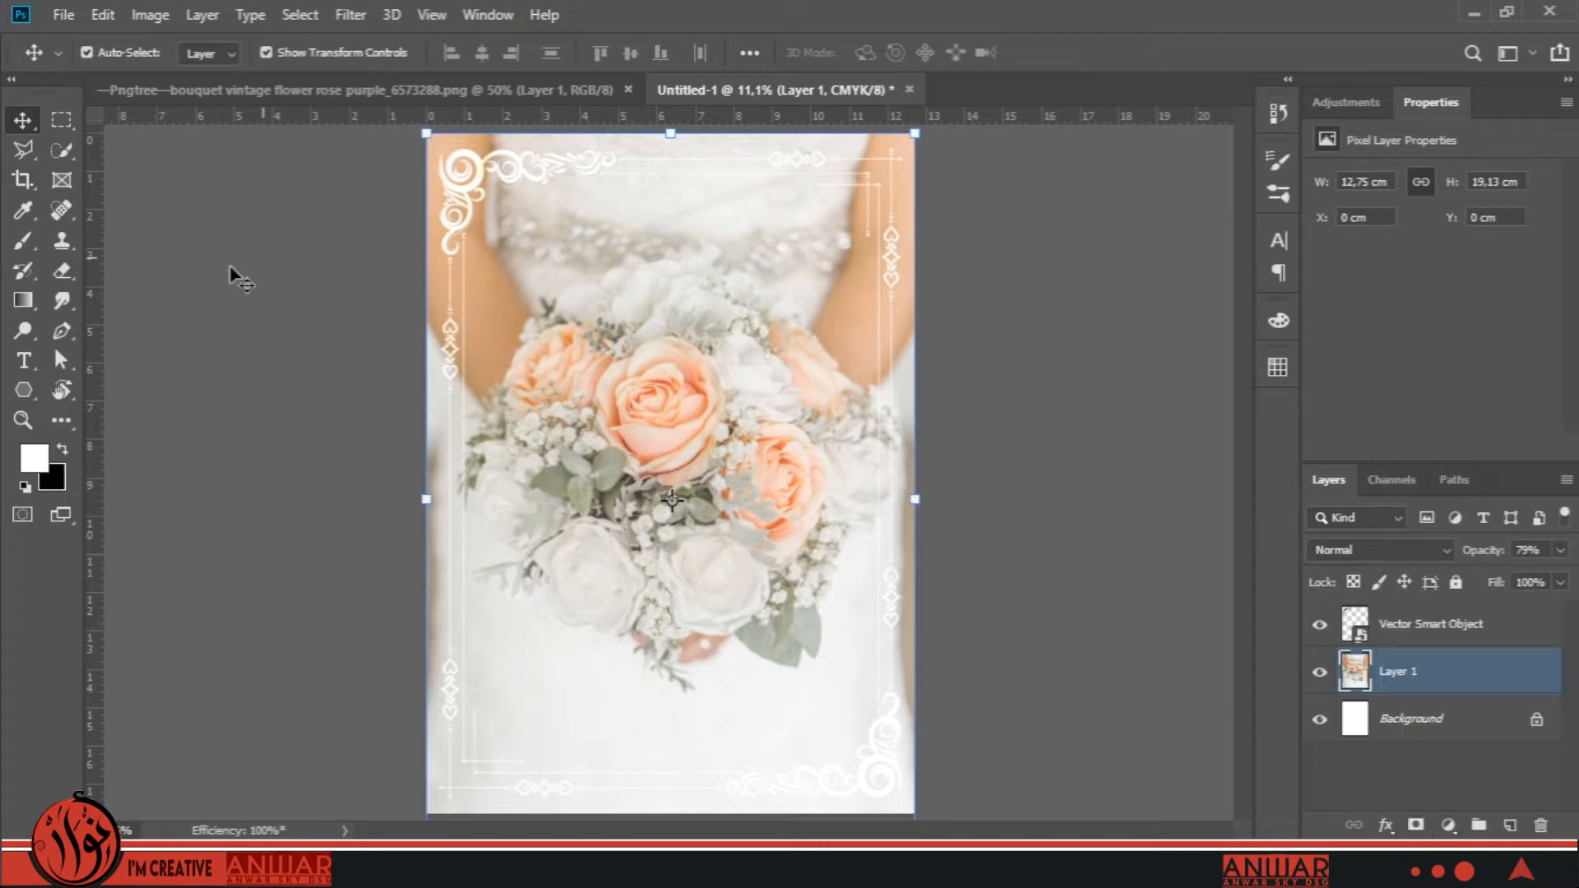
{"action": "left_click", "coordinate": [23, 390]}
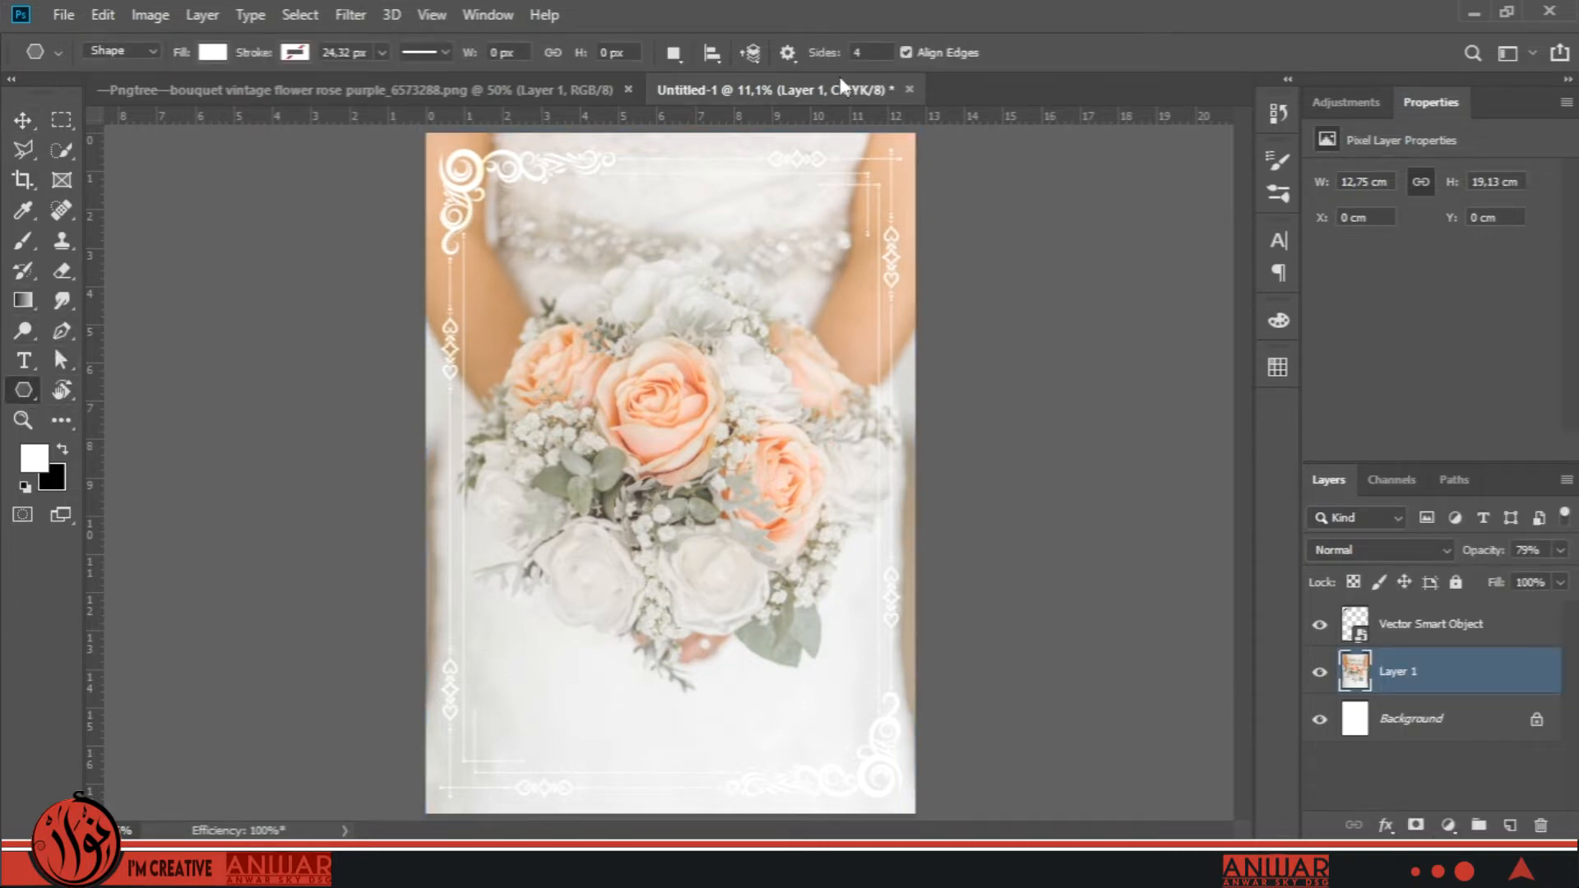
{"action": "left_click_drag", "start_coordinate": [626, 320], "coordinate": [619, 475]}
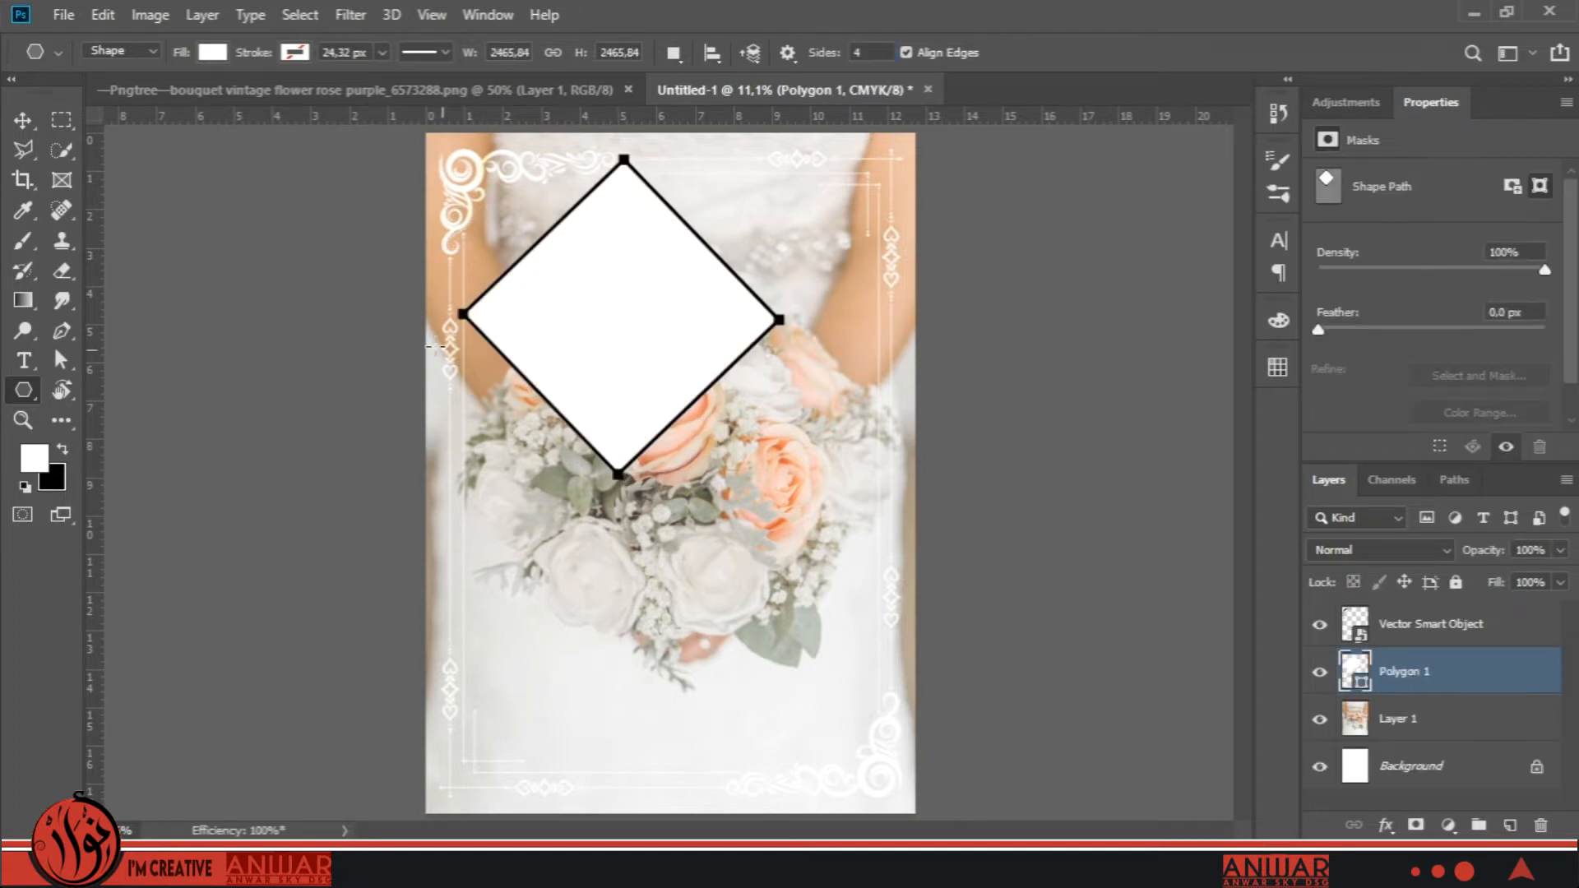
{"action": "left_click", "coordinate": [36, 124]}
{"action": "left_click_drag", "start_coordinate": [679, 316], "coordinate": [728, 513]}
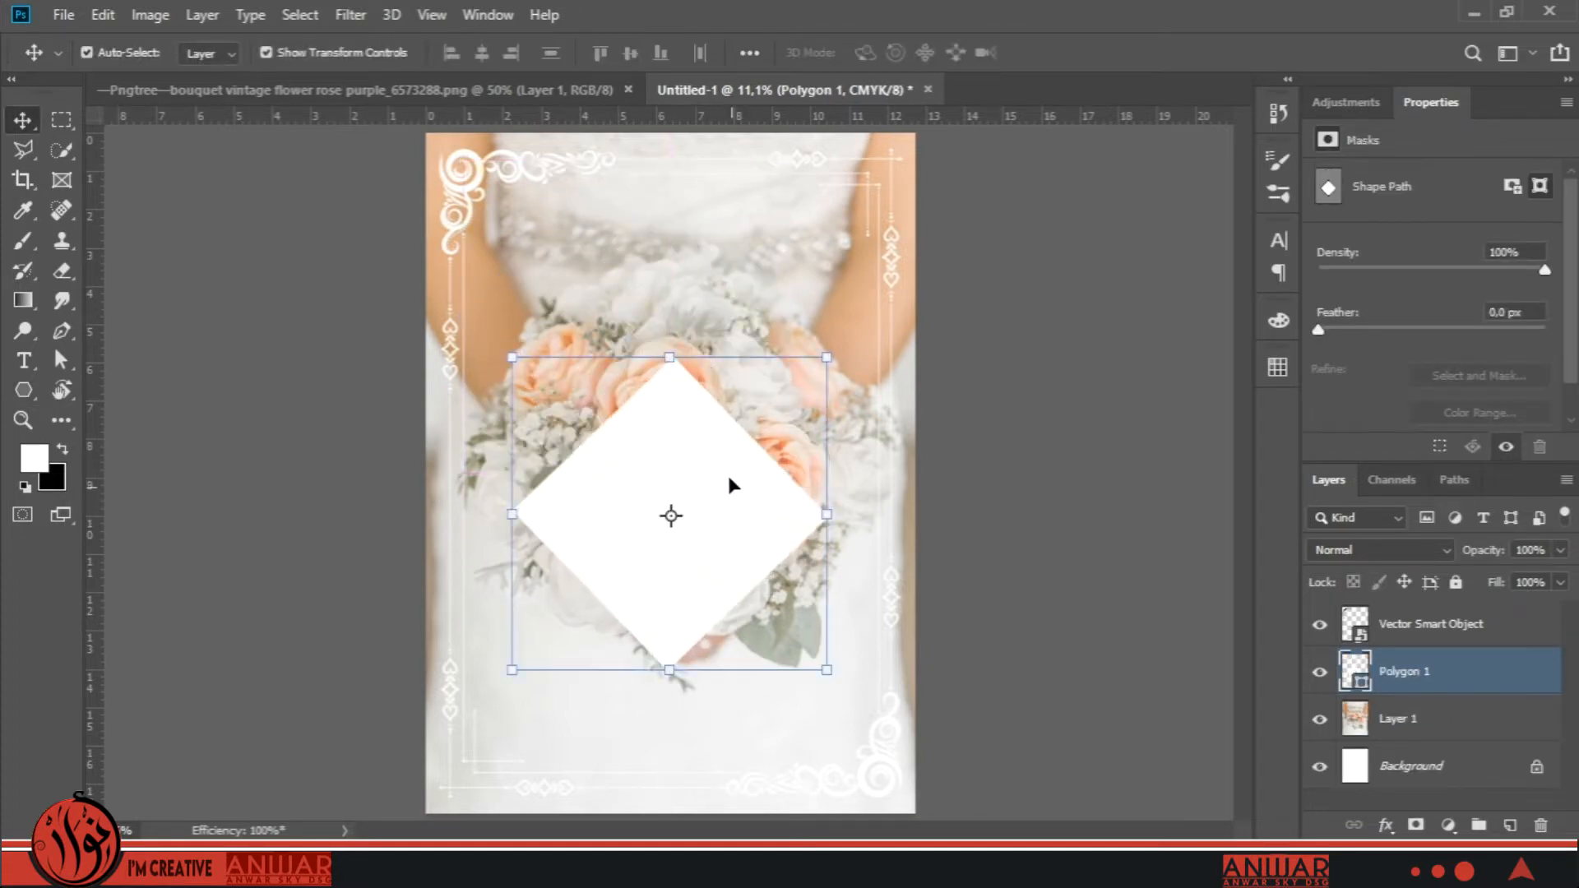
Create a guide layout with 2 columns, 2 rows and 0.3 cm margins on all sides.
{"action": "left_click", "coordinate": [431, 15]}
{"action": "left_click", "coordinate": [536, 664]}
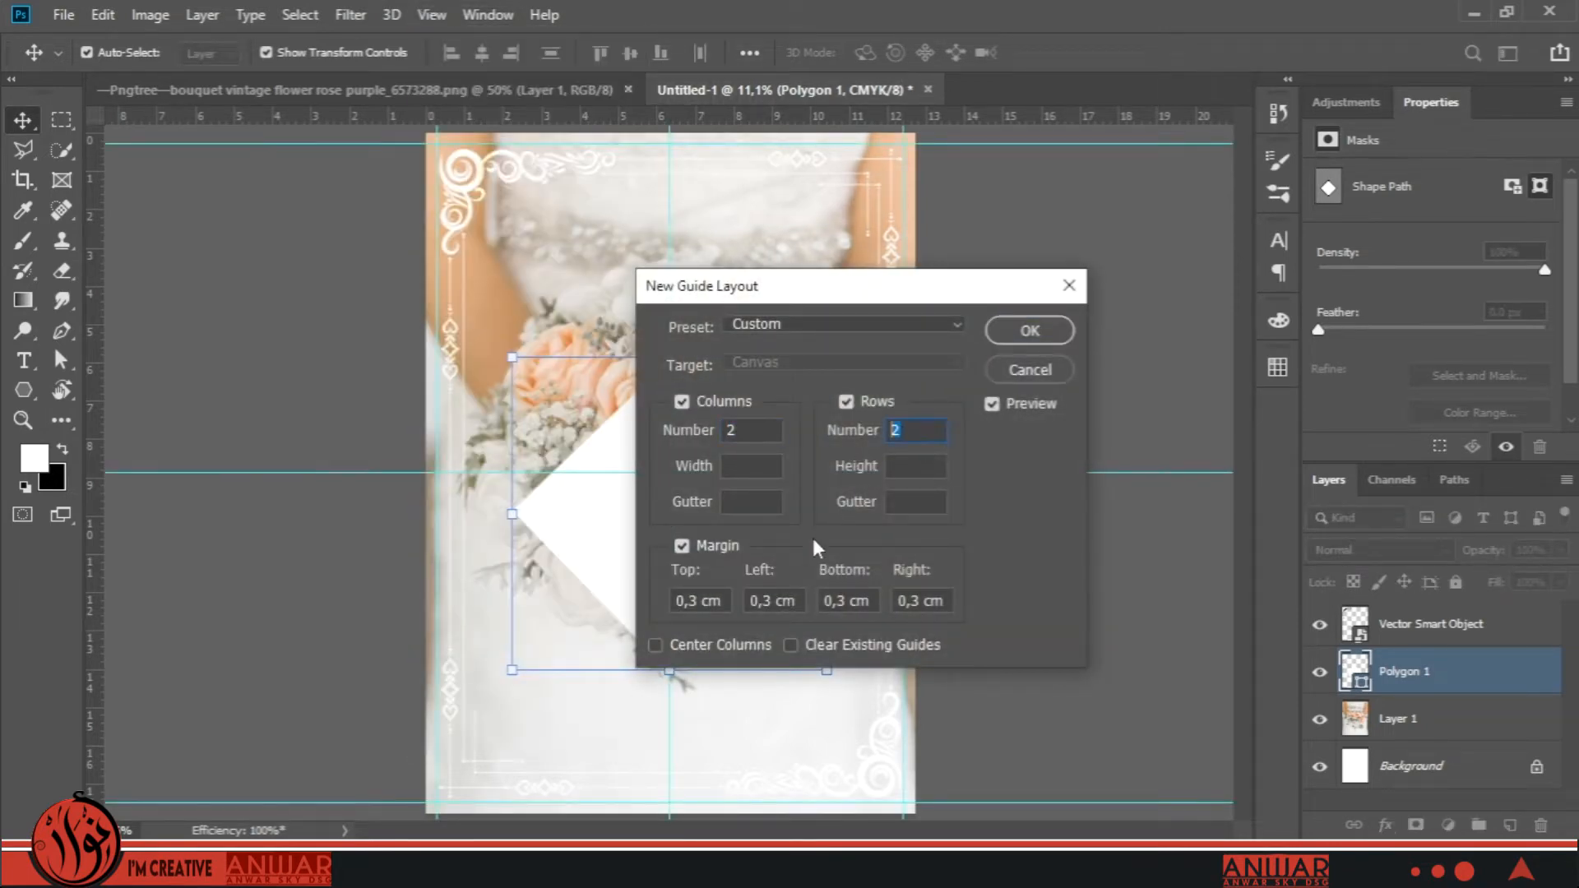
{"action": "left_click_drag", "start_coordinate": [847, 607], "coordinate": [813, 607]}
{"action": "left_click", "coordinate": [1030, 330]}
Enlarge the white diamond slightly and centre it on the intersection of the middle guides.
{"action": "left_click_drag", "start_coordinate": [714, 548], "coordinate": [718, 506]}
{"action": "left_click_drag", "start_coordinate": [828, 317], "coordinate": [850, 291]}
{"action": "left_click_drag", "start_coordinate": [740, 383], "coordinate": [722, 420]}
{"action": "key", "text": "Return"}
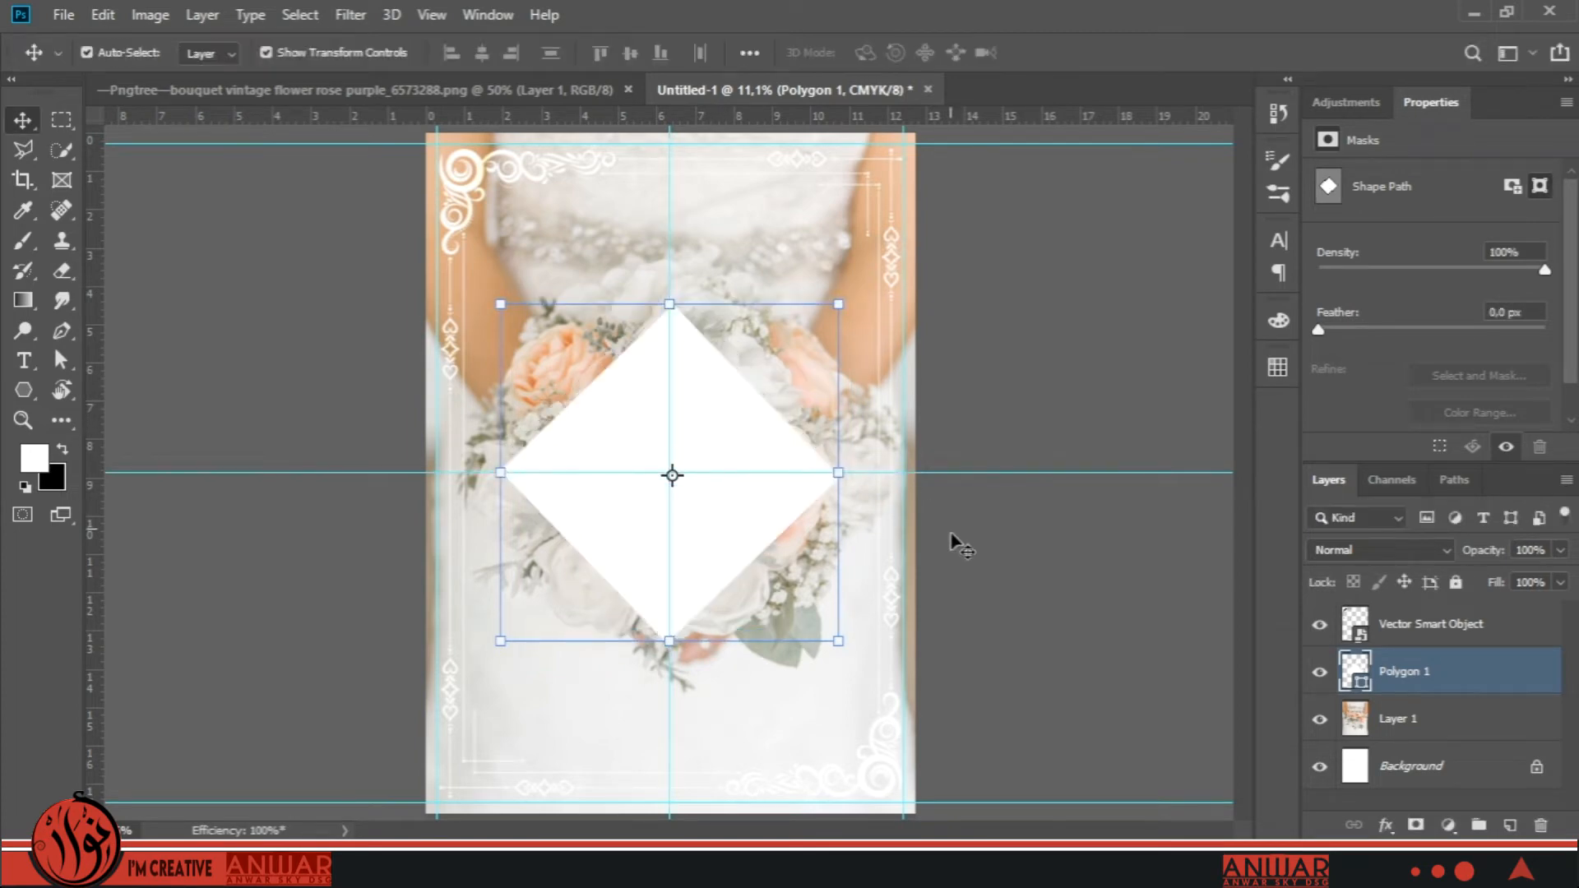
Fill the diamond with the brown ad8360 sampled from the photo and lower its opacity to 59%.
{"action": "double_click", "coordinate": [1355, 673]}
{"action": "left_click_drag", "start_coordinate": [842, 292], "coordinate": [852, 255]}
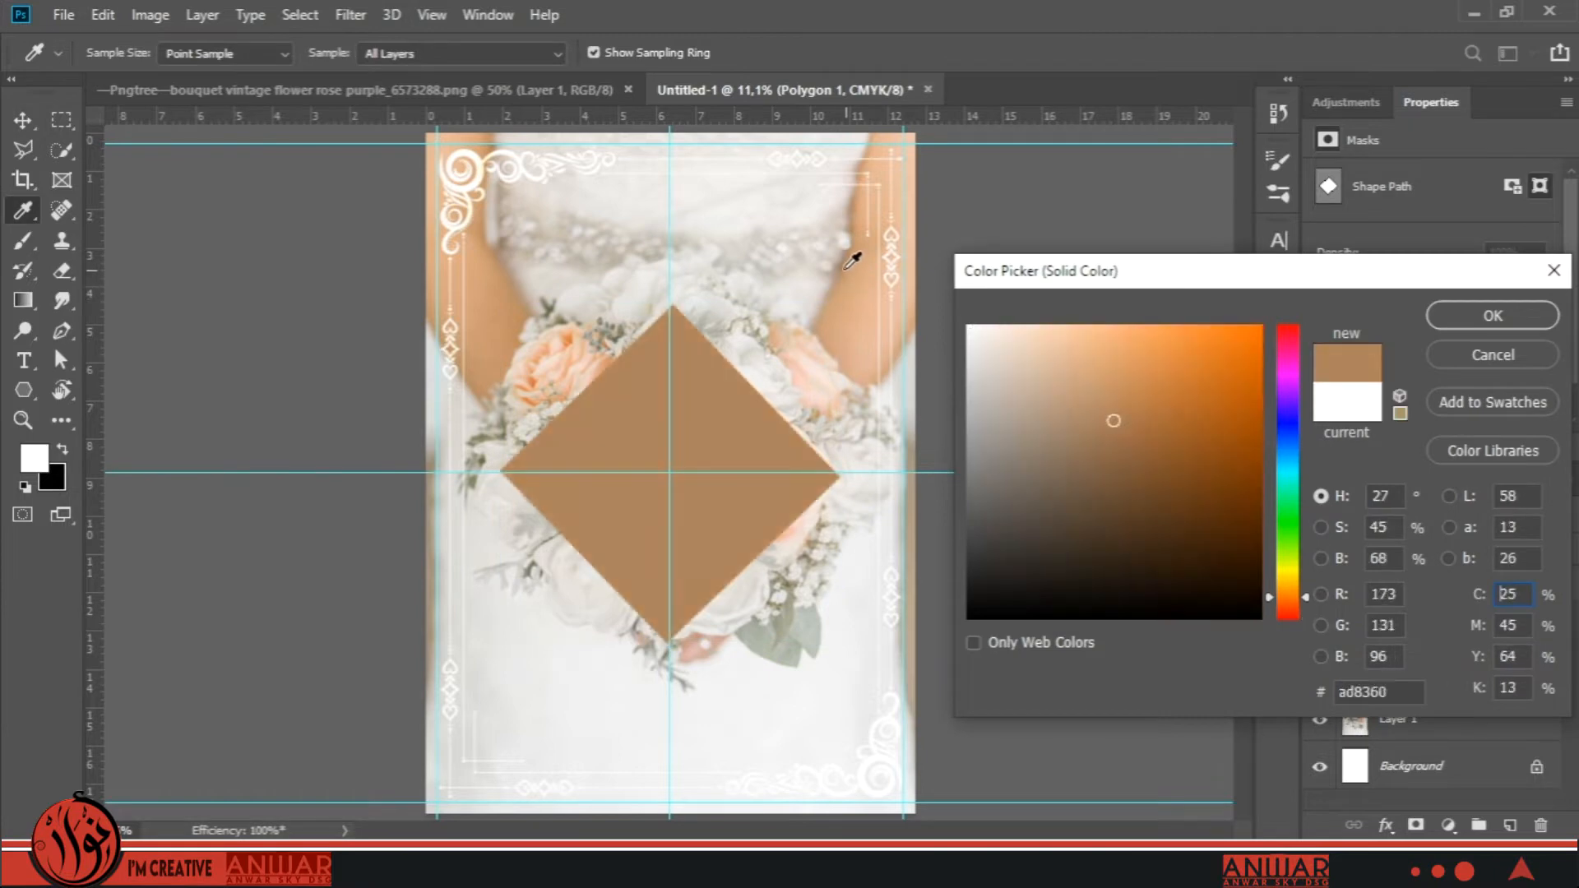
{"action": "left_click", "coordinate": [1485, 320]}
{"action": "left_click_drag", "start_coordinate": [1490, 555], "coordinate": [1477, 551]}
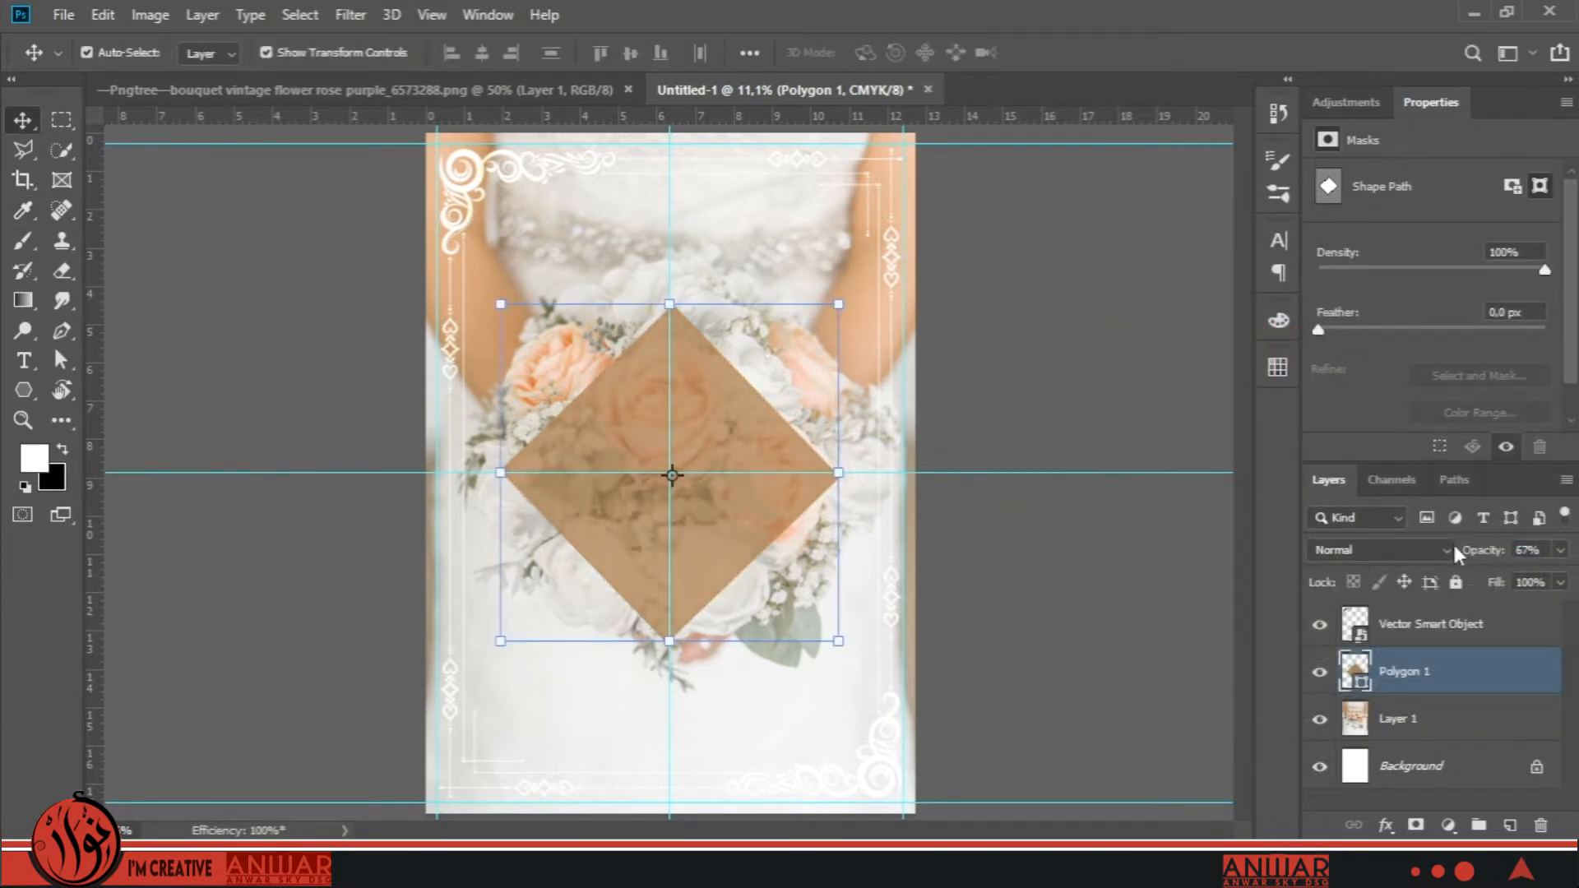
{"action": "mouse_move", "coordinate": [1493, 559]}
{"action": "left_mouse_down"}
{"action": "mouse_move", "coordinate": [1474, 558]}
{"action": "mouse_move", "coordinate": [1488, 559]}
{"action": "left_mouse_up"}
{"action": "left_click", "coordinate": [1008, 346]}
{"action": "left_click", "coordinate": [719, 416]}
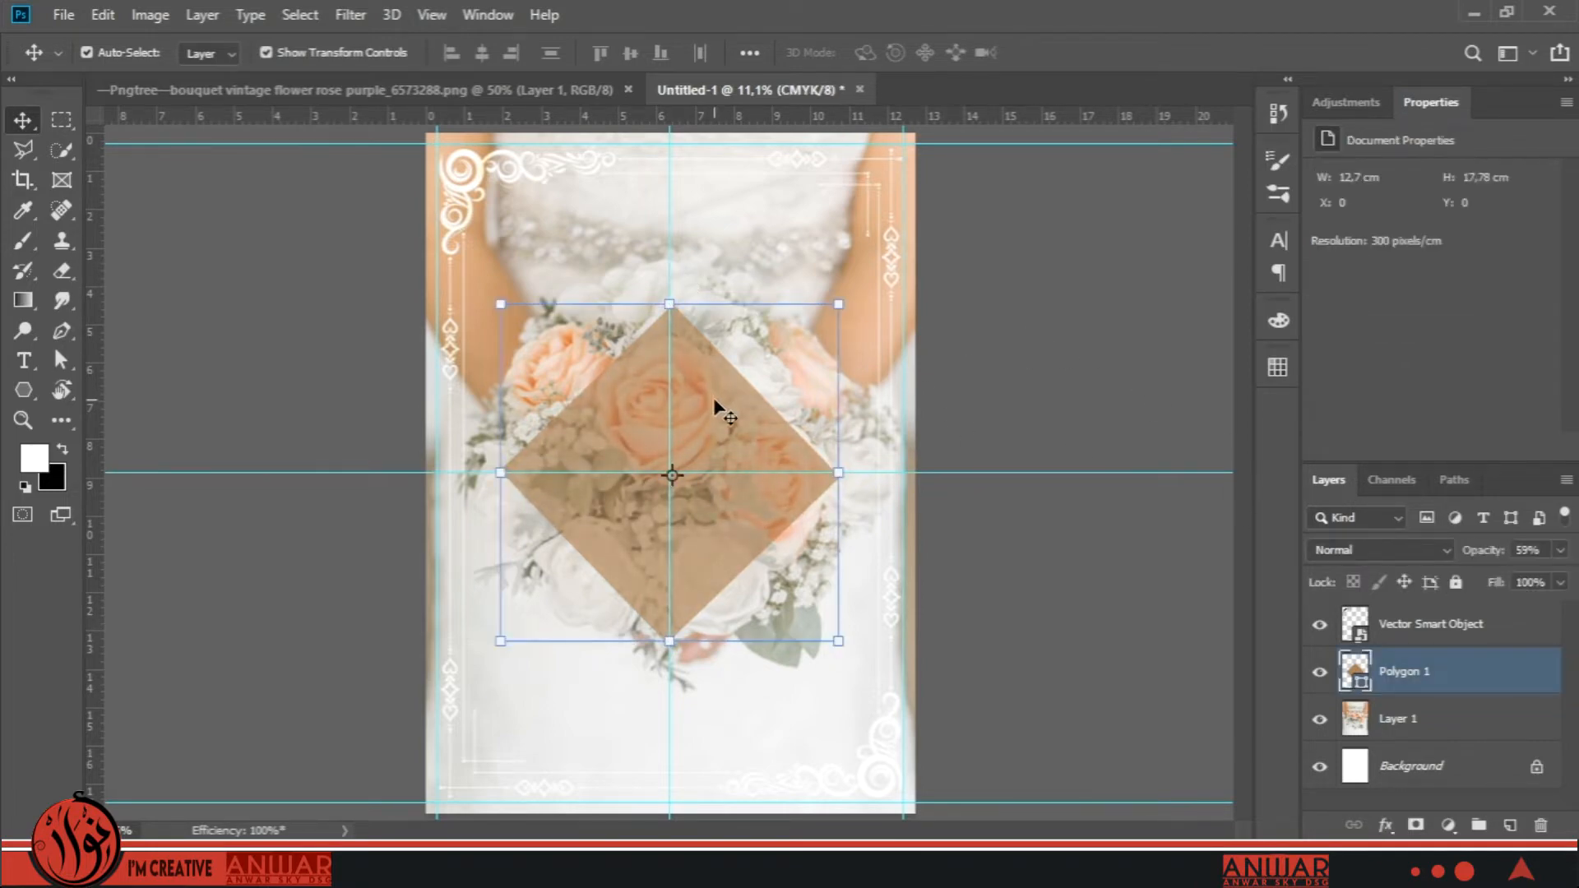
Copy the purple flowers from the other document onto the diamond's upper-right edge at about 230% scale and clip them to the diamond.
{"action": "left_click", "coordinate": [460, 89]}
{"action": "left_click_drag", "start_coordinate": [736, 375], "coordinate": [842, 591]}
{"action": "key", "text": "ctrl+t"}
{"action": "left_click_drag", "start_coordinate": [828, 421], "coordinate": [805, 414]}
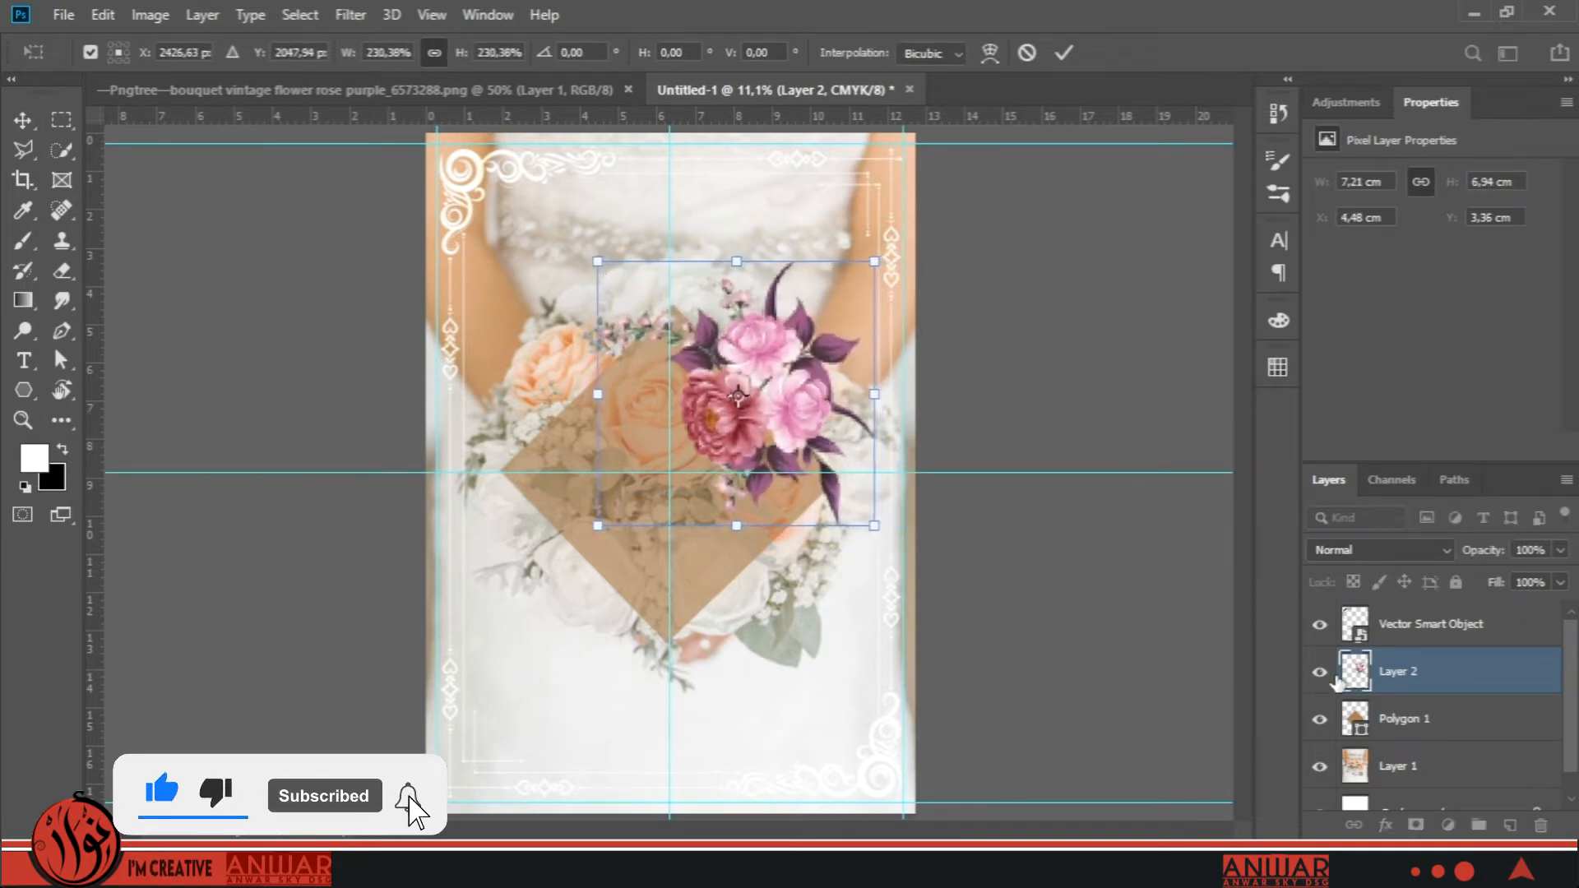
{"action": "key", "text": "Return"}
{"action": "left_click", "coordinate": [1357, 693], "text": "alt"}
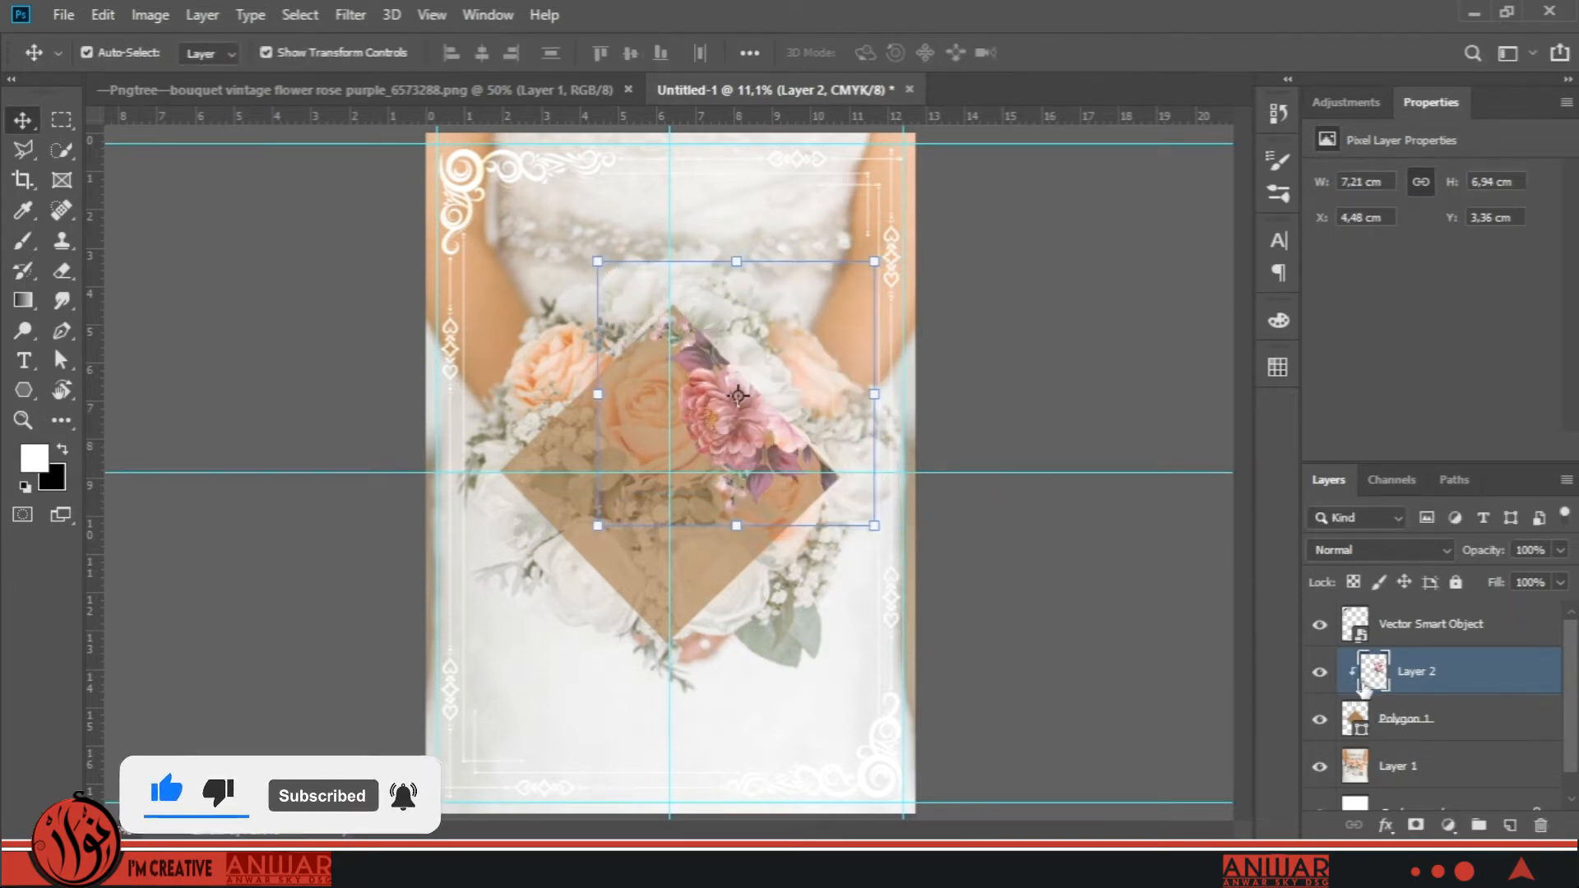
Recolour the diamond with the peach tone e5b79e sampled from the arm and set its opacity to 71%.
{"action": "double_click", "coordinate": [1356, 718]}
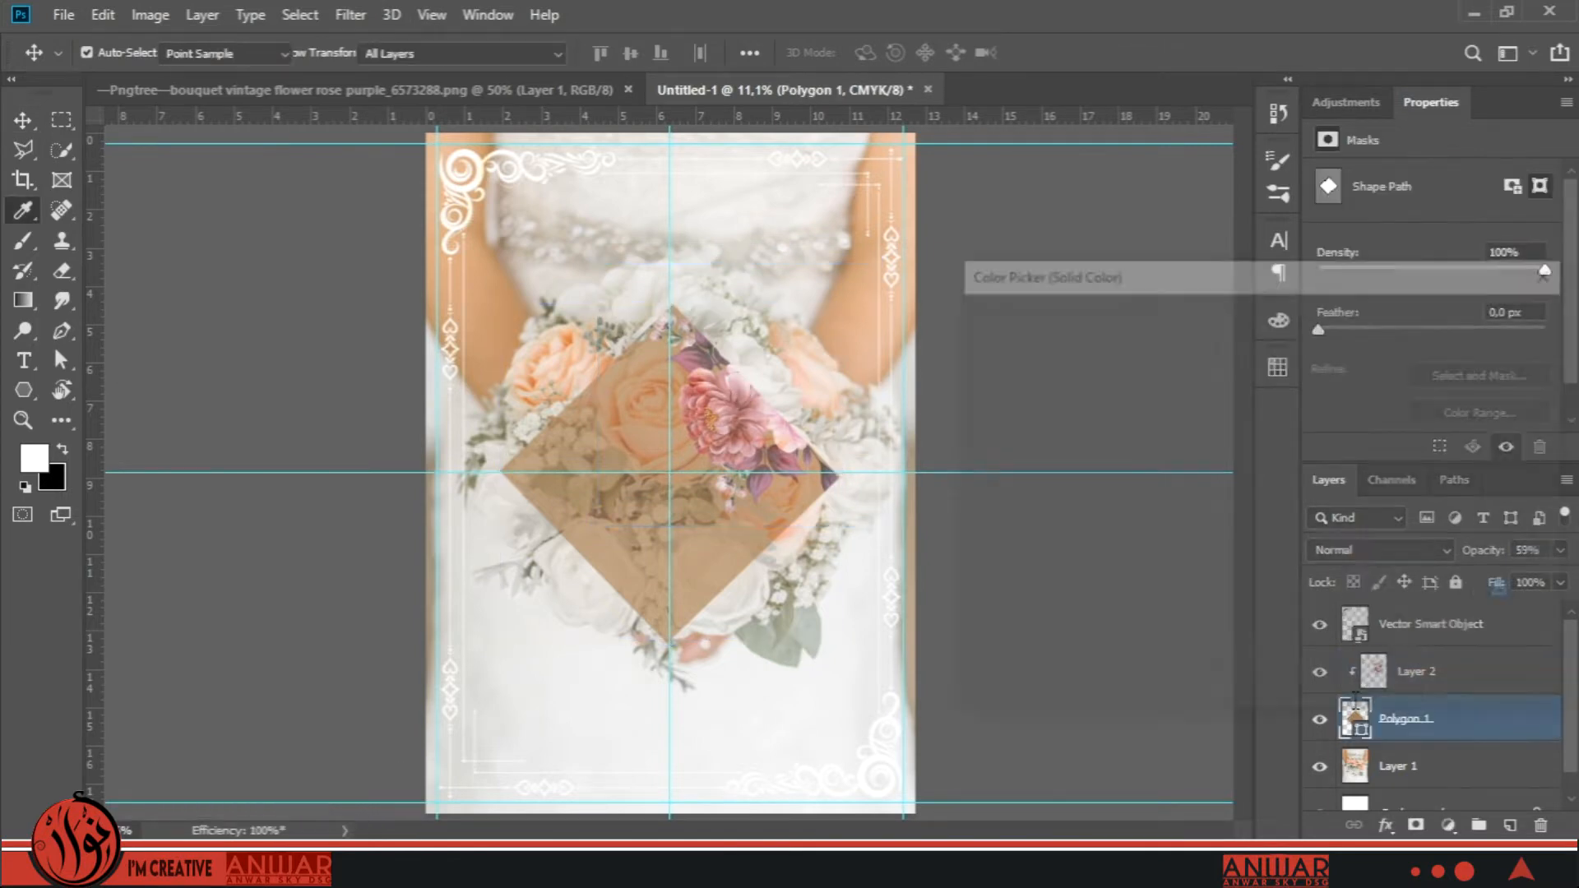
{"action": "left_click", "coordinate": [862, 324]}
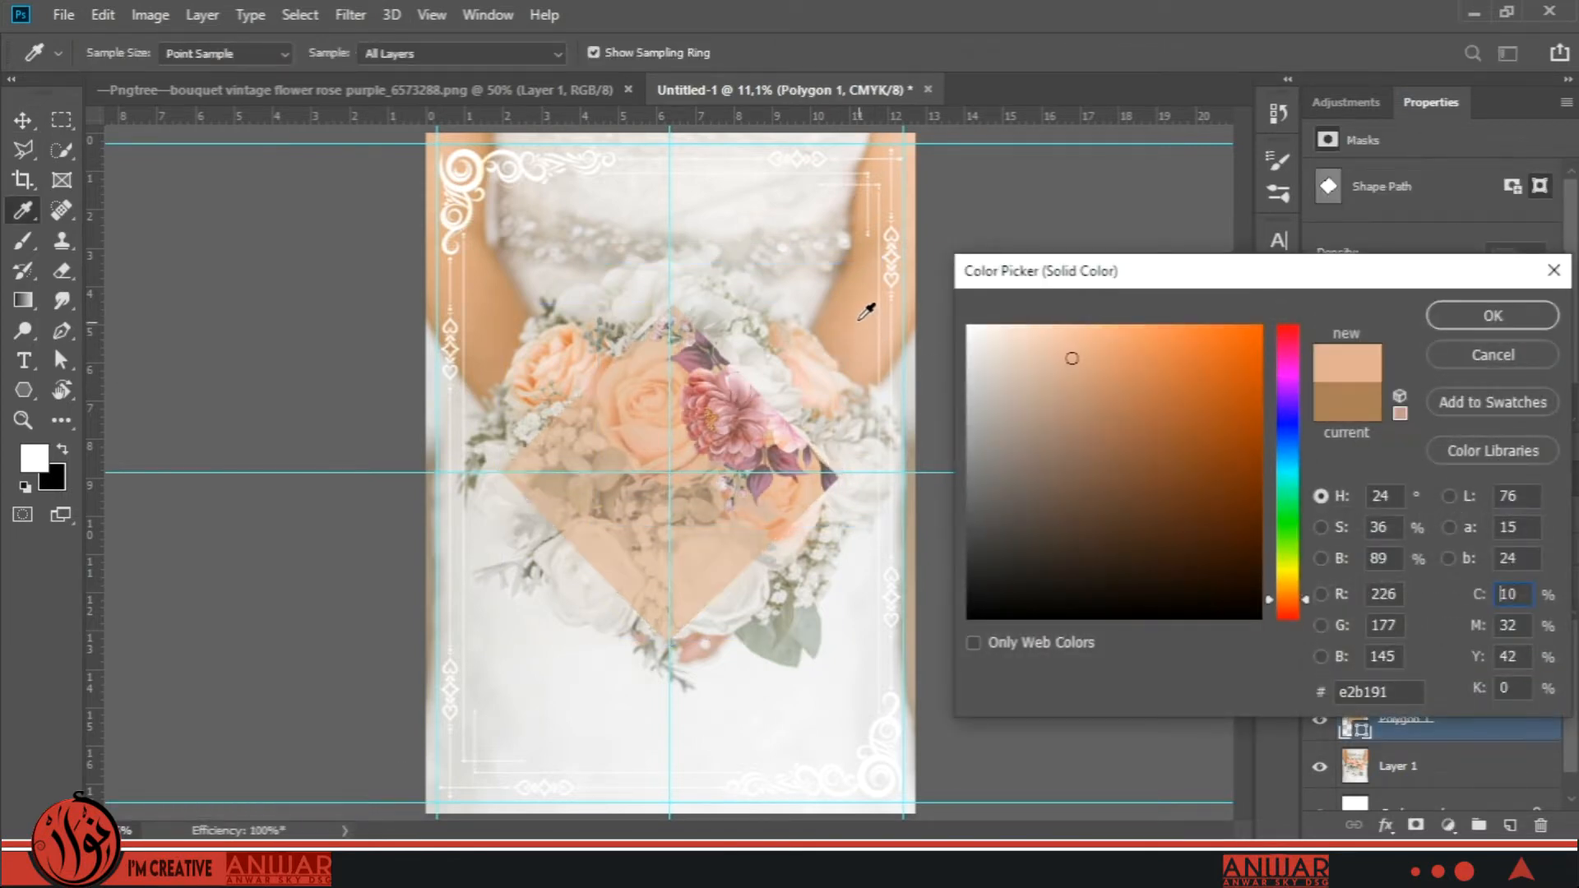
{"action": "left_click", "coordinate": [884, 306]}
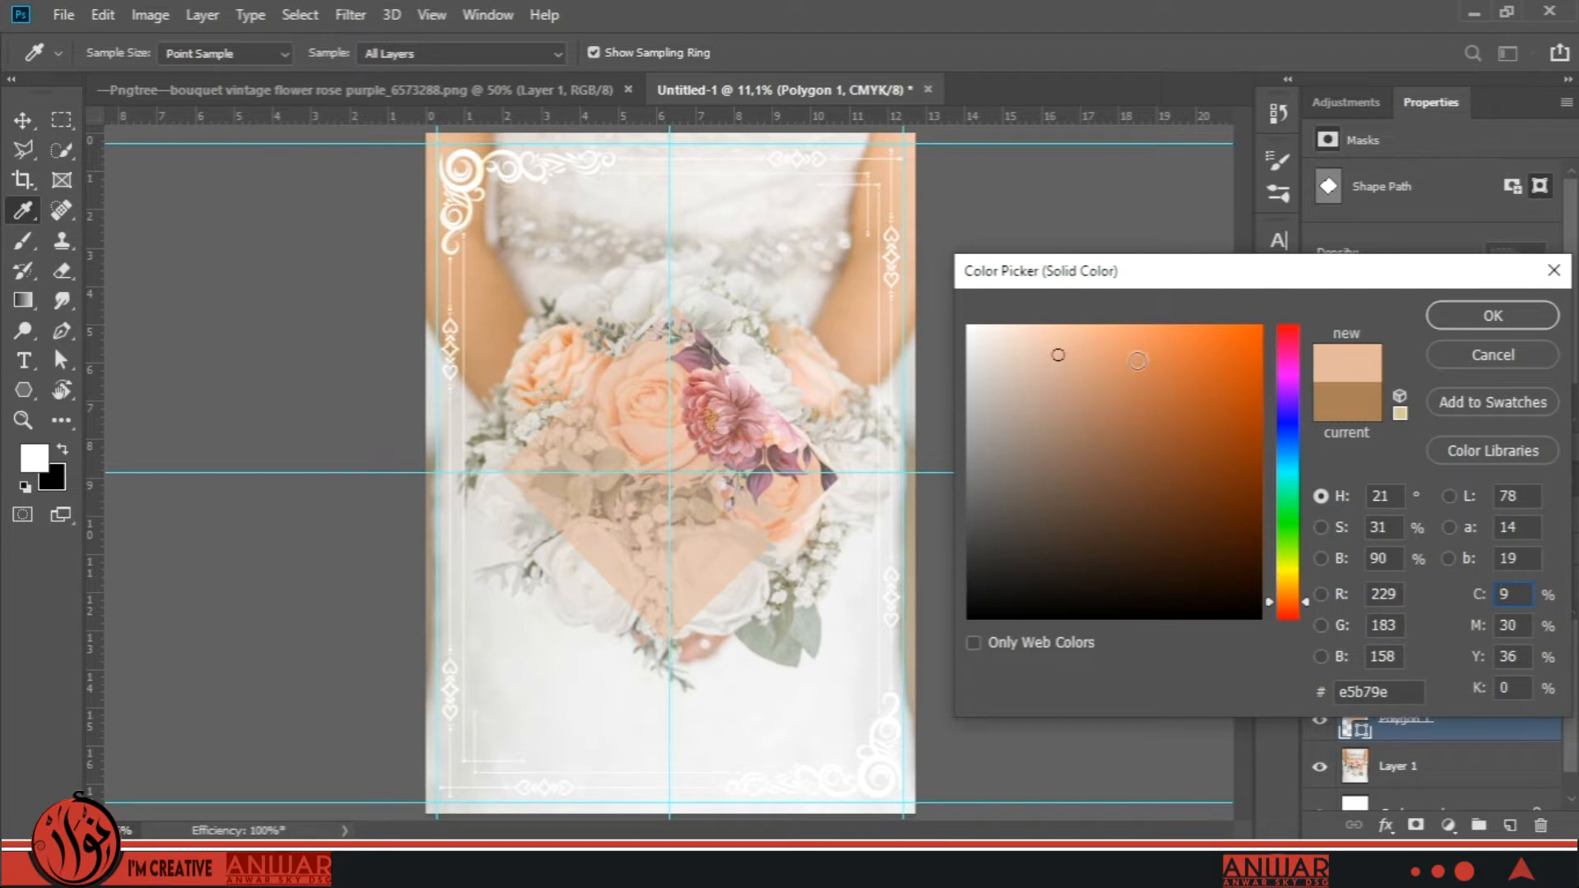
{"action": "left_click", "coordinate": [1435, 326]}
{"action": "left_click_drag", "start_coordinate": [1481, 553], "coordinate": [1497, 556]}
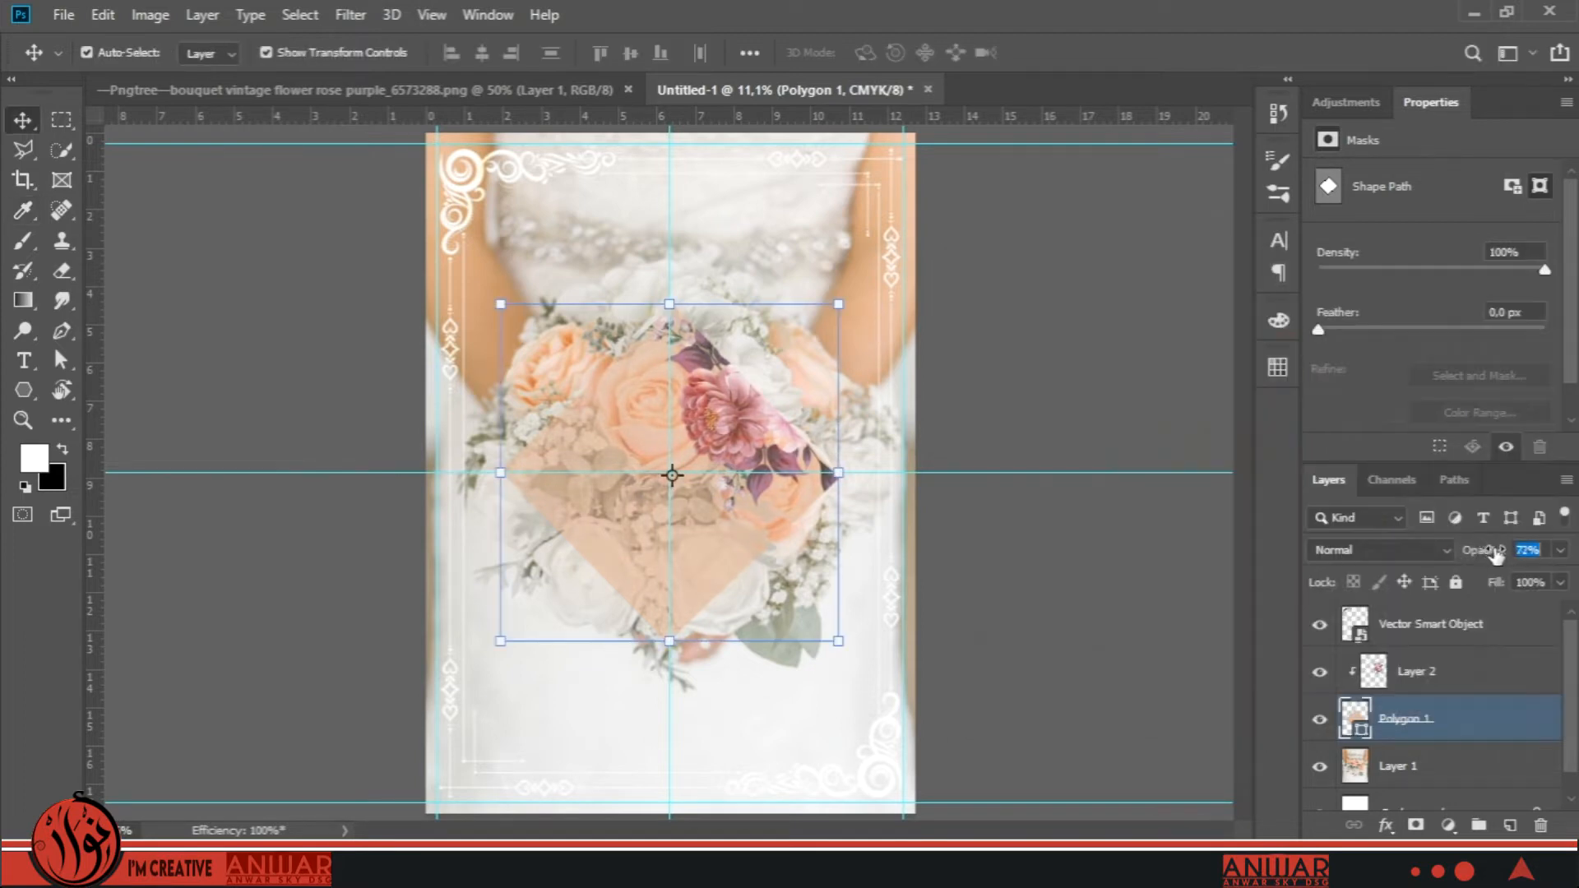
Duplicate the clipped flower layer and rotate the copy 180°, moving it toward the diamond's lower-left half.
{"action": "left_click_drag", "start_coordinate": [1386, 679], "coordinate": [1512, 823]}
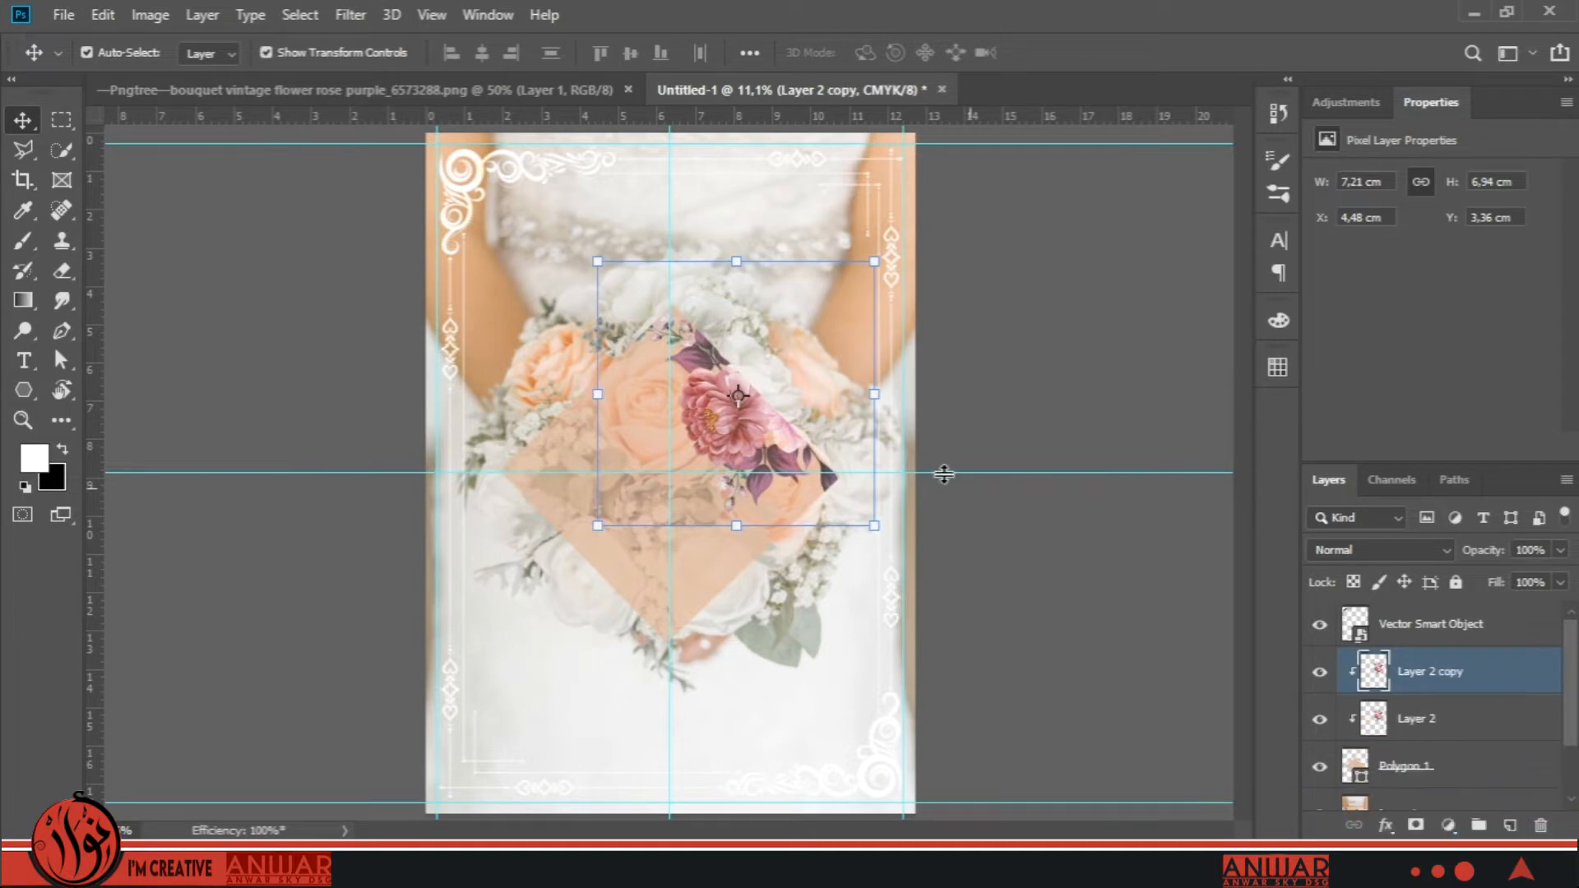
{"action": "key", "text": "ctrl+t"}
{"action": "right_click", "coordinate": [792, 428]}
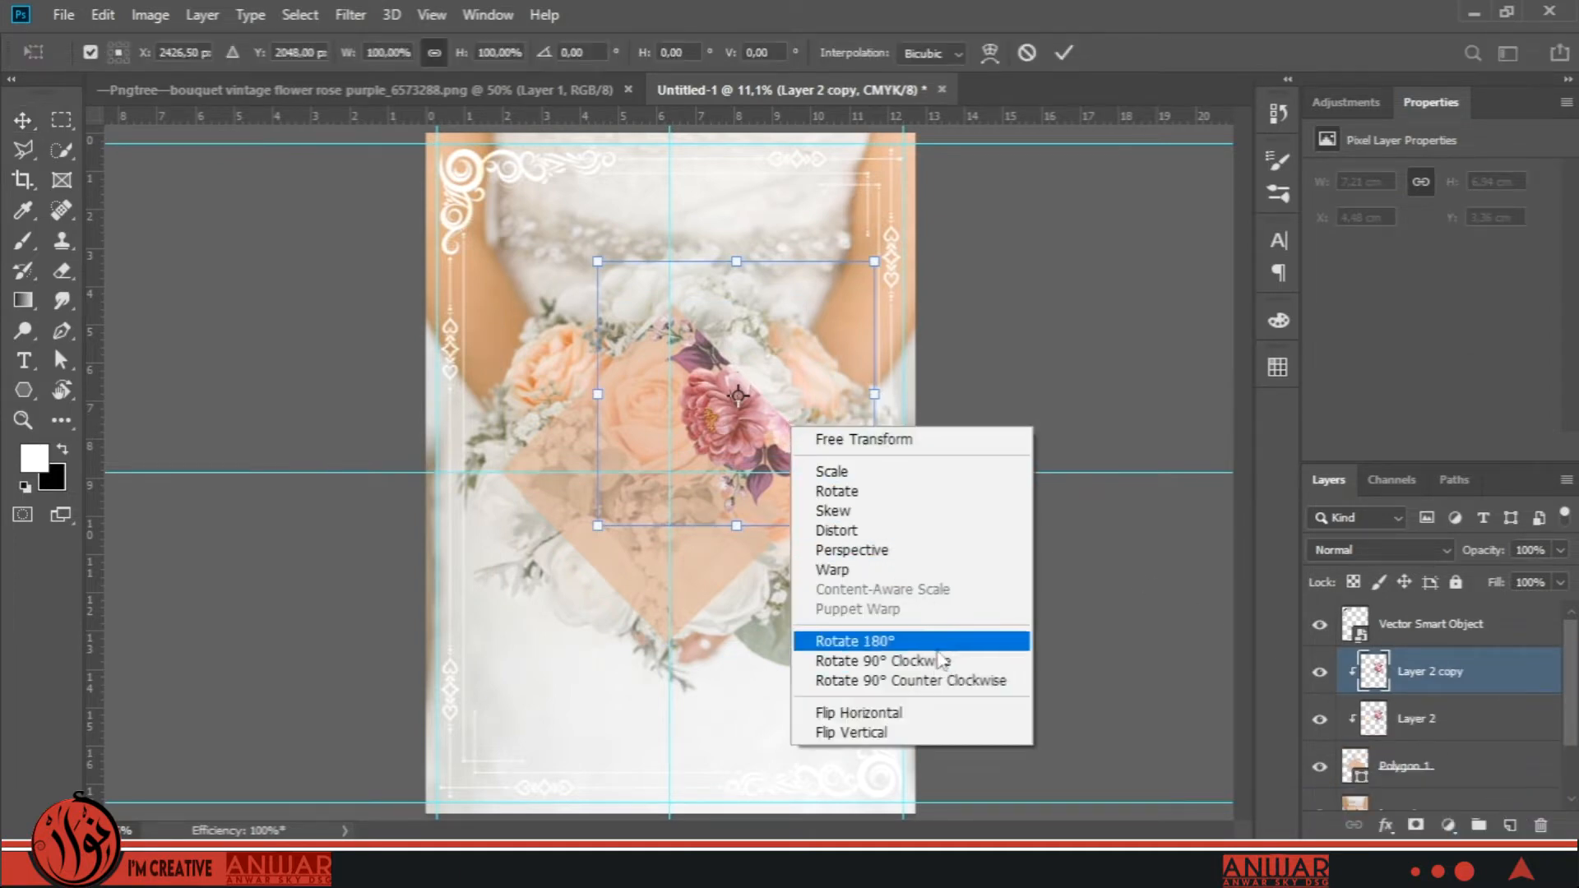
{"action": "left_click", "coordinate": [905, 661]}
{"action": "left_click_drag", "start_coordinate": [768, 452], "coordinate": [722, 505]}
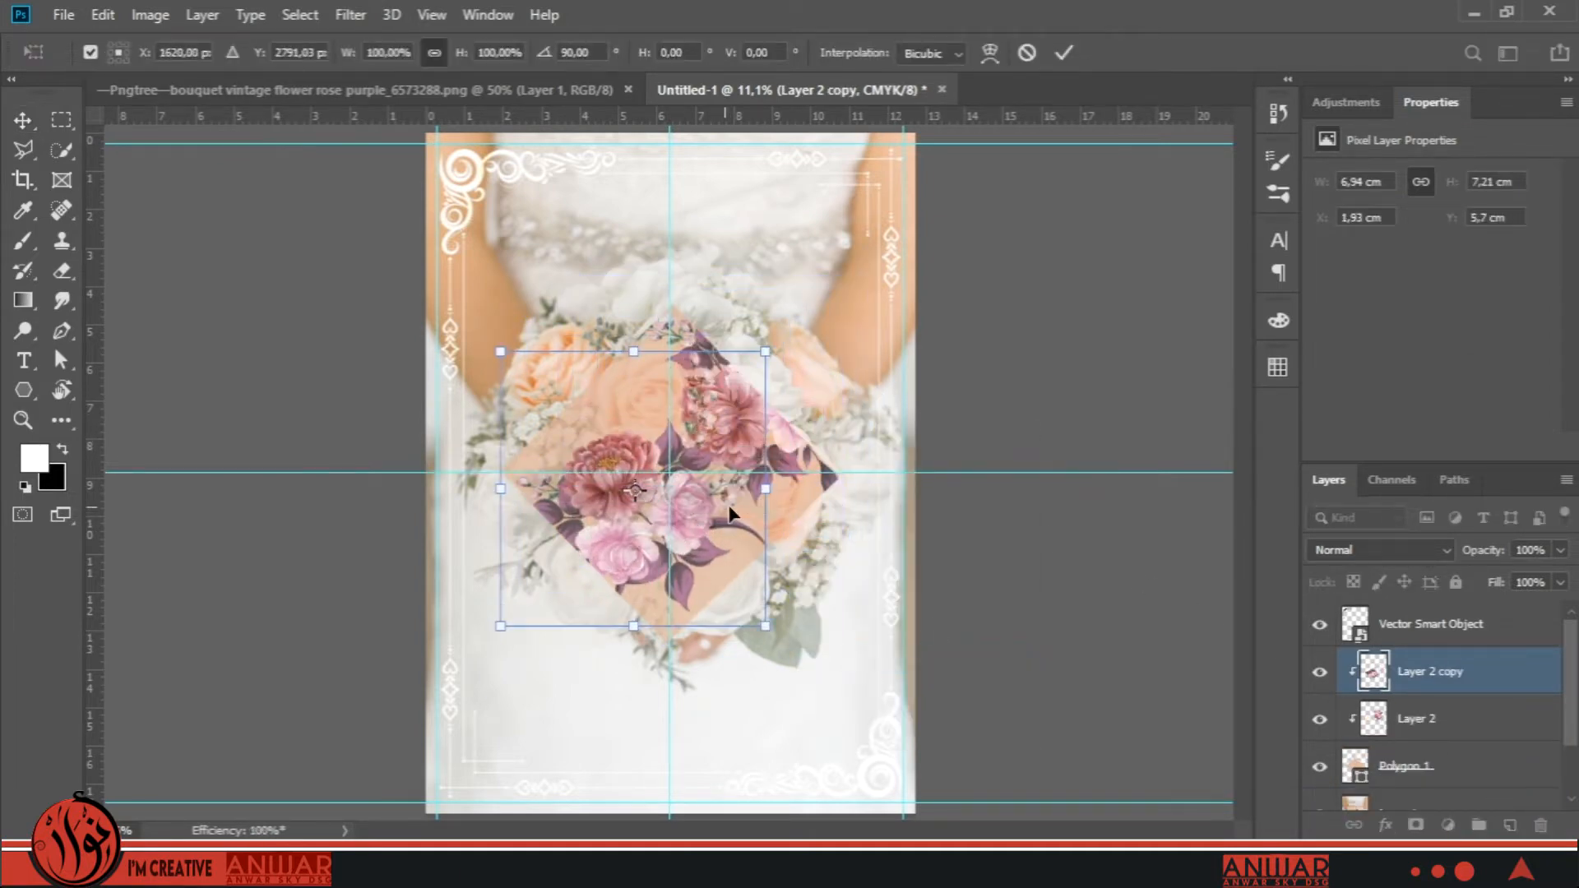
{"action": "right_click", "coordinate": [745, 509]}
{"action": "left_click", "coordinate": [835, 458]}
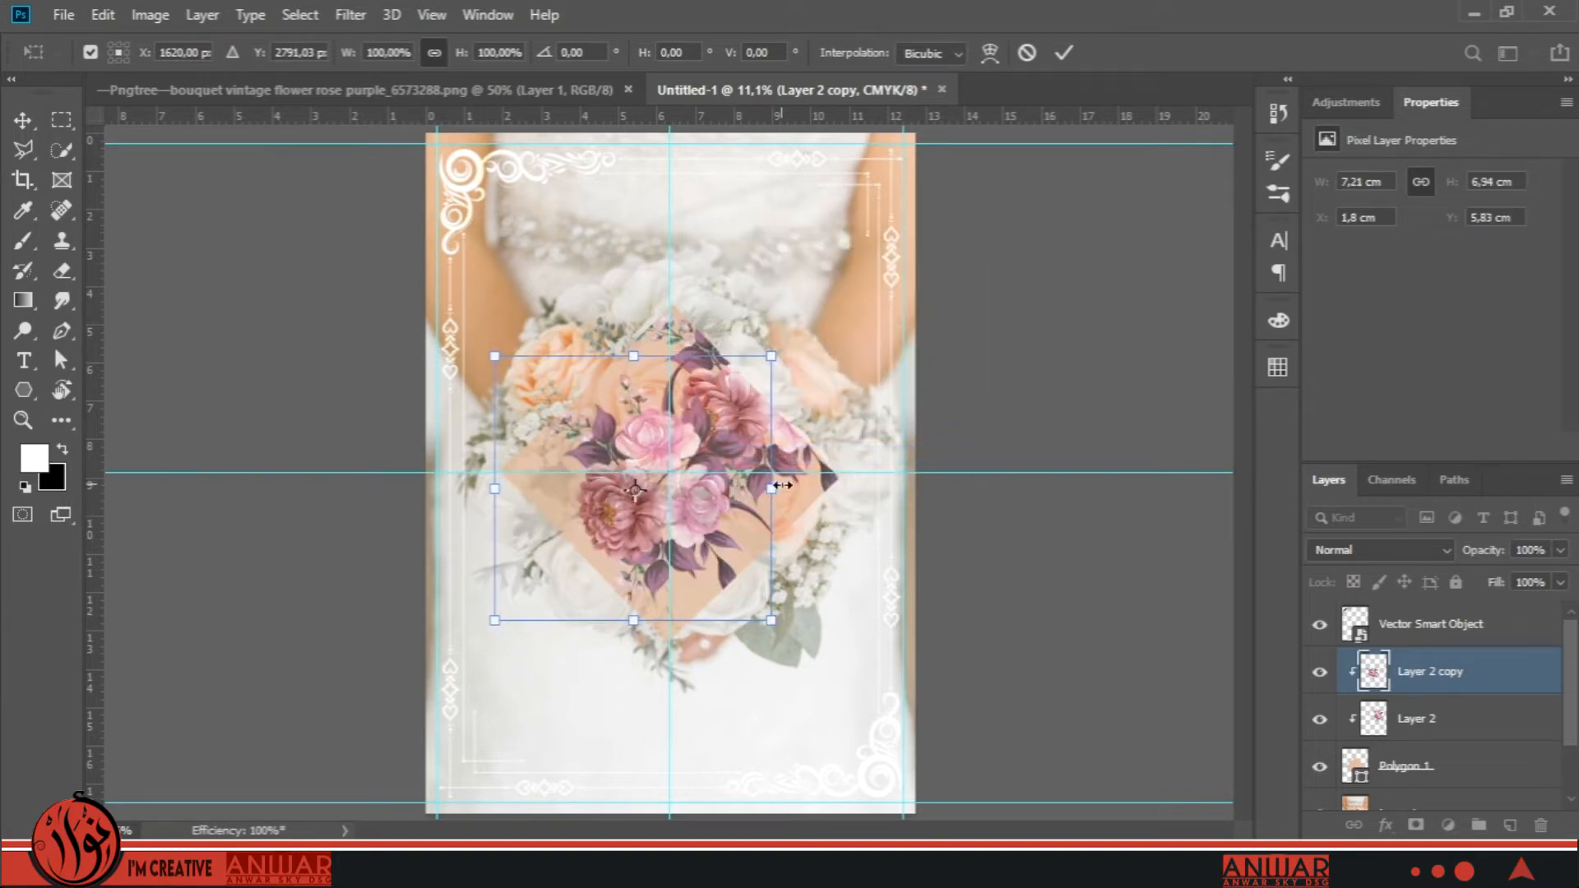
{"action": "right_click", "coordinate": [730, 515]}
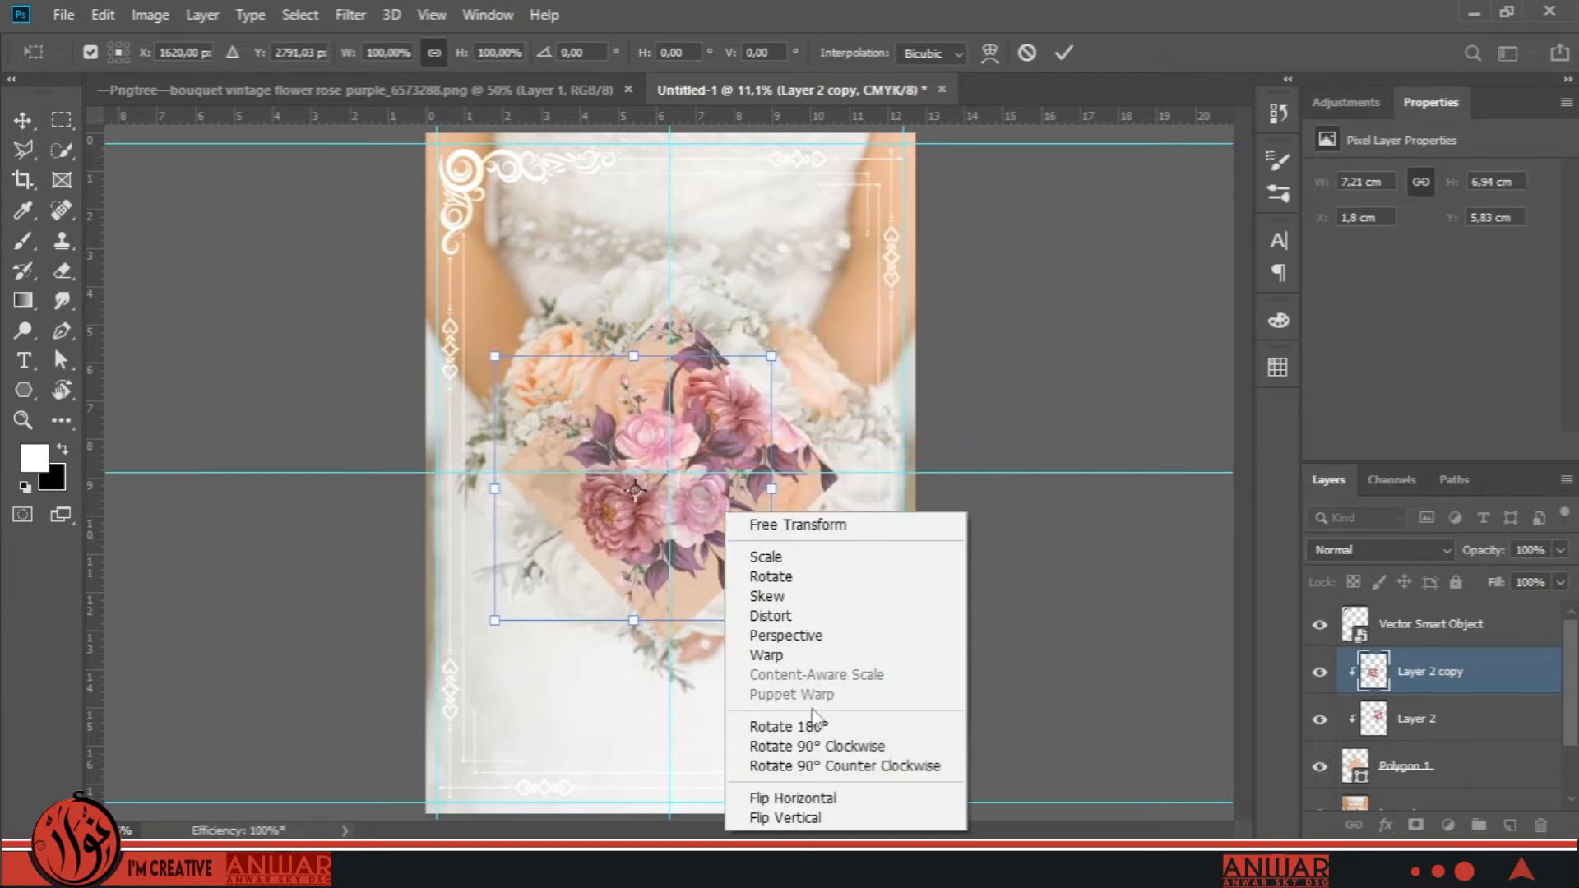
{"action": "left_click", "coordinate": [814, 725]}
Position the rotated flower copy along the diamond's lower-left edge and shift the original flowers slightly toward the lower right.
{"action": "mouse_move", "coordinate": [611, 514]}
{"action": "left_mouse_down"}
{"action": "mouse_move", "coordinate": [564, 570]}
{"action": "mouse_move", "coordinate": [535, 564]}
{"action": "mouse_move", "coordinate": [551, 574]}
{"action": "mouse_move", "coordinate": [589, 523]}
{"action": "left_mouse_up"}
{"action": "key", "text": "Return"}
{"action": "left_click_drag", "start_coordinate": [756, 424], "coordinate": [767, 427]}
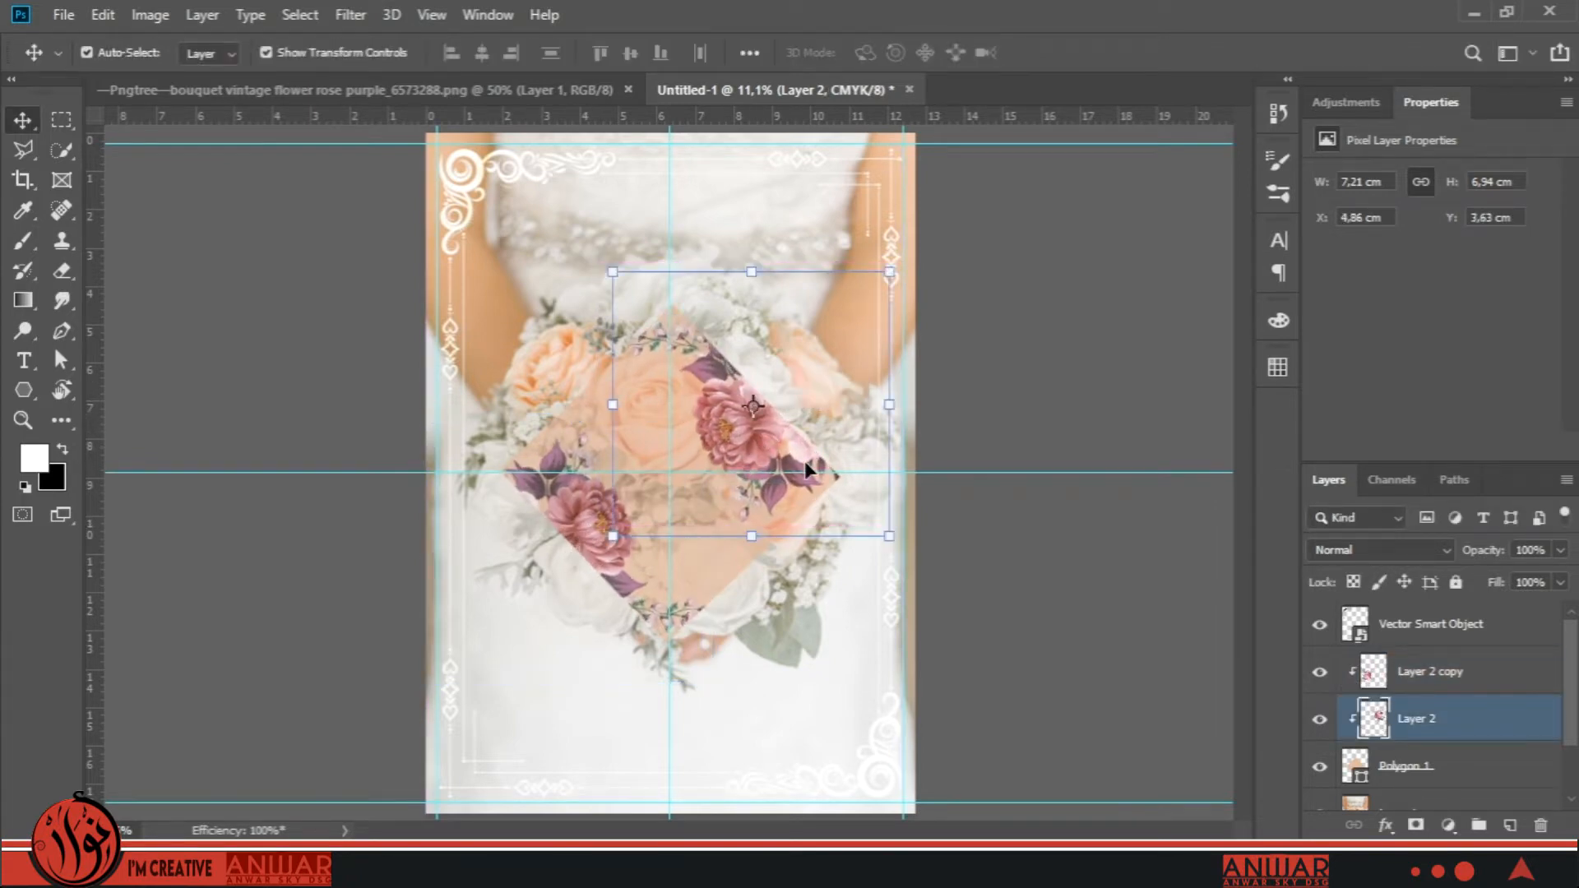
Enable two drop shadows on the diamond and set the first to 43% opacity, 45 px distance and 27 px size.
{"action": "left_click", "coordinate": [1522, 769]}
{"action": "double_click", "coordinate": [1480, 767]}
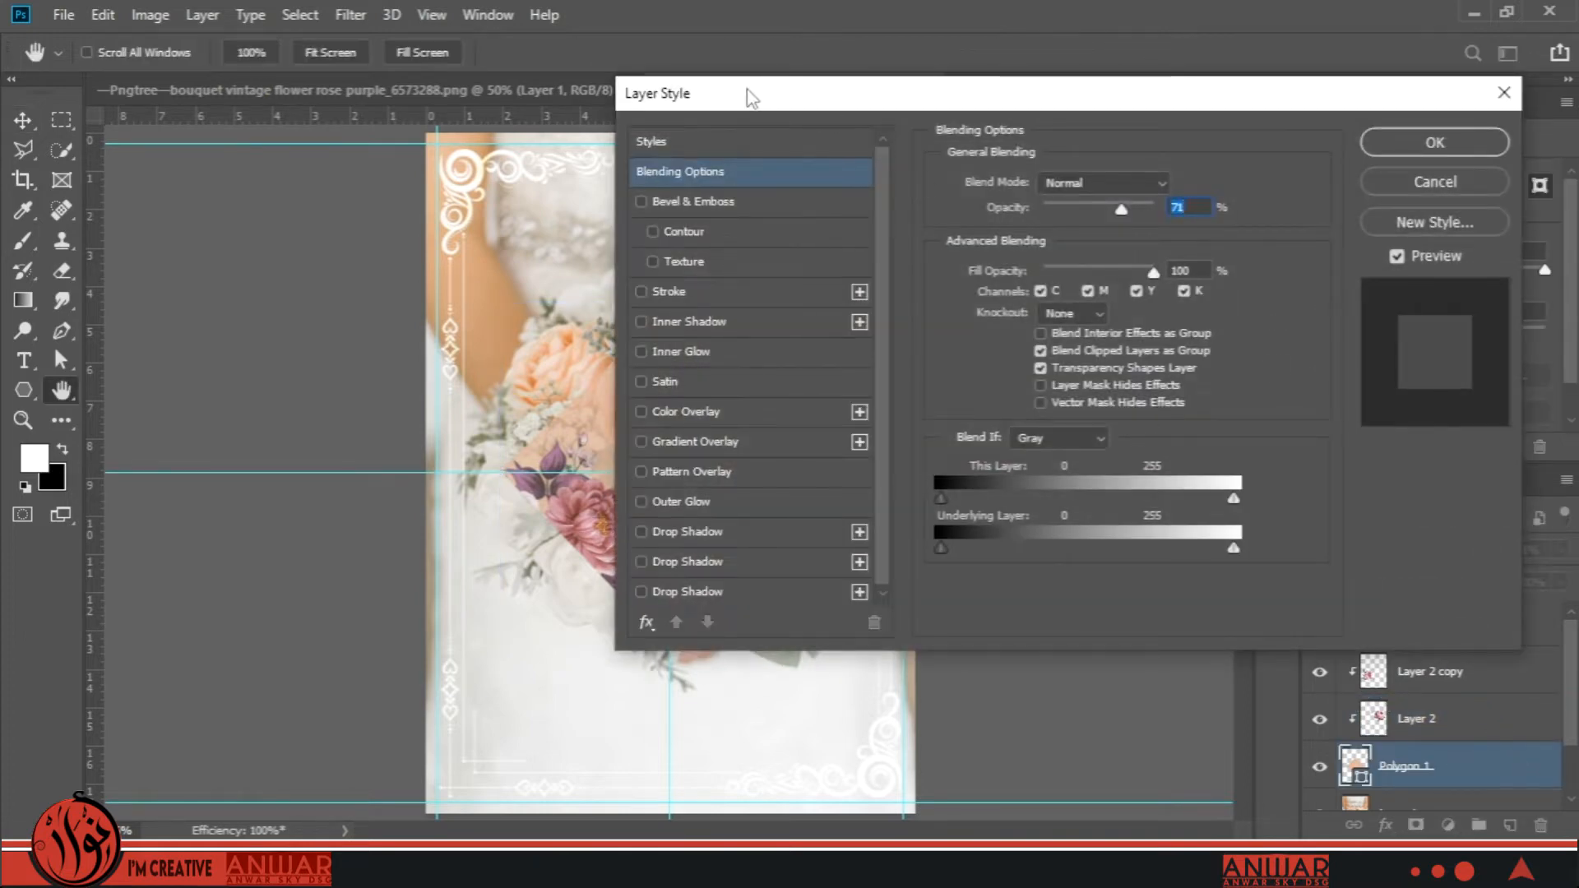
{"action": "left_click", "coordinate": [939, 516]}
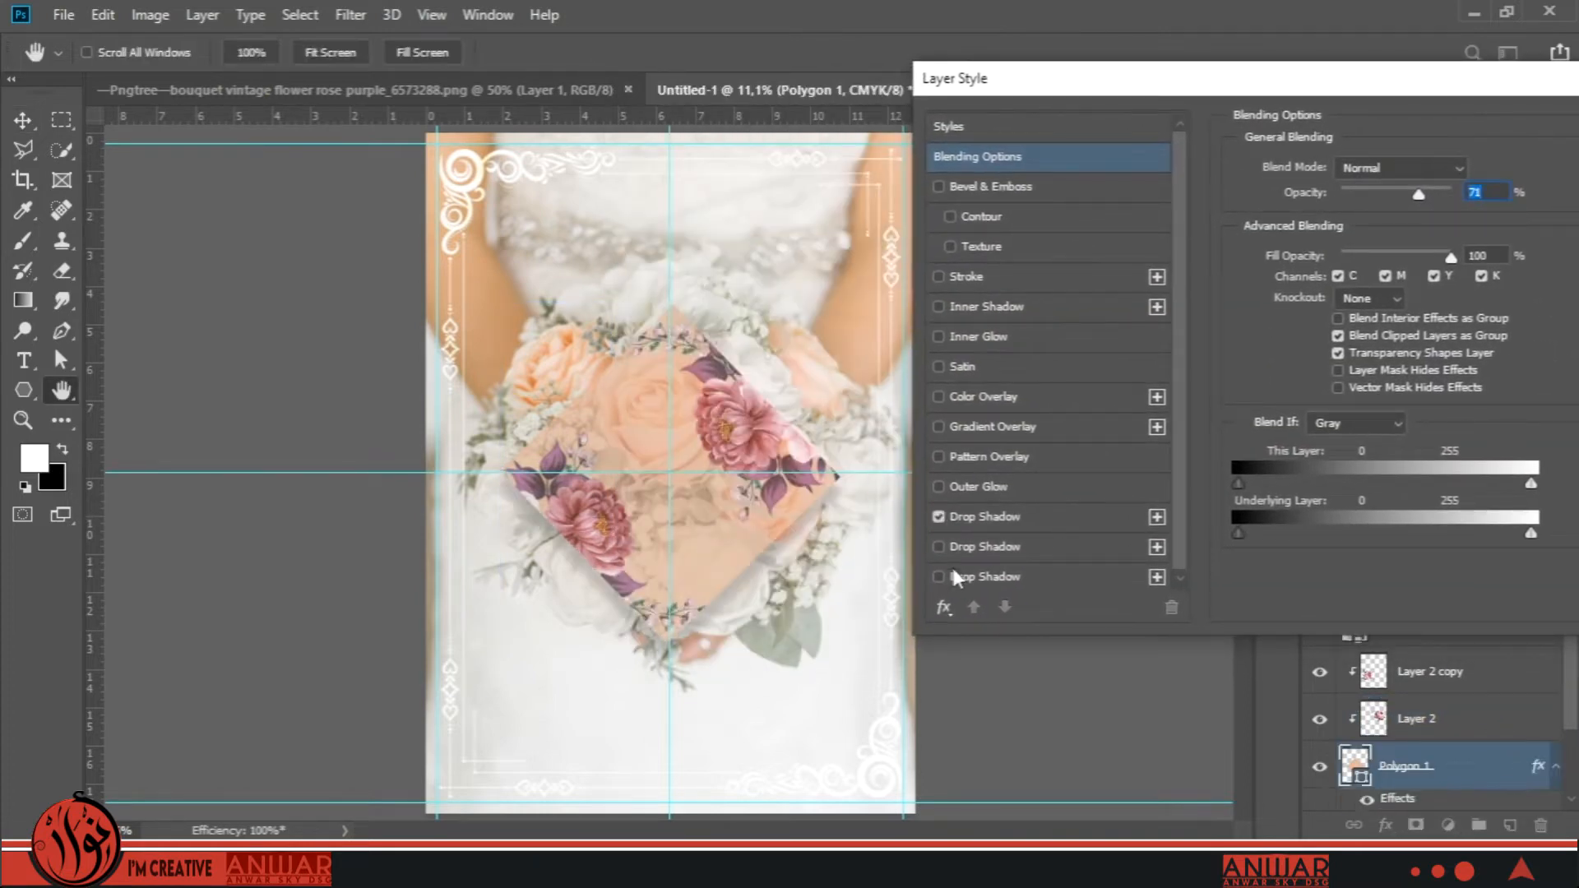
{"action": "left_click", "coordinate": [938, 546]}
{"action": "left_click", "coordinate": [989, 515]}
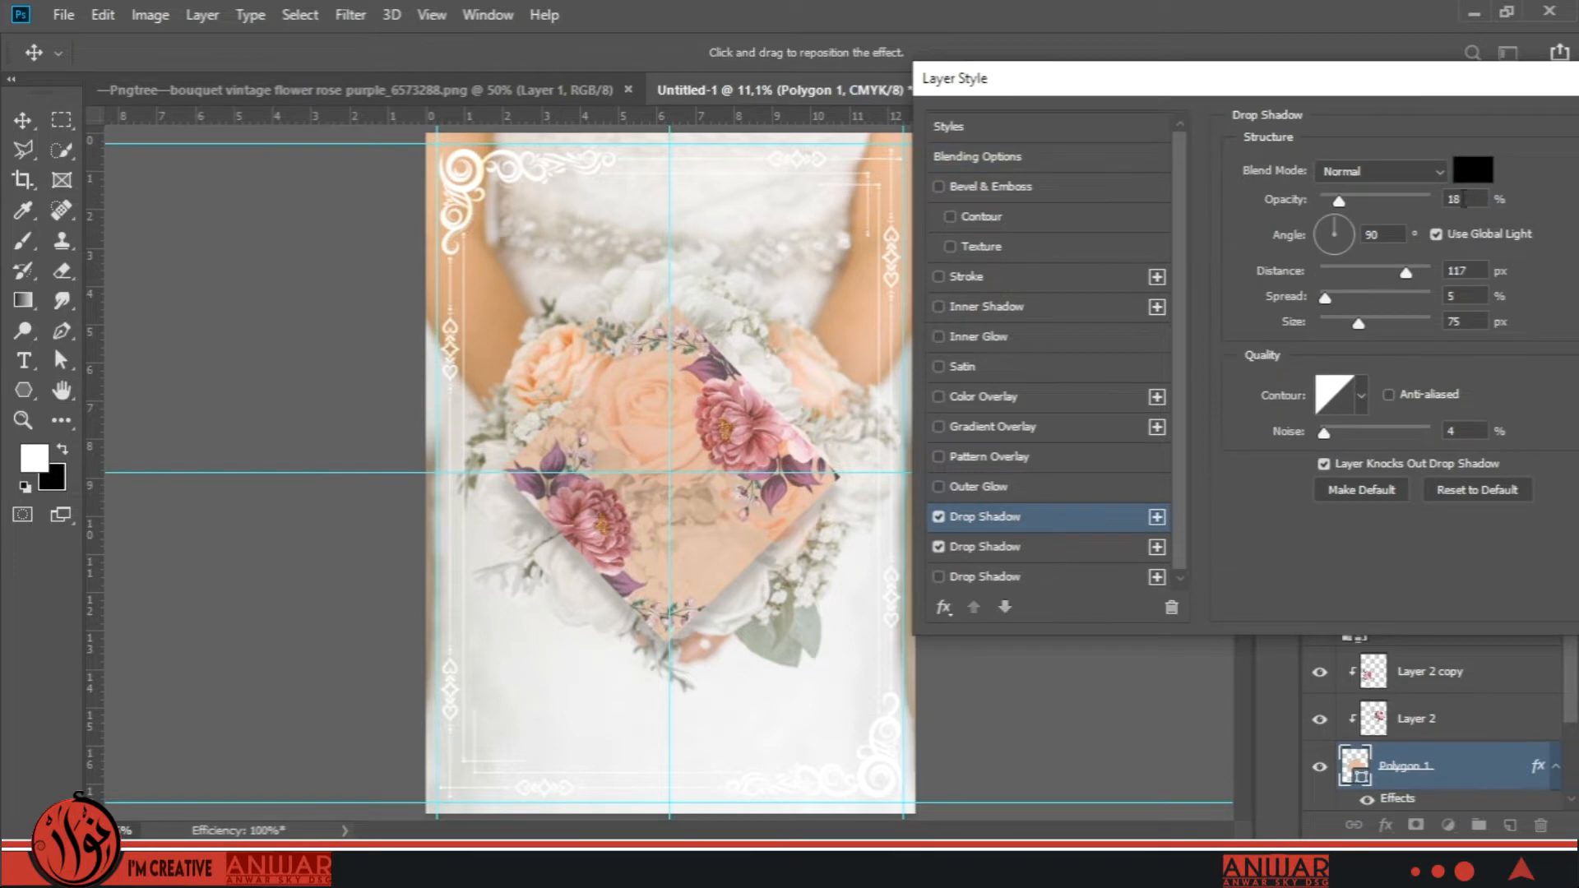
{"action": "left_click_drag", "start_coordinate": [1347, 200], "coordinate": [1368, 203]}
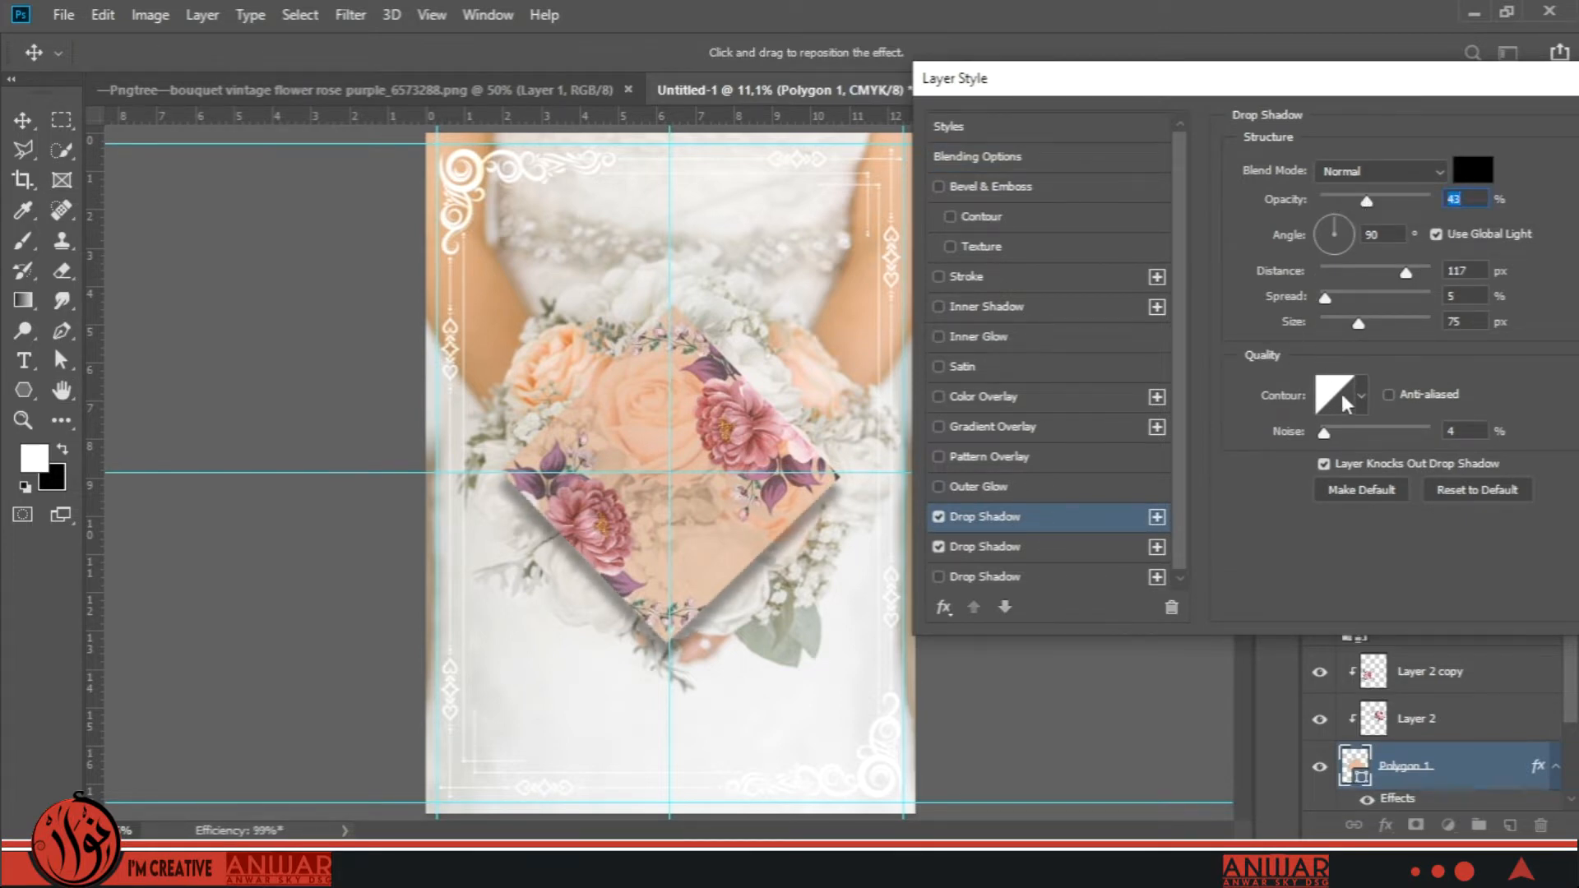
{"action": "left_click_drag", "start_coordinate": [1359, 325], "coordinate": [1338, 327]}
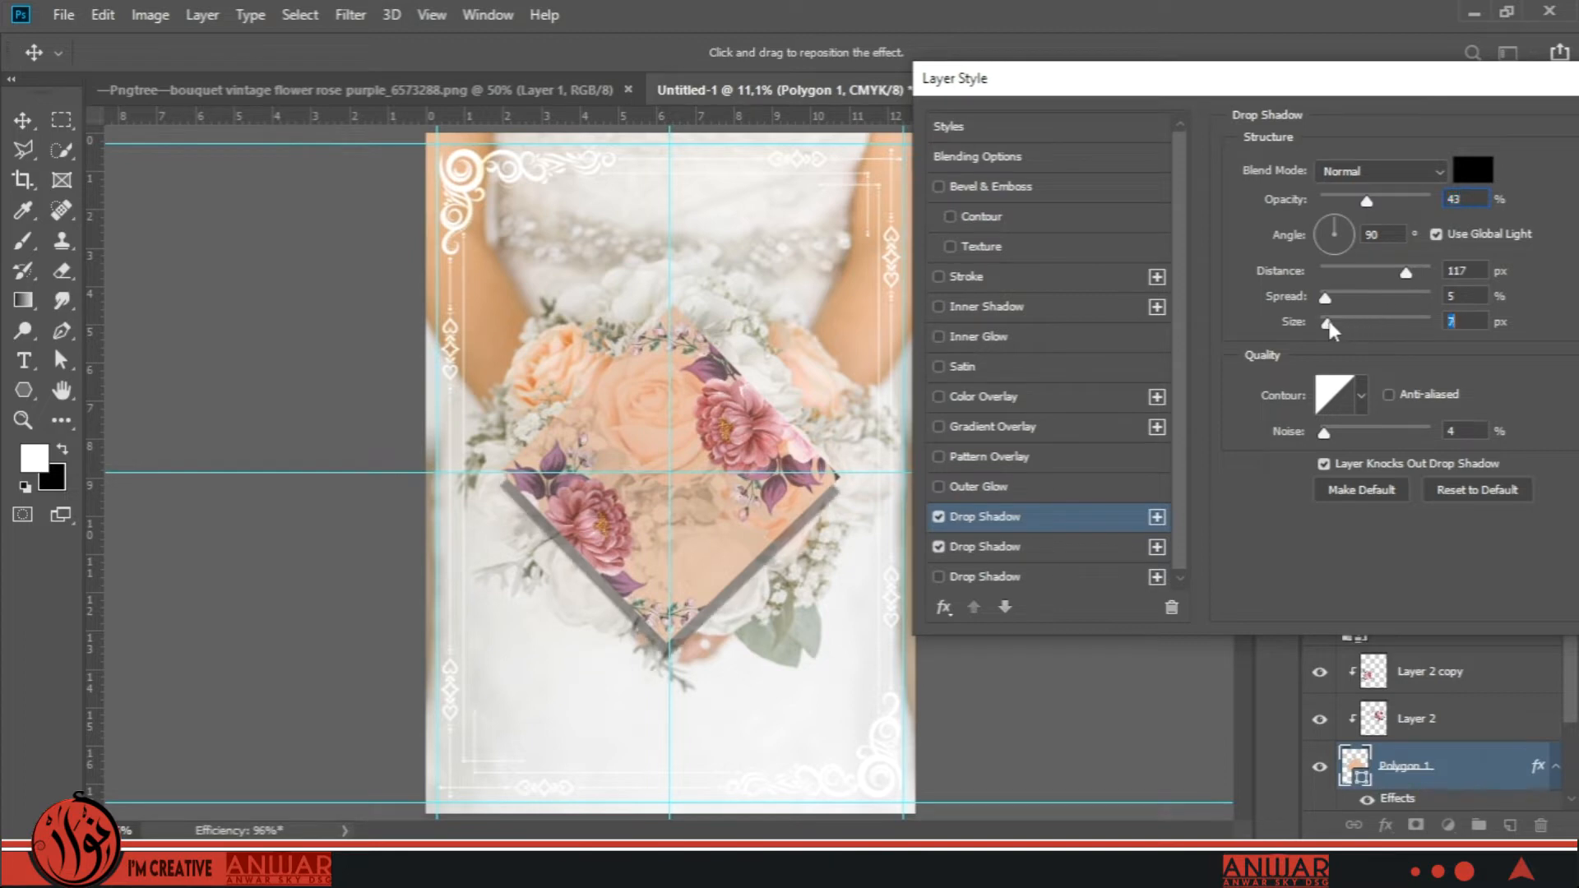
{"action": "left_click_drag", "start_coordinate": [1401, 274], "coordinate": [1367, 275]}
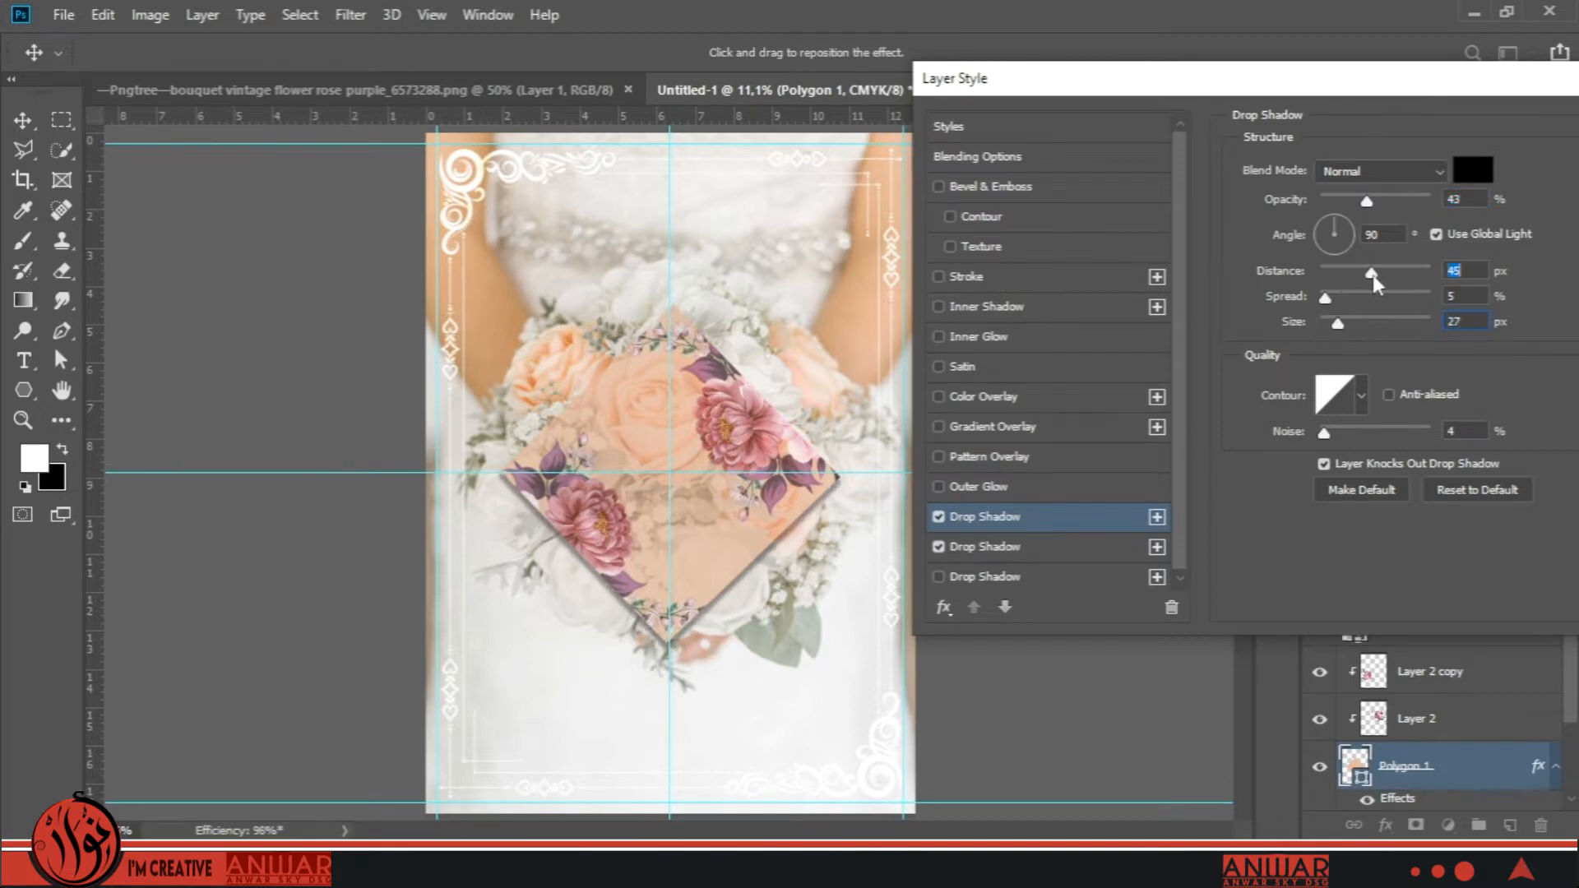
Set the diamond's second drop shadow to 52% opacity, 102 px distance and 131 px size, and apply the layer style.
{"action": "left_click", "coordinate": [1000, 541]}
{"action": "mouse_move", "coordinate": [1332, 320]}
{"action": "left_mouse_down"}
{"action": "mouse_move", "coordinate": [1349, 323]}
{"action": "mouse_move", "coordinate": [1337, 301]}
{"action": "left_mouse_up"}
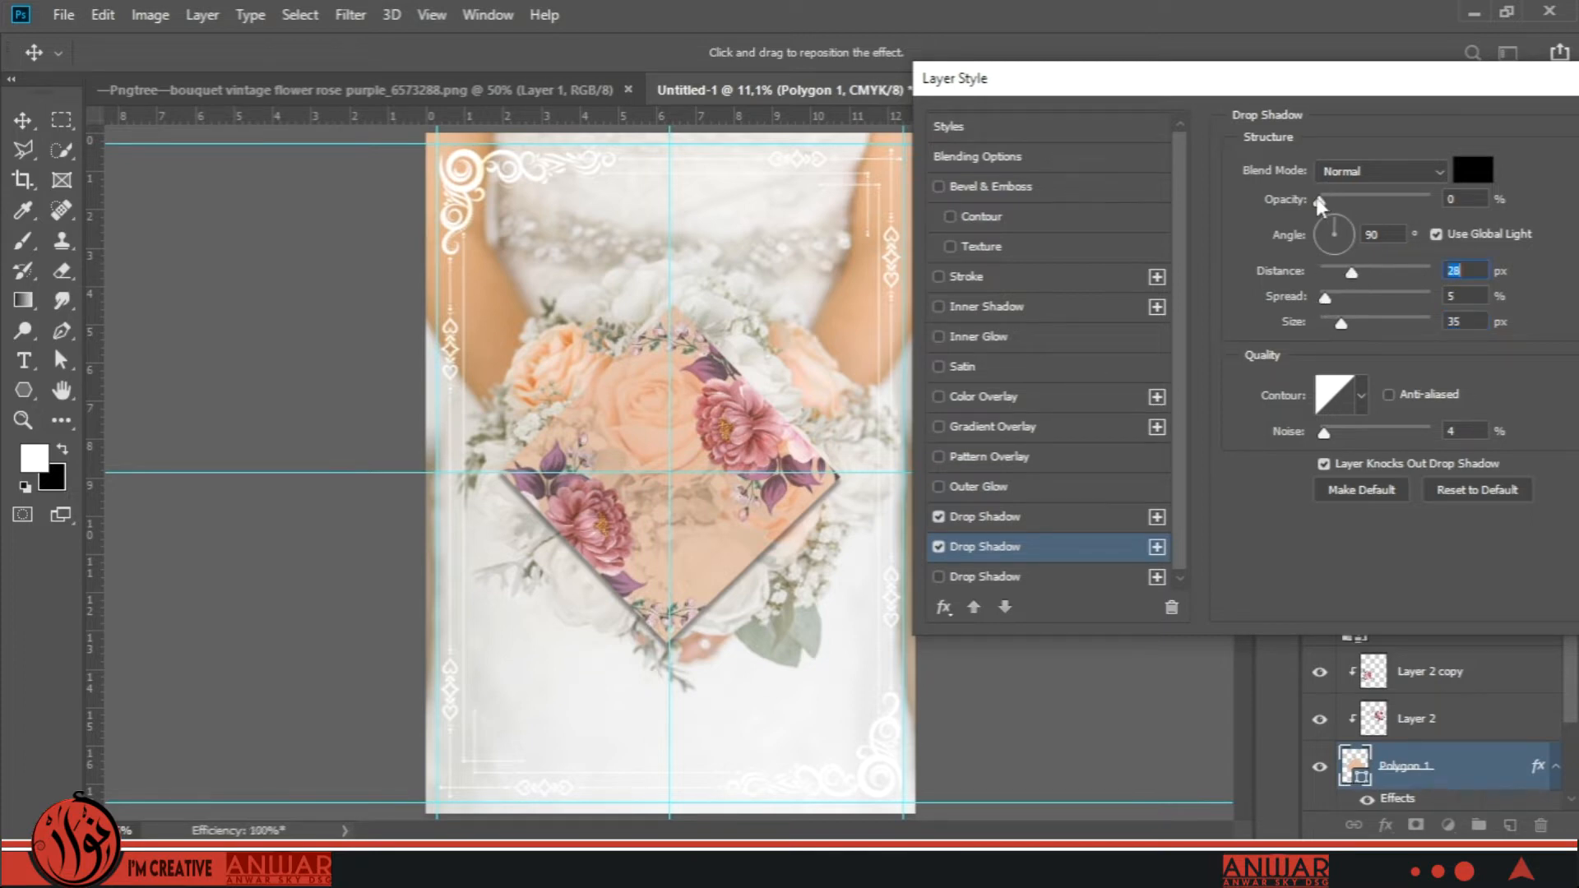
{"action": "left_click_drag", "start_coordinate": [1357, 201], "coordinate": [1384, 210]}
{"action": "left_click_drag", "start_coordinate": [1353, 272], "coordinate": [1406, 286]}
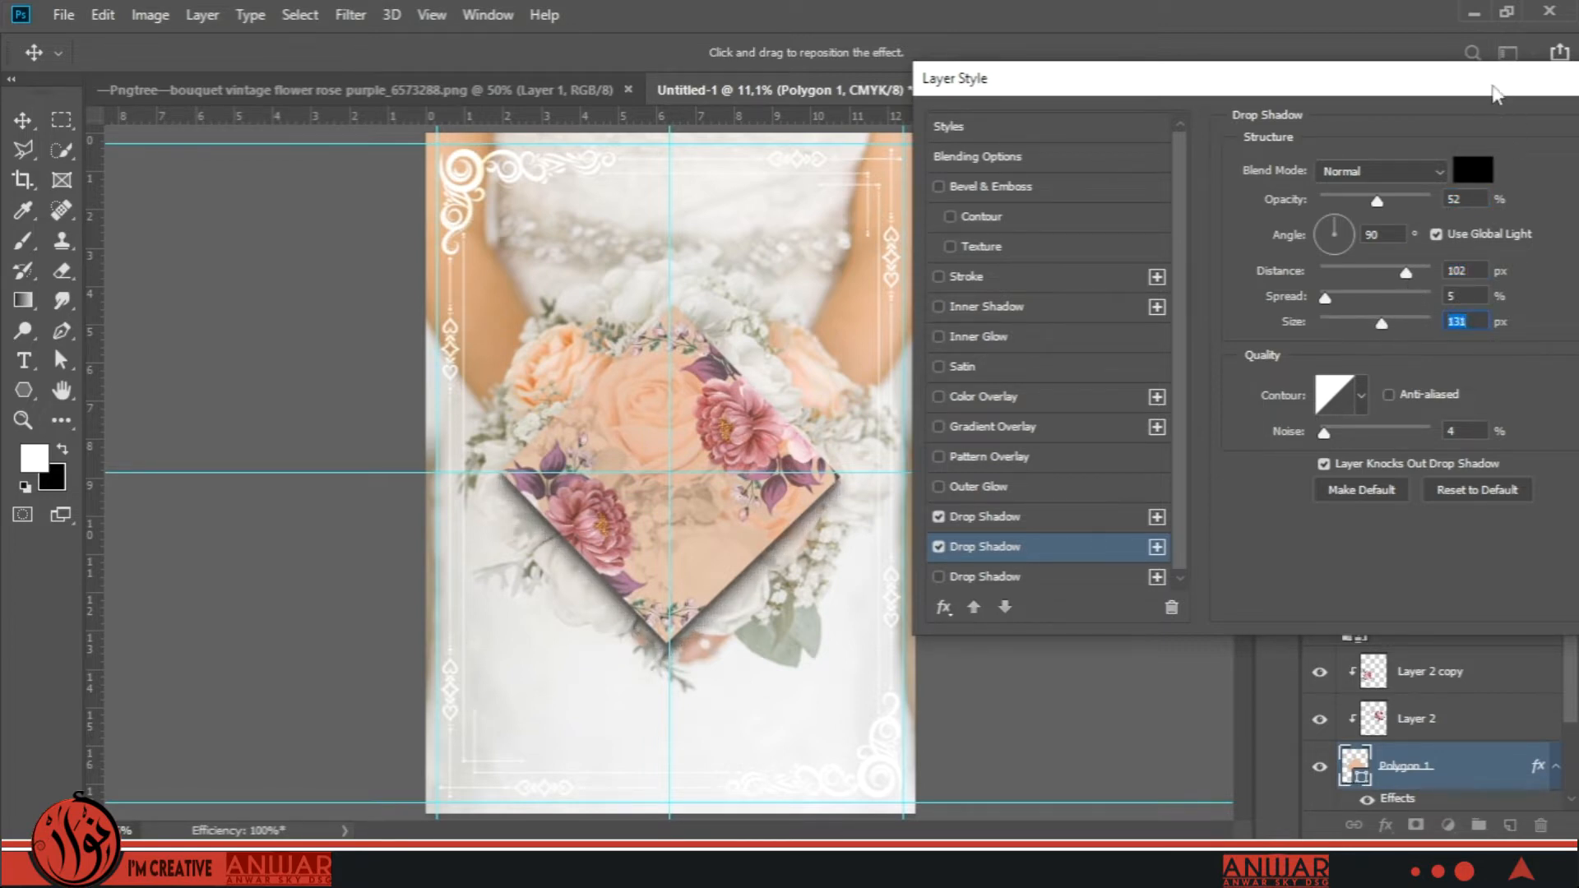
{"action": "left_click_drag", "start_coordinate": [1495, 93], "coordinate": [1361, 91]}
{"action": "key", "text": "Return"}
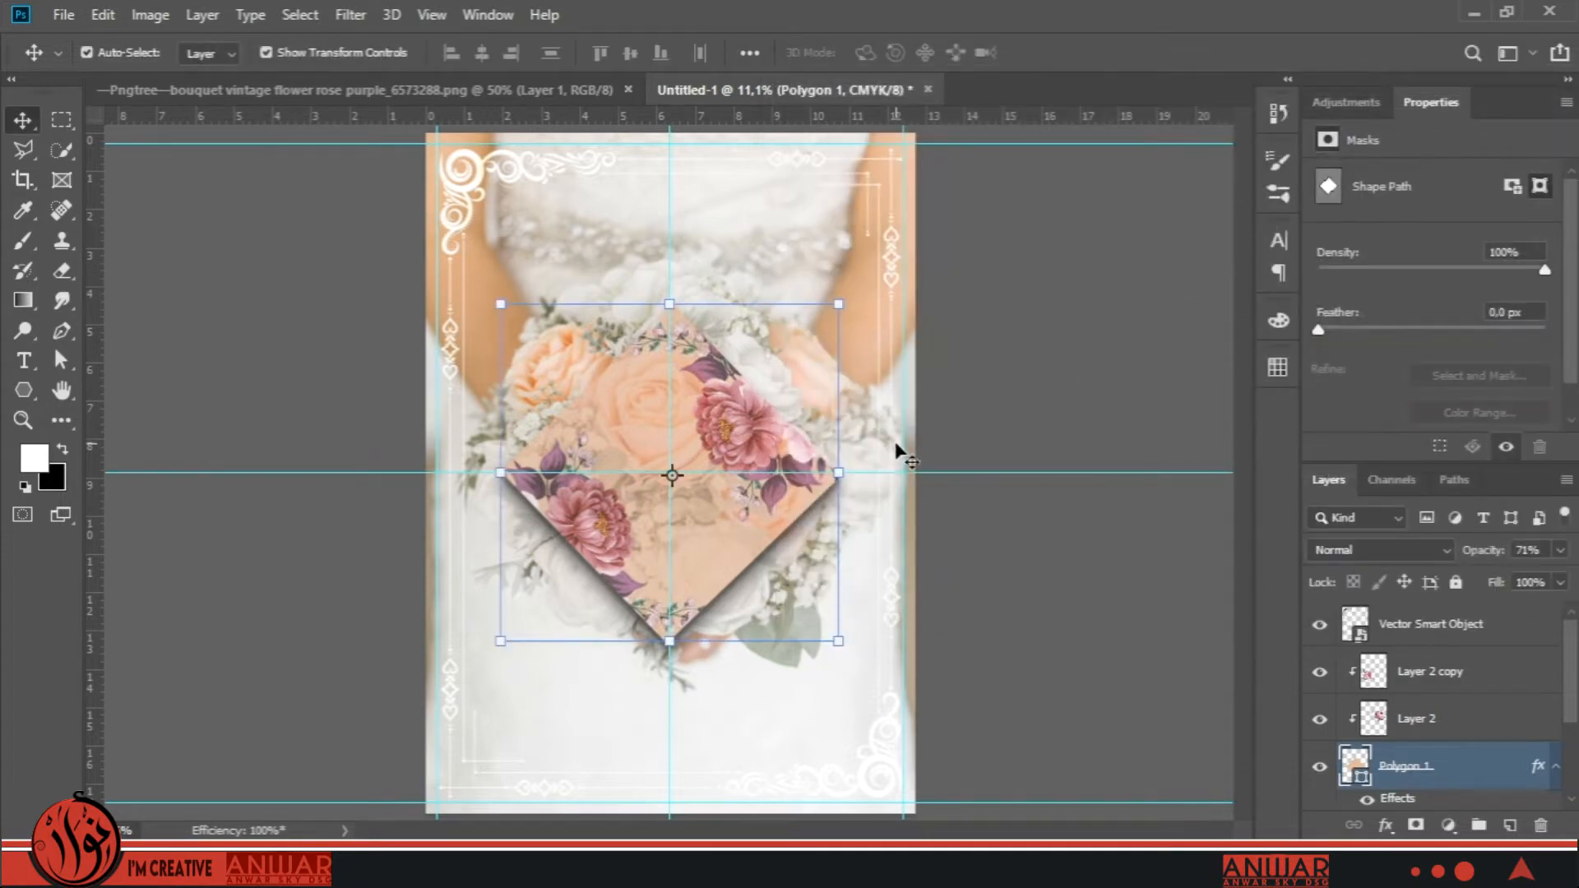
Enlarge the bouquet background photo to about 102.42% so it extends slightly past the page's left side.
{"action": "left_click", "coordinate": [863, 737]}
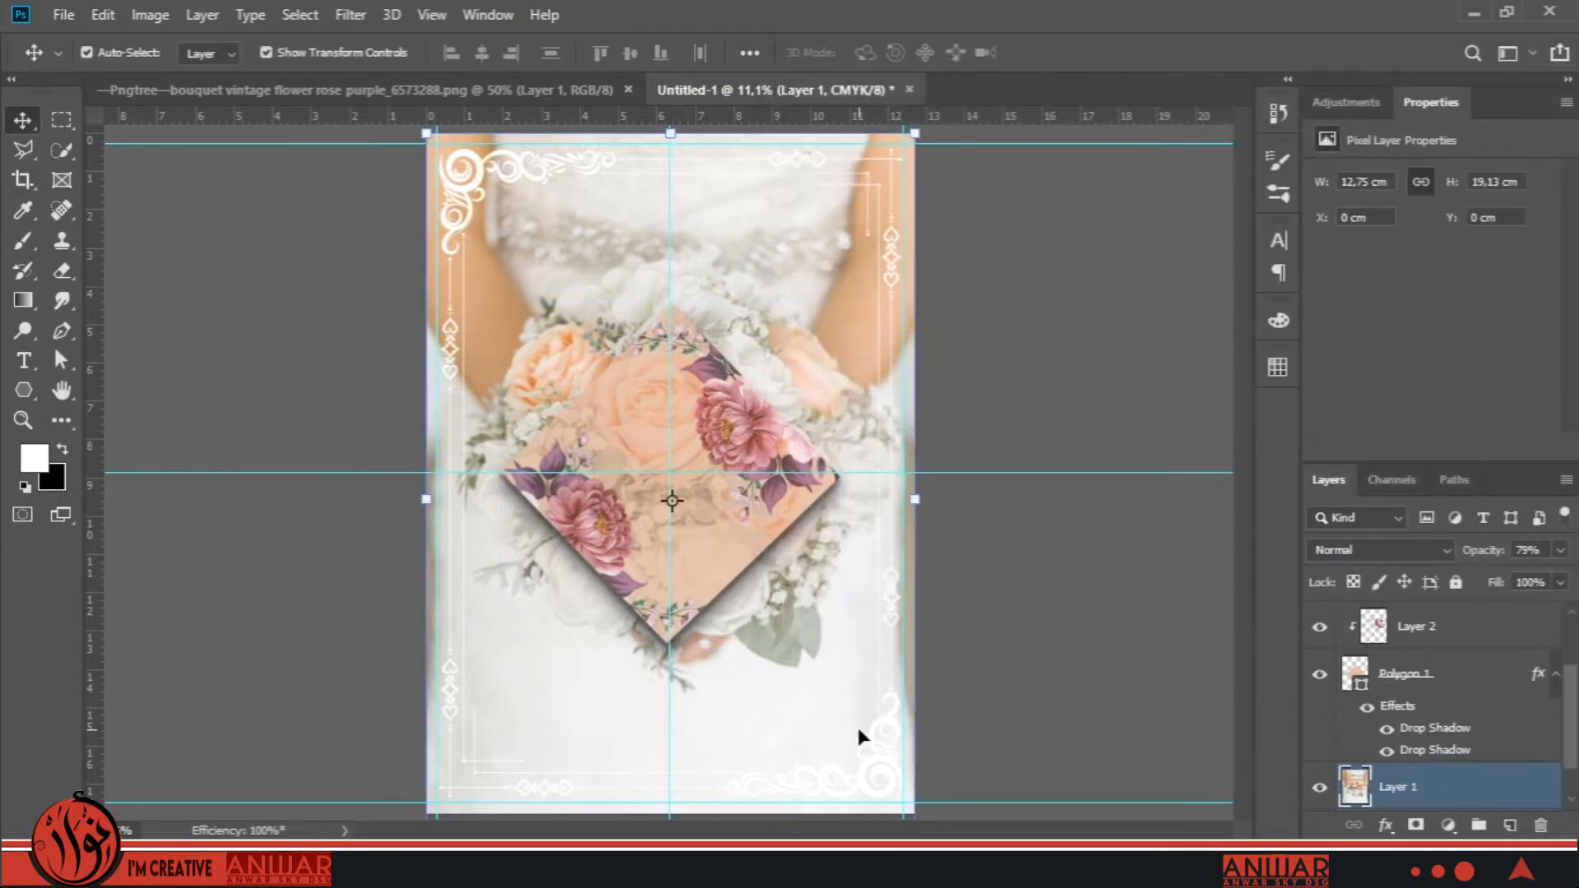
{"action": "left_click_drag", "start_coordinate": [426, 500], "coordinate": [413, 501]}
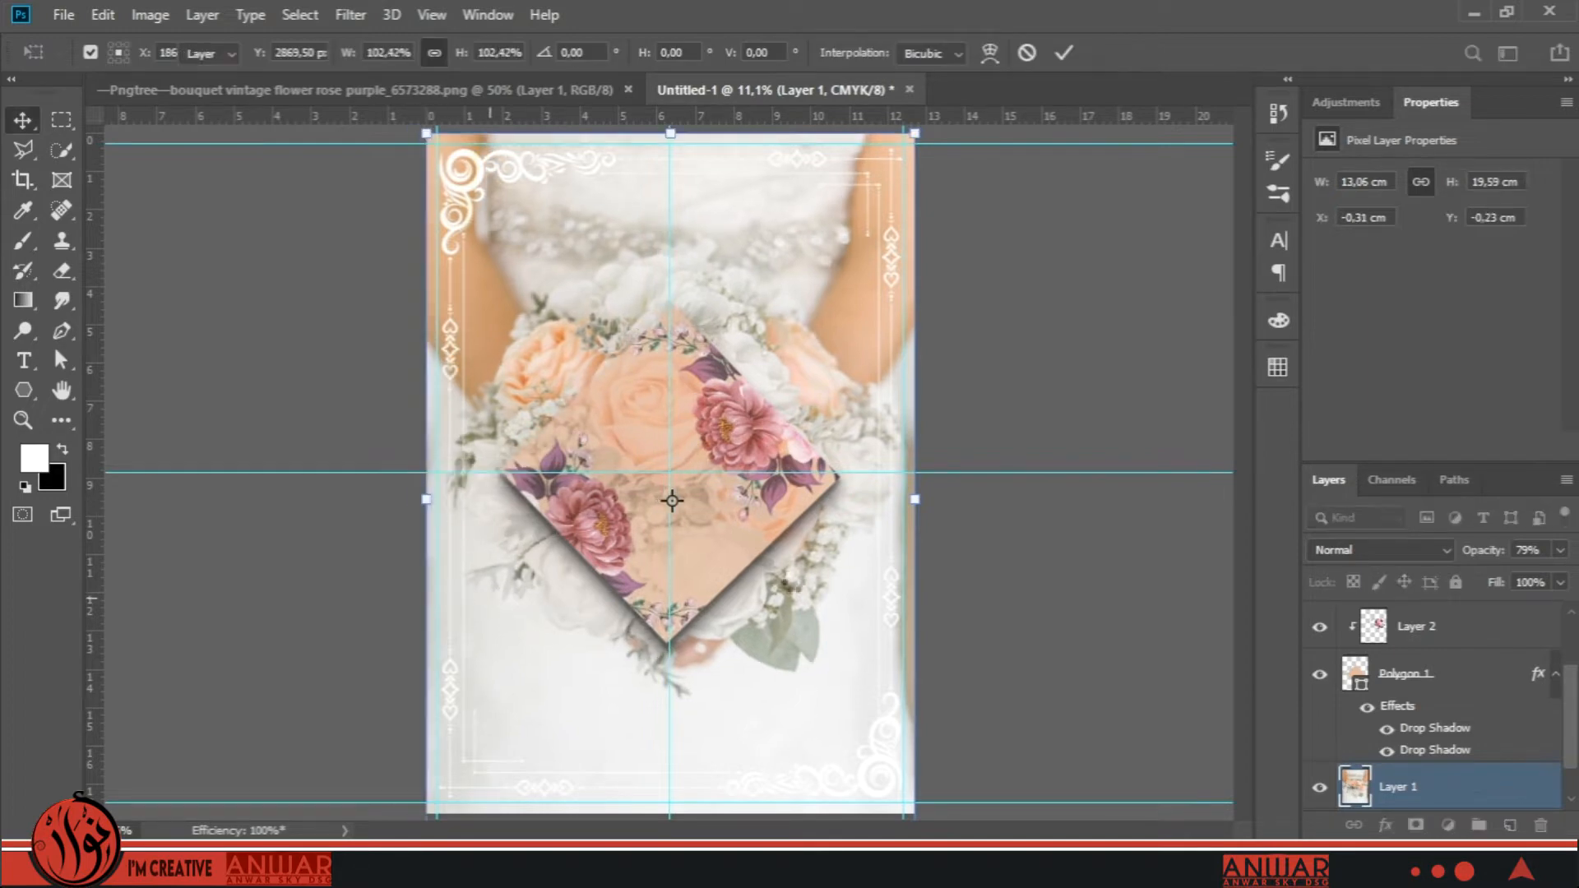
{"action": "key", "text": "Return"}
Add a colour-to-transparent gradient fill layer above the bouquet photo, with its start colour sampled from a light pink flower petal.
{"action": "scroll", "coordinate": [1531, 732], "scroll_direction": "down", "scroll_amount": 2}
{"action": "left_click", "coordinate": [1449, 825]}
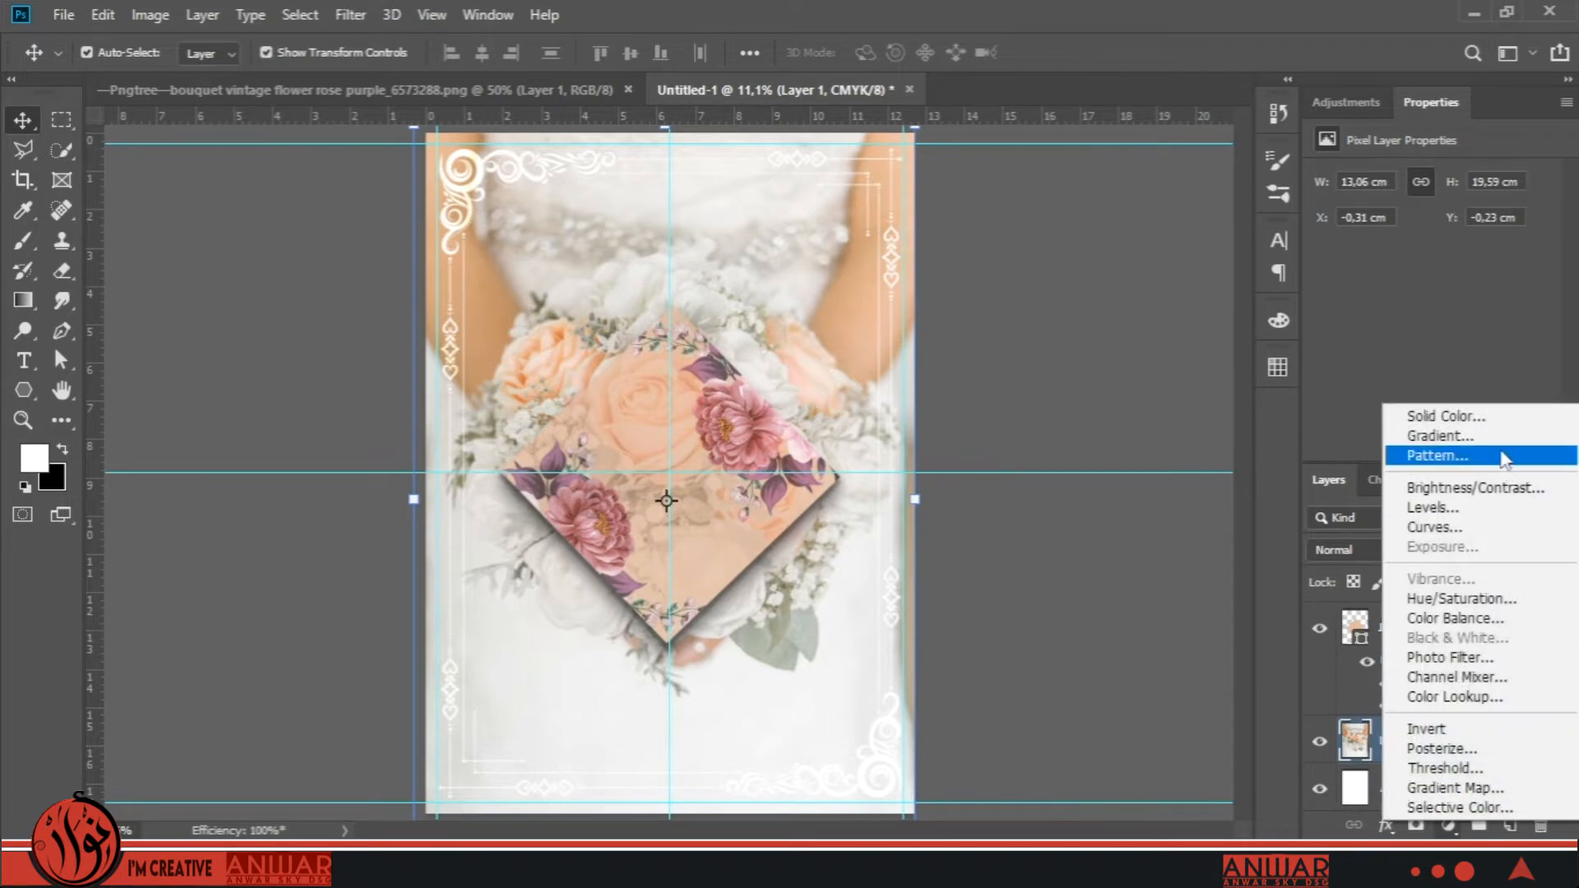
{"action": "left_click", "coordinate": [1472, 437]}
{"action": "left_click", "coordinate": [1325, 412]}
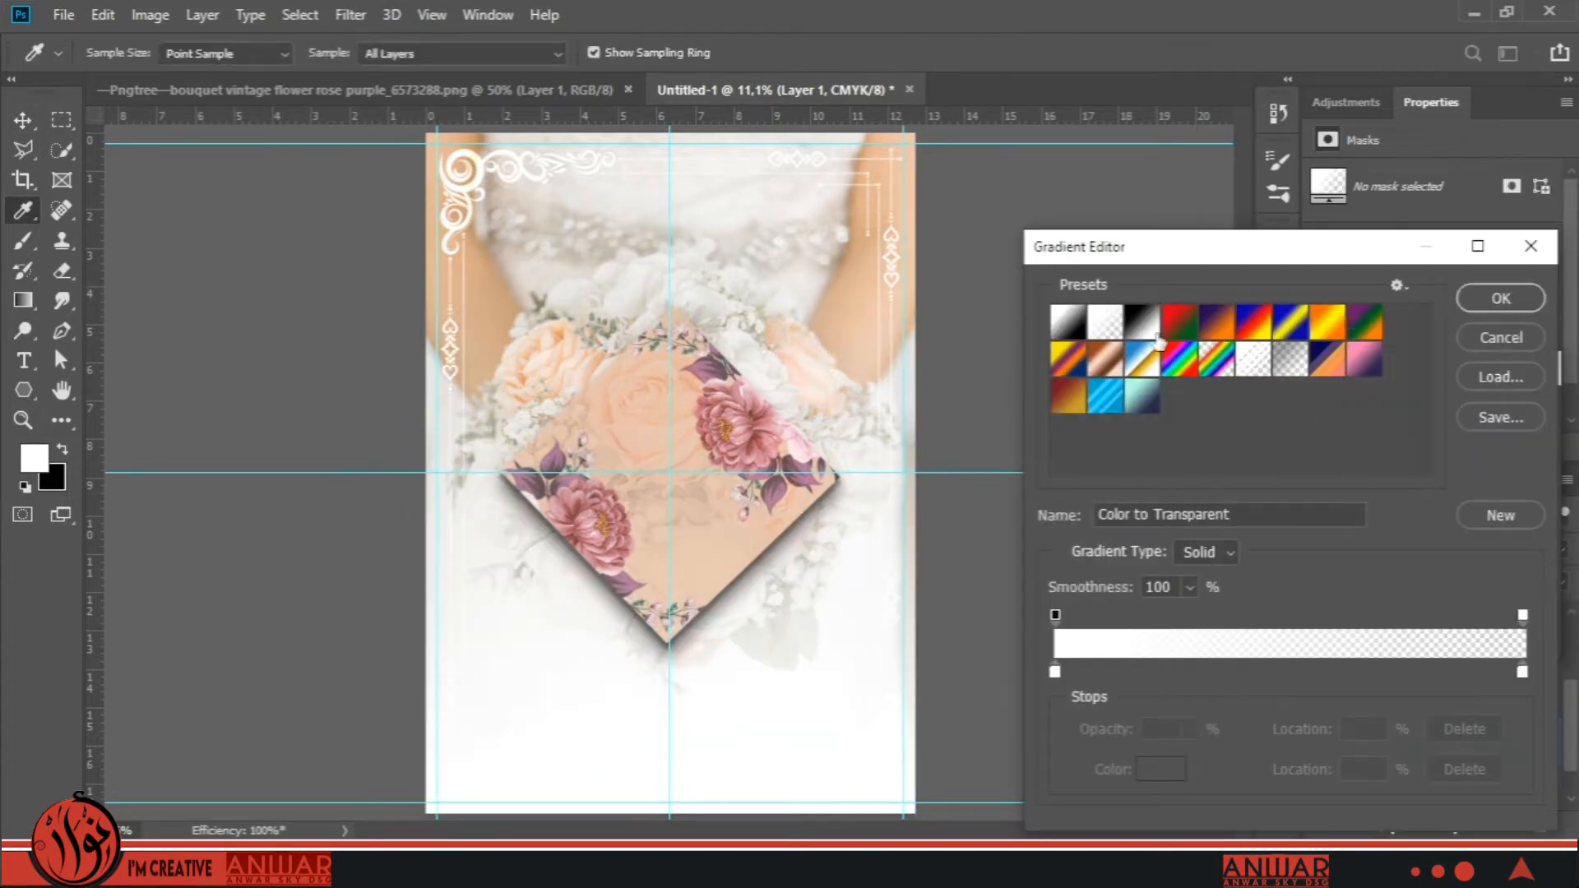
{"action": "left_click", "coordinate": [1055, 672]}
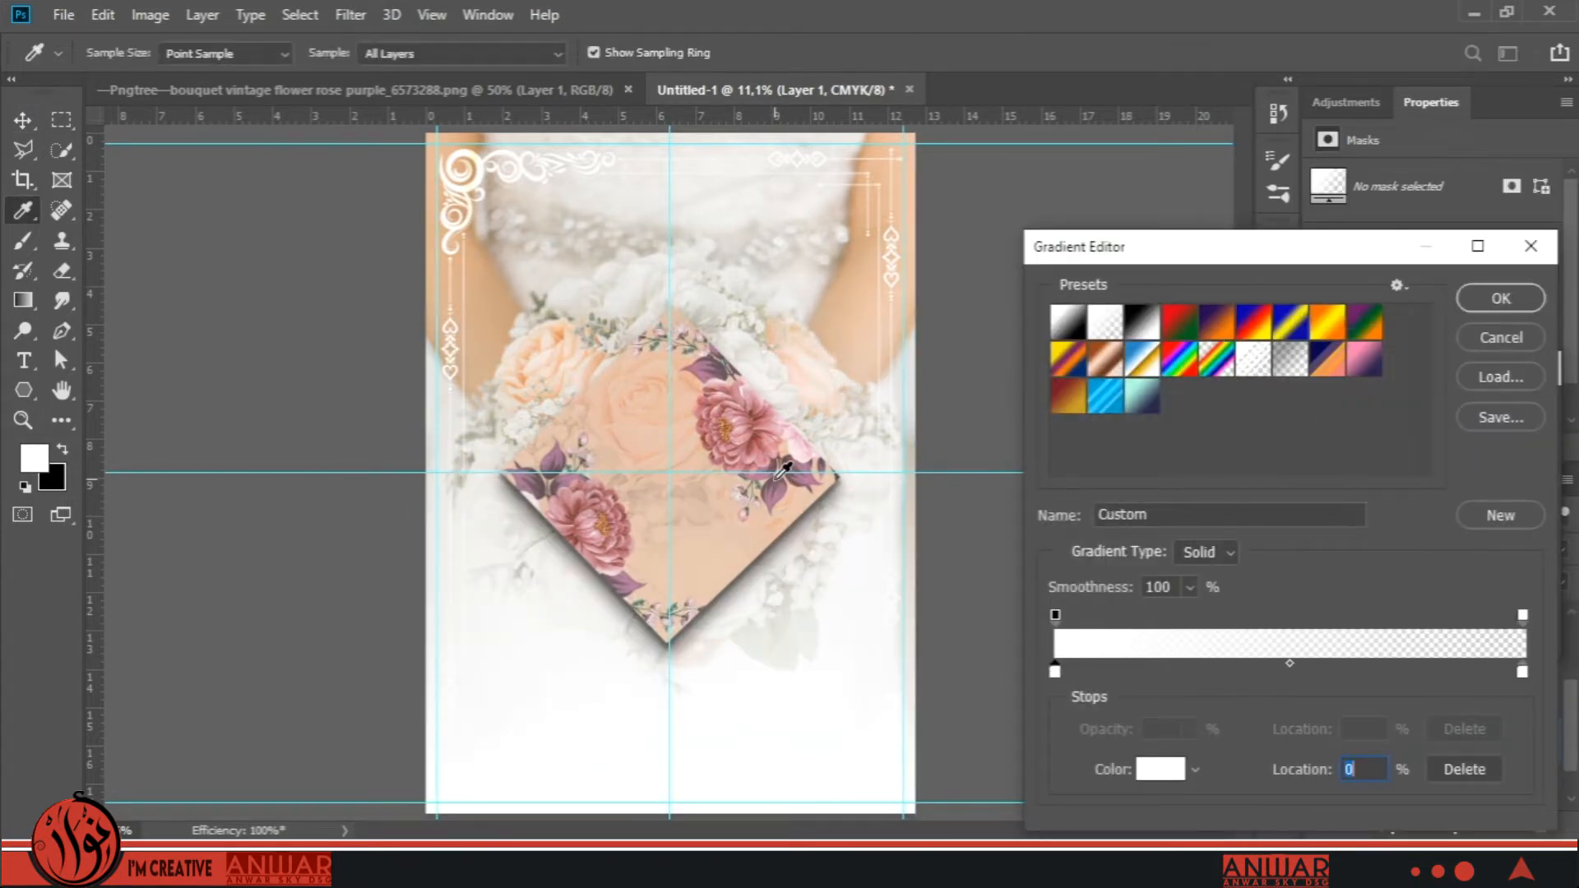
{"action": "left_click", "coordinate": [791, 484]}
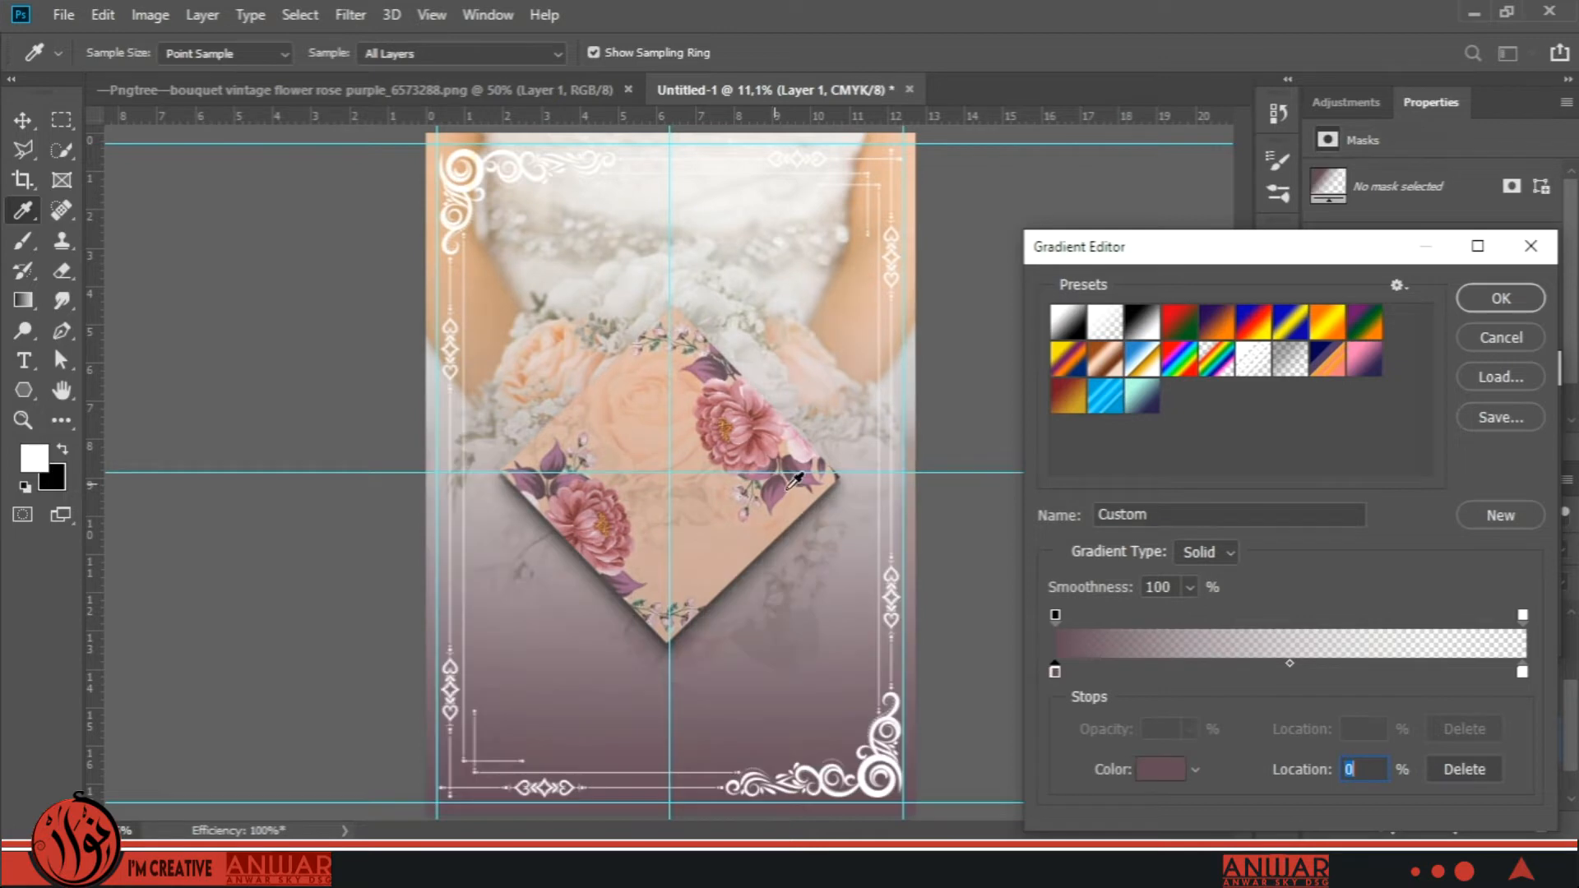
{"action": "left_click", "coordinate": [773, 448]}
{"action": "left_click", "coordinate": [770, 435]}
{"action": "left_click", "coordinate": [761, 442]}
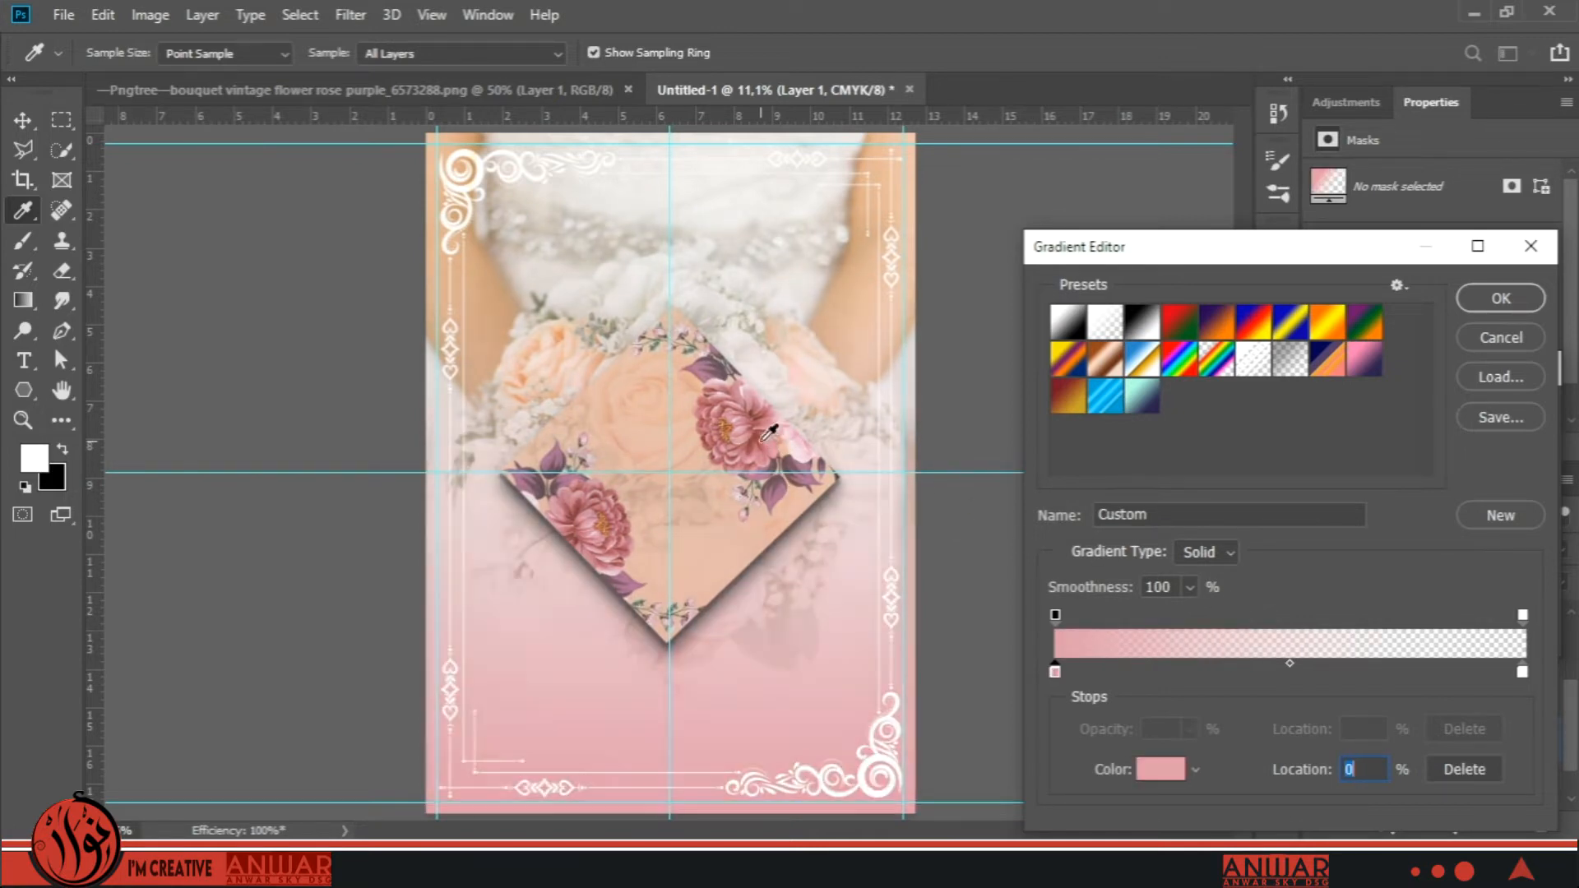
Set the gradient's end colour to a pink sampled from the flower with the stop at 99%, and apply the fill.
{"action": "left_click", "coordinate": [1521, 673]}
{"action": "left_click", "coordinate": [773, 414]}
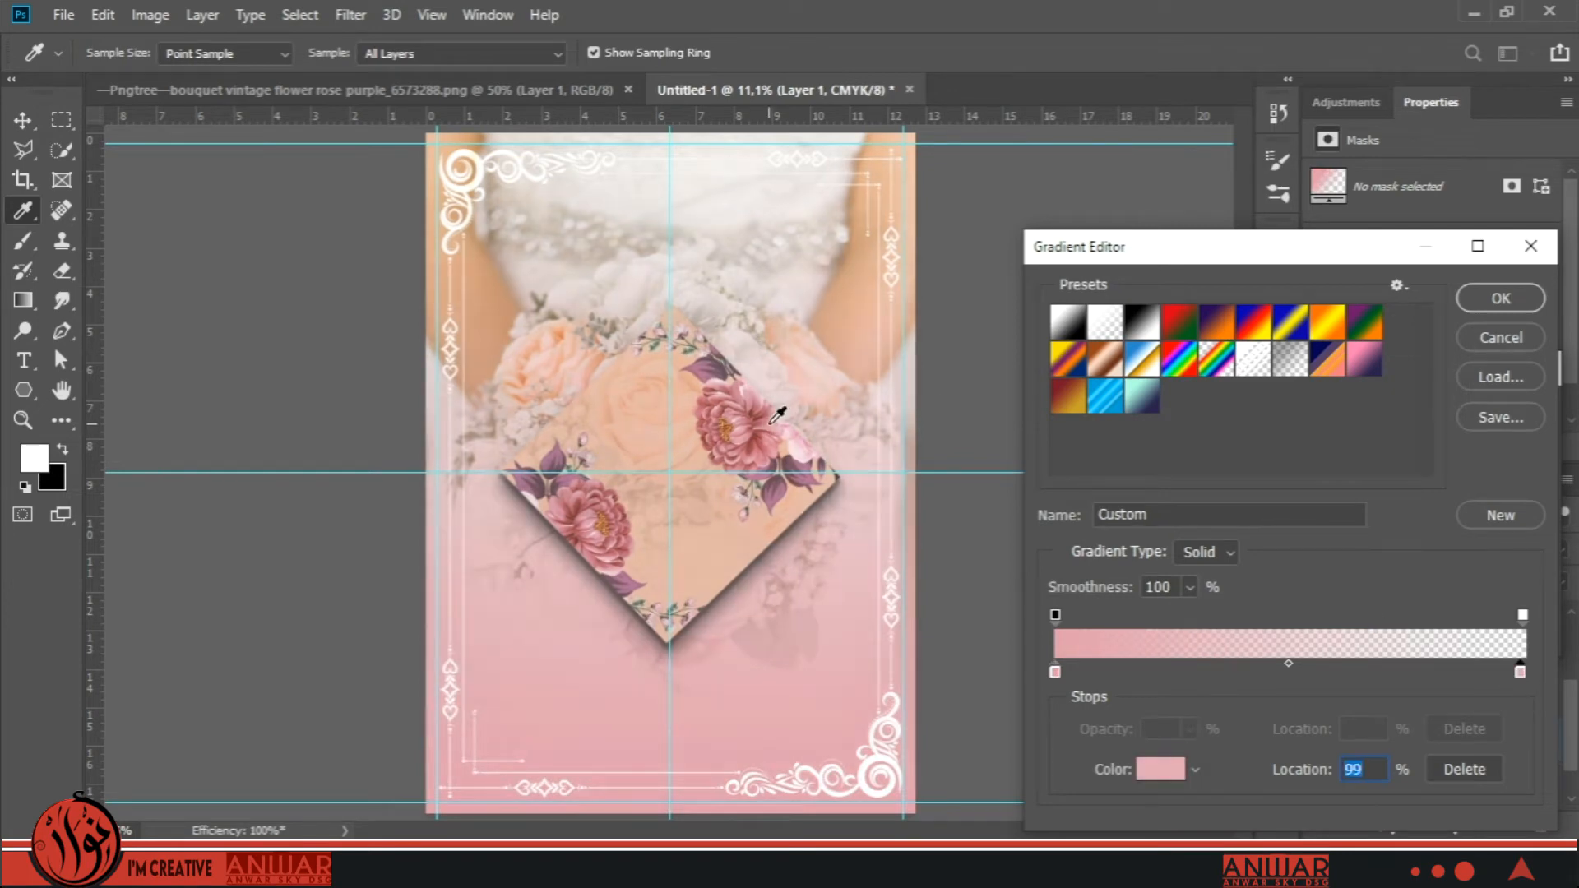
{"action": "left_click", "coordinate": [1500, 299]}
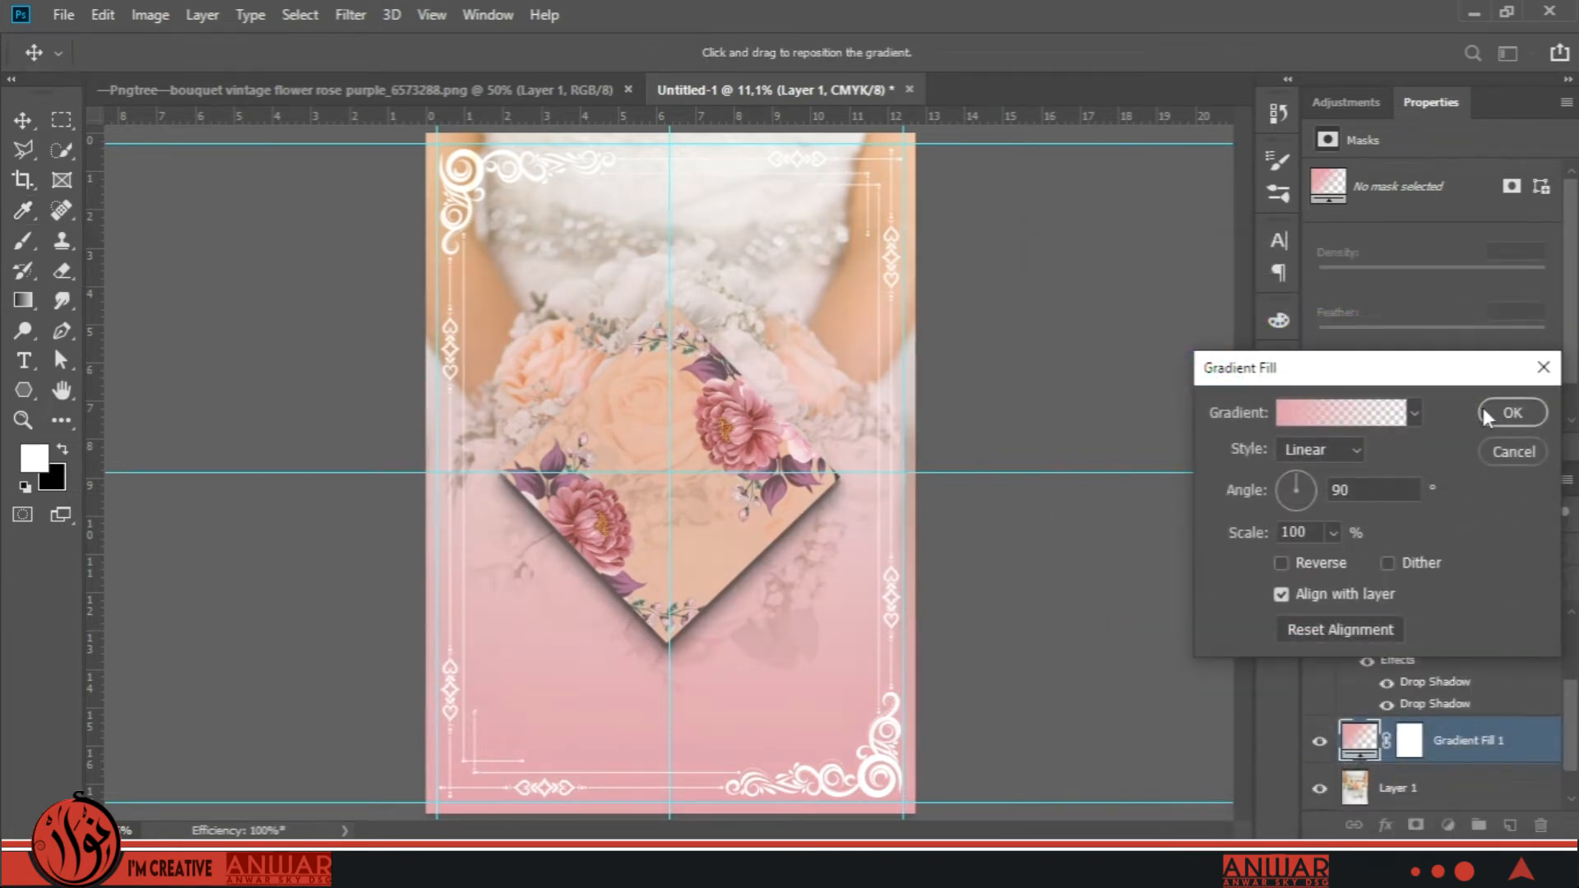
{"action": "left_click", "coordinate": [1511, 414]}
Shift the flowers on the diamond's upper-right edge slightly to the right.
{"action": "mouse_move", "coordinate": [761, 434]}
{"action": "left_mouse_down"}
{"action": "mouse_move", "coordinate": [791, 437]}
{"action": "mouse_move", "coordinate": [775, 451]}
{"action": "left_mouse_up"}
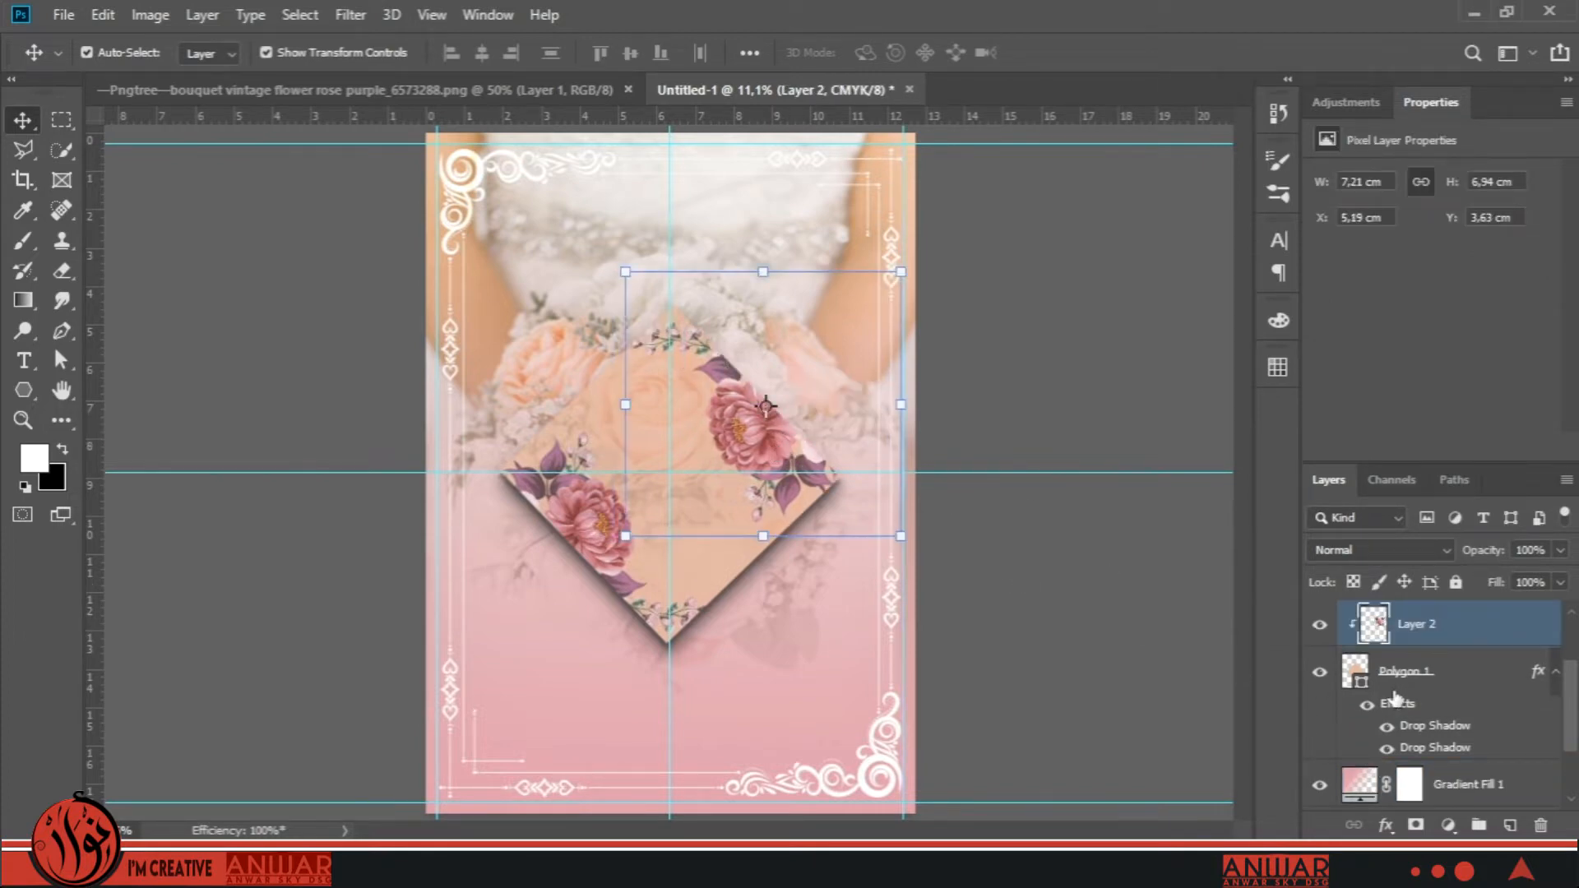
Load the diamond's outline as a selection and contract it twice, the second time by 200 pixels.
{"action": "left_click", "coordinate": [1355, 671], "text": "ctrl"}
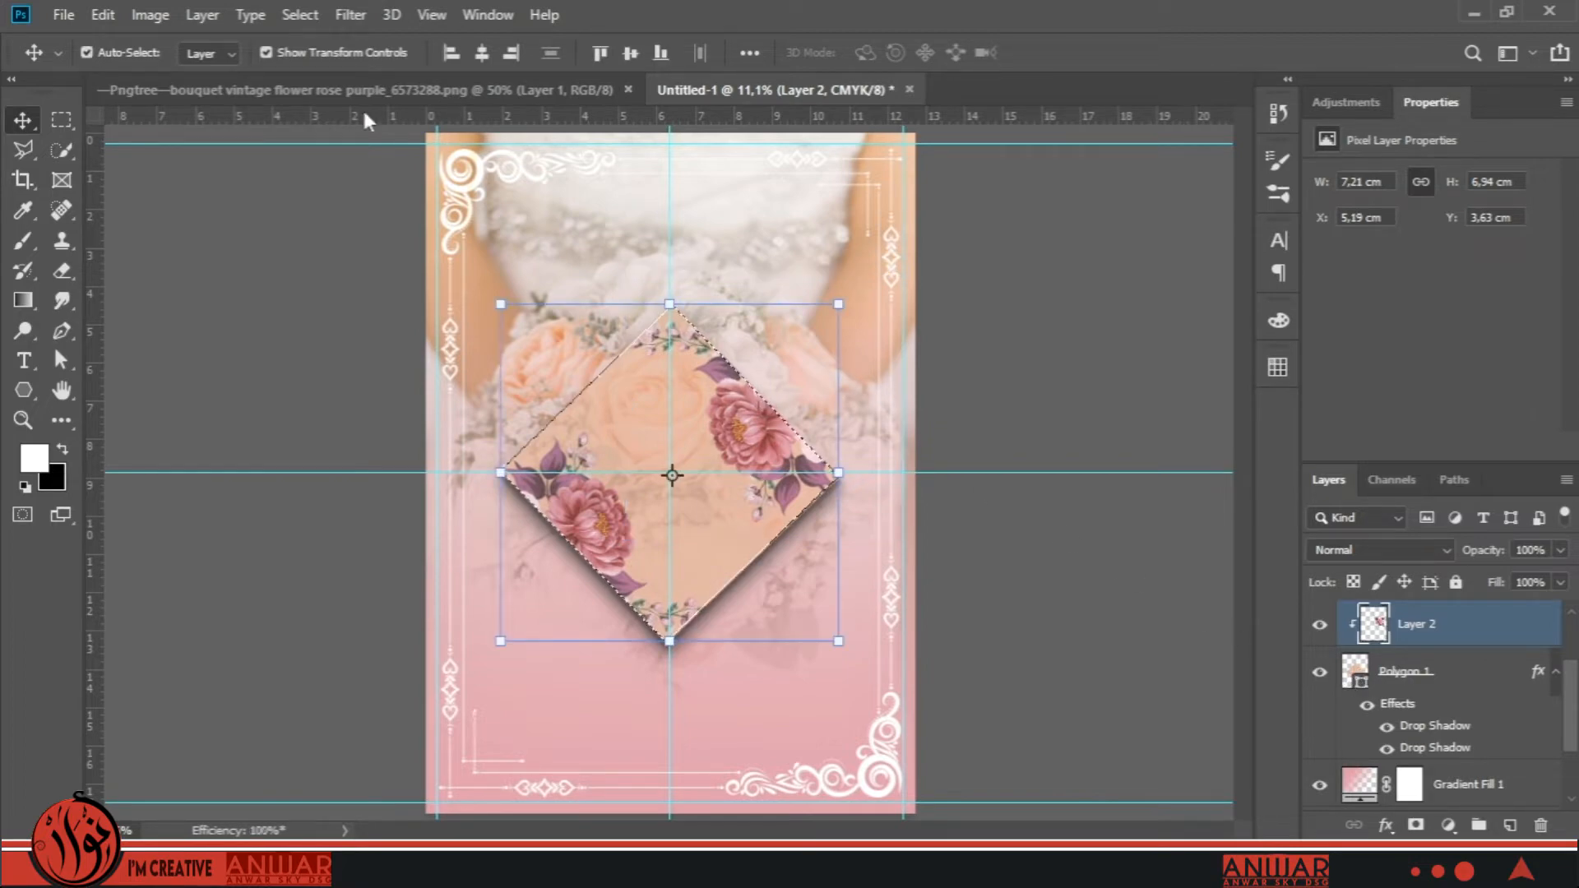
{"action": "left_click", "coordinate": [299, 14]}
{"action": "mouse_move", "coordinate": [497, 362]}
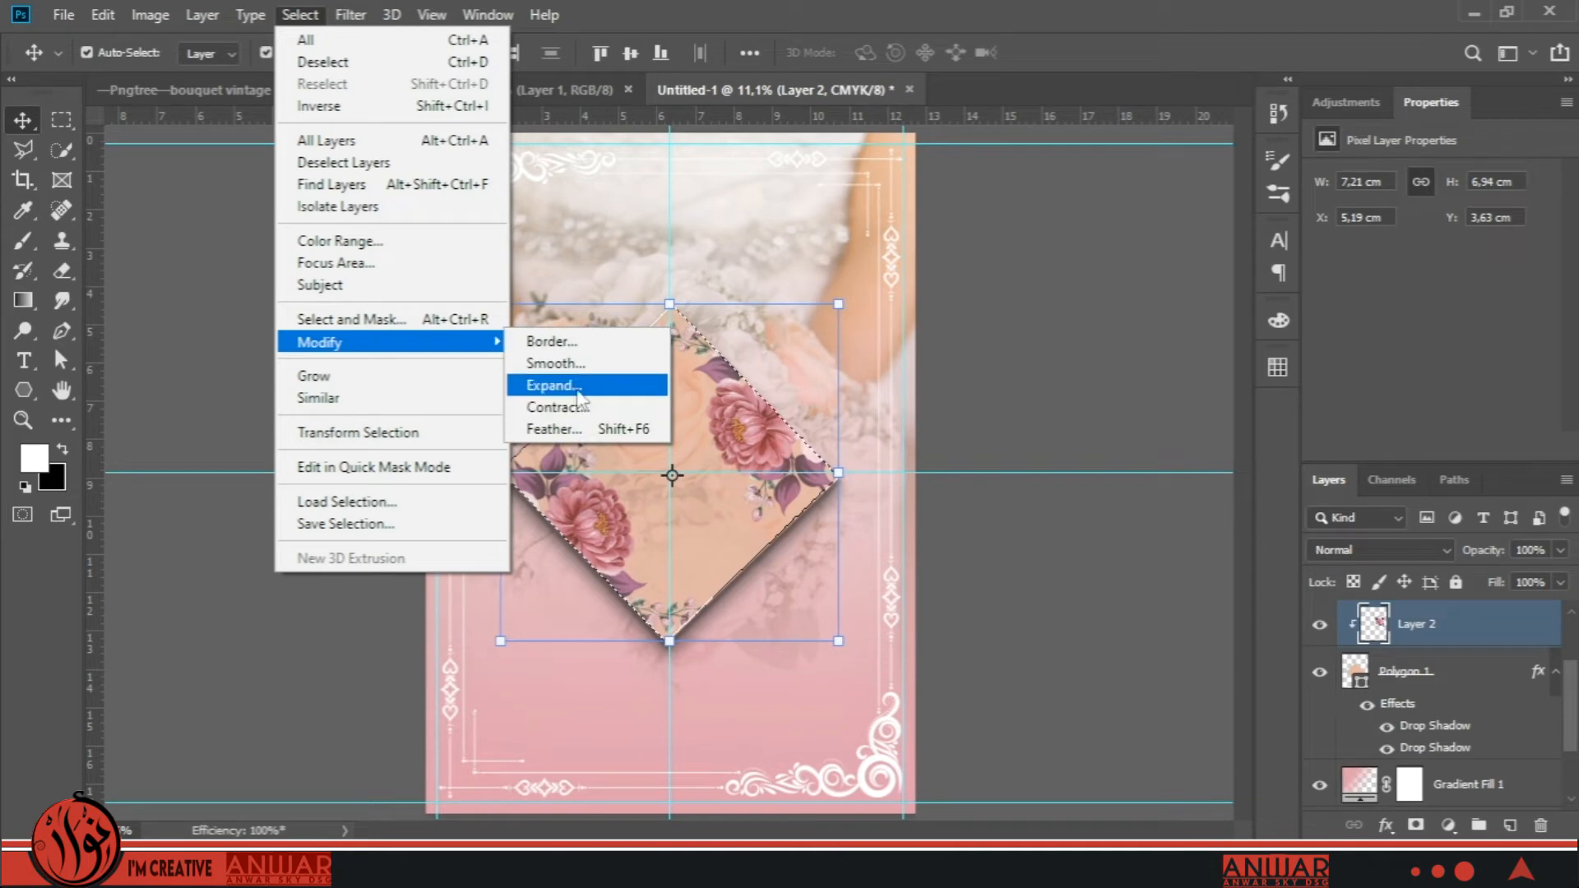
{"action": "left_click", "coordinate": [577, 407]}
{"action": "left_click", "coordinate": [1202, 449]}
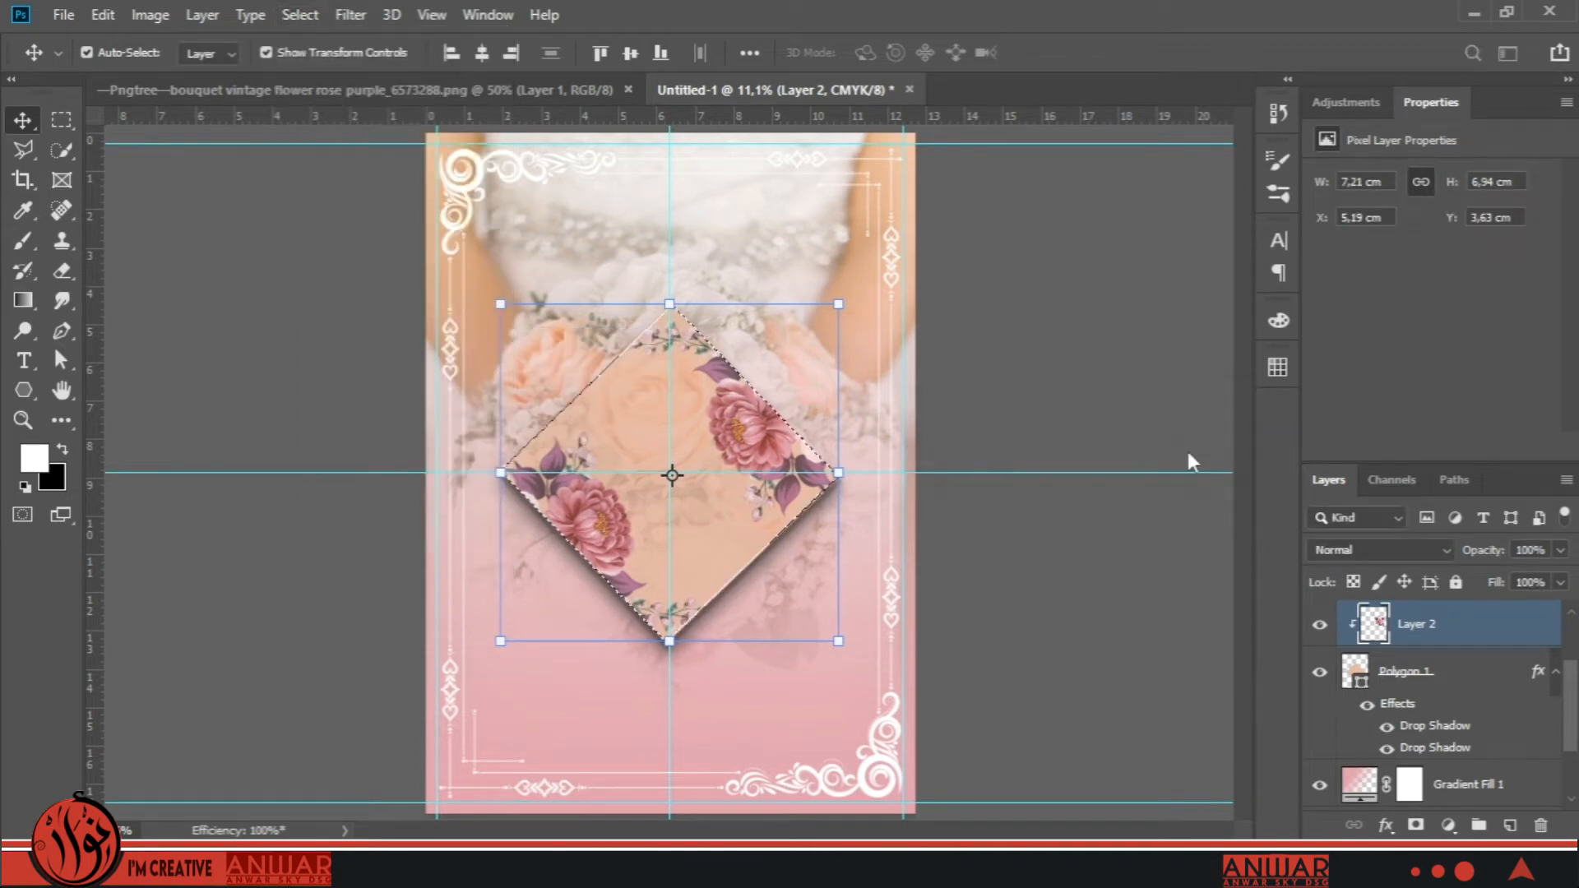
{"action": "left_click", "coordinate": [308, 15]}
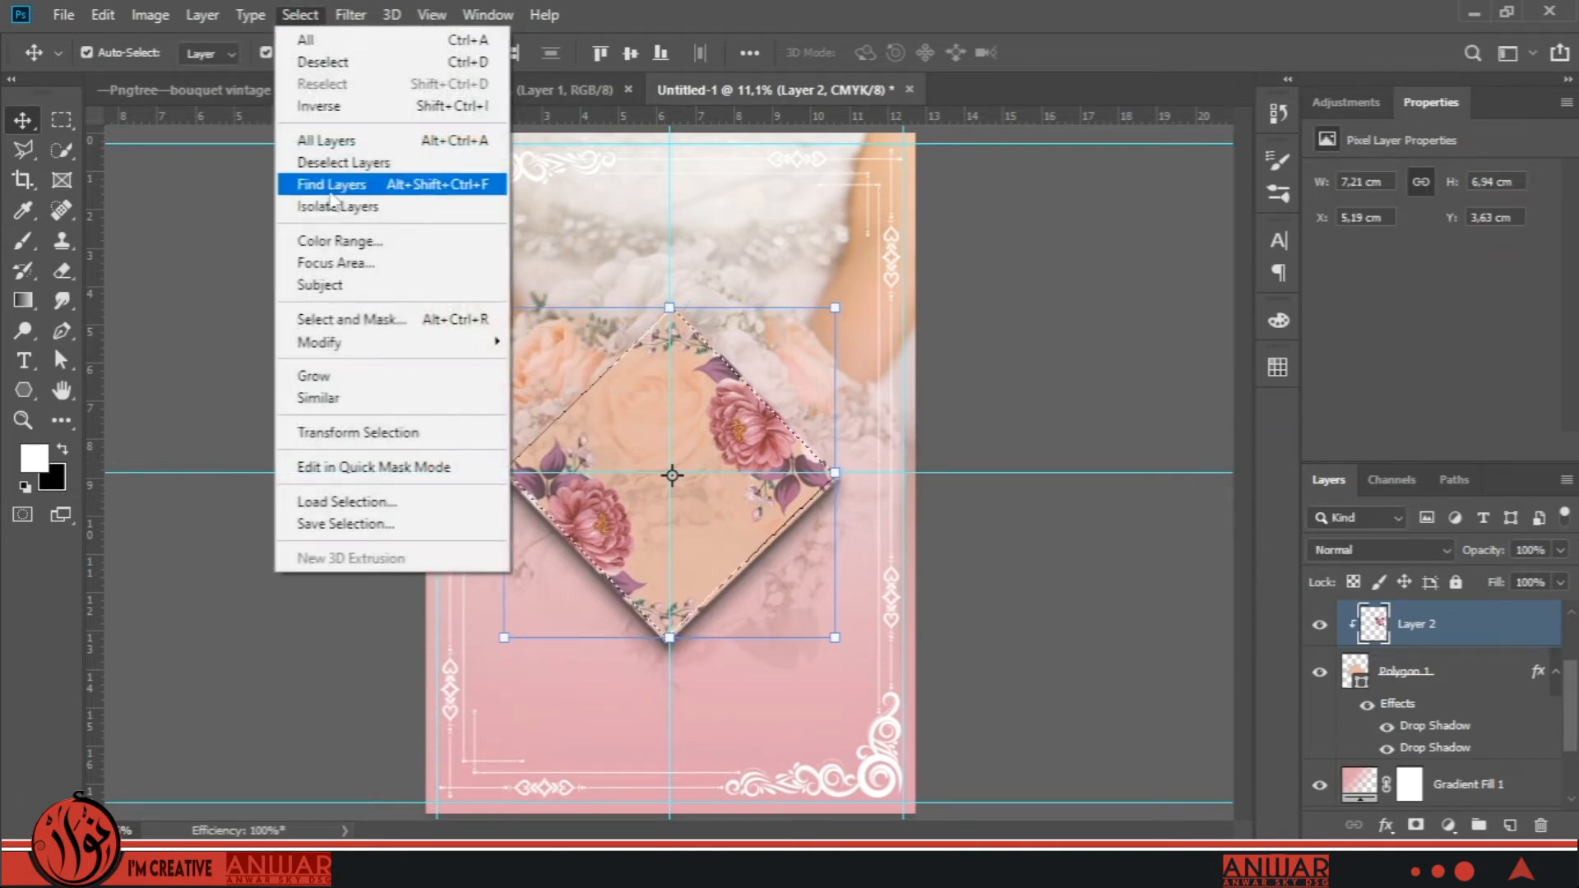
{"action": "left_click", "coordinate": [559, 406]}
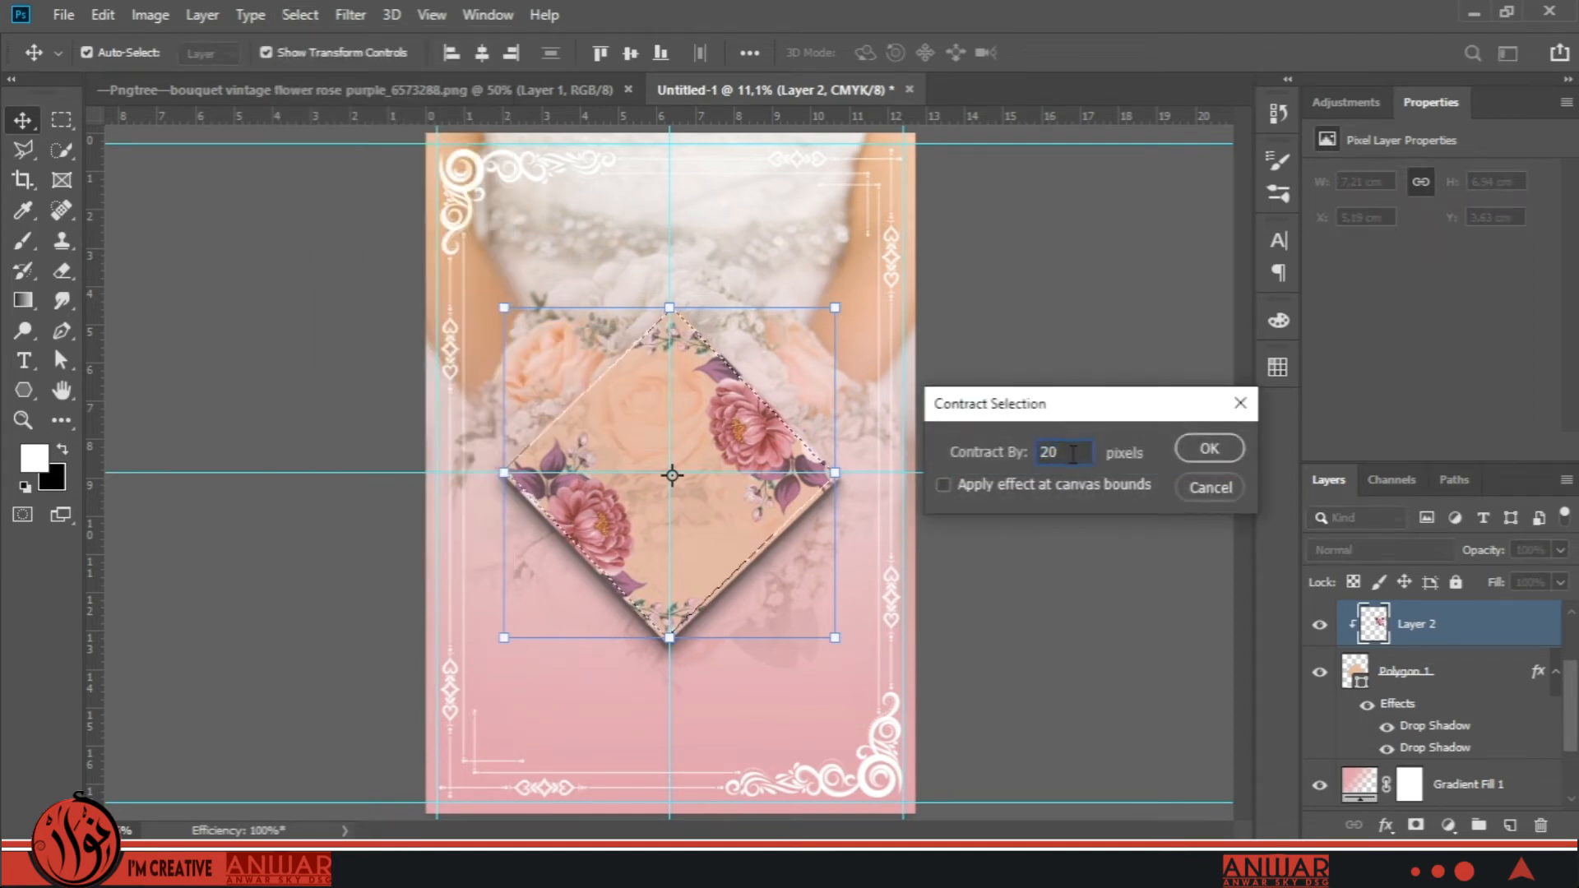
{"action": "type", "text": "200"}
{"action": "left_click", "coordinate": [1208, 447]}
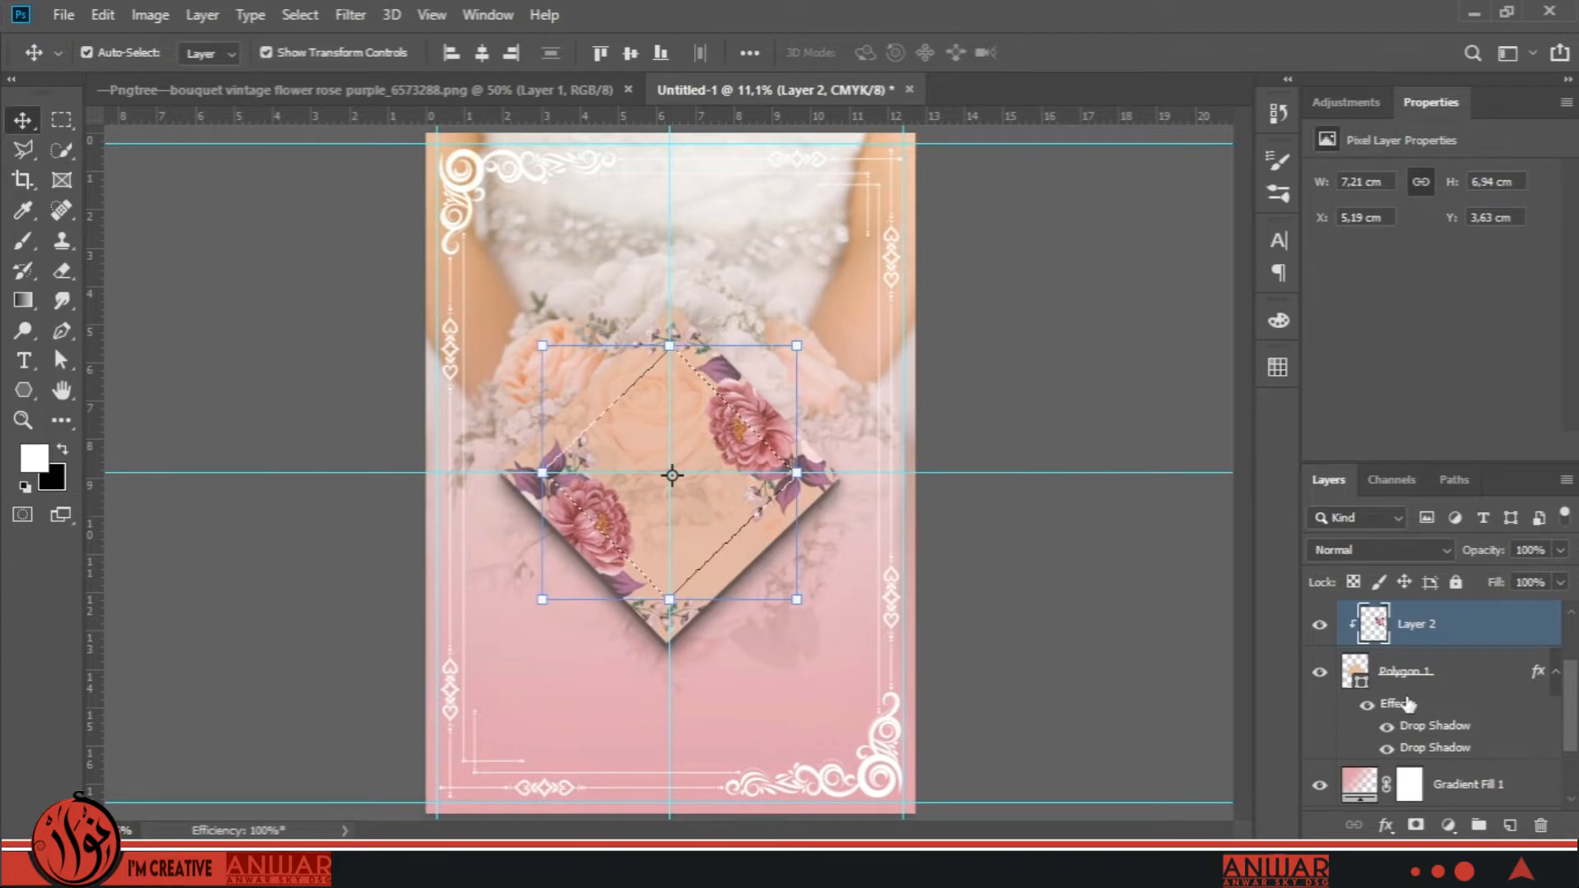
Create a new empty layer directly above the diamond shape, clipped to it beneath the flower layers.
{"action": "key", "text": "ctrl+j"}
{"action": "scroll", "coordinate": [1572, 694], "scroll_direction": "up", "scroll_amount": 2}
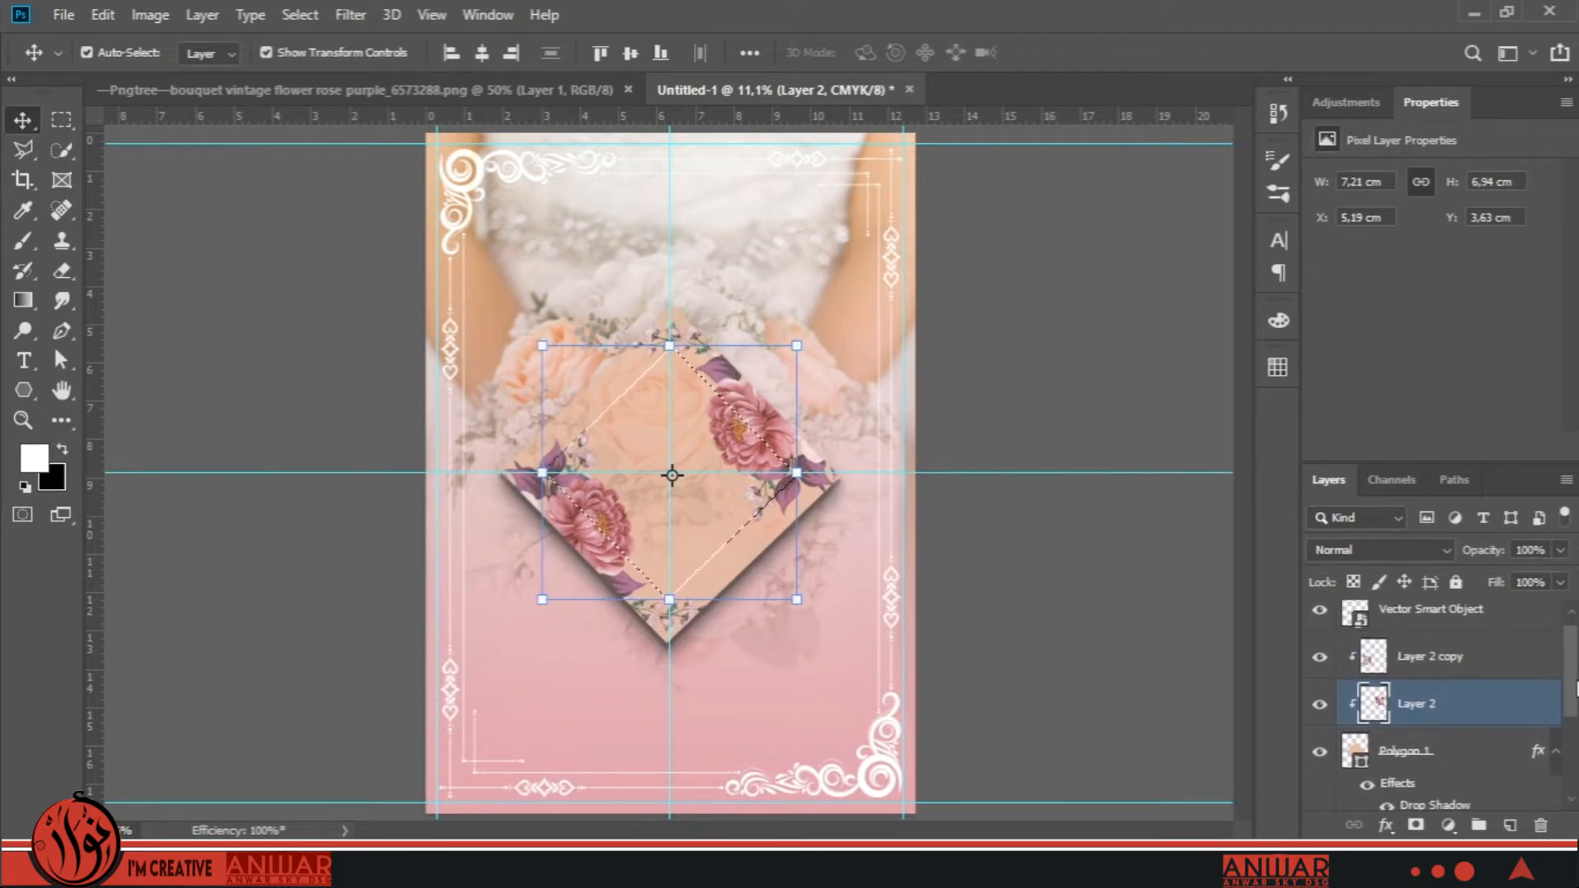
{"action": "left_click", "coordinate": [1452, 623]}
{"action": "left_click", "coordinate": [1431, 672]}
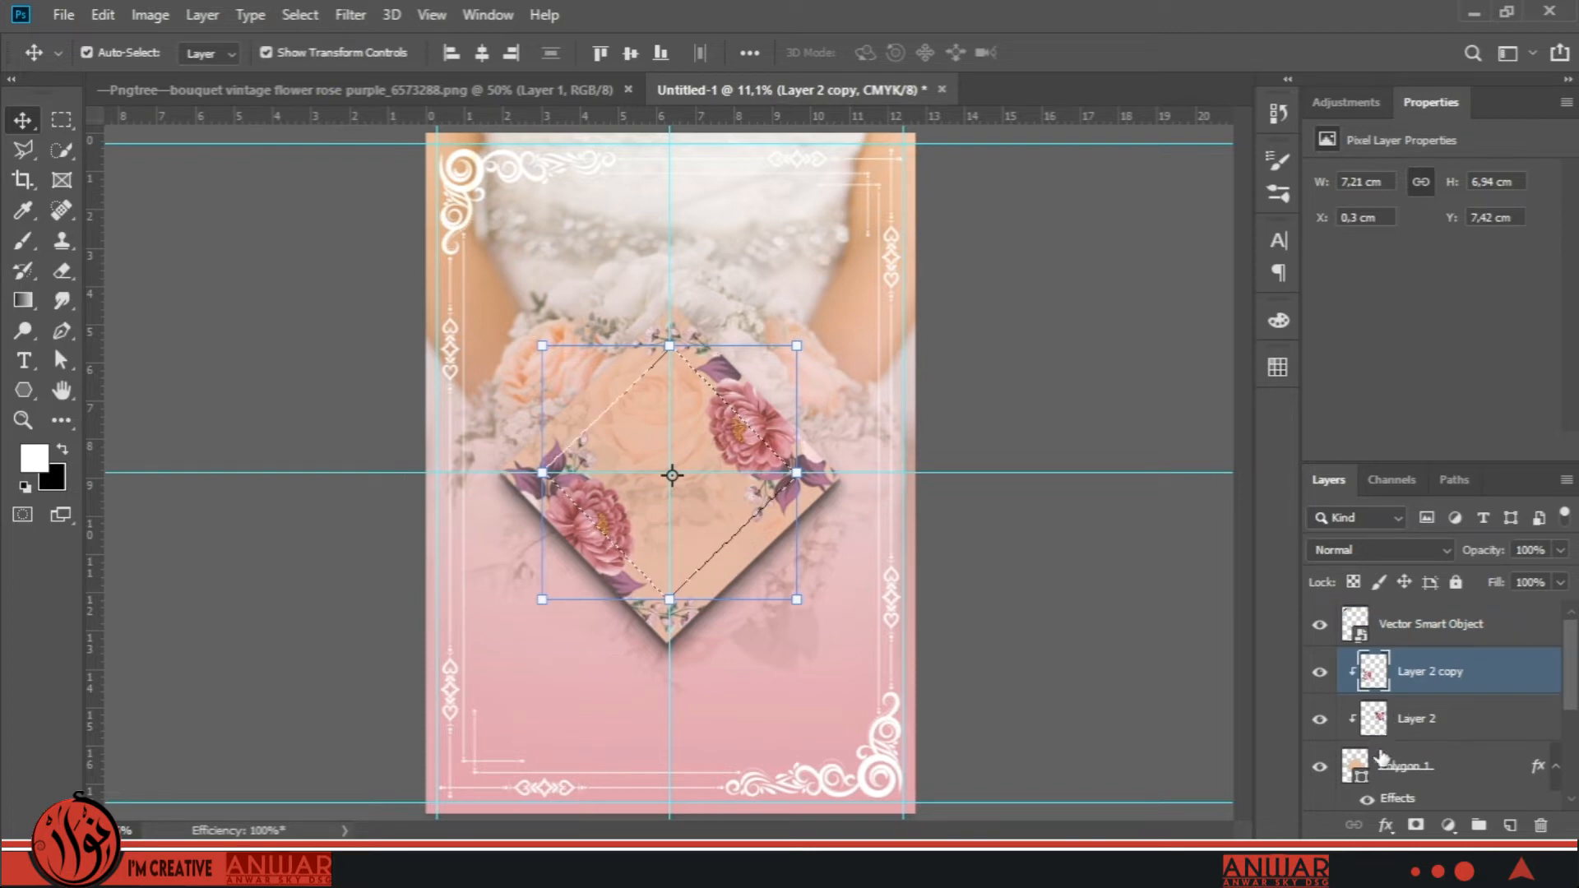
{"action": "left_click", "coordinate": [1399, 765]}
{"action": "left_click", "coordinate": [1508, 824]}
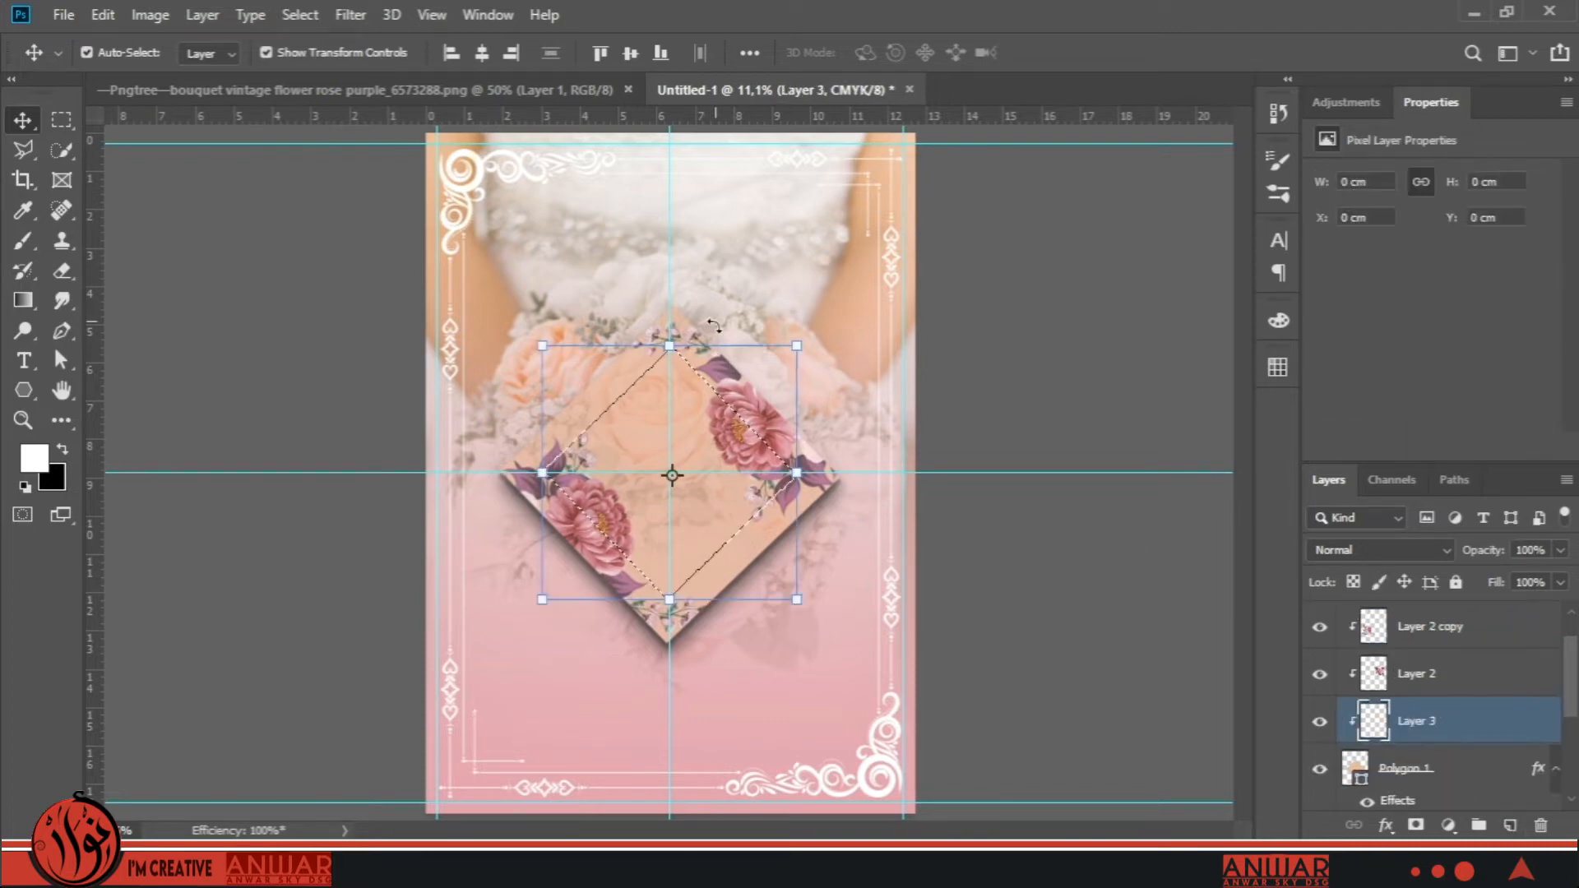
Stroke the inner diamond selection with a thin light line on the new layer, and deselect.
{"action": "right_click", "coordinate": [730, 376]}
{"action": "key", "text": "Escape"}
{"action": "left_click", "coordinate": [23, 149]}
{"action": "right_click", "coordinate": [688, 449]}
{"action": "left_click", "coordinate": [765, 331]}
{"action": "left_click", "coordinate": [1301, 336]}
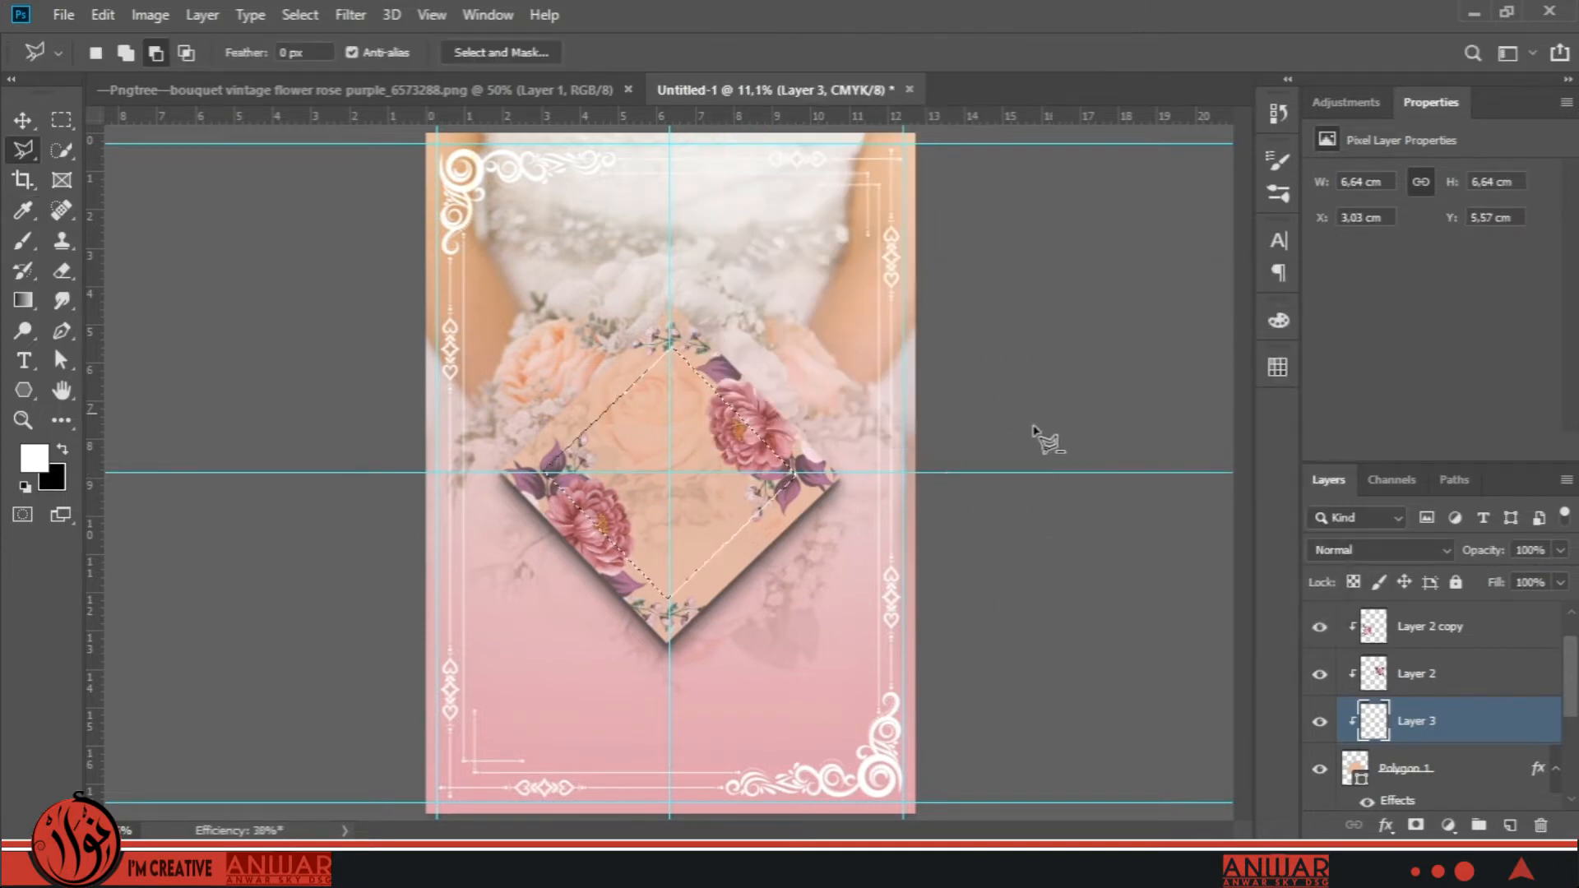
{"action": "right_click", "coordinate": [761, 442]}
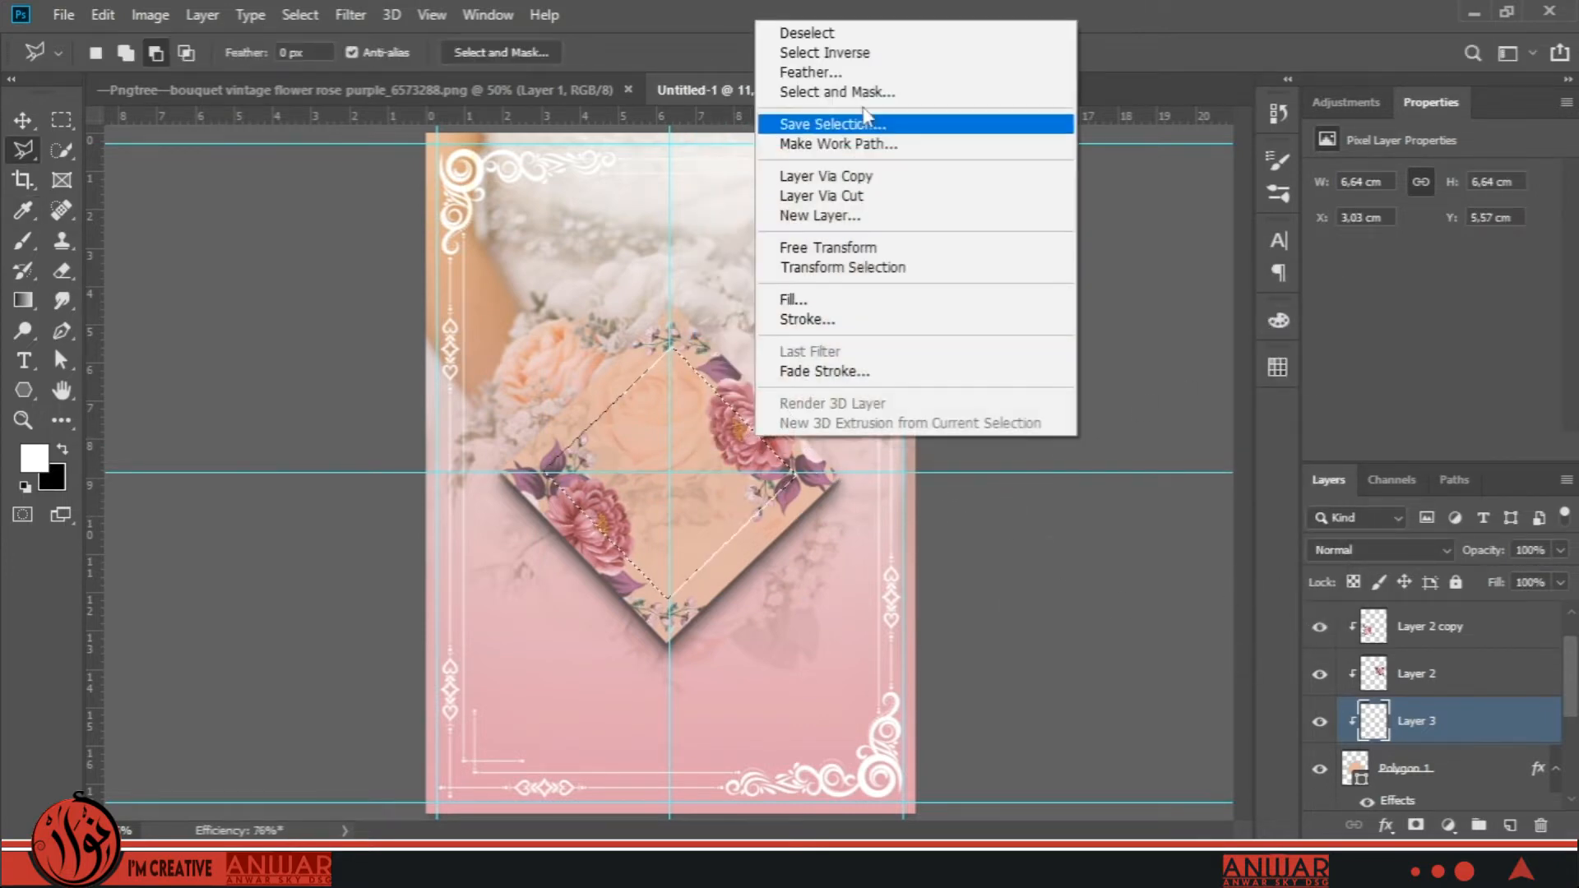
{"action": "left_click", "coordinate": [789, 28]}
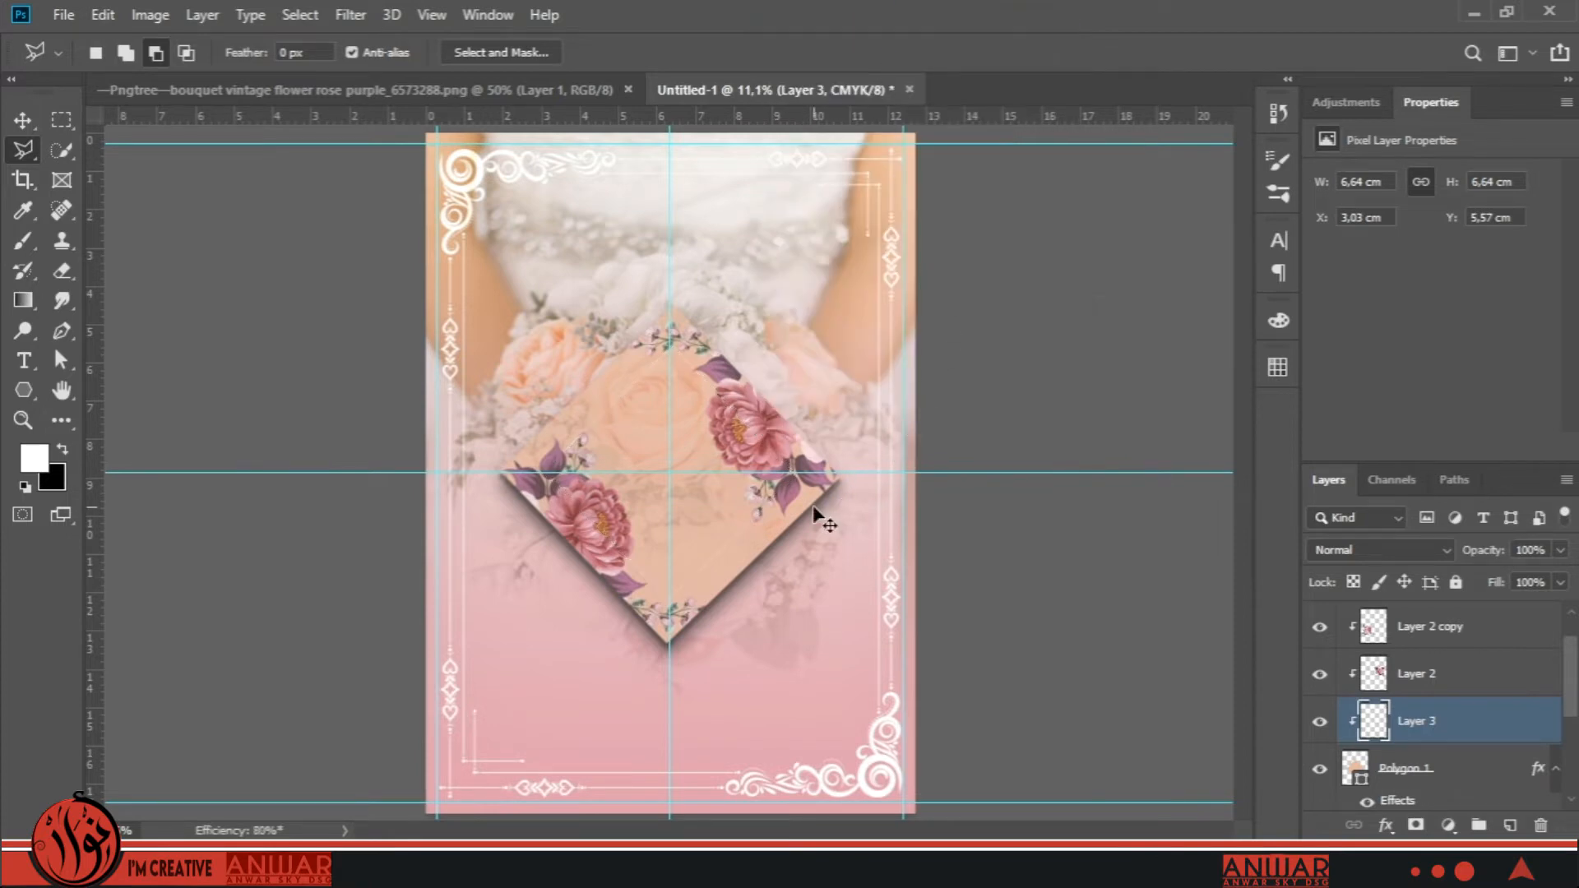
Add a yellow Outer Glow with Color Dodge blending to the layer holding the thin inner diamond border.
{"action": "key", "text": "ctrl+plus"}
{"action": "key", "text": "ctrl+plus"}
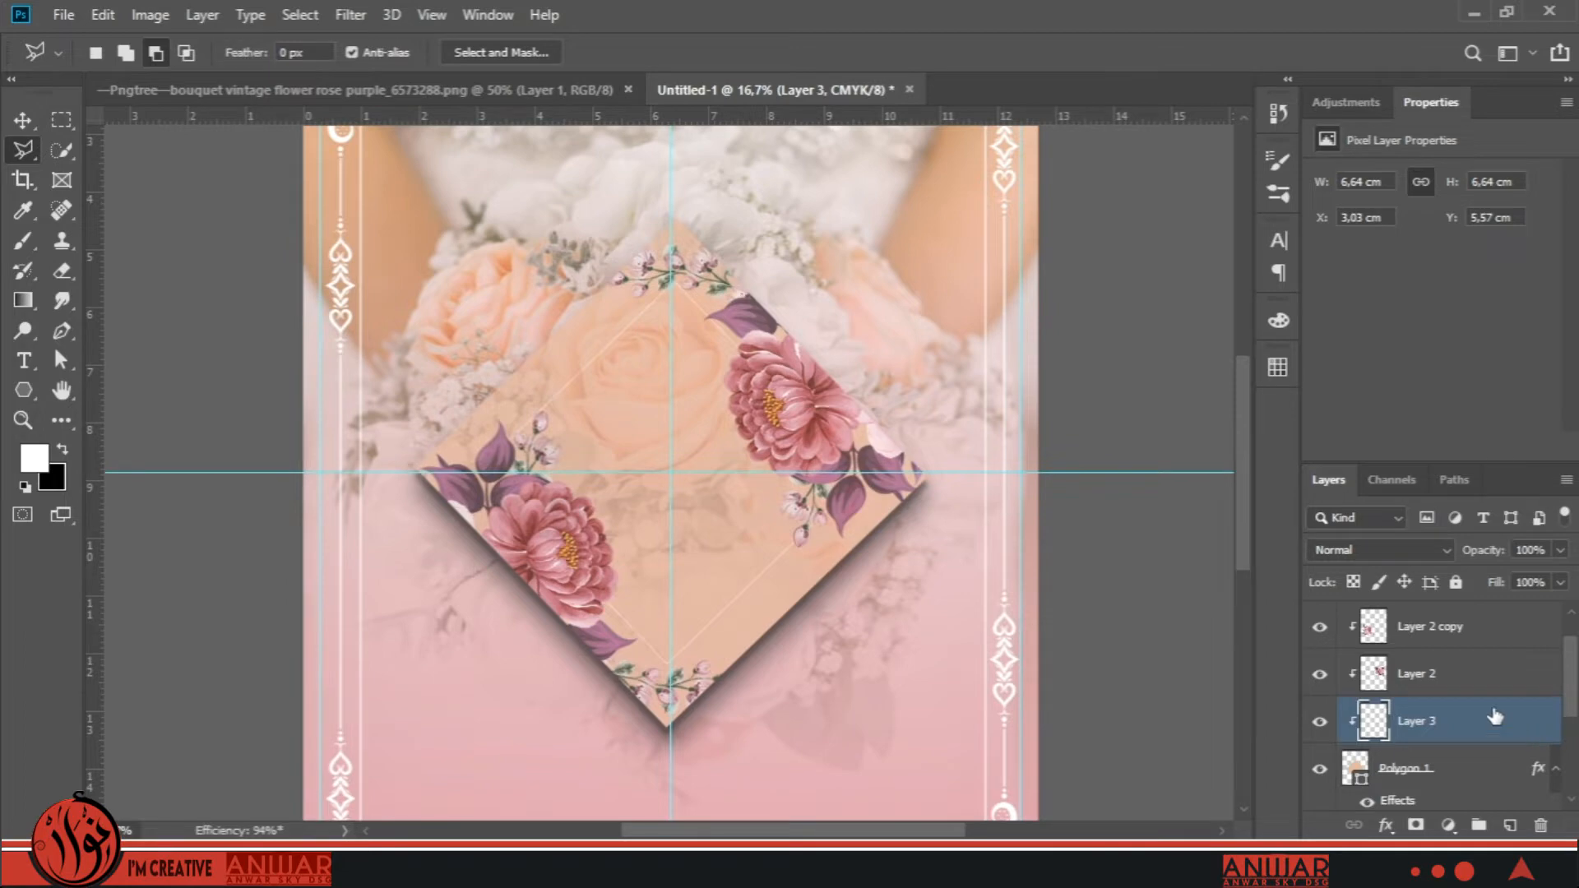
{"action": "double_click", "coordinate": [1495, 717]}
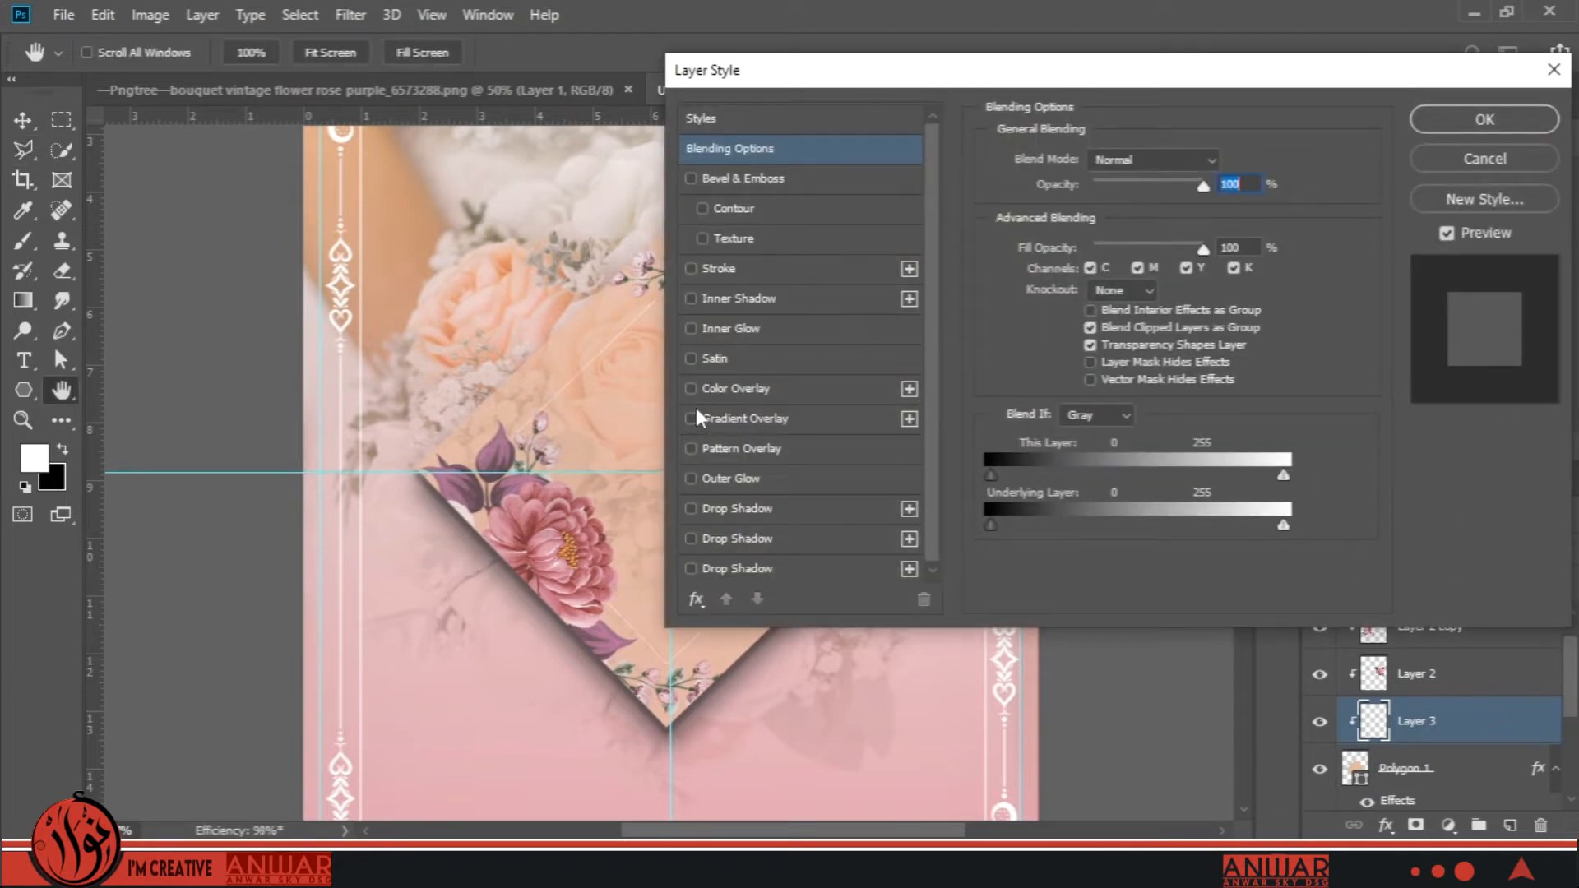
{"action": "left_click", "coordinate": [691, 479]}
{"action": "left_click", "coordinate": [712, 479]}
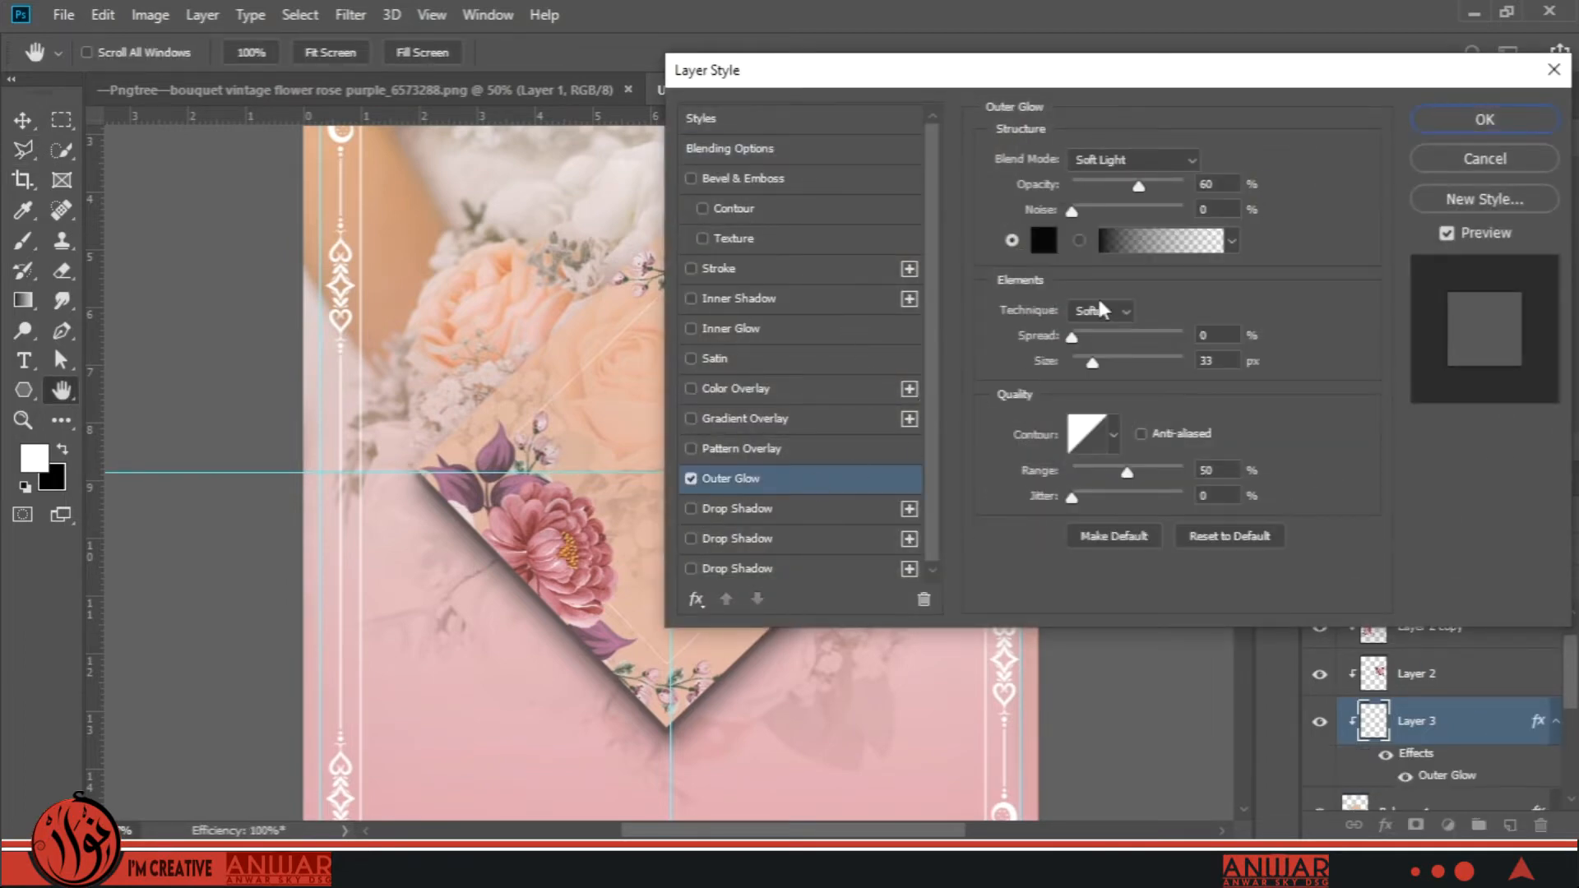
{"action": "left_click", "coordinate": [1043, 239]}
{"action": "left_click_drag", "start_coordinate": [1276, 549], "coordinate": [1288, 575]}
{"action": "left_click", "coordinate": [1191, 403]}
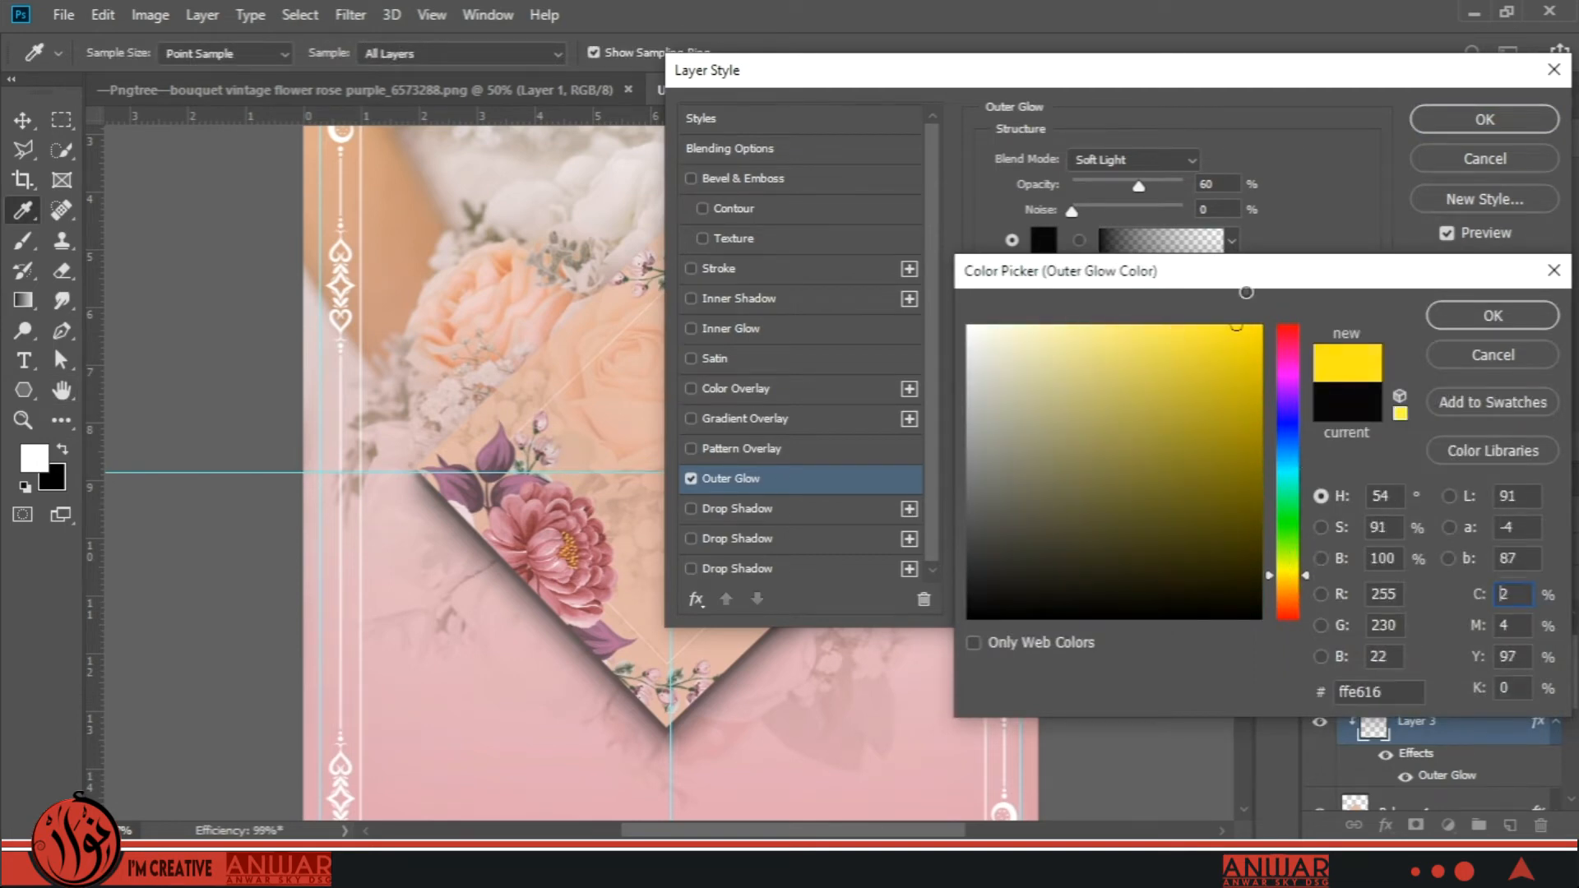
{"action": "left_click", "coordinate": [1492, 316]}
{"action": "left_click", "coordinate": [1131, 160]}
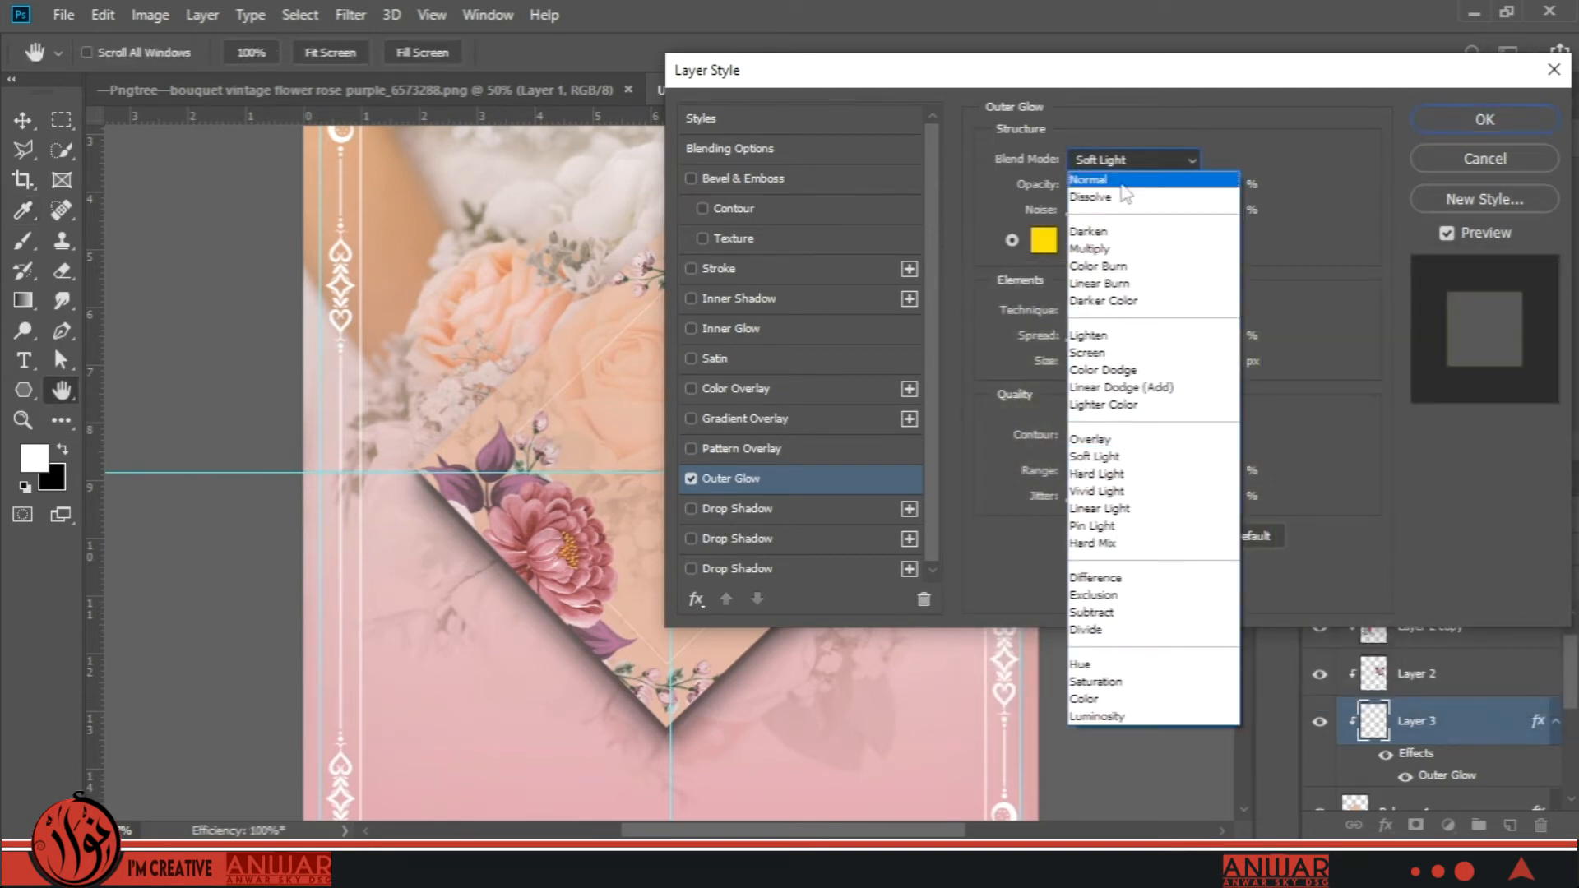
{"action": "left_click", "coordinate": [1124, 372]}
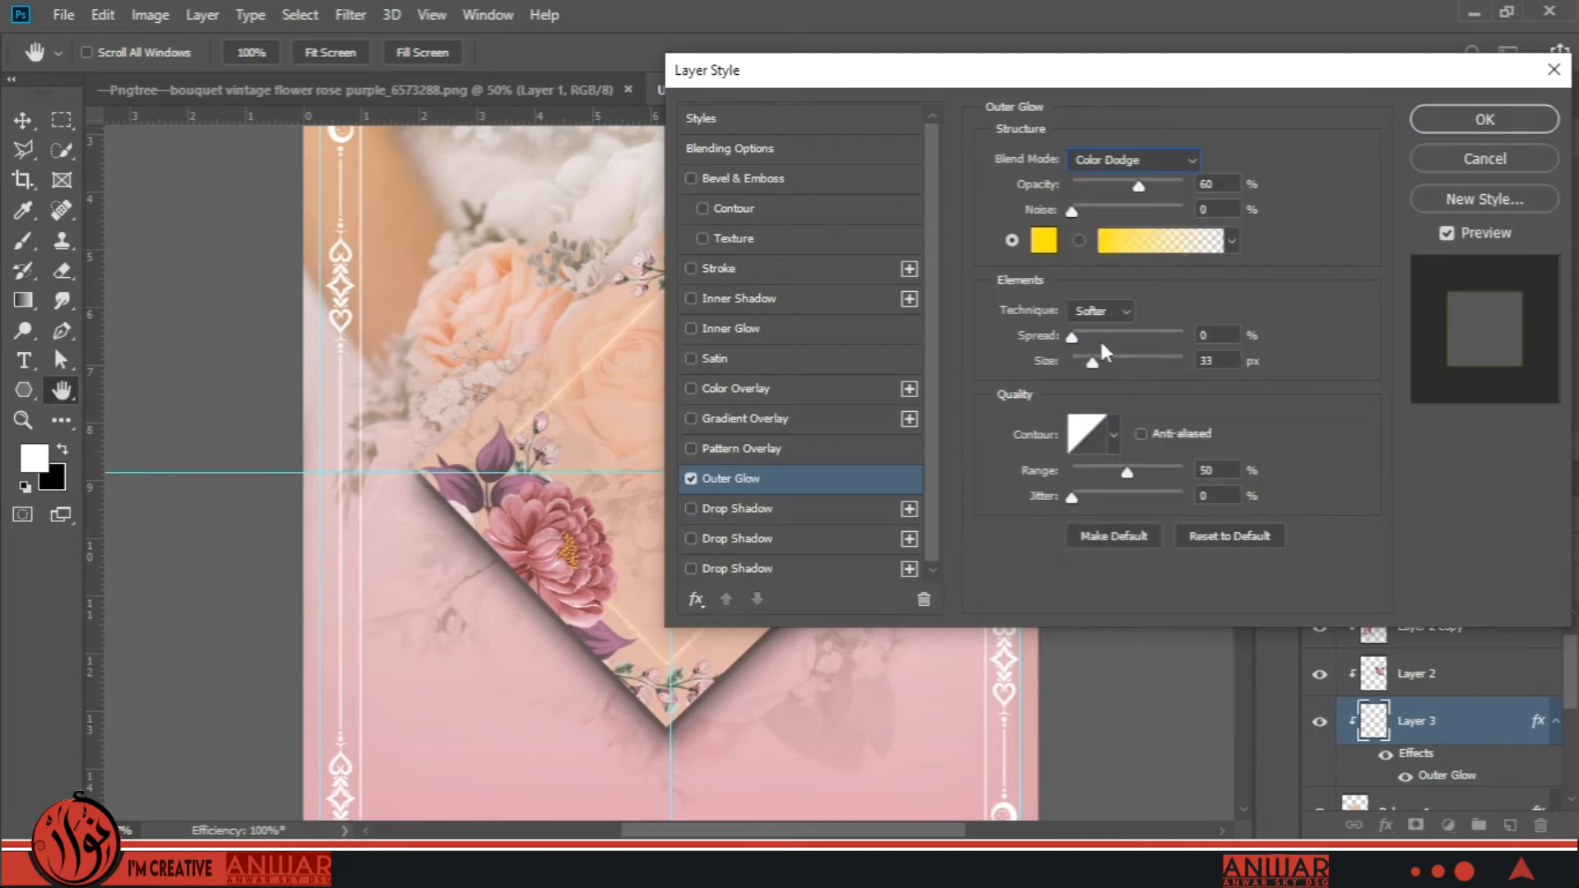
Adjust the border glow's size, recolour the glow to pale orange ffda89, and lower the border layer's opacity to 87%.
{"action": "left_click_drag", "start_coordinate": [1053, 78], "coordinate": [1125, 172]}
{"action": "mouse_move", "coordinate": [1160, 454]}
{"action": "left_mouse_down"}
{"action": "mouse_move", "coordinate": [1193, 460]}
{"action": "mouse_move", "coordinate": [1149, 437]}
{"action": "left_mouse_up"}
{"action": "left_click", "coordinate": [1114, 333]}
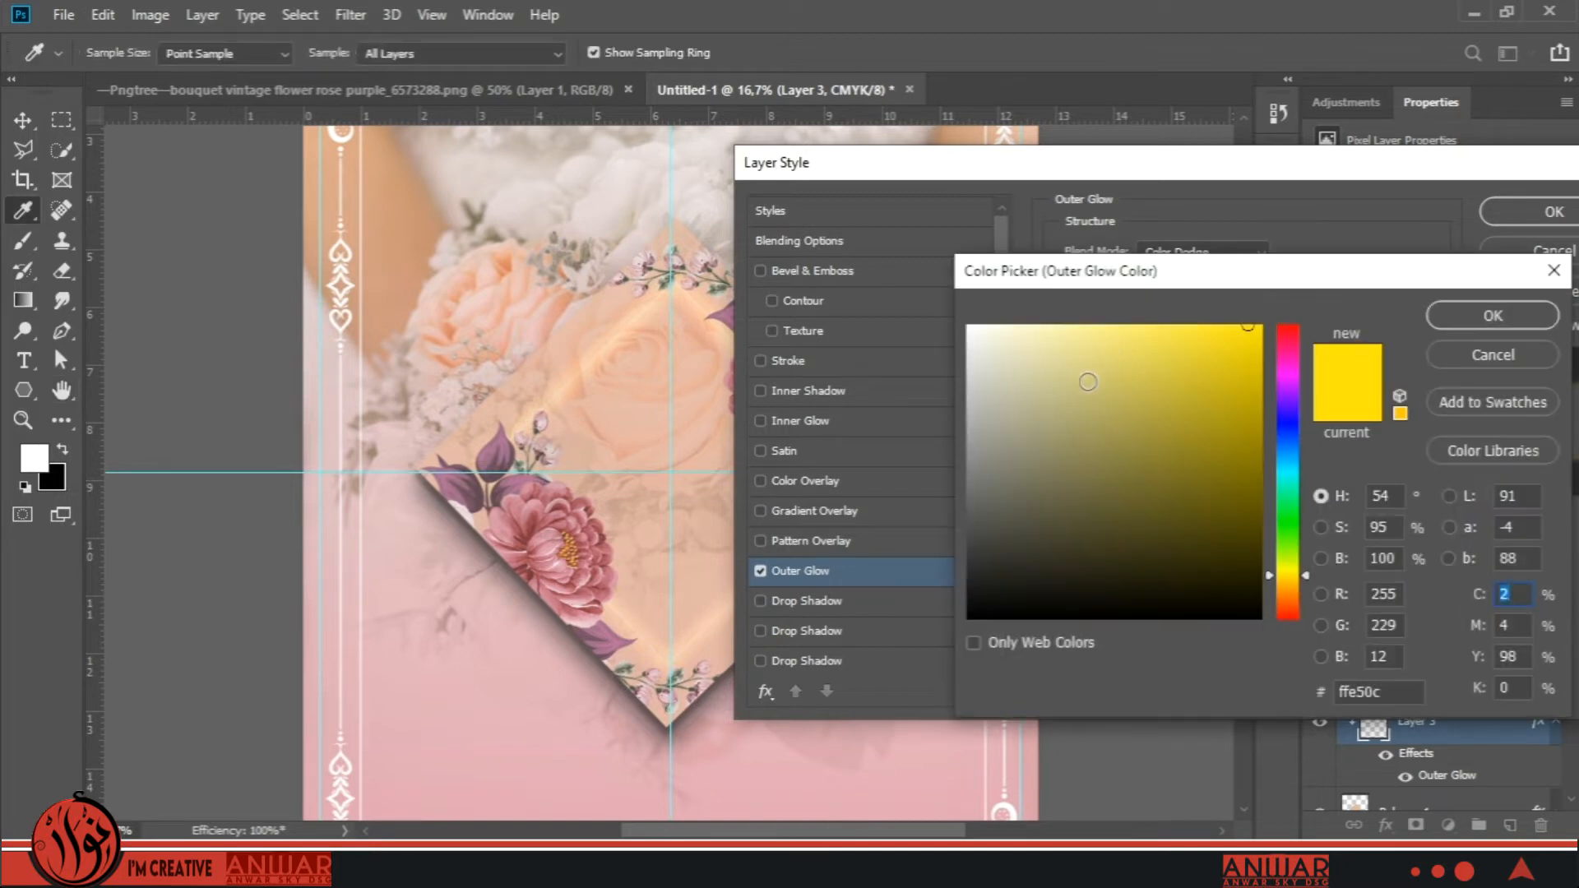
{"action": "mouse_move", "coordinate": [1286, 584]}
{"action": "left_mouse_down"}
{"action": "mouse_move", "coordinate": [1288, 599]}
{"action": "mouse_move", "coordinate": [1287, 585]}
{"action": "left_mouse_up"}
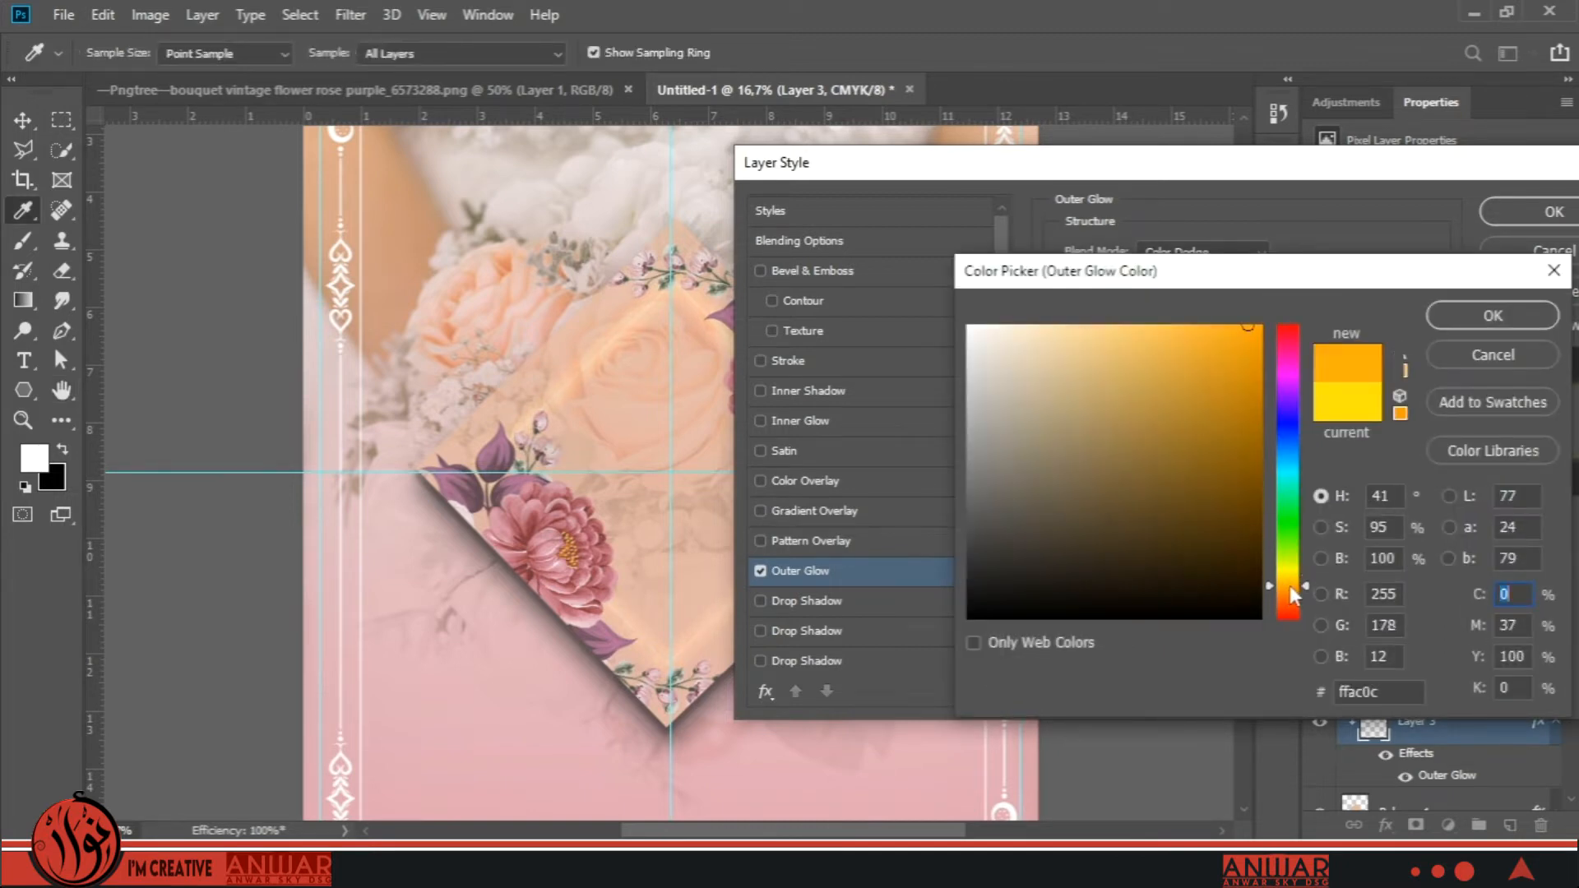
{"action": "left_click", "coordinate": [1103, 327]}
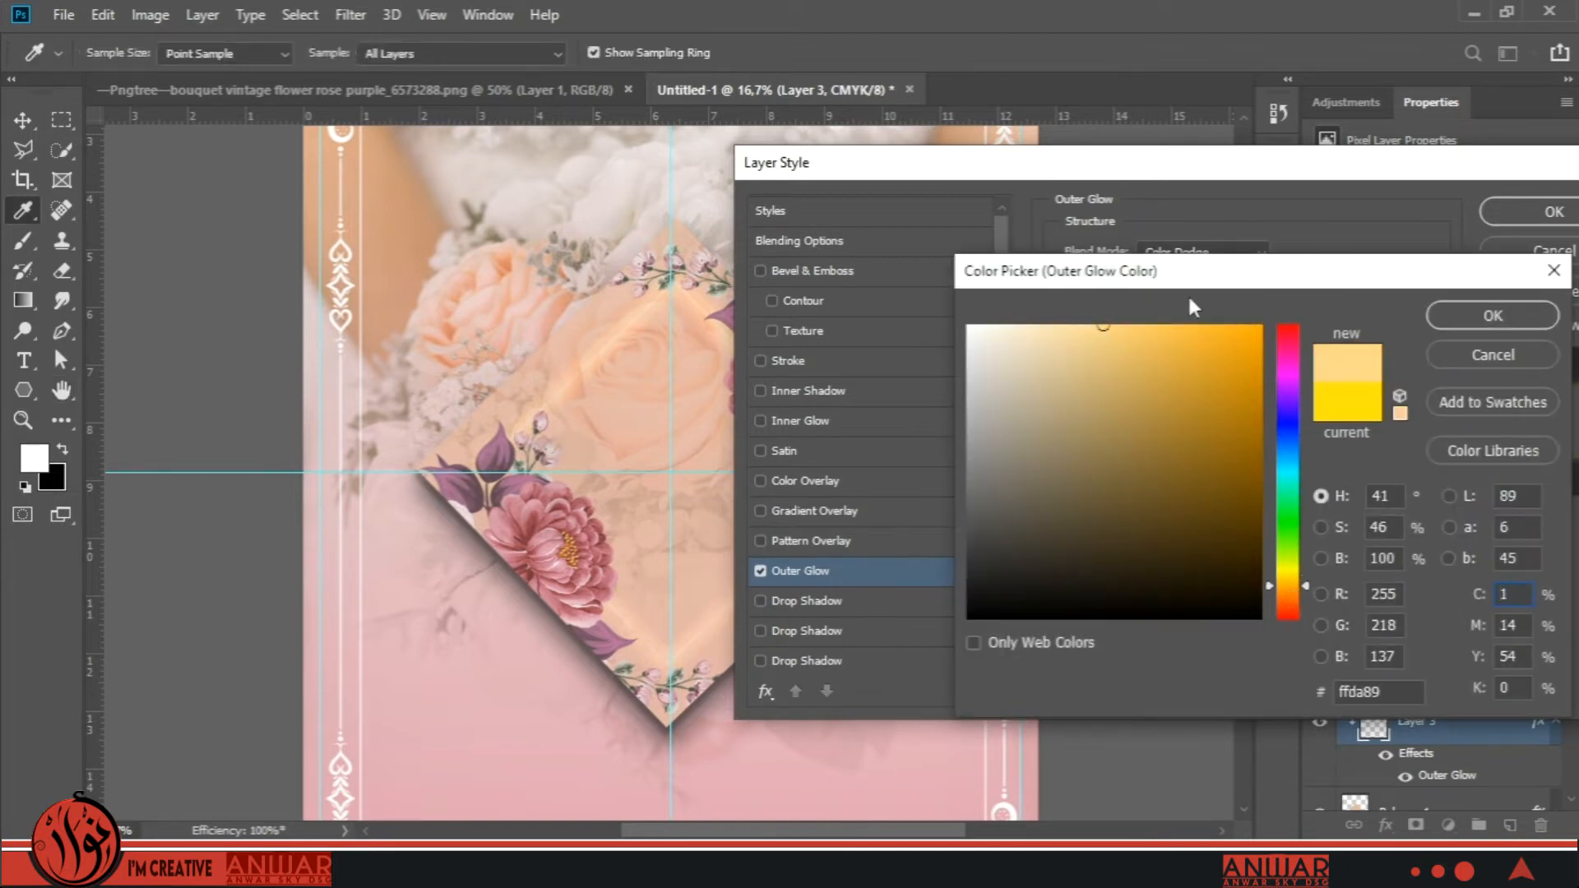
{"action": "left_click", "coordinate": [1517, 317]}
{"action": "left_click", "coordinate": [1548, 212]}
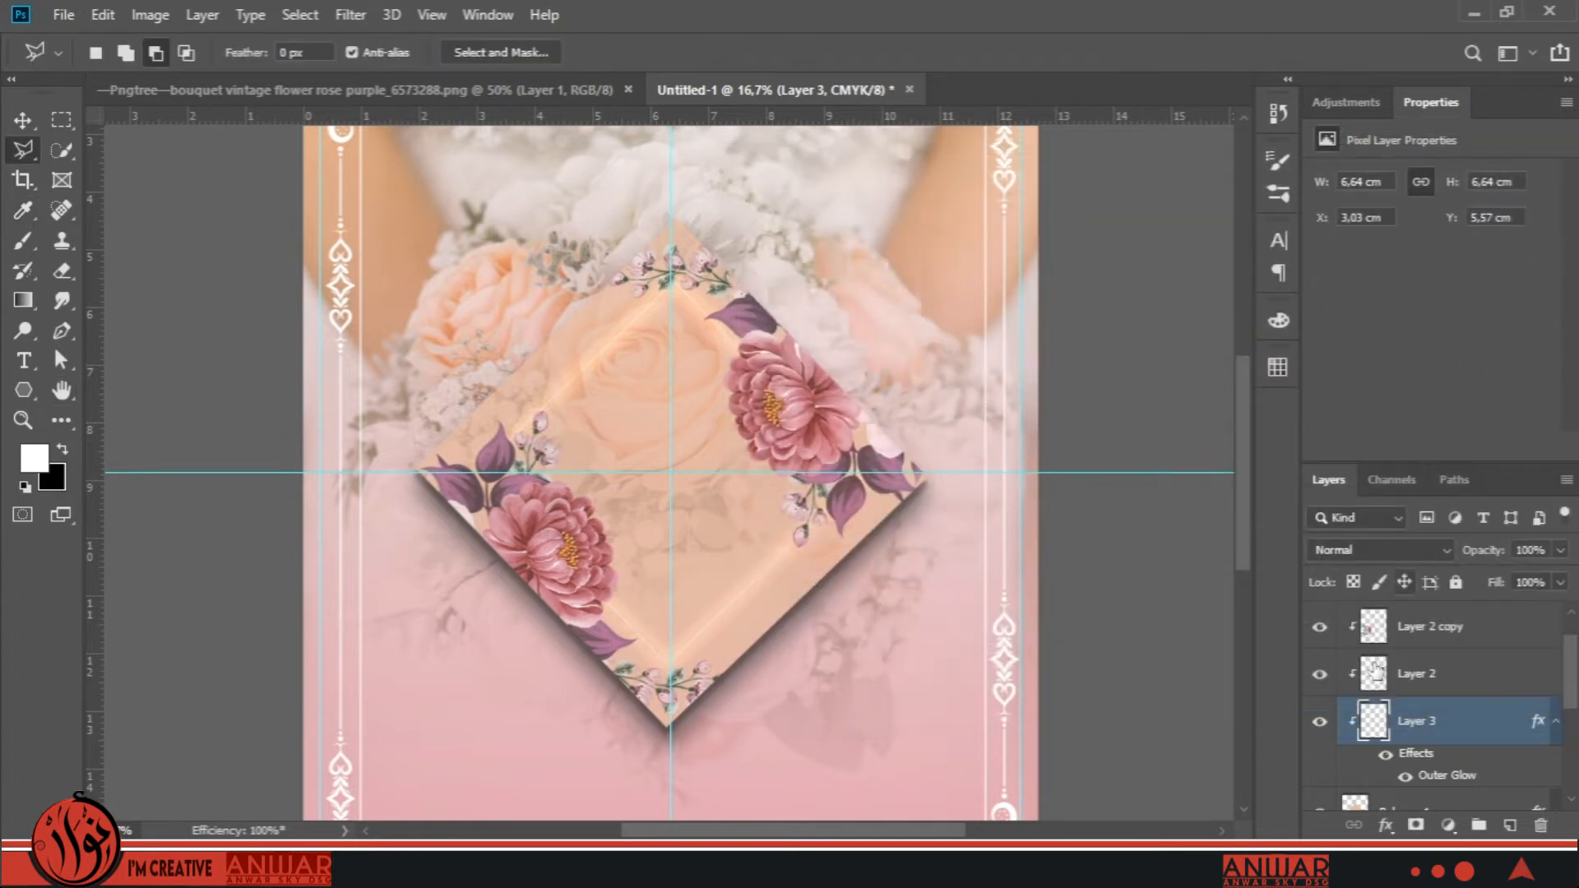
{"action": "scroll", "coordinate": [1568, 695], "scroll_direction": "down", "scroll_amount": 2}
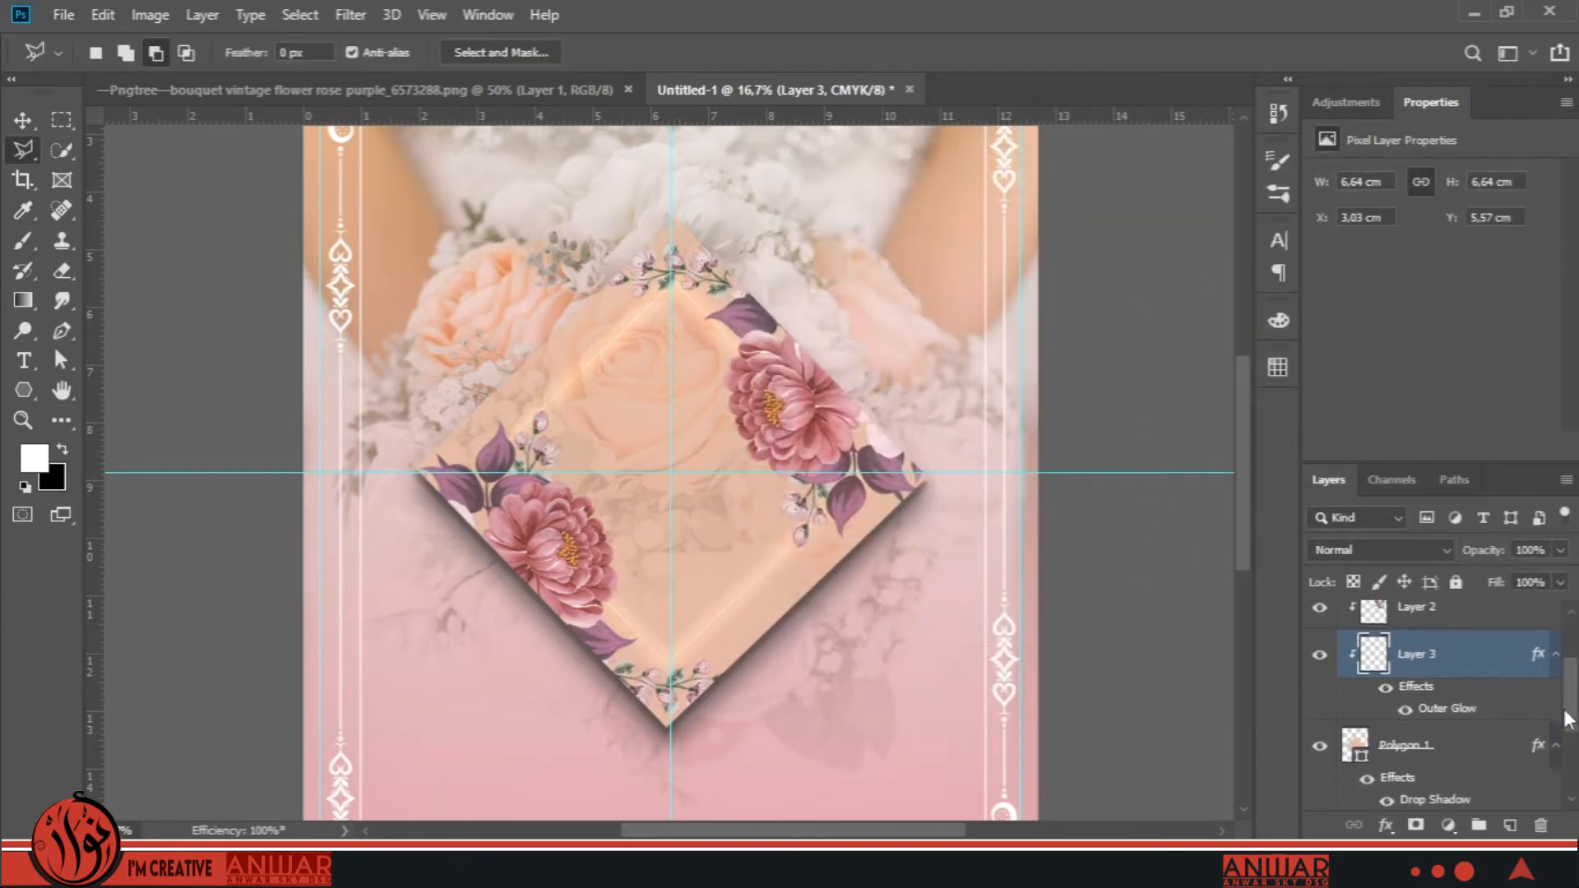
{"action": "left_click_drag", "start_coordinate": [1490, 558], "coordinate": [1460, 562]}
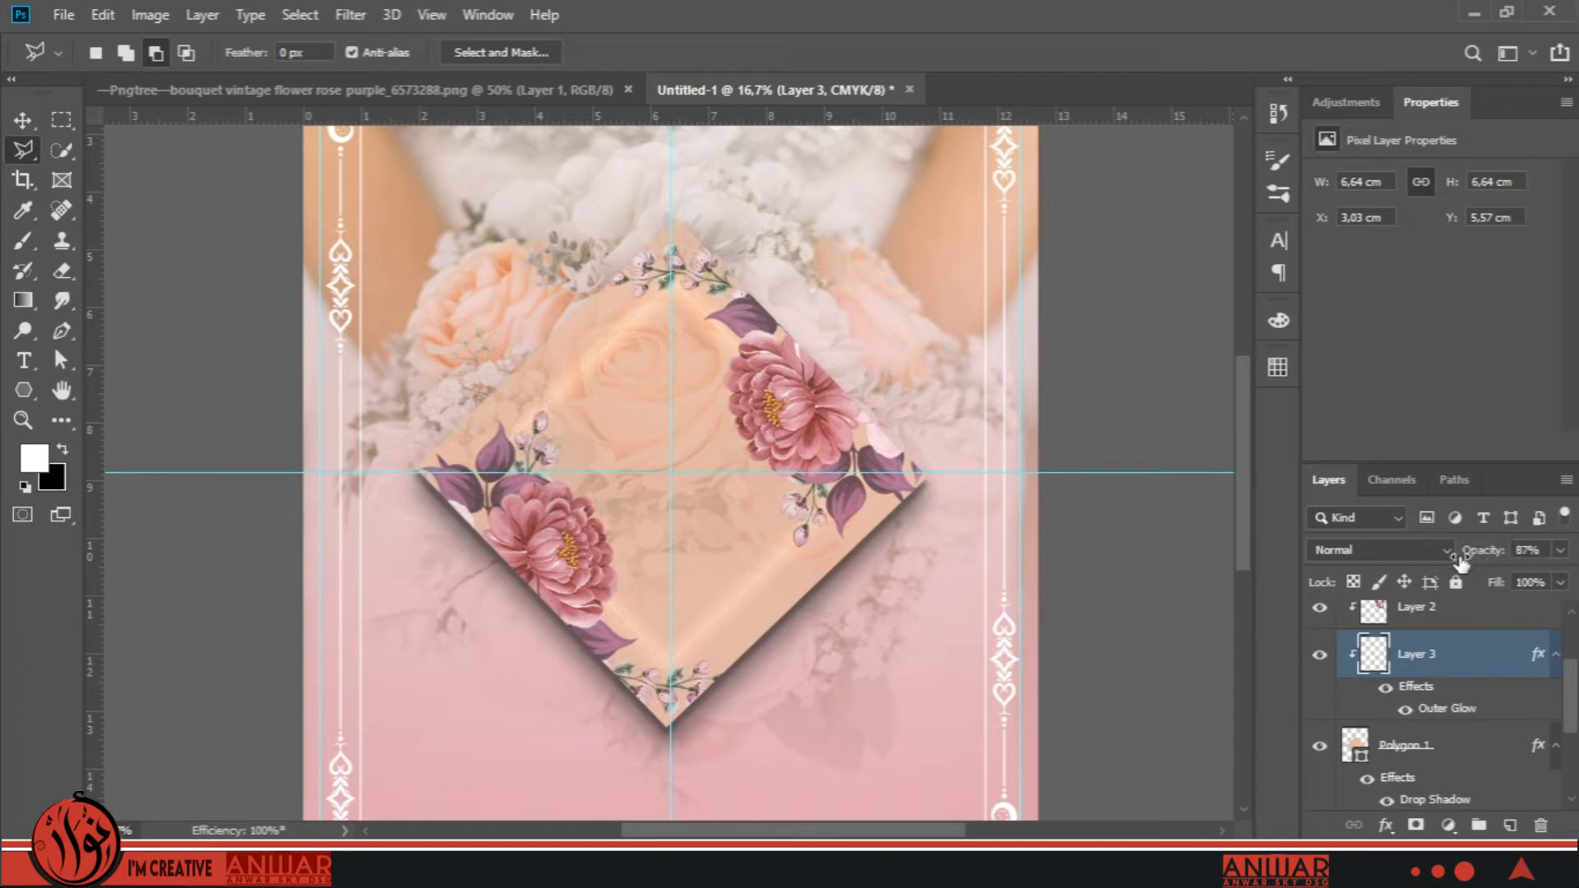
Load the diamond's outline as a selection and create a new empty layer directly above the diamond shape.
{"action": "left_click", "coordinate": [1354, 744], "text": "ctrl"}
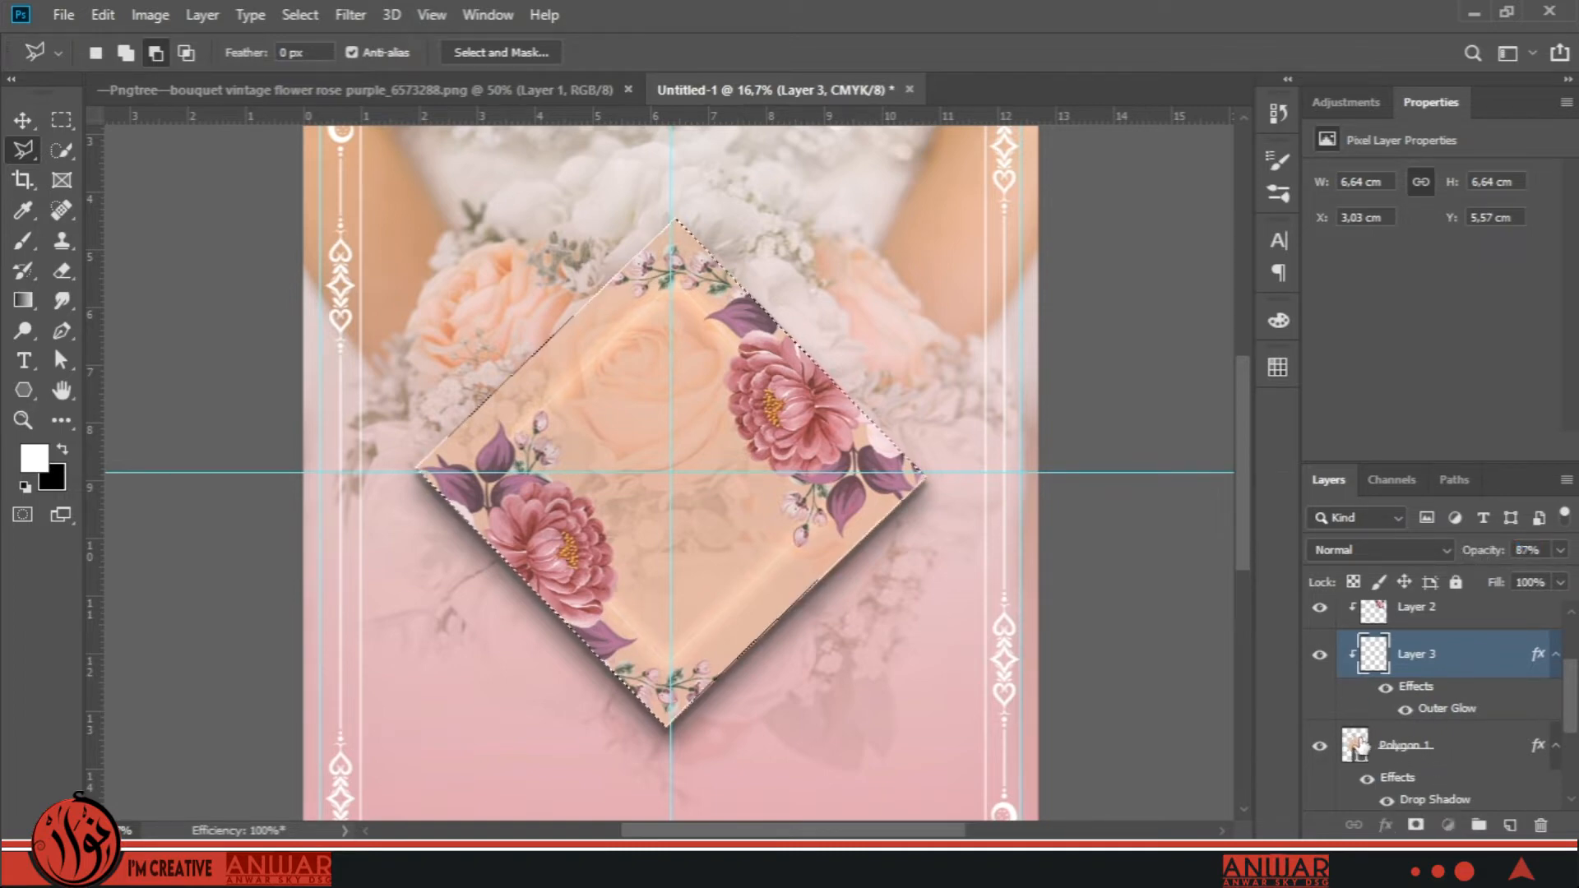
{"action": "left_click", "coordinate": [1361, 744]}
{"action": "left_click", "coordinate": [1510, 825]}
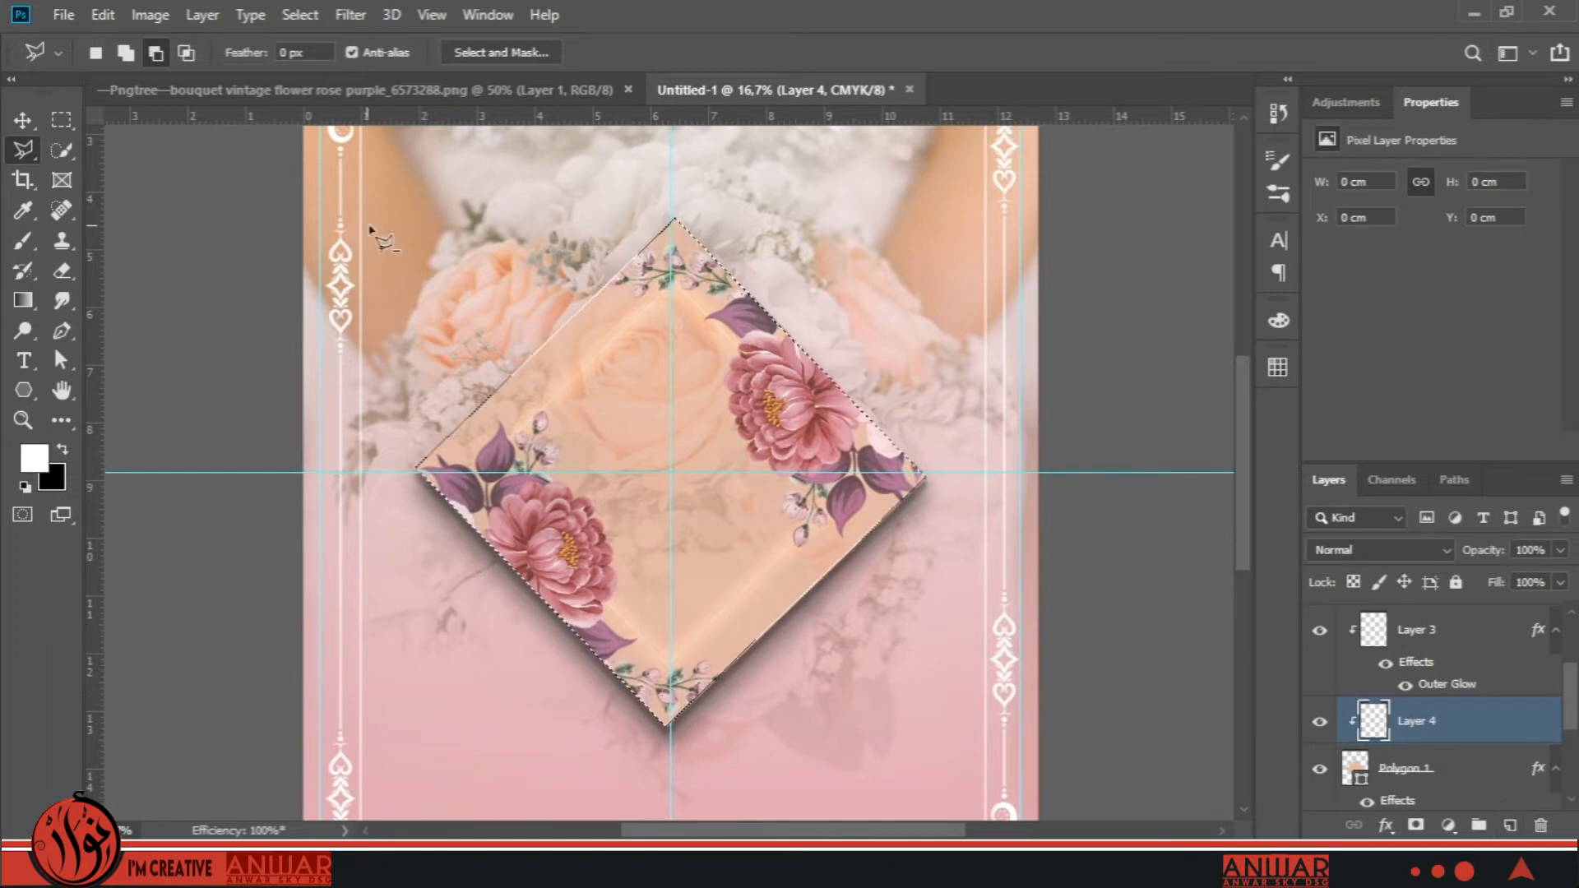
Contract the diamond-shaped selection by 100 pixels.
{"action": "left_click", "coordinate": [300, 15]}
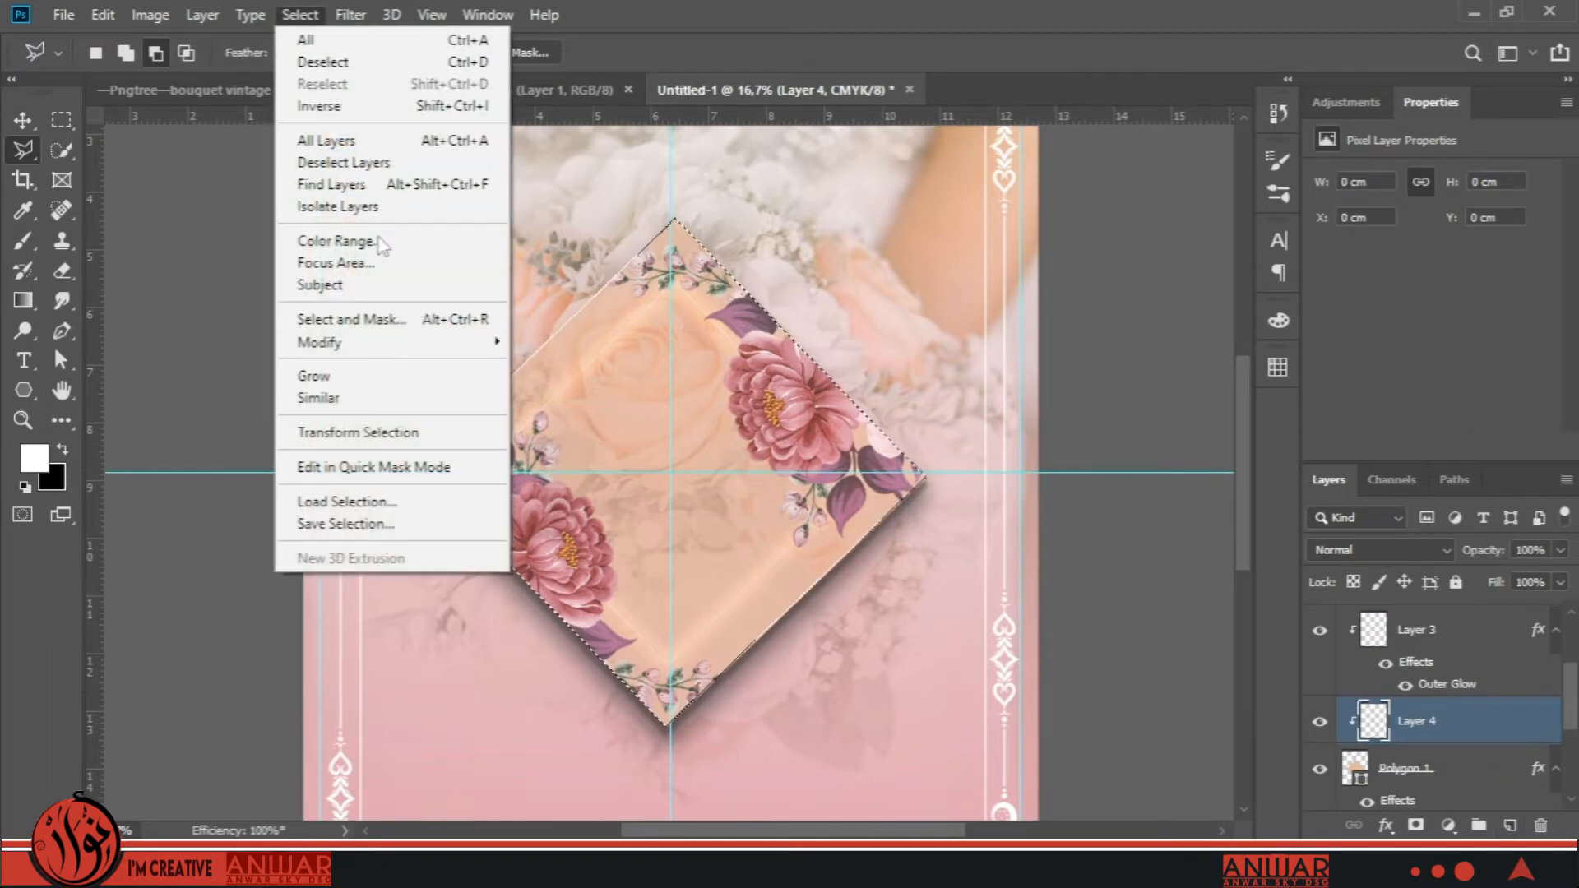
{"action": "mouse_move", "coordinate": [411, 342]}
{"action": "left_click", "coordinate": [547, 411]}
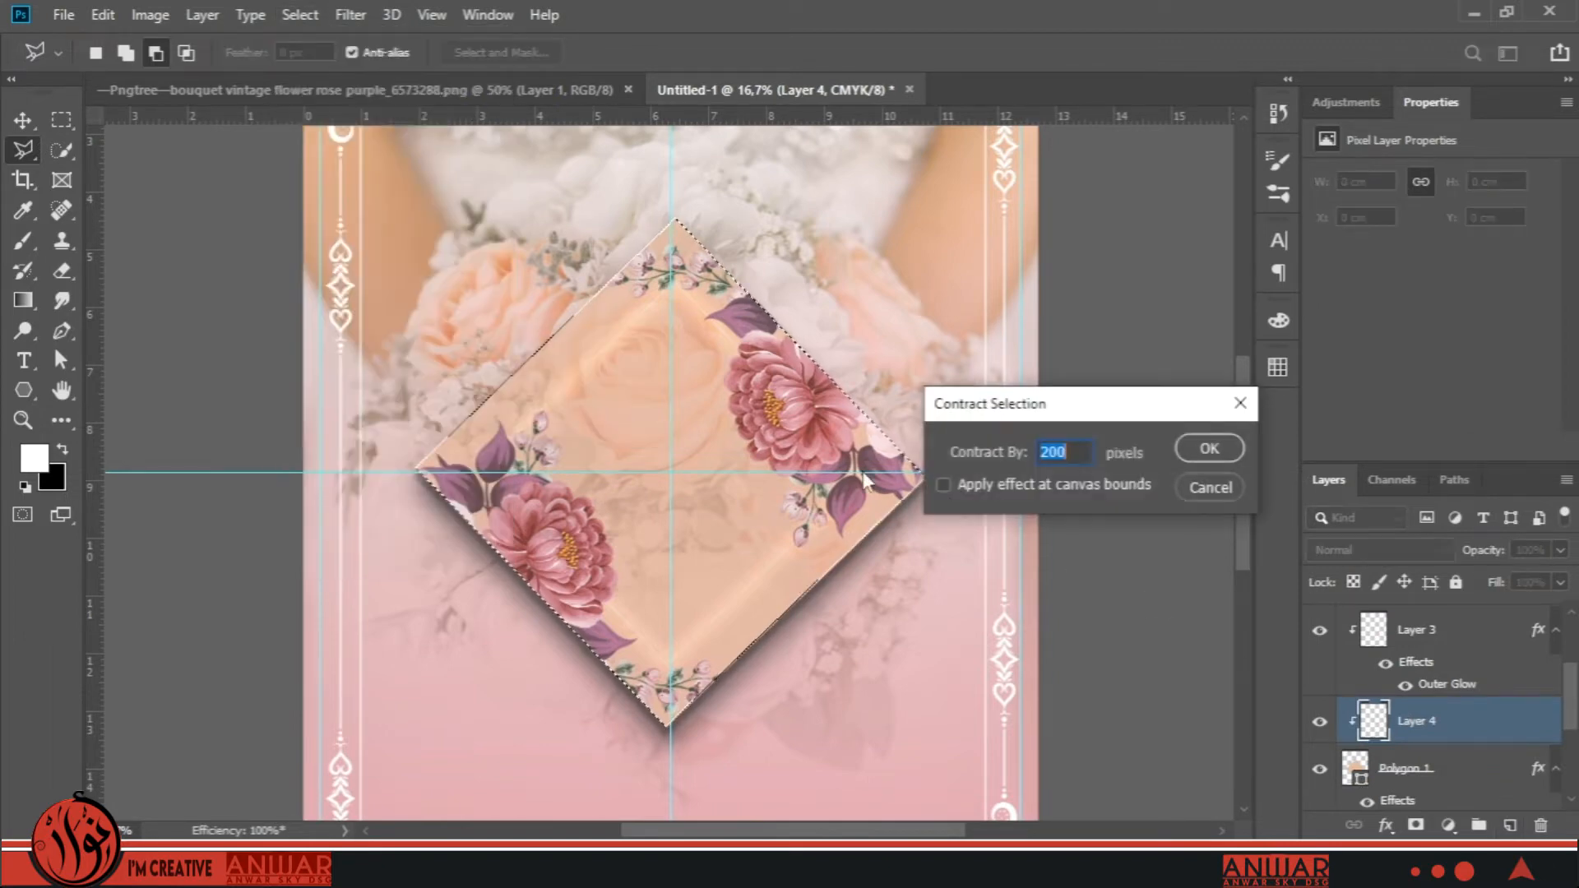
{"action": "type", "text": "100"}
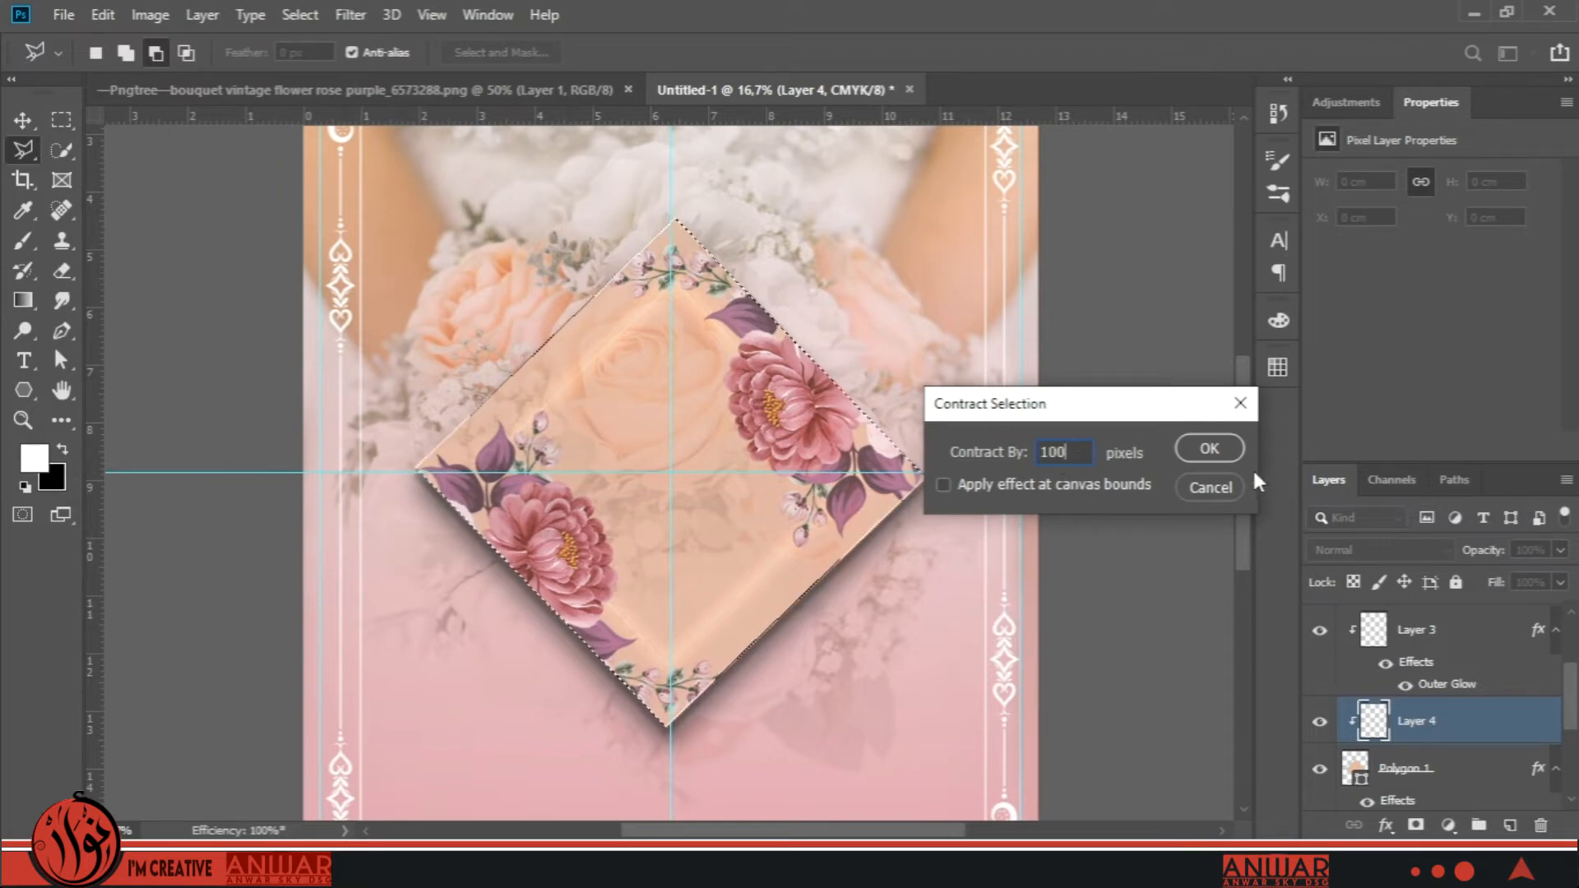
{"action": "left_click", "coordinate": [1207, 448]}
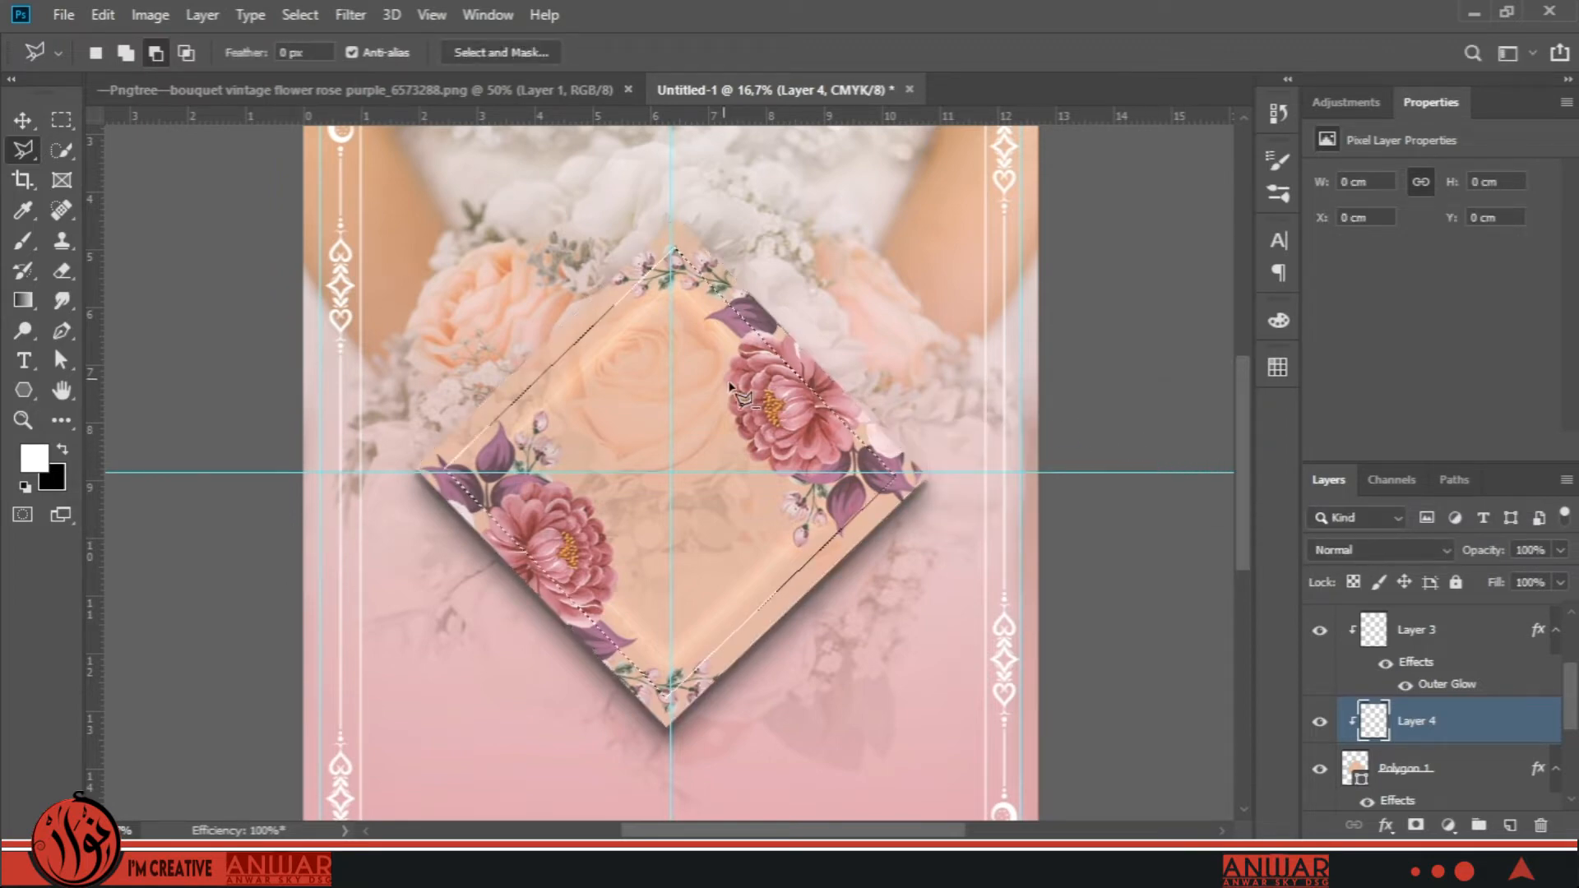
Stroke the contracted diamond selection with a centred 15 px white line on the new layer, and deselect.
{"action": "right_click", "coordinate": [734, 341]}
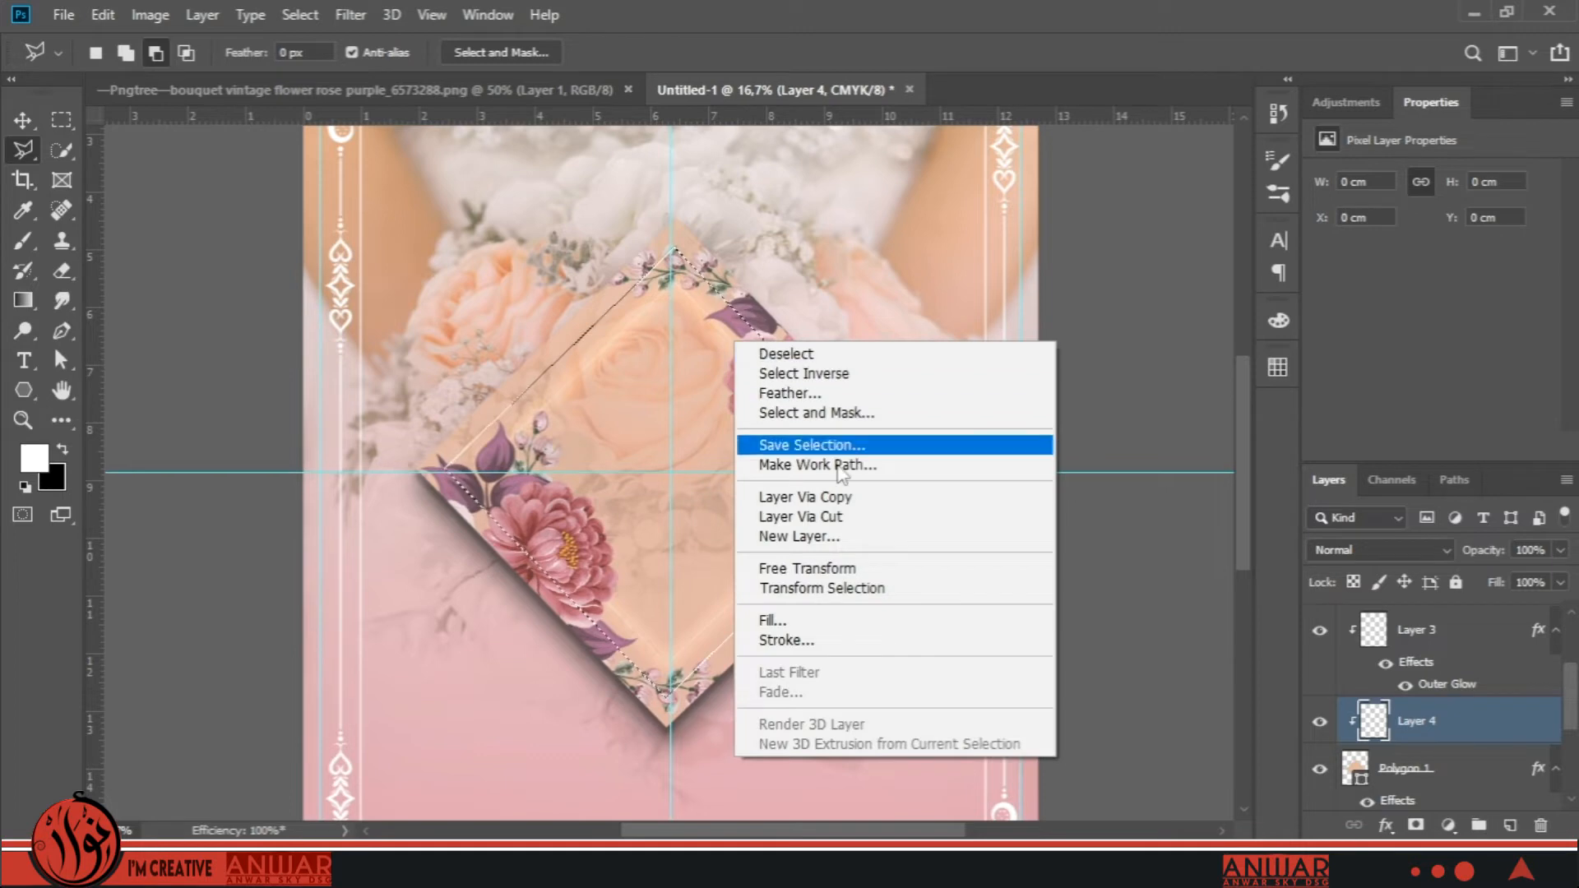
{"action": "left_click", "coordinate": [787, 640]}
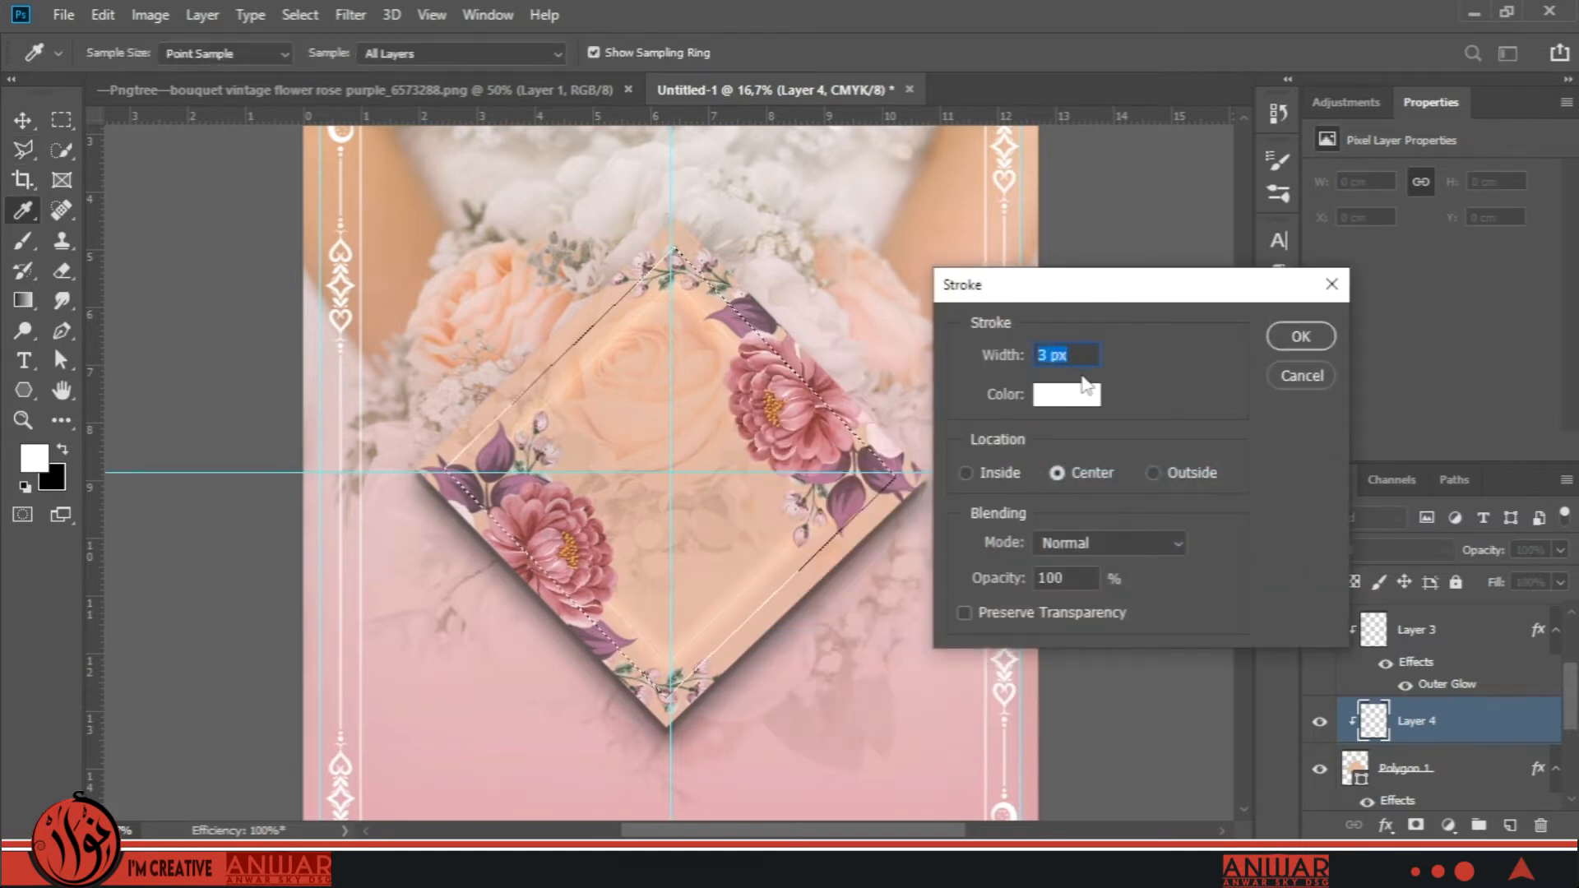
{"action": "type", "text": "15"}
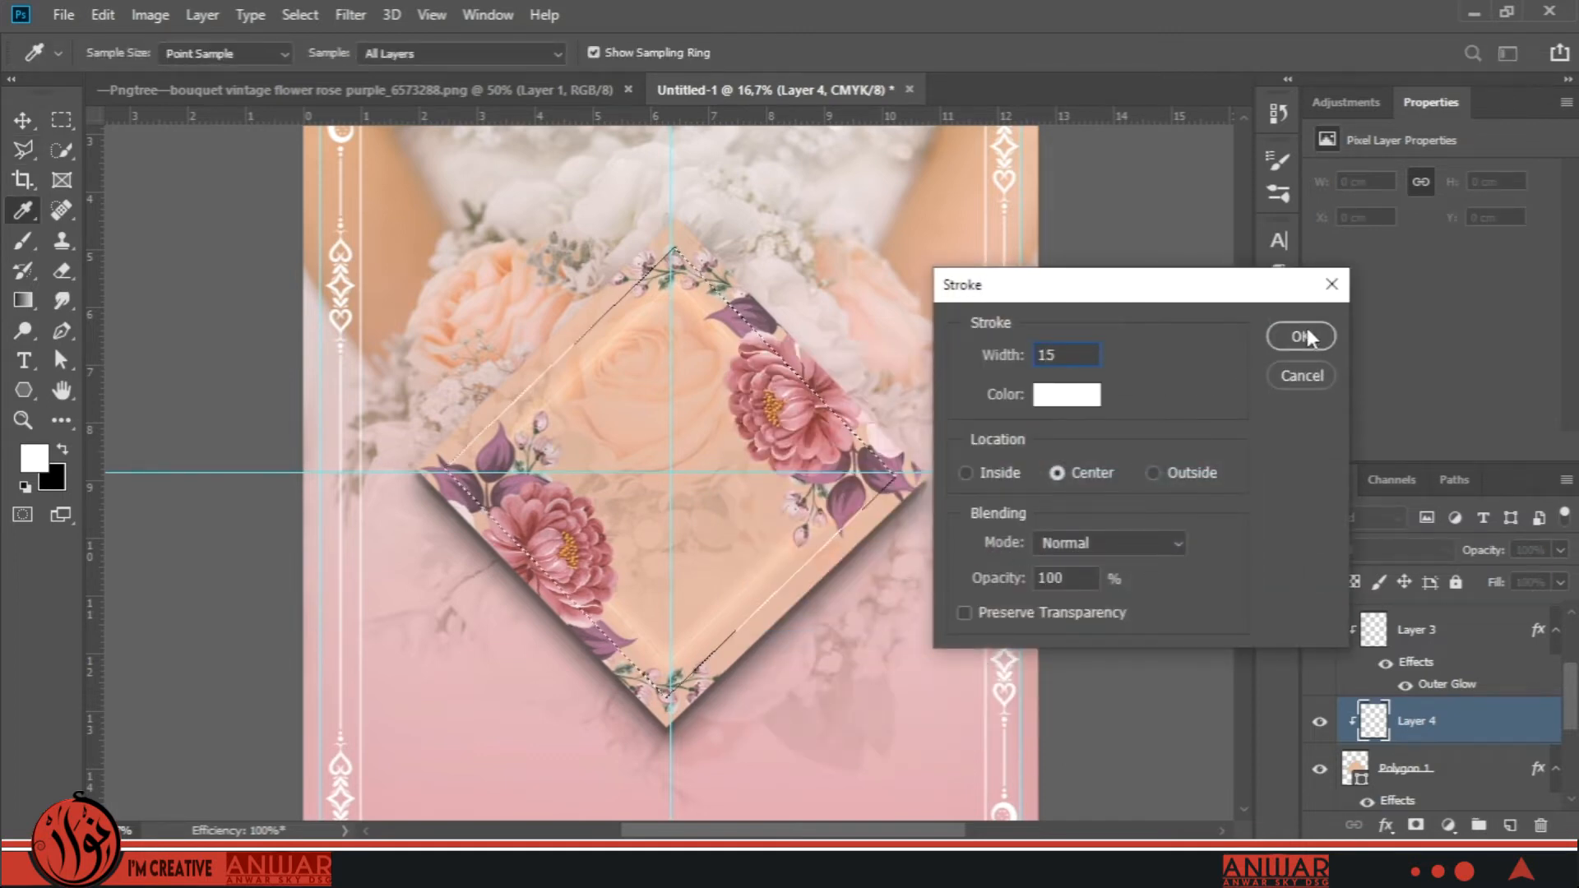
{"action": "left_click", "coordinate": [1301, 336]}
{"action": "right_click", "coordinate": [805, 363]}
{"action": "left_click", "coordinate": [854, 375]}
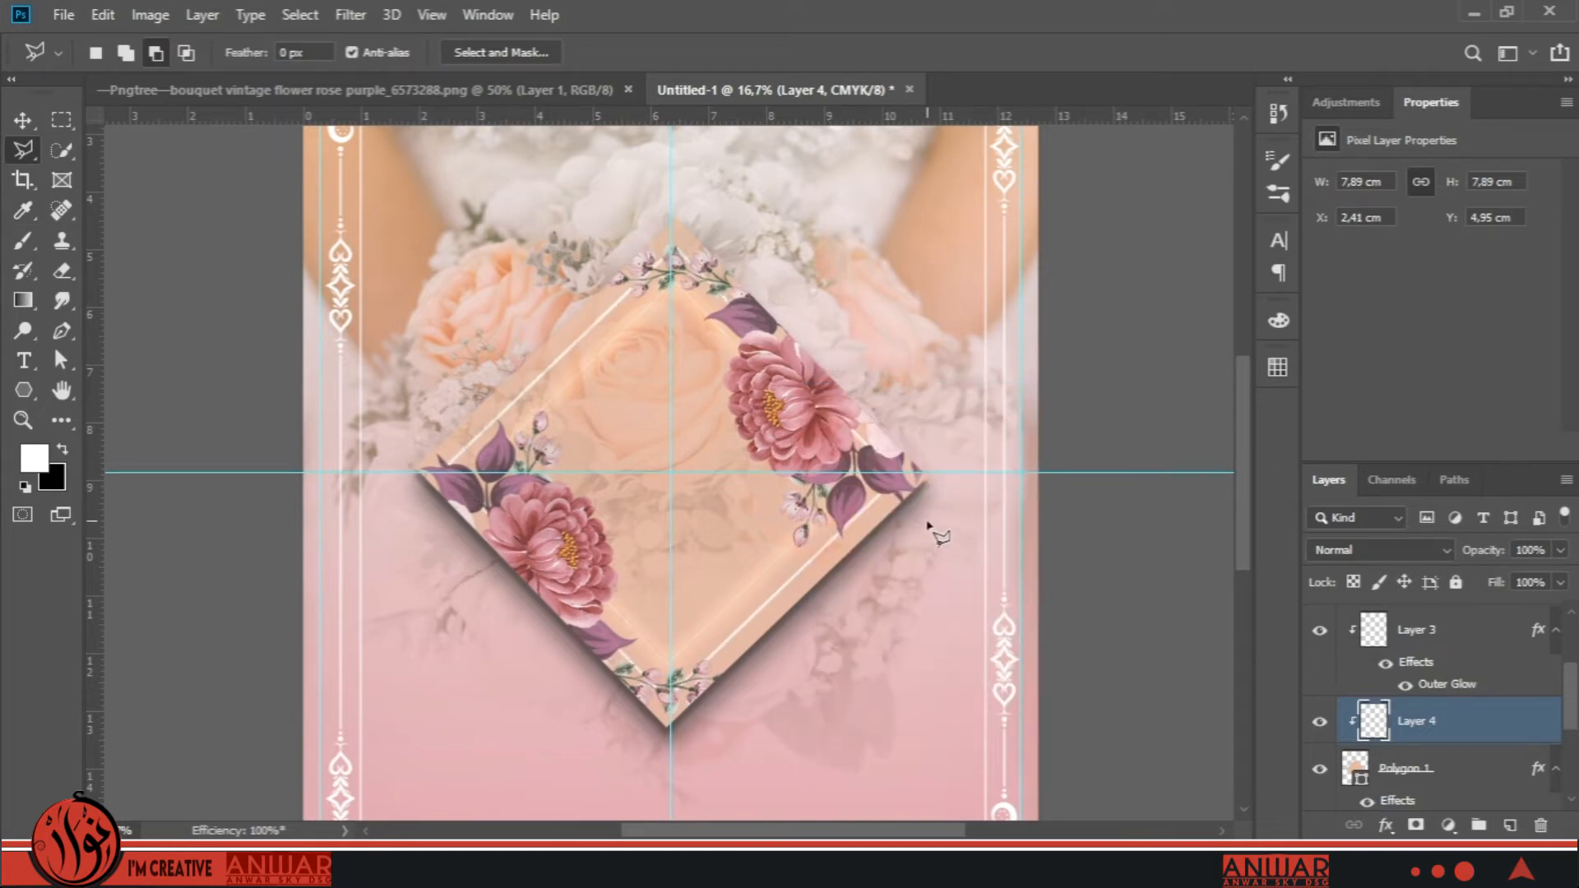
Check the whole card design with the guides hidden, and show the guides again.
{"action": "key", "text": "ctrl+minus"}
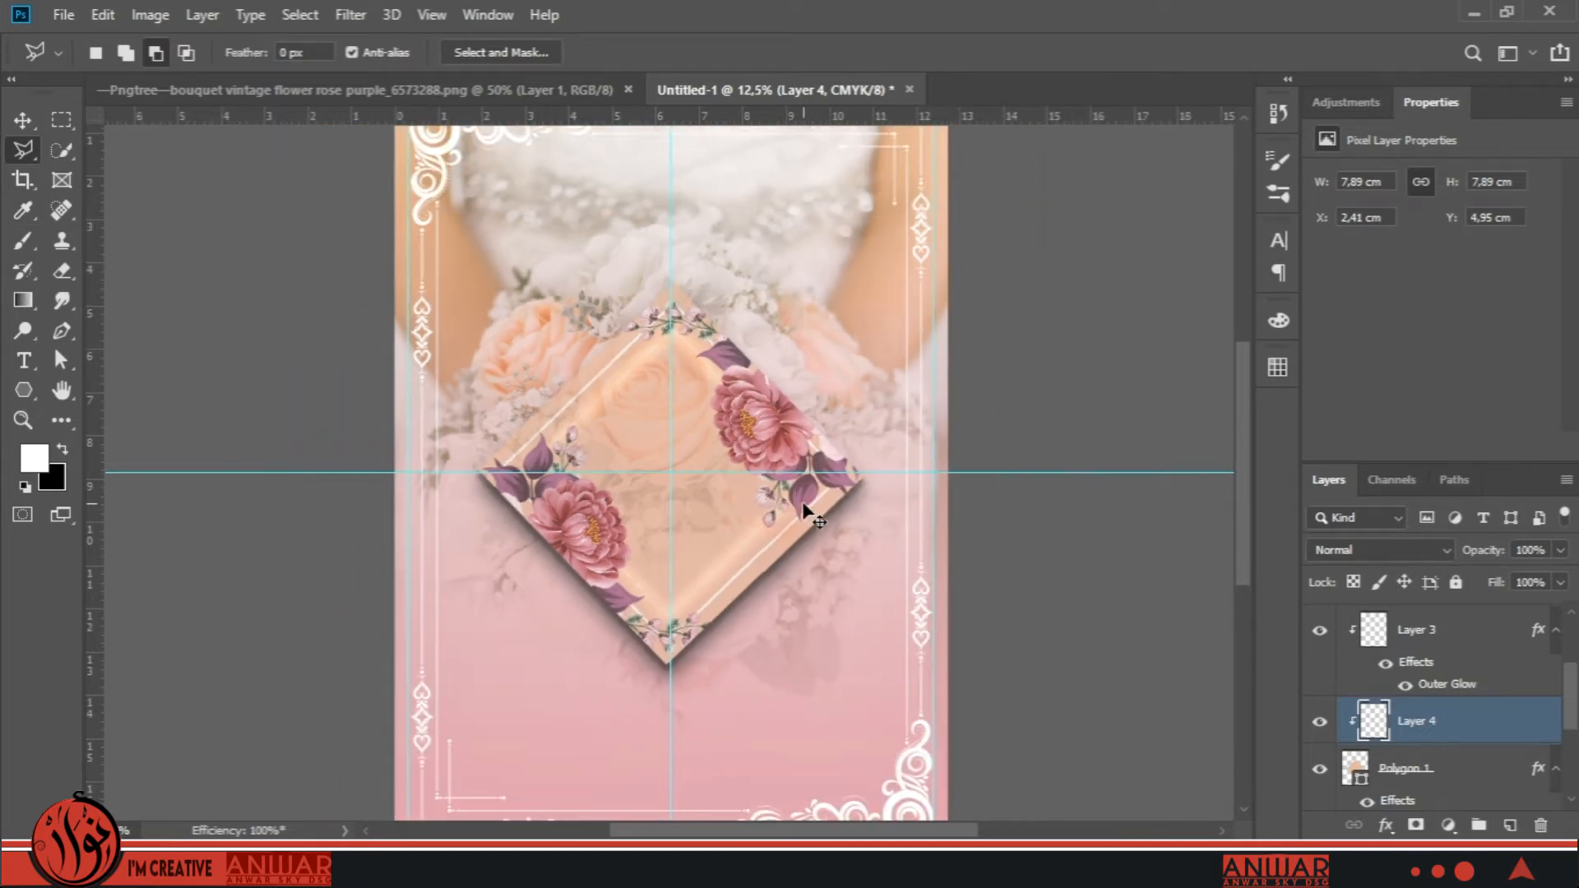
{"action": "key", "text": "ctrl+minus"}
{"action": "key", "text": "ctrl+semicolon"}
{"action": "key", "text": "ctrl+semicolon"}
{"action": "key", "text": "ctrl+semicolon"}
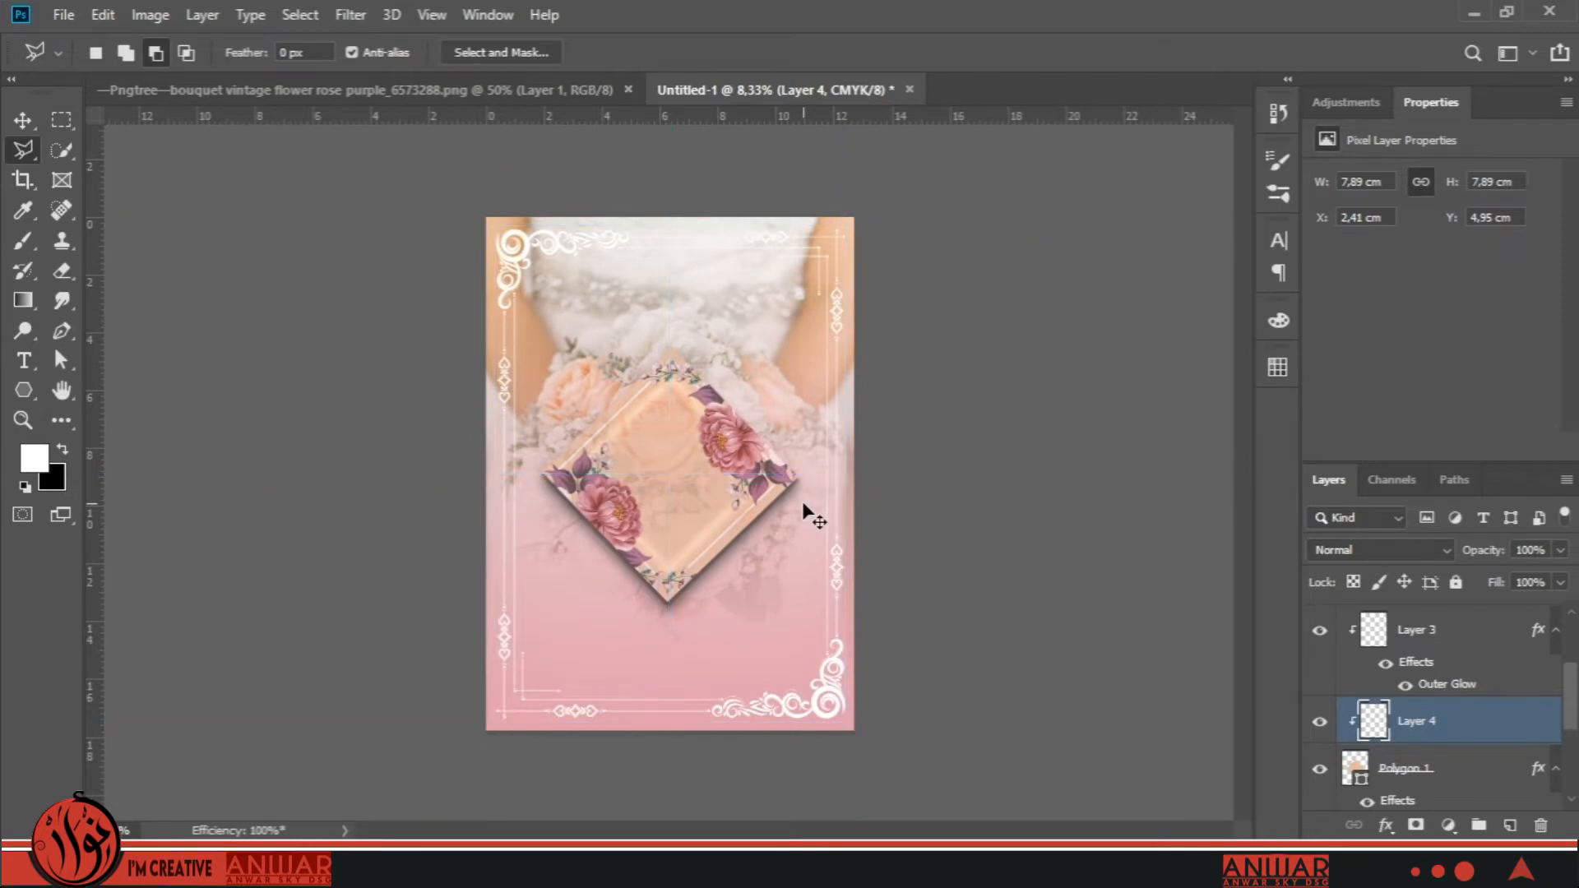
{"action": "key", "text": "ctrl+semicolon"}
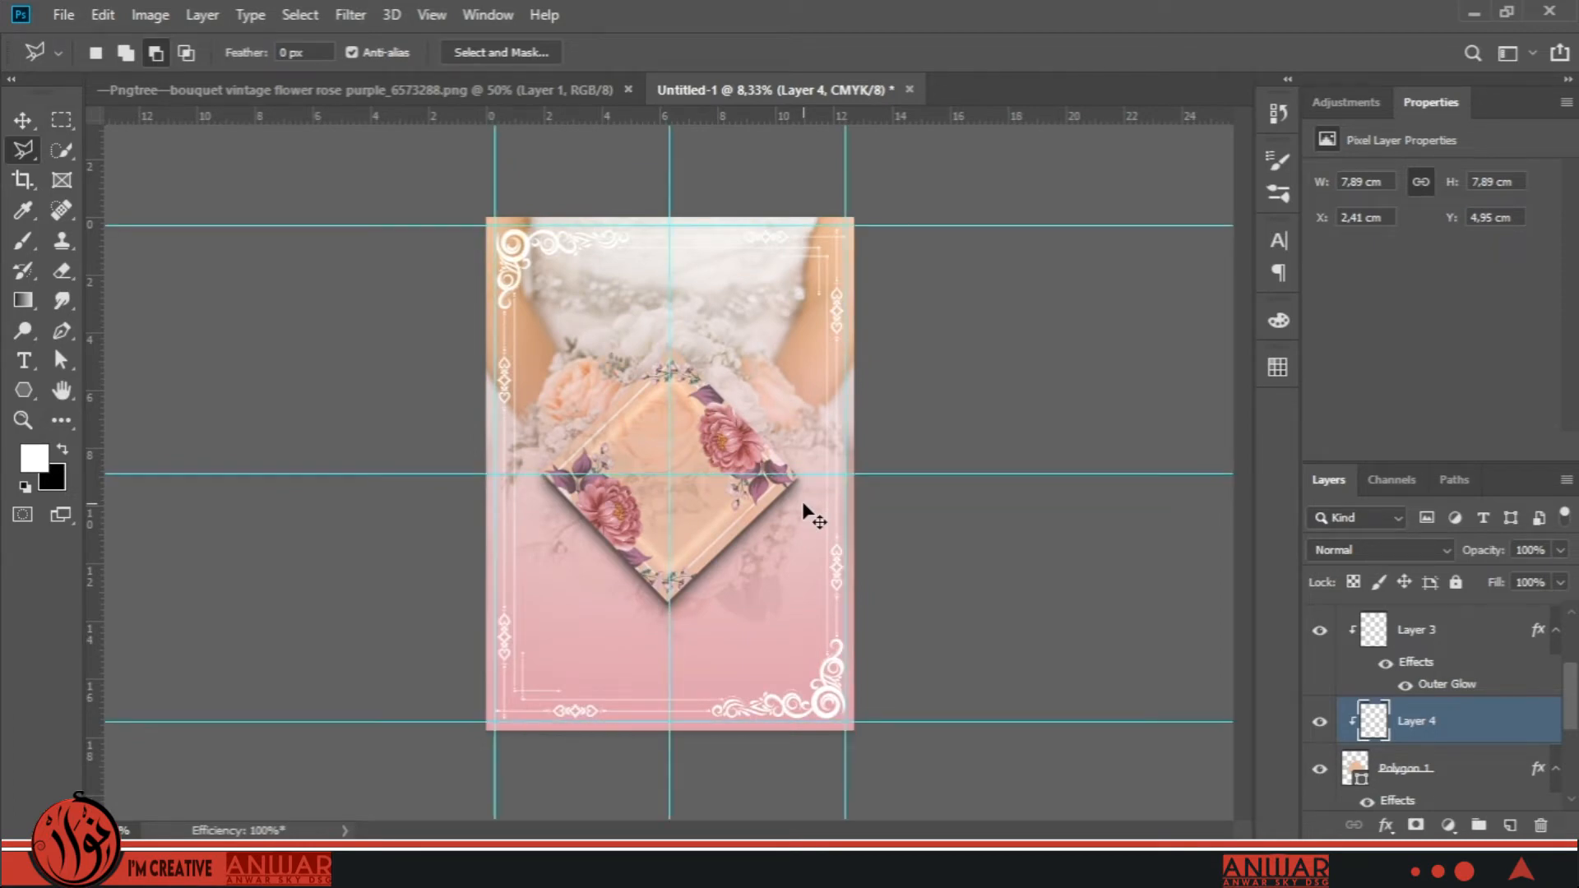
{"action": "key", "text": "ctrl+plus"}
{"action": "key", "text": "ctrl+plus"}
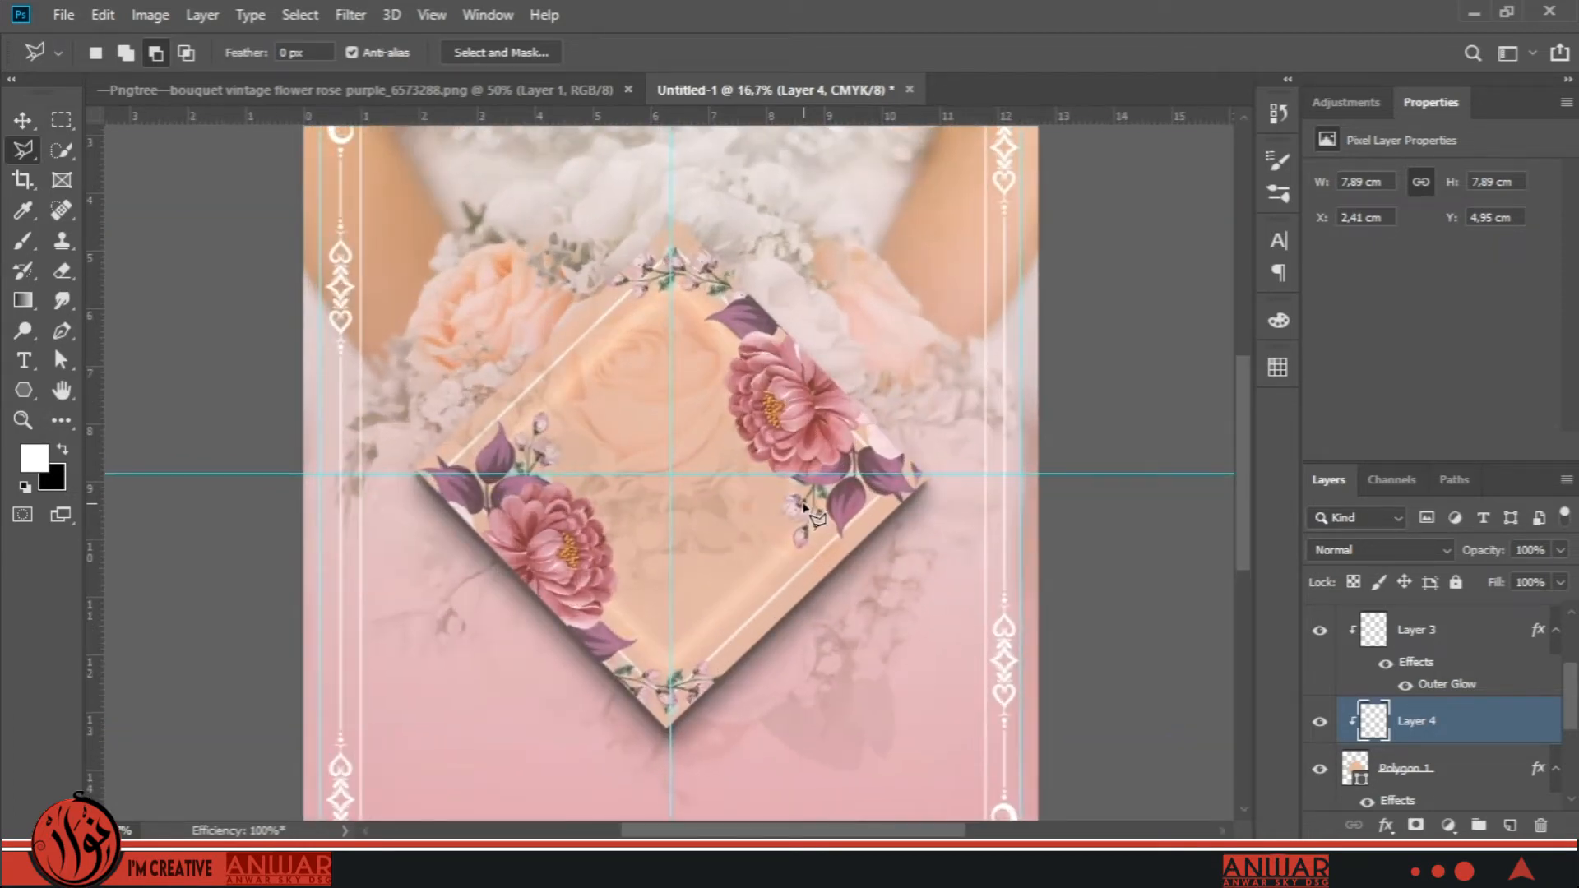
Add a placeholder text line on the upper part of the card, with its layer above the flower layers and released from clipping.
{"action": "left_click", "coordinate": [26, 358]}
{"action": "left_click_drag", "start_coordinate": [750, 318], "coordinate": [758, 564]}
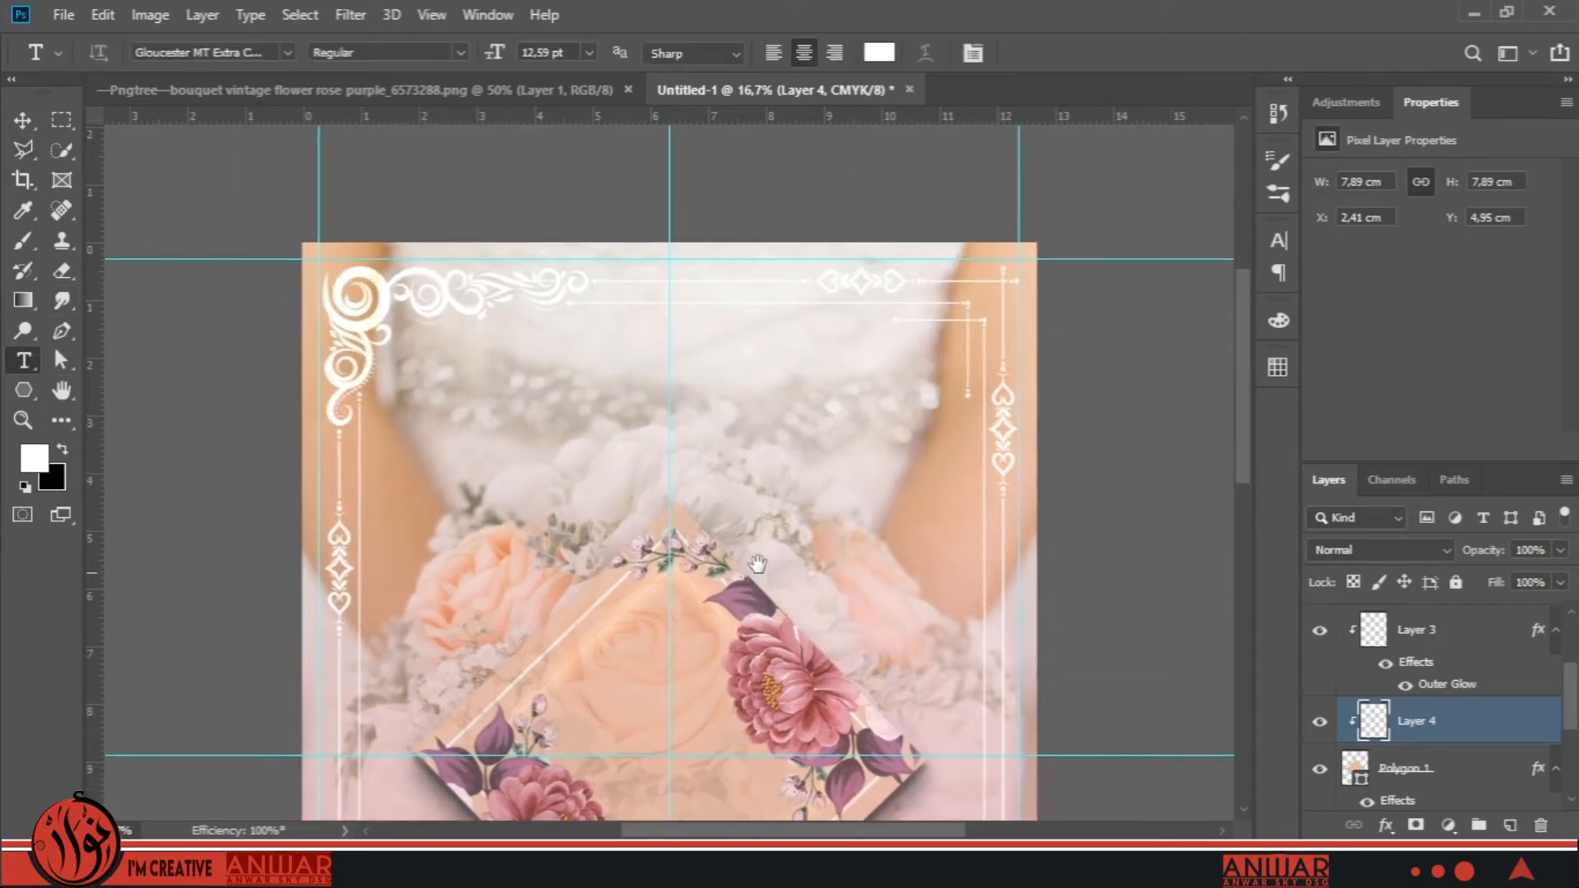
{"action": "left_click", "coordinate": [572, 384]}
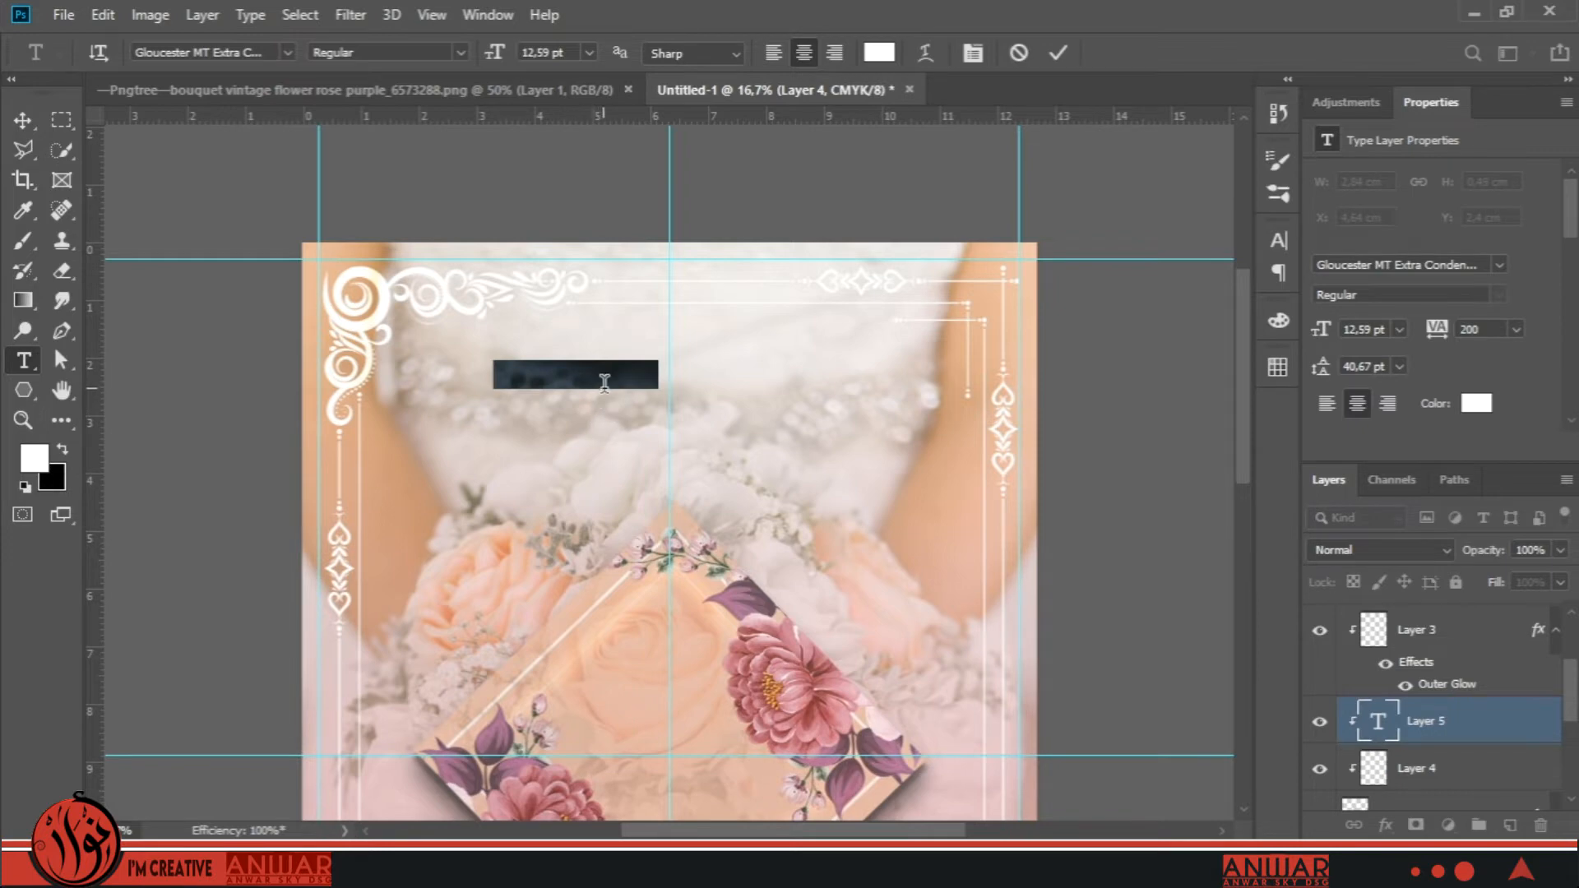
{"action": "left_click_drag", "start_coordinate": [1371, 713], "coordinate": [1459, 648]}
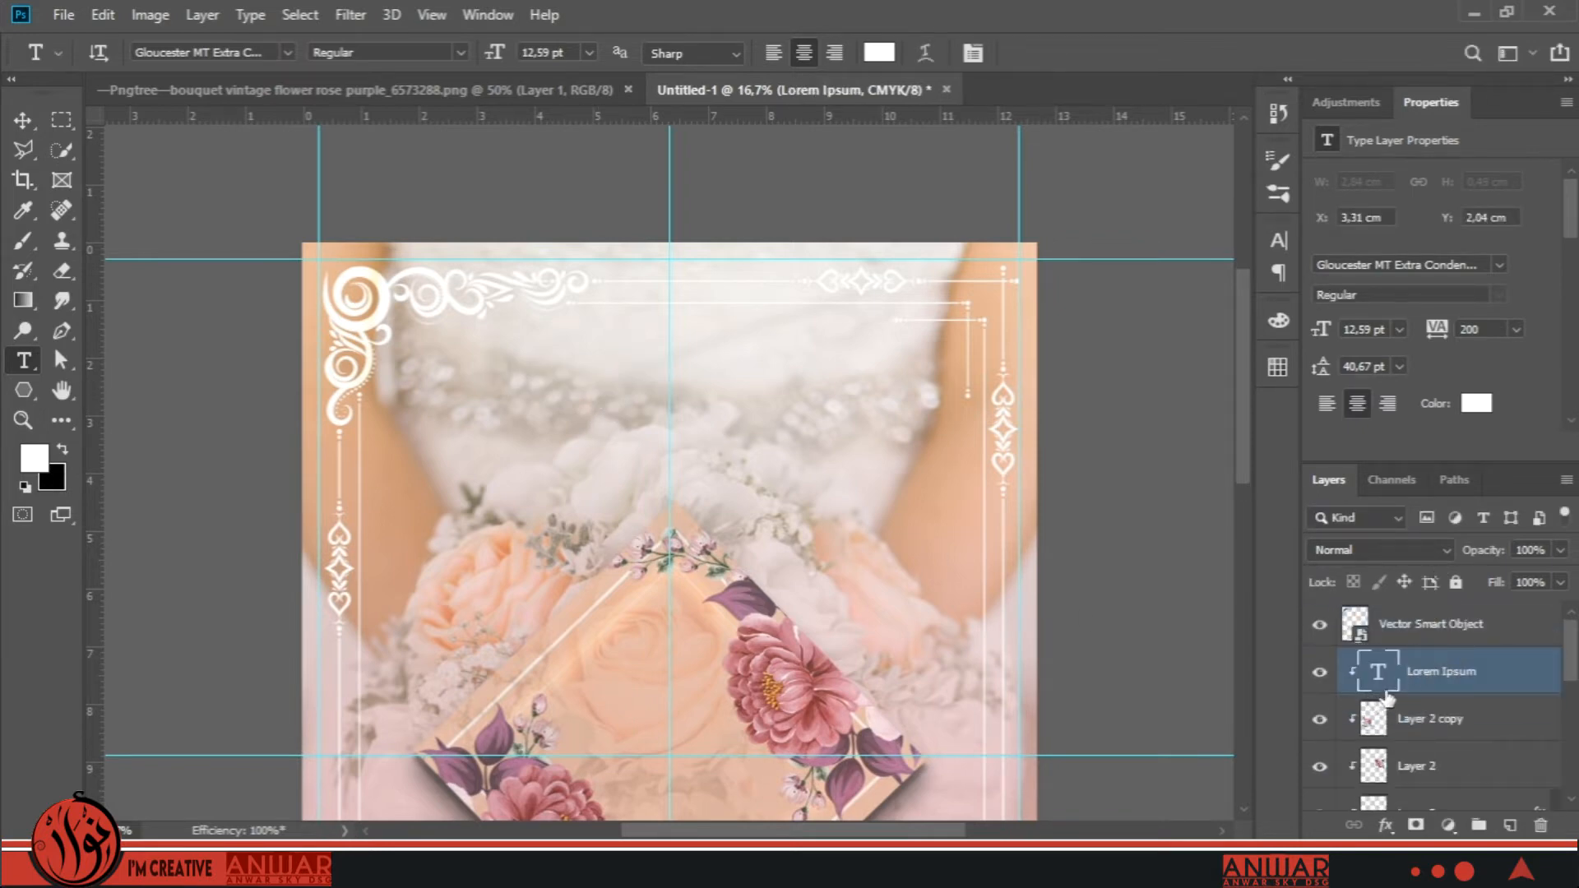
{"action": "left_click", "coordinate": [1376, 692], "text": "alt"}
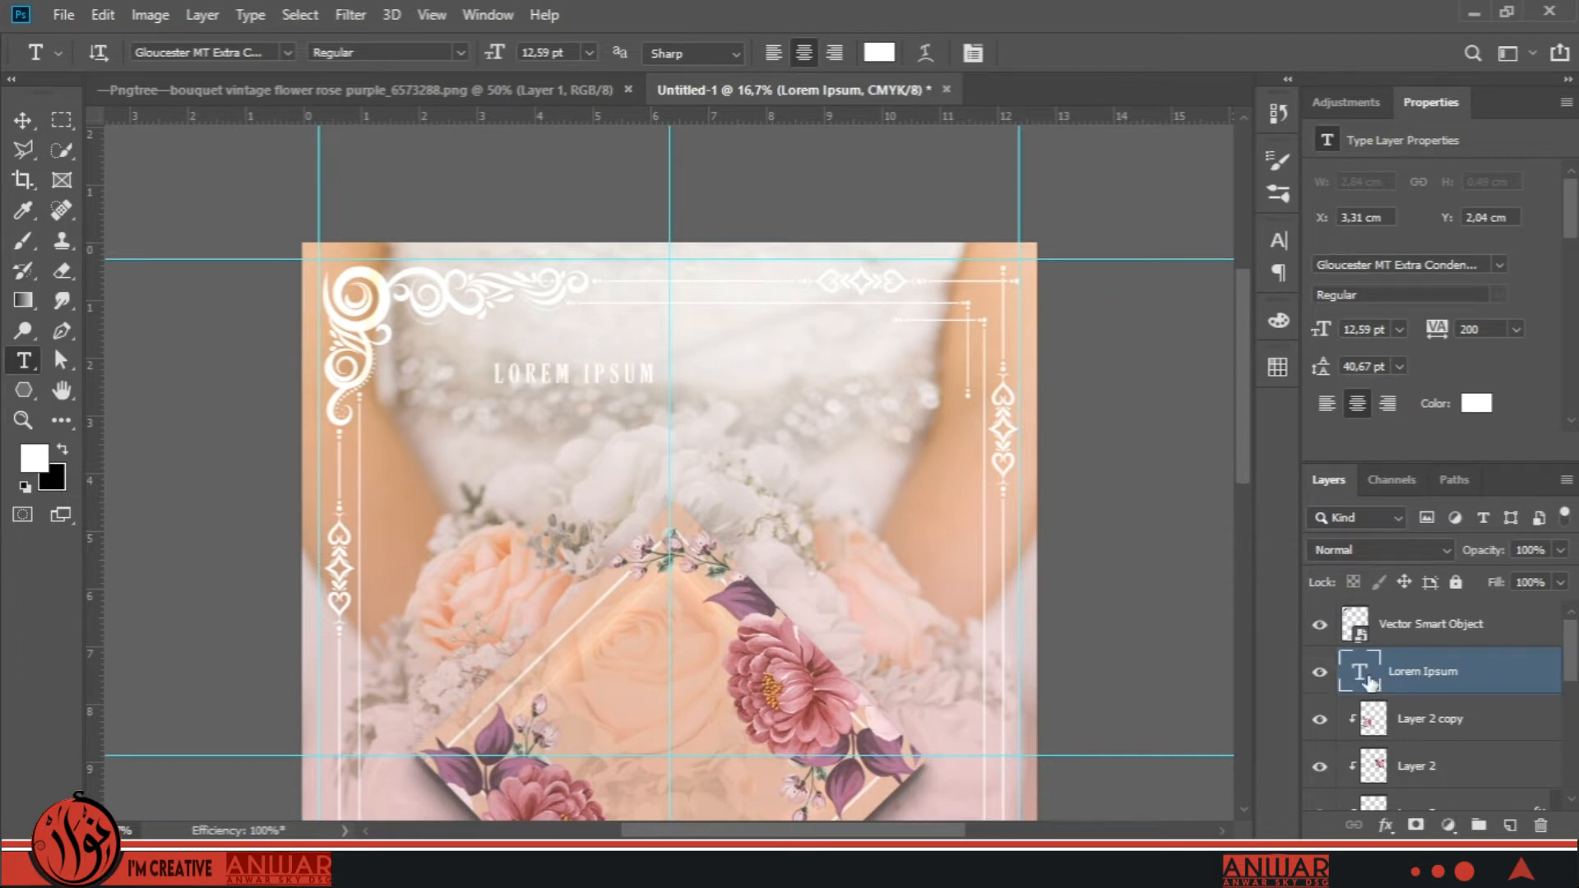
Replace the placeholder text with WEDDING INVITATION and select the whole line for editing.
{"action": "double_click", "coordinate": [1361, 673]}
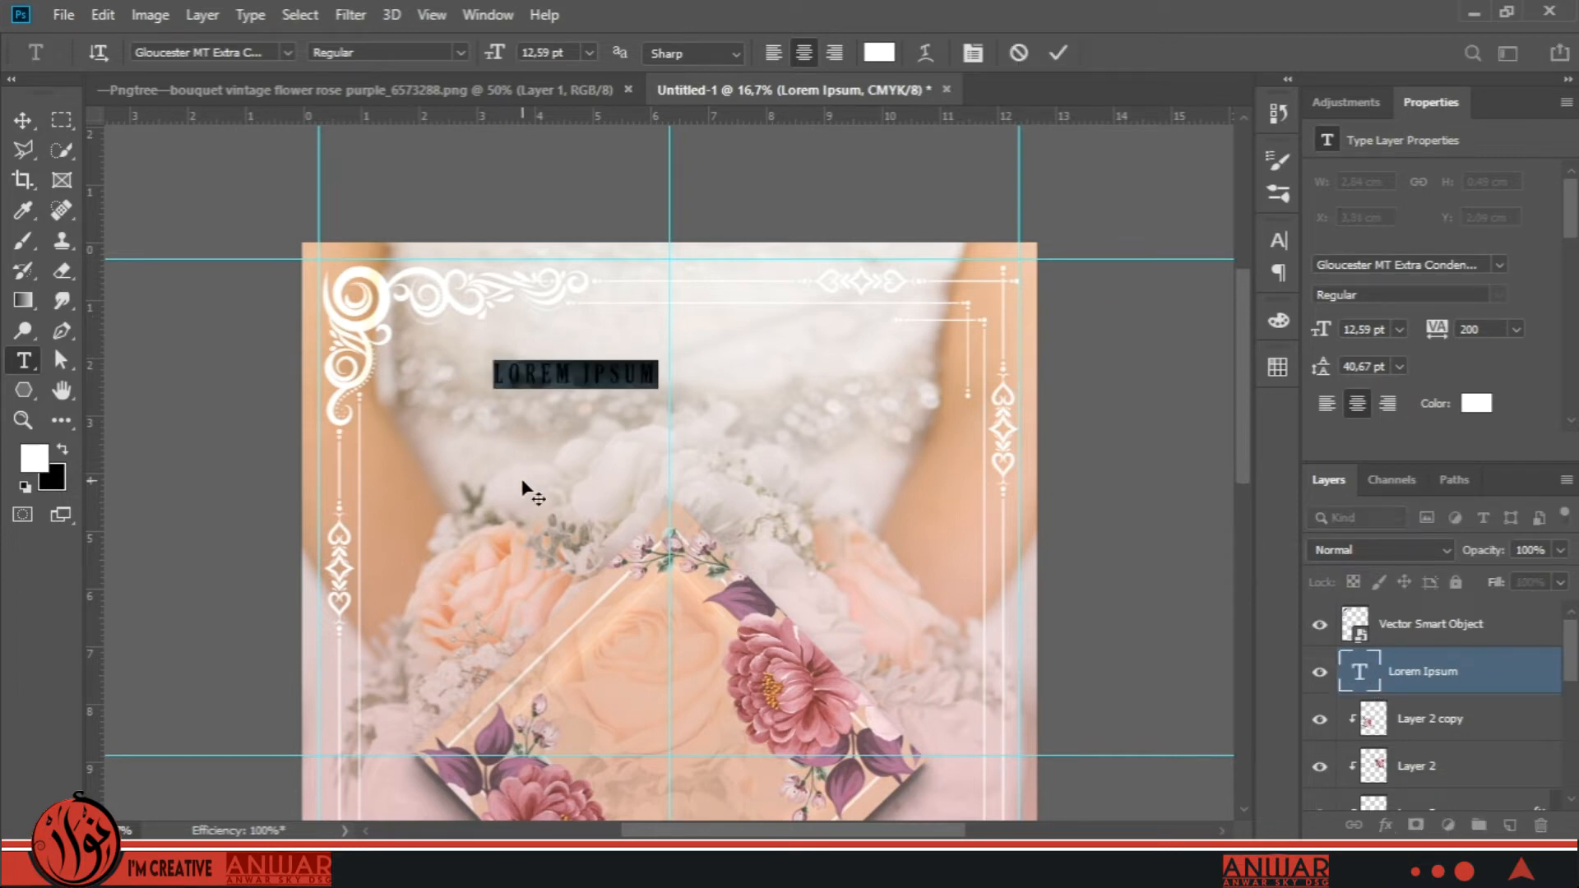
{"action": "type", "text": "WEDDING"}
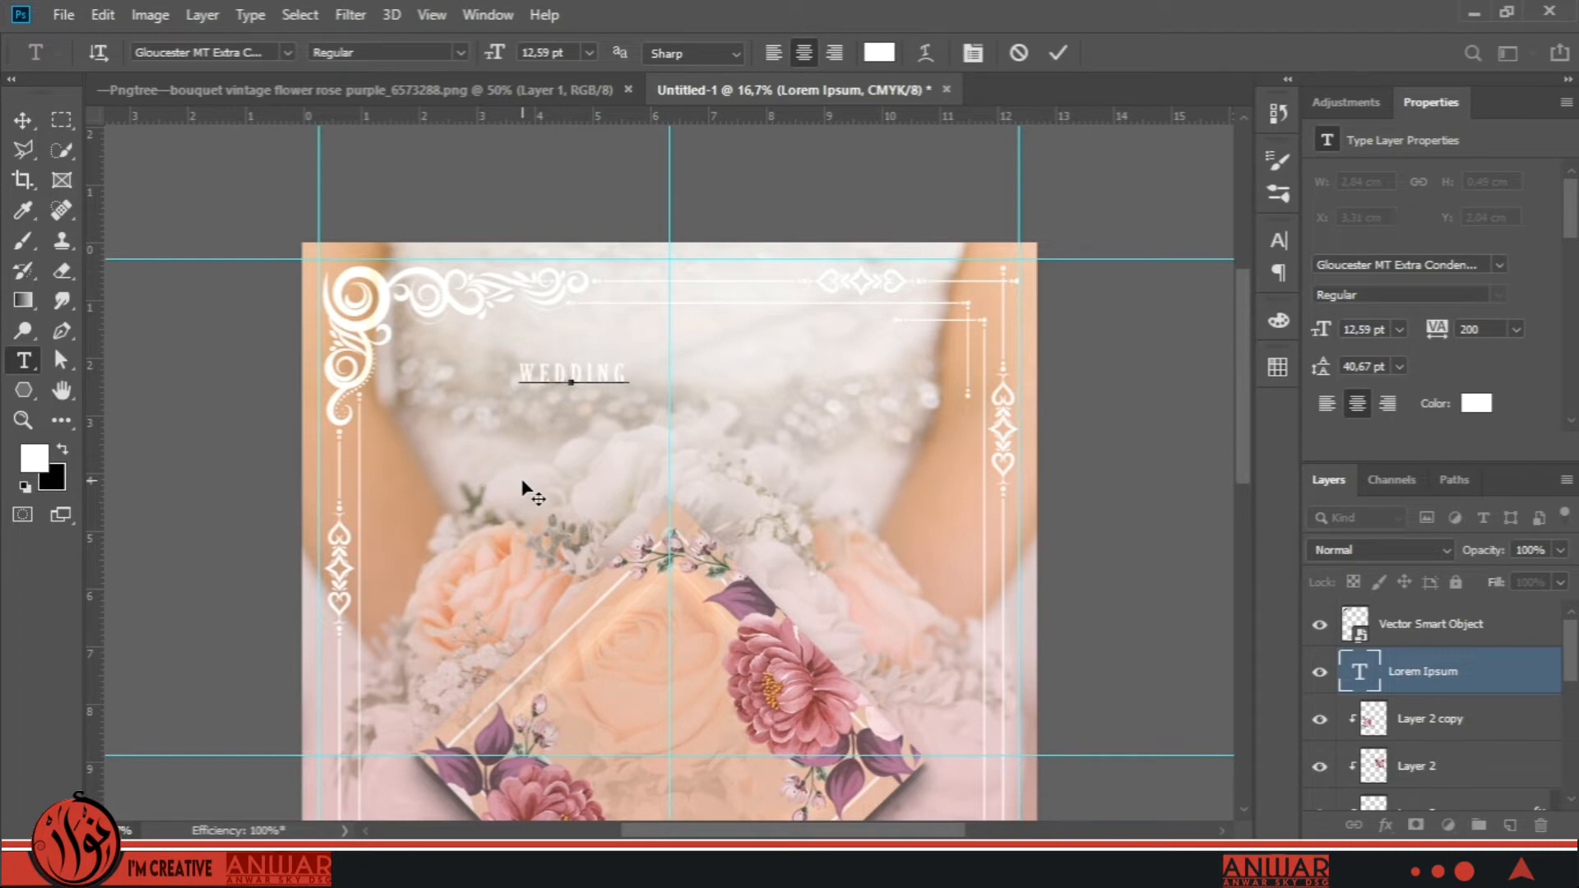
{"action": "type", "text": " IN"}
{"action": "key", "text": "ctrl"}
{"action": "type", "text": "VI"}
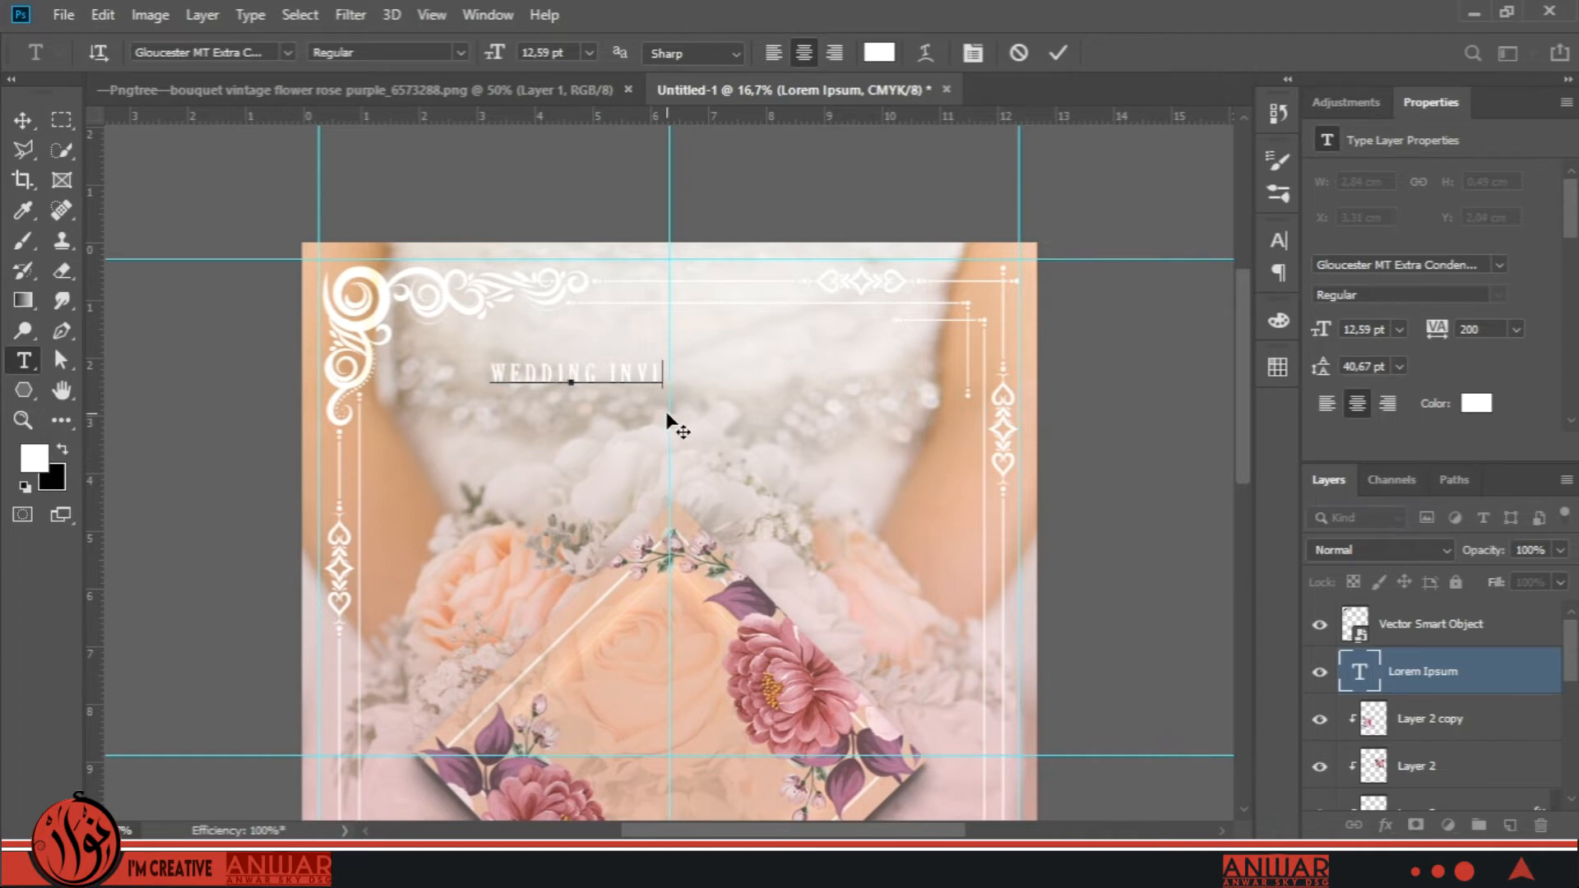
{"action": "type", "text": "TATION"}
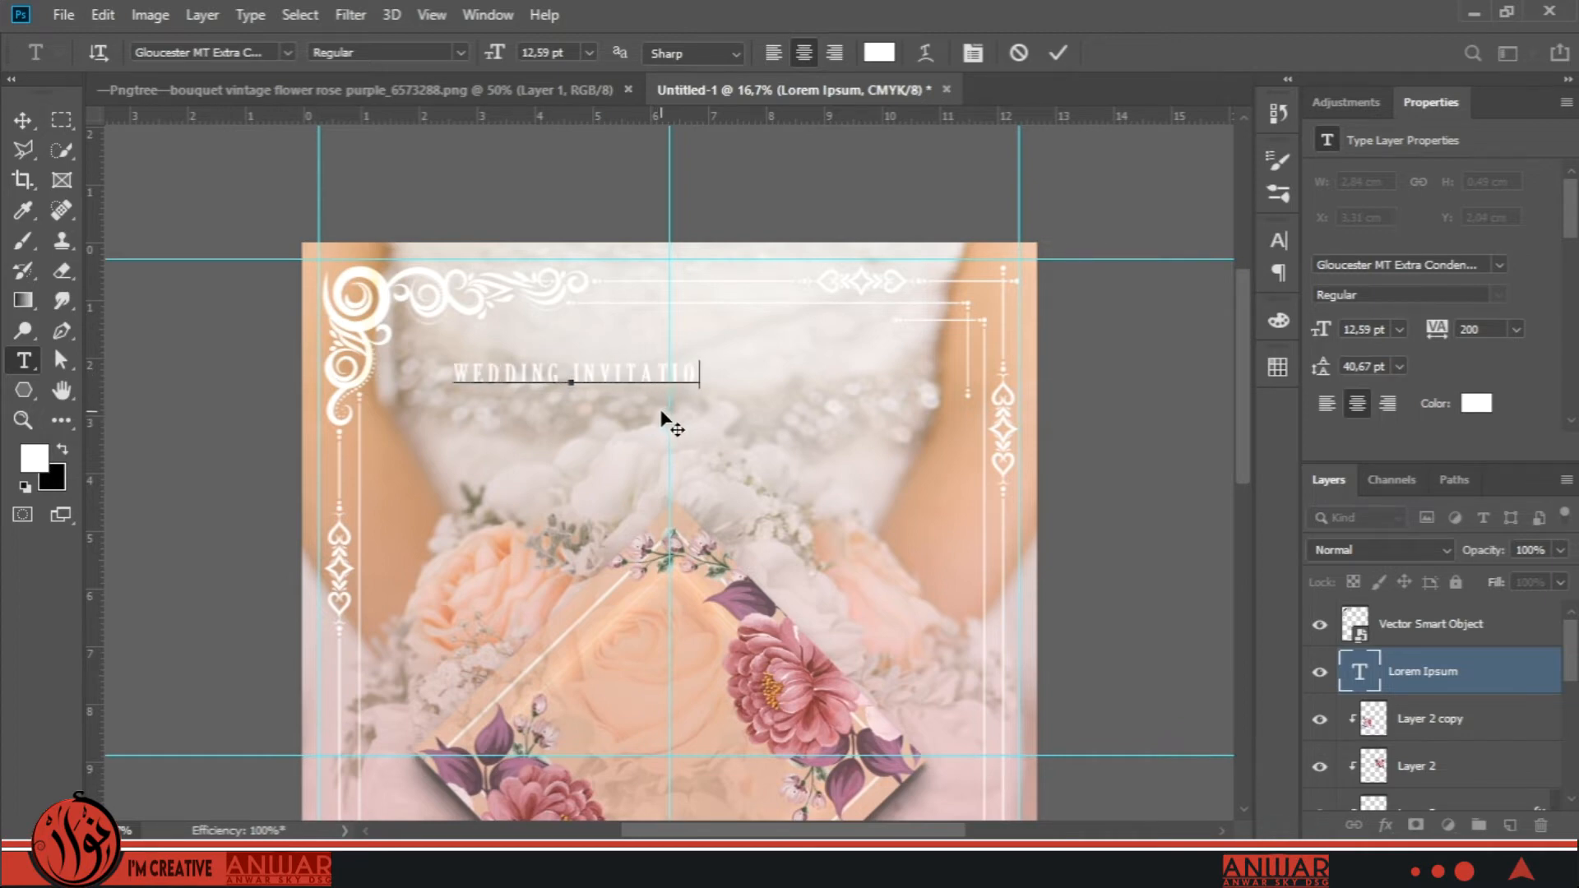
{"action": "double_click", "coordinate": [1361, 679]}
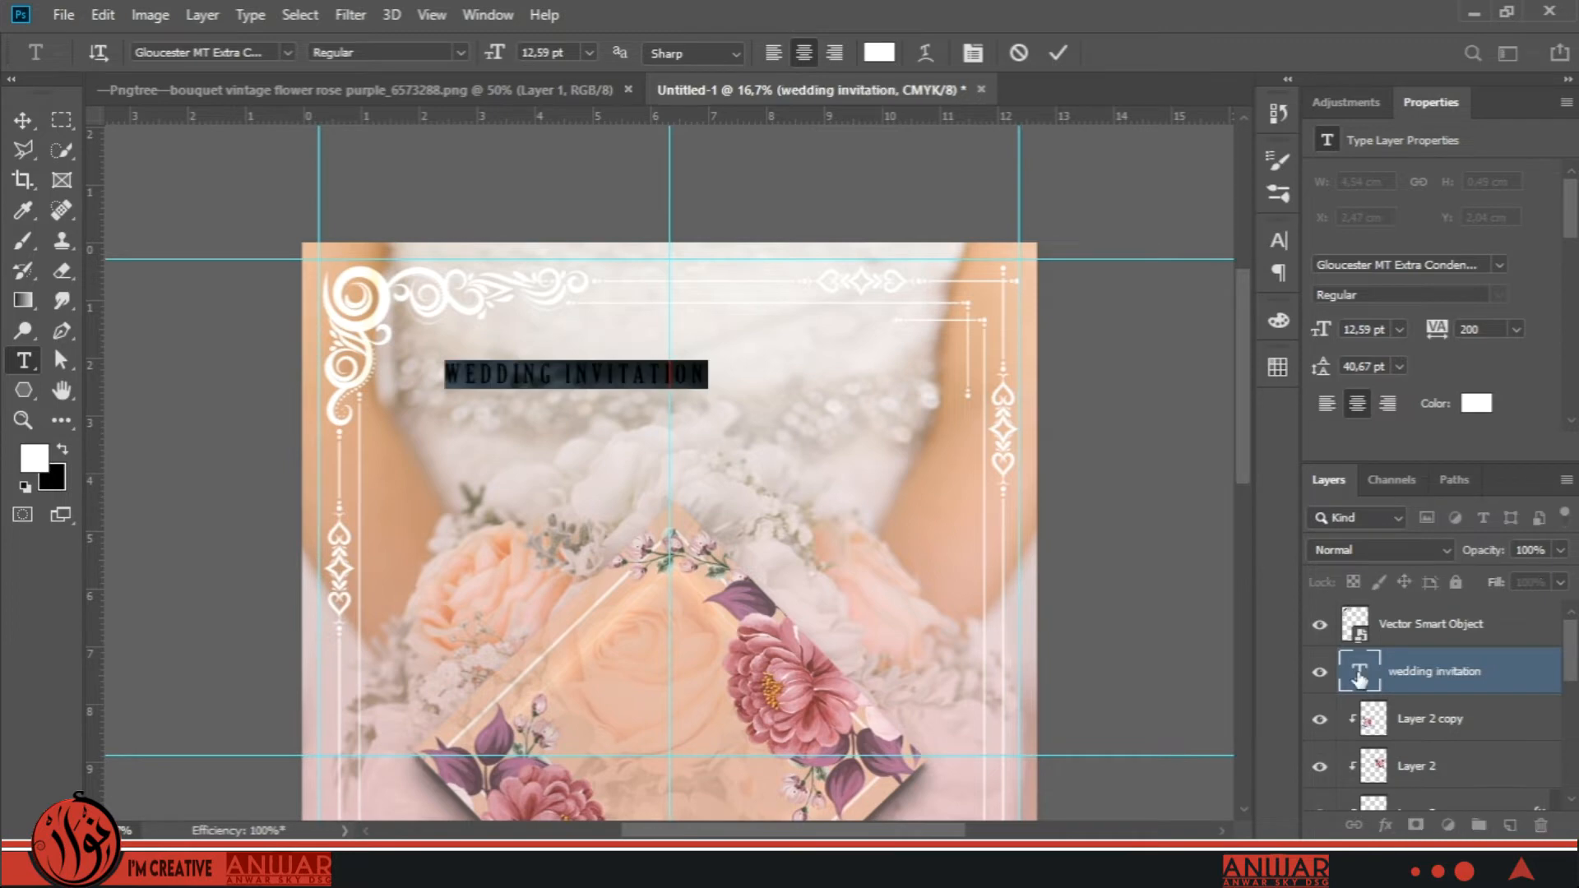
Recolour the WEDDING INVITATION text with a mauve tone sampled from the purple leaf on the diamond.
{"action": "left_click", "coordinate": [878, 53]}
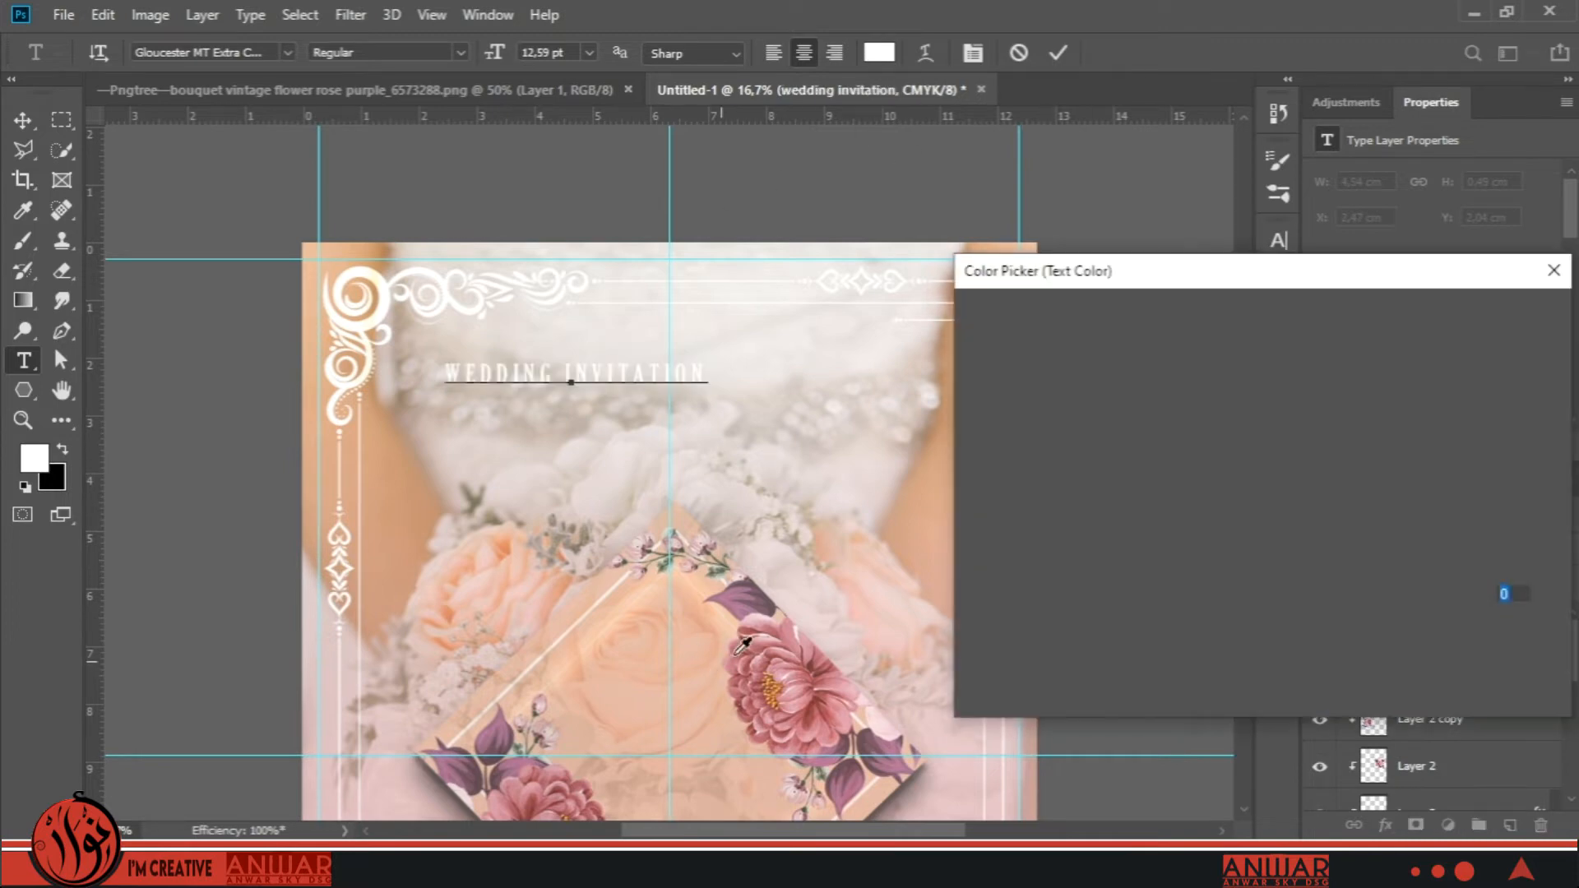
{"action": "left_click", "coordinate": [763, 605]}
{"action": "left_click", "coordinate": [755, 605]}
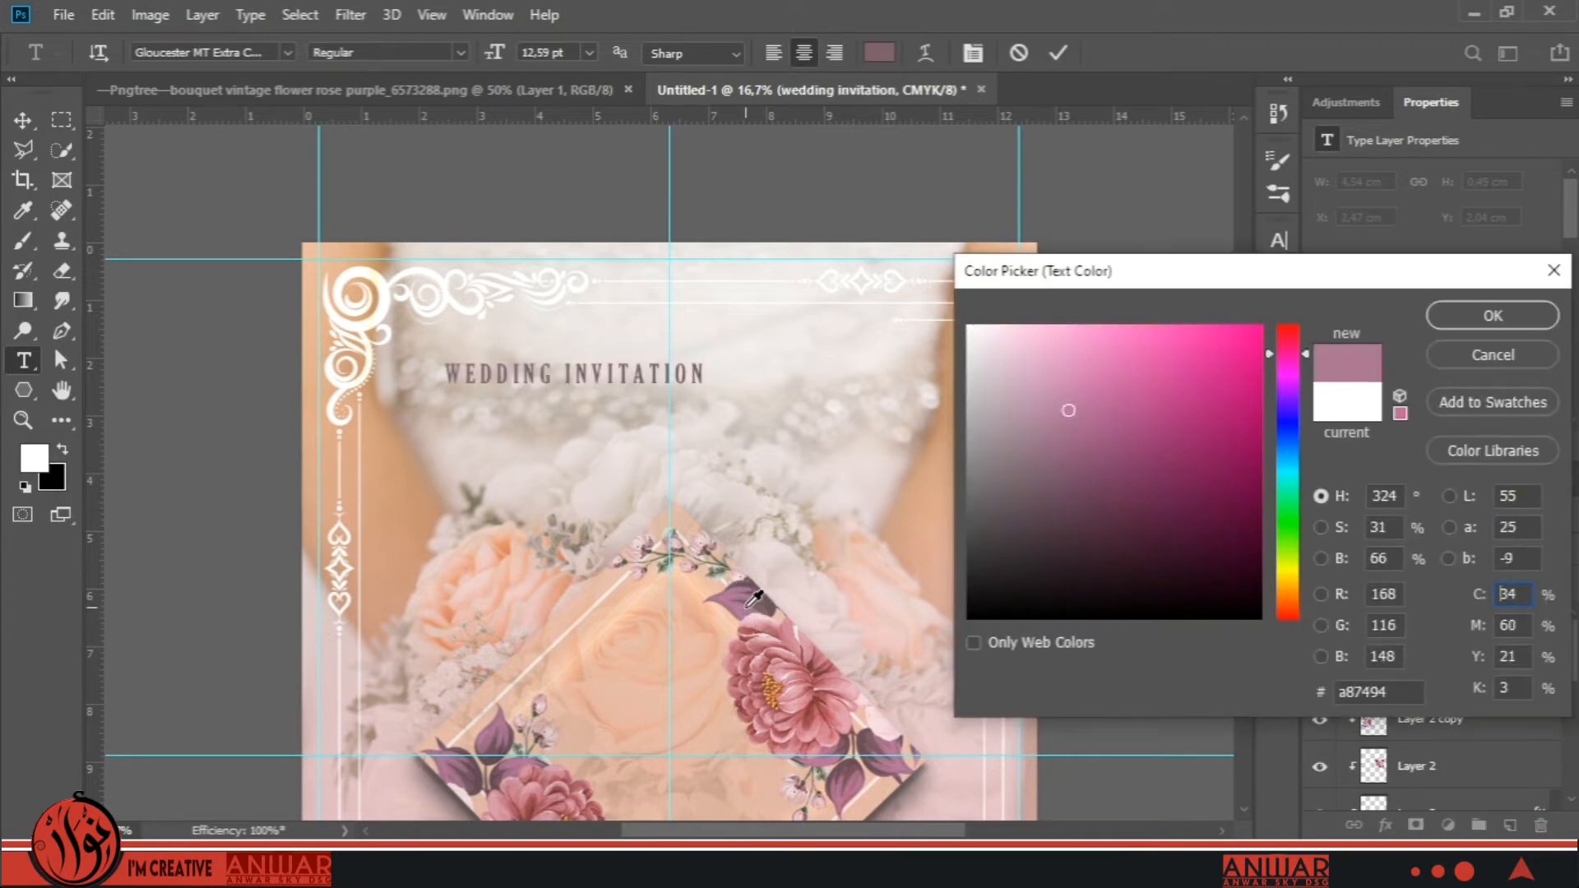
{"action": "left_click", "coordinate": [1491, 316]}
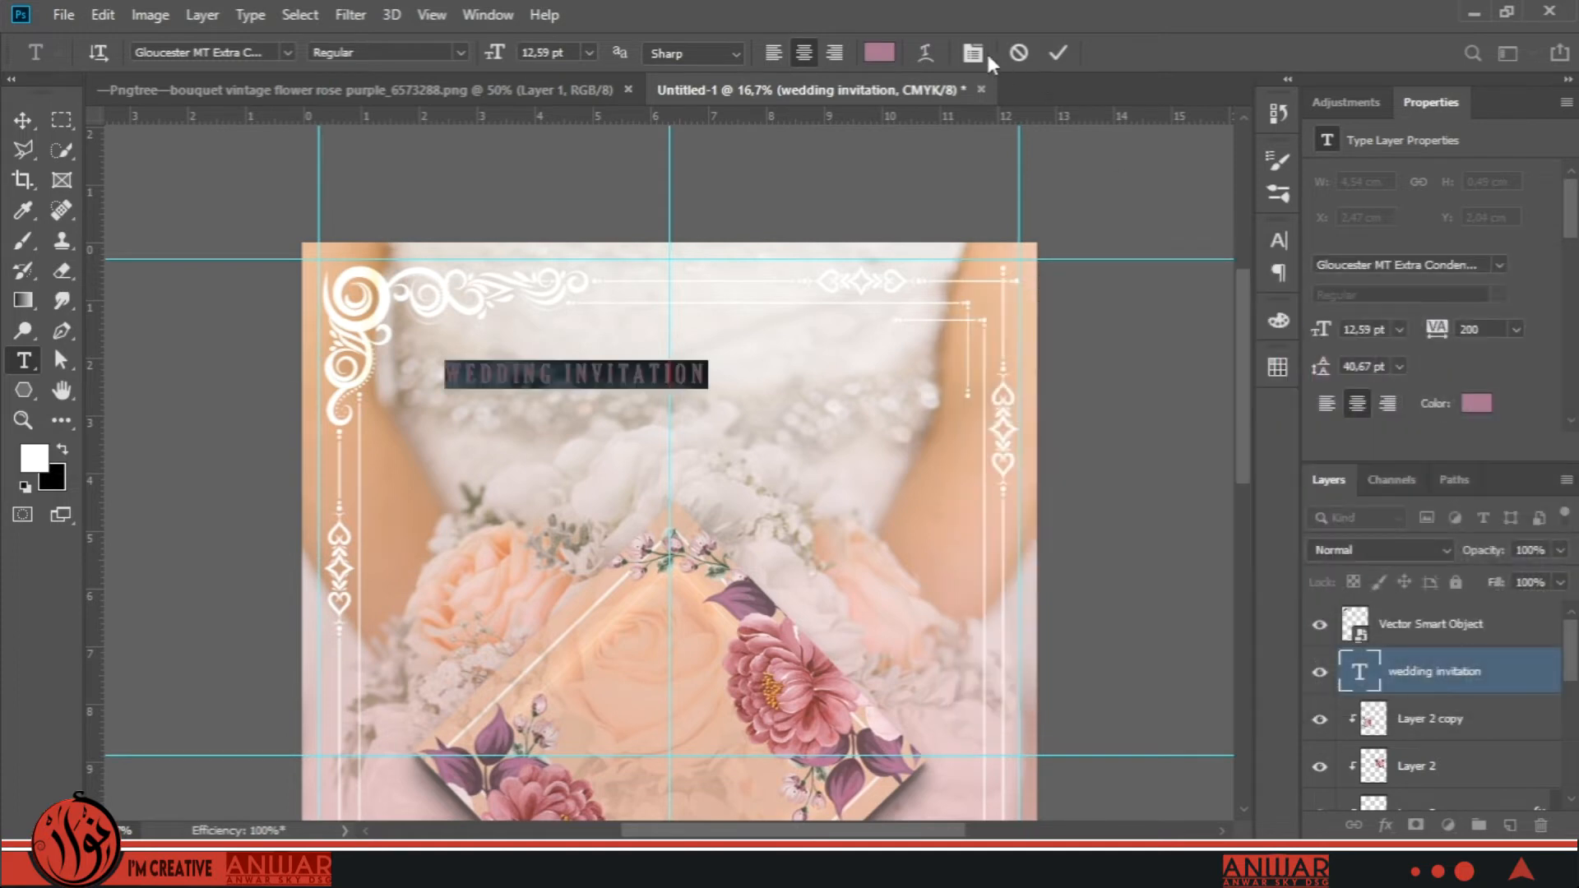
Set the title's font to Edwardian Script ITC.
{"action": "left_click", "coordinate": [973, 53]}
{"action": "left_click", "coordinate": [1139, 270]}
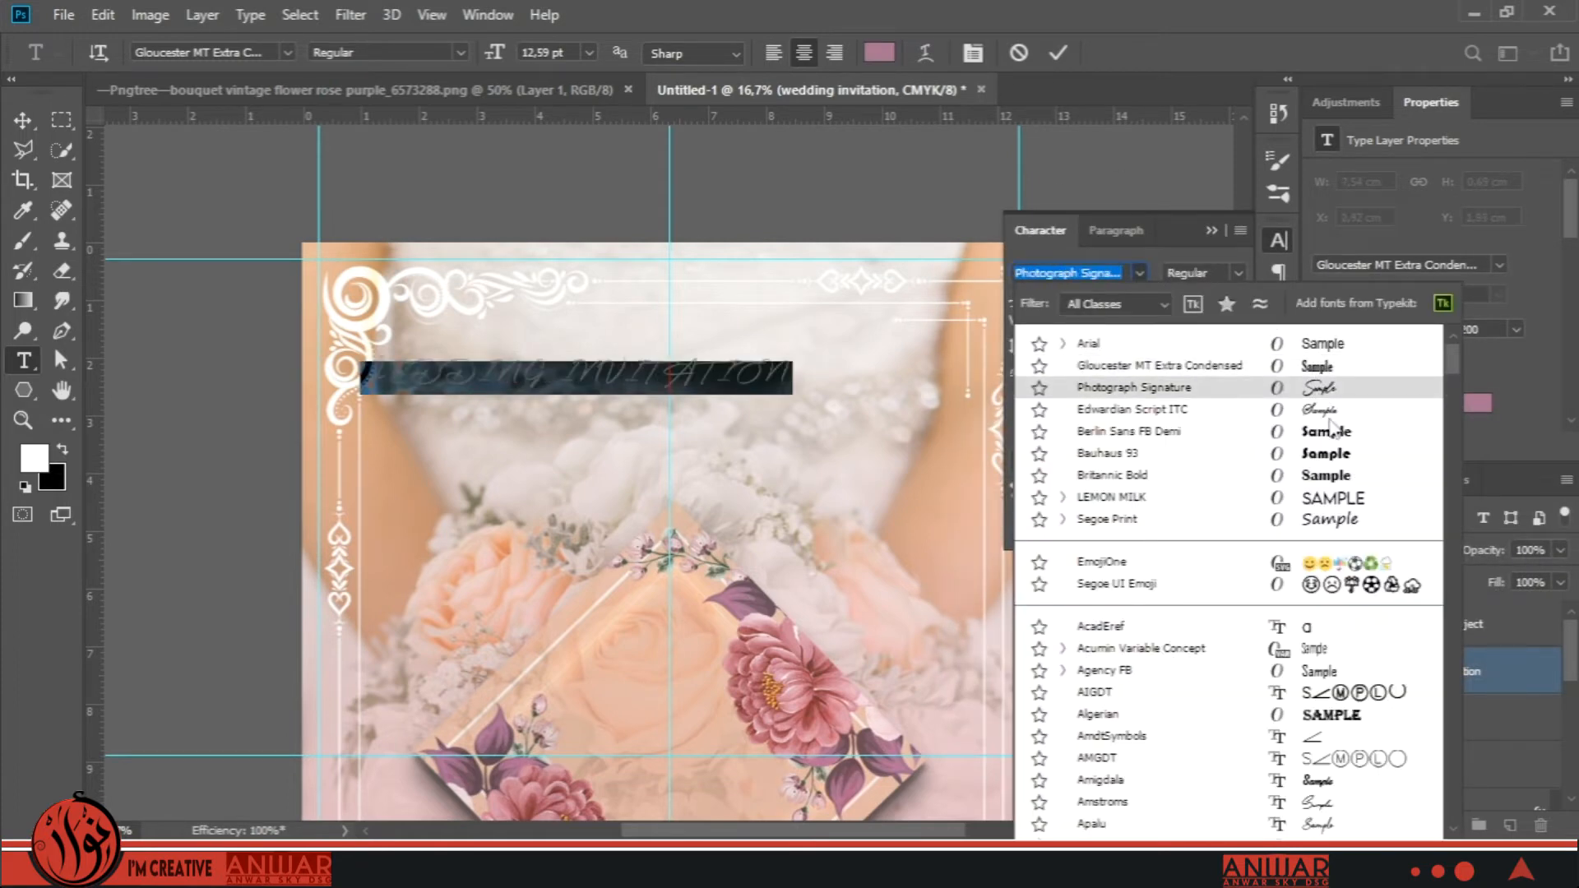
{"action": "left_click_drag", "start_coordinate": [1453, 354], "coordinate": [1449, 457]}
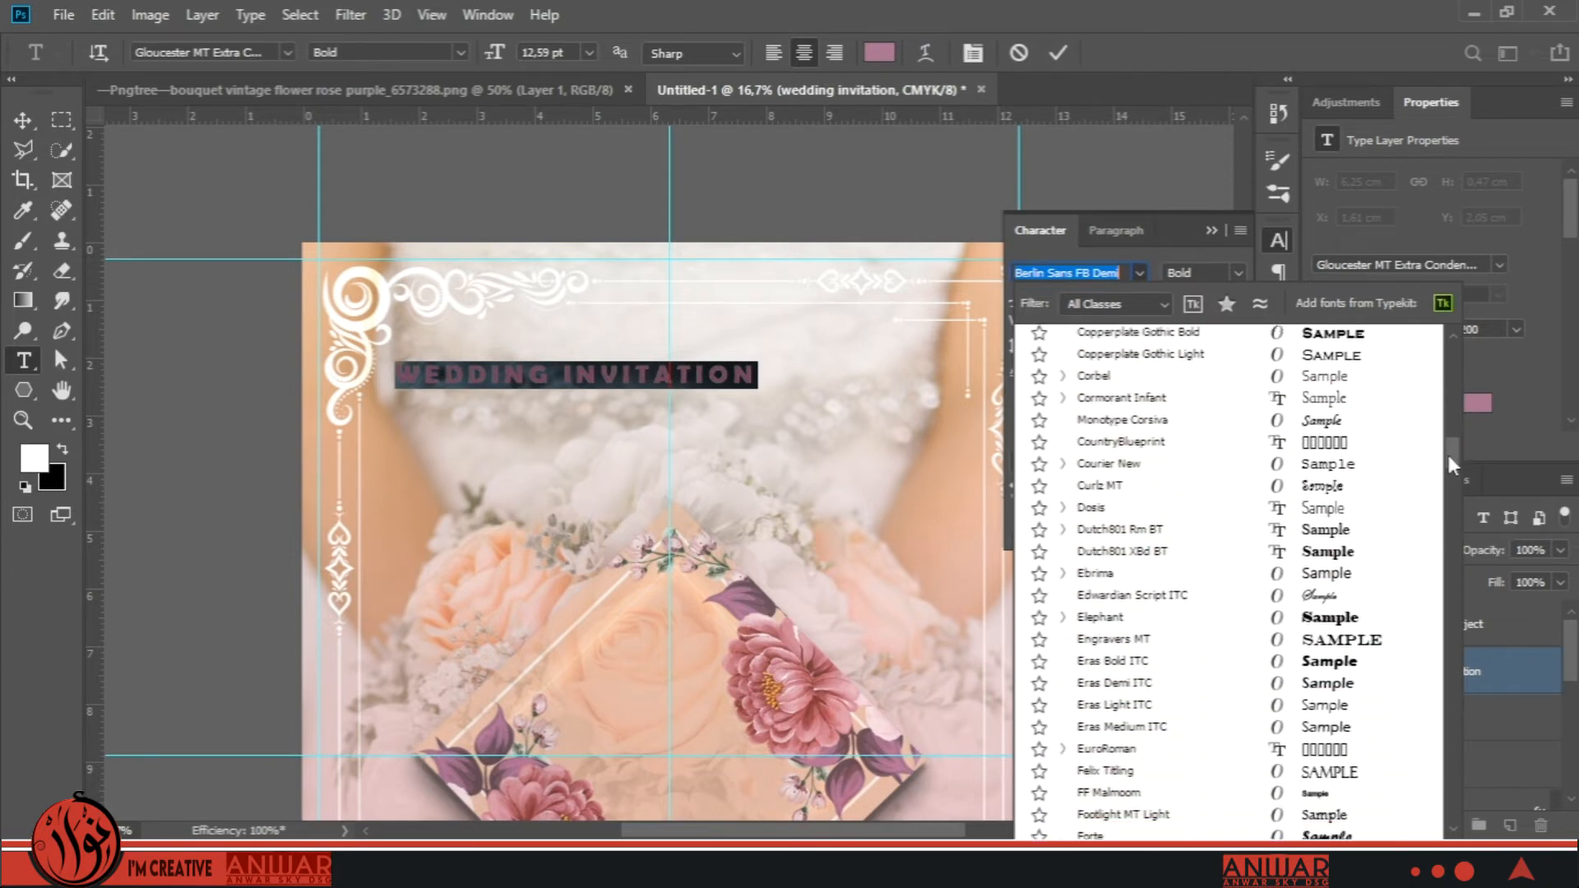
{"action": "left_click", "coordinate": [1366, 607]}
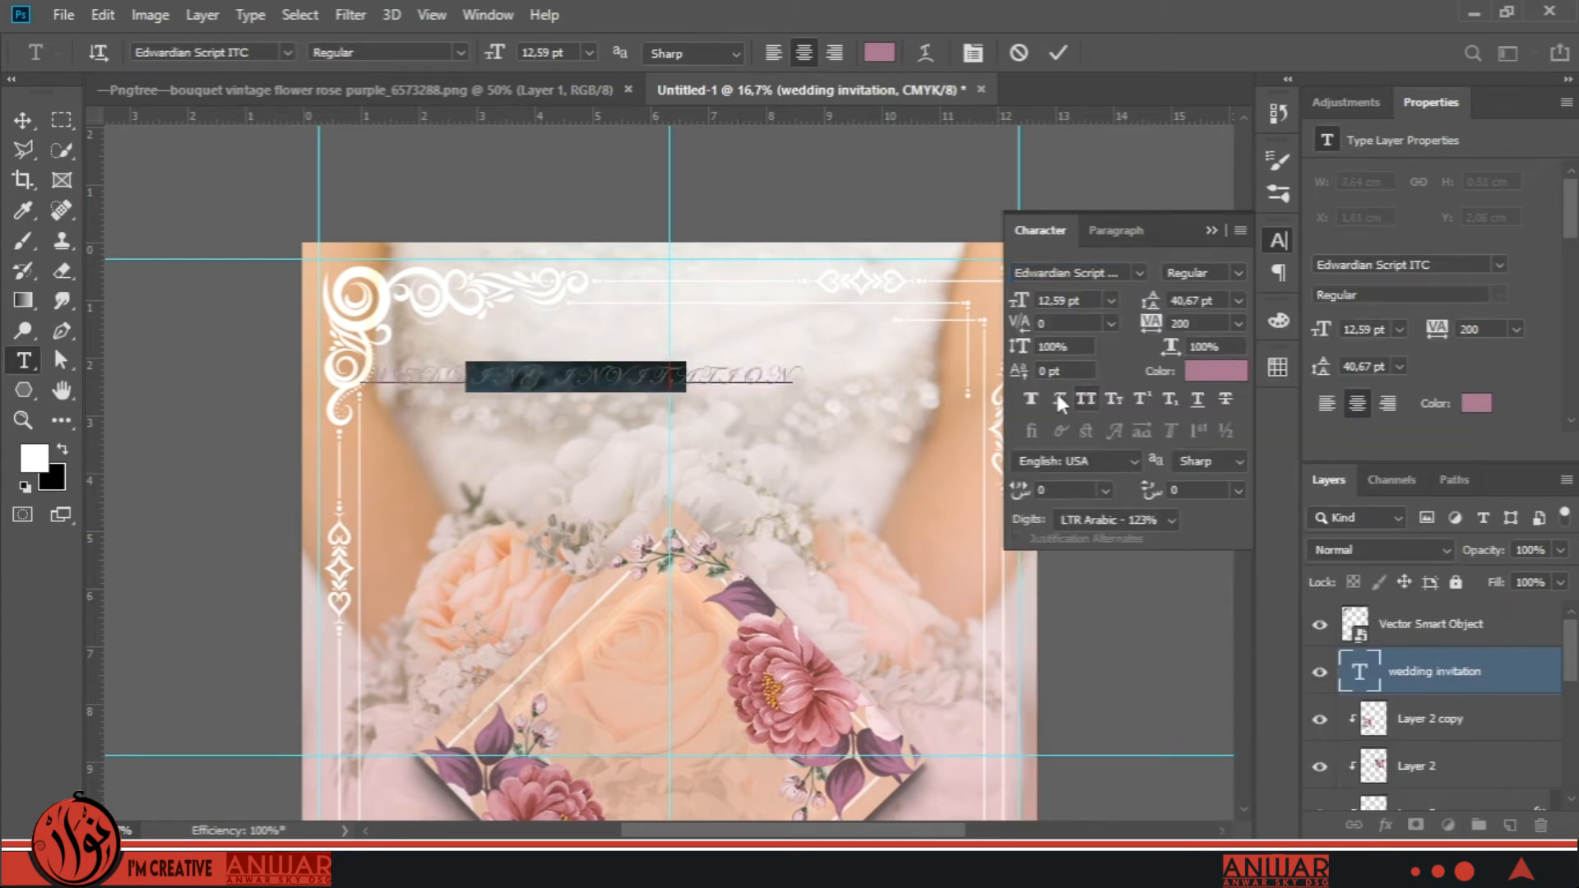
Apply all caps to only the initial letters of both words in the lowercase title.
{"action": "left_click", "coordinate": [577, 377]}
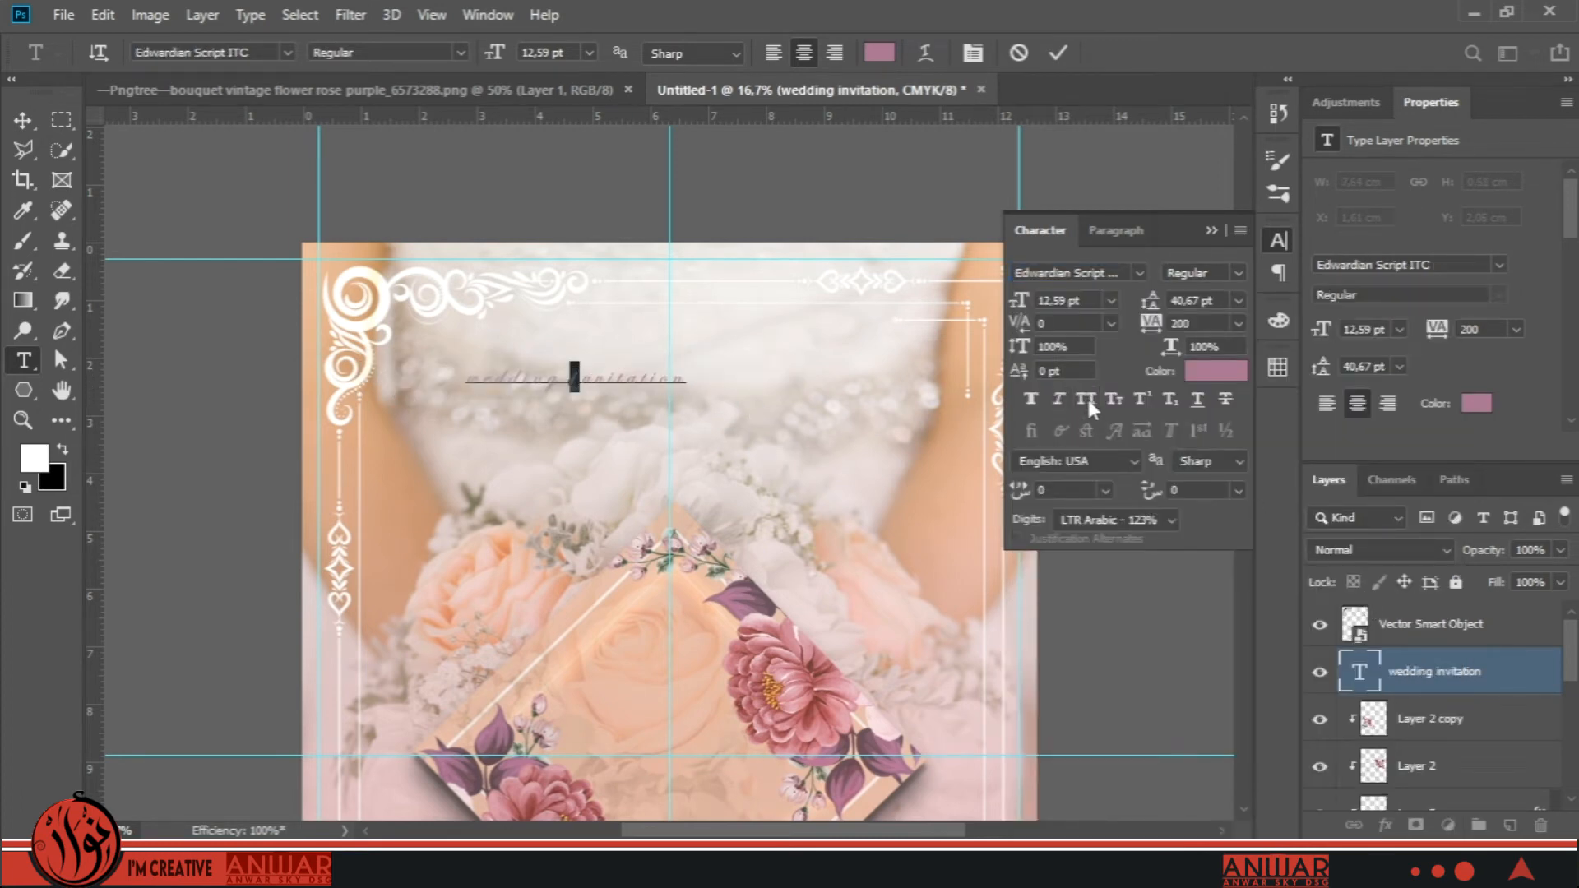
{"action": "left_click_drag", "start_coordinate": [457, 383], "coordinate": [477, 380]}
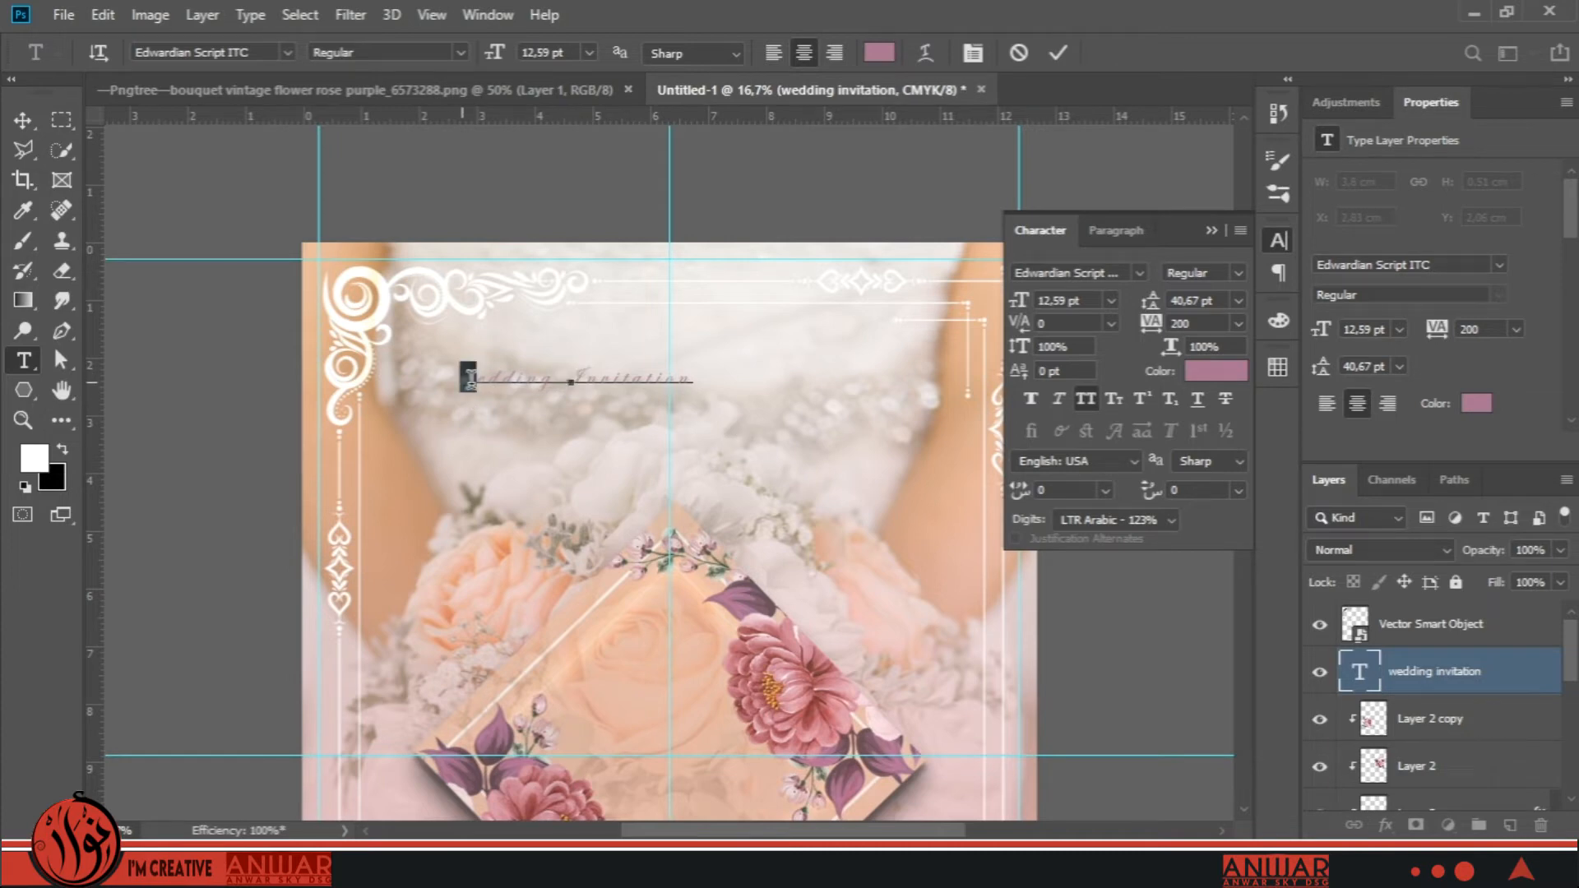
{"action": "left_click", "coordinate": [1087, 396]}
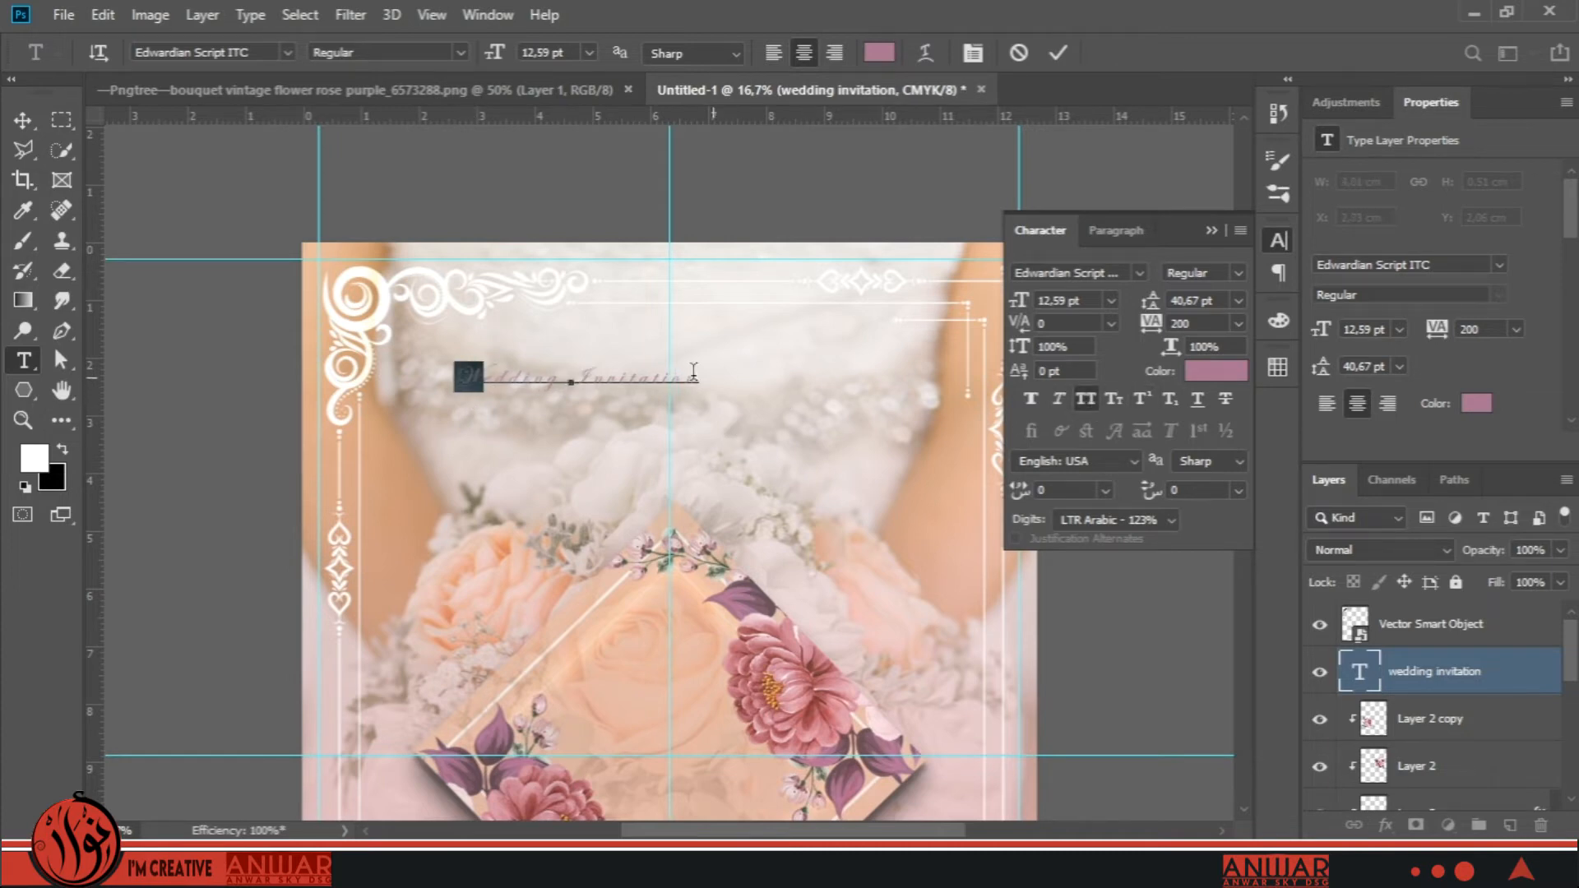
Try all caps and small caps on the whole title, then switch the capitals off.
{"action": "key", "text": "ctrl+a"}
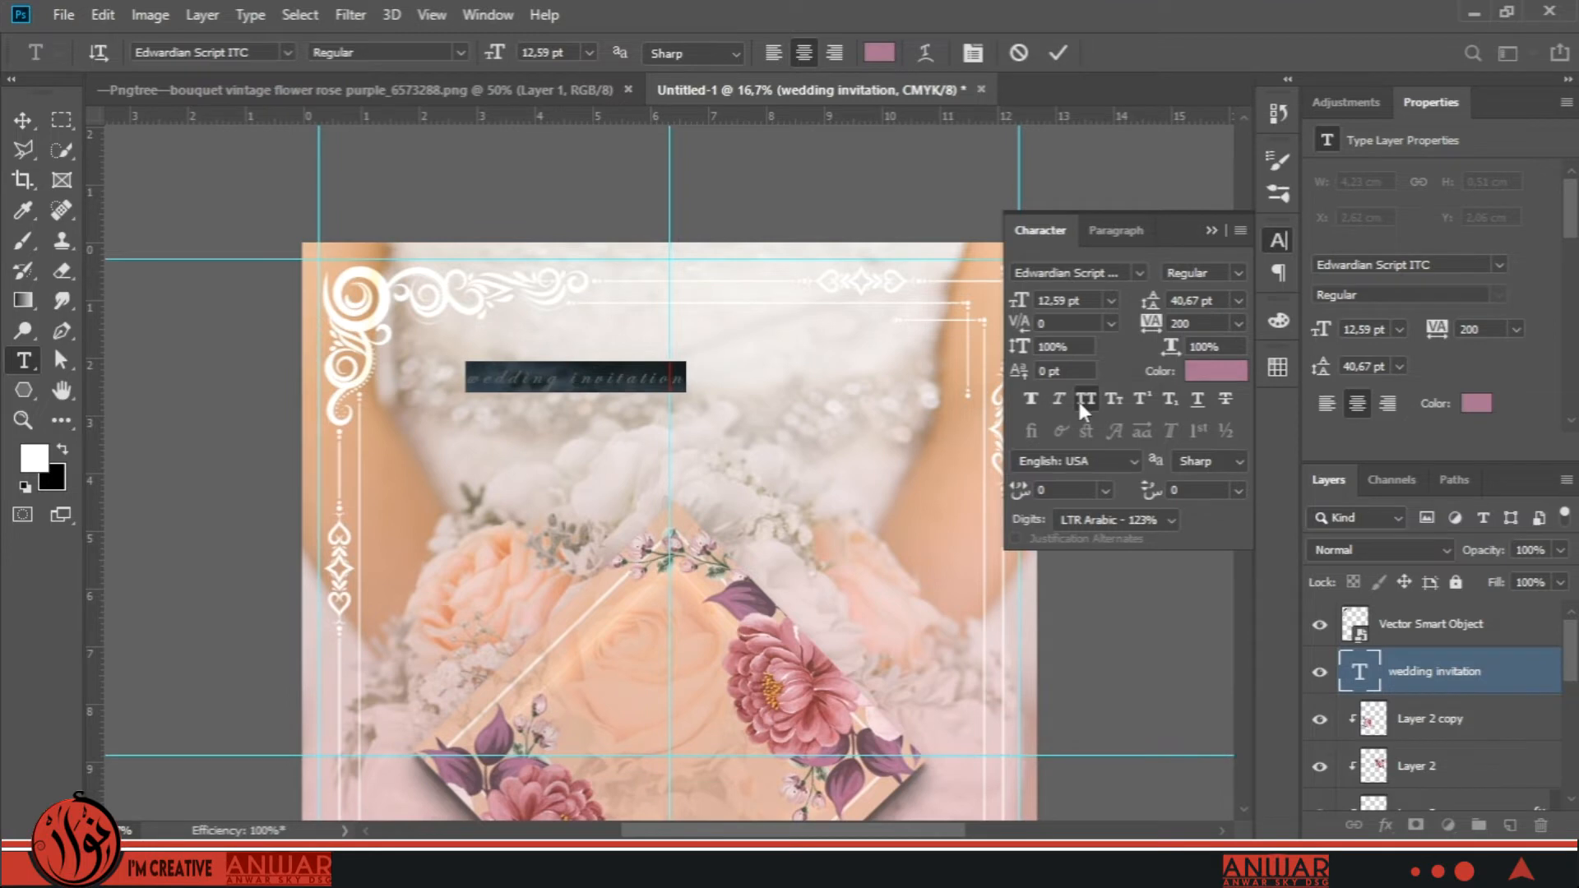
{"action": "left_click", "coordinate": [1078, 398]}
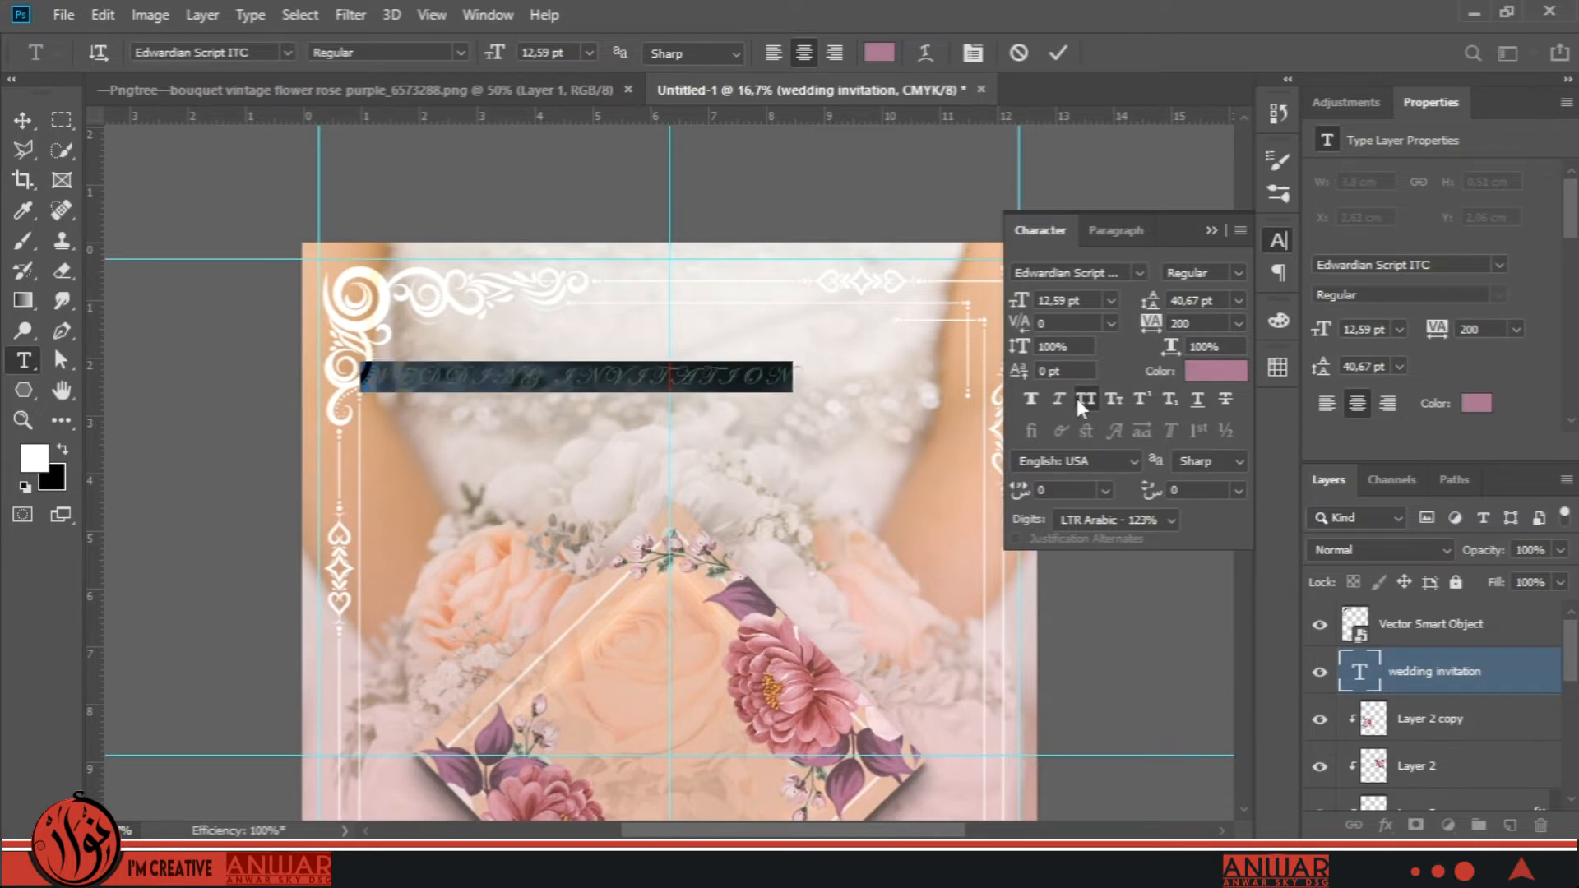
{"action": "left_click", "coordinate": [1112, 399]}
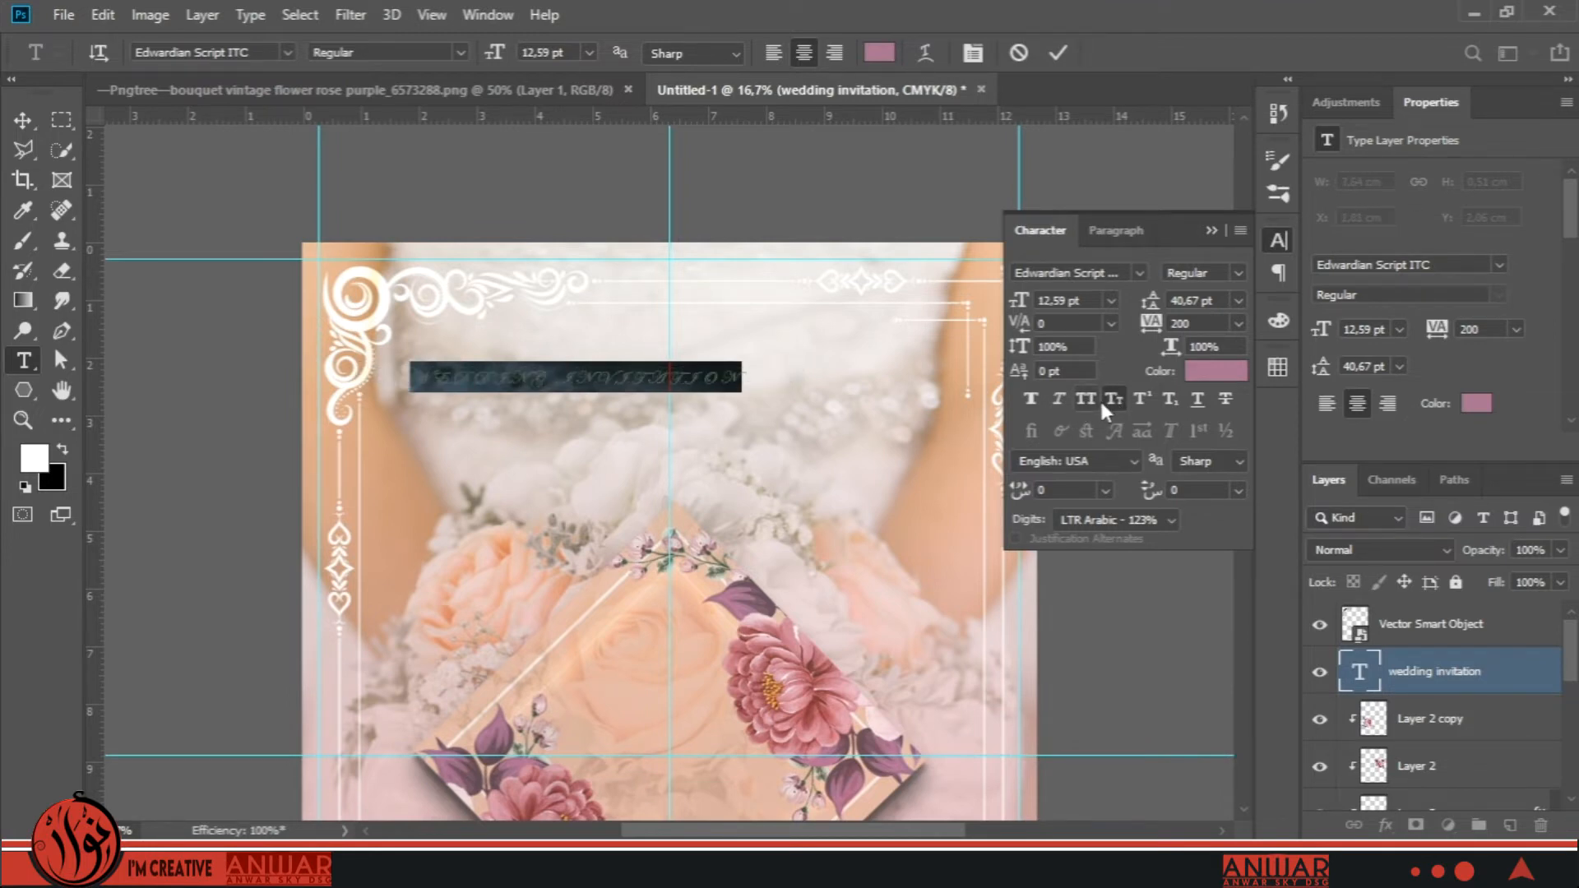
{"action": "left_click", "coordinate": [1087, 398]}
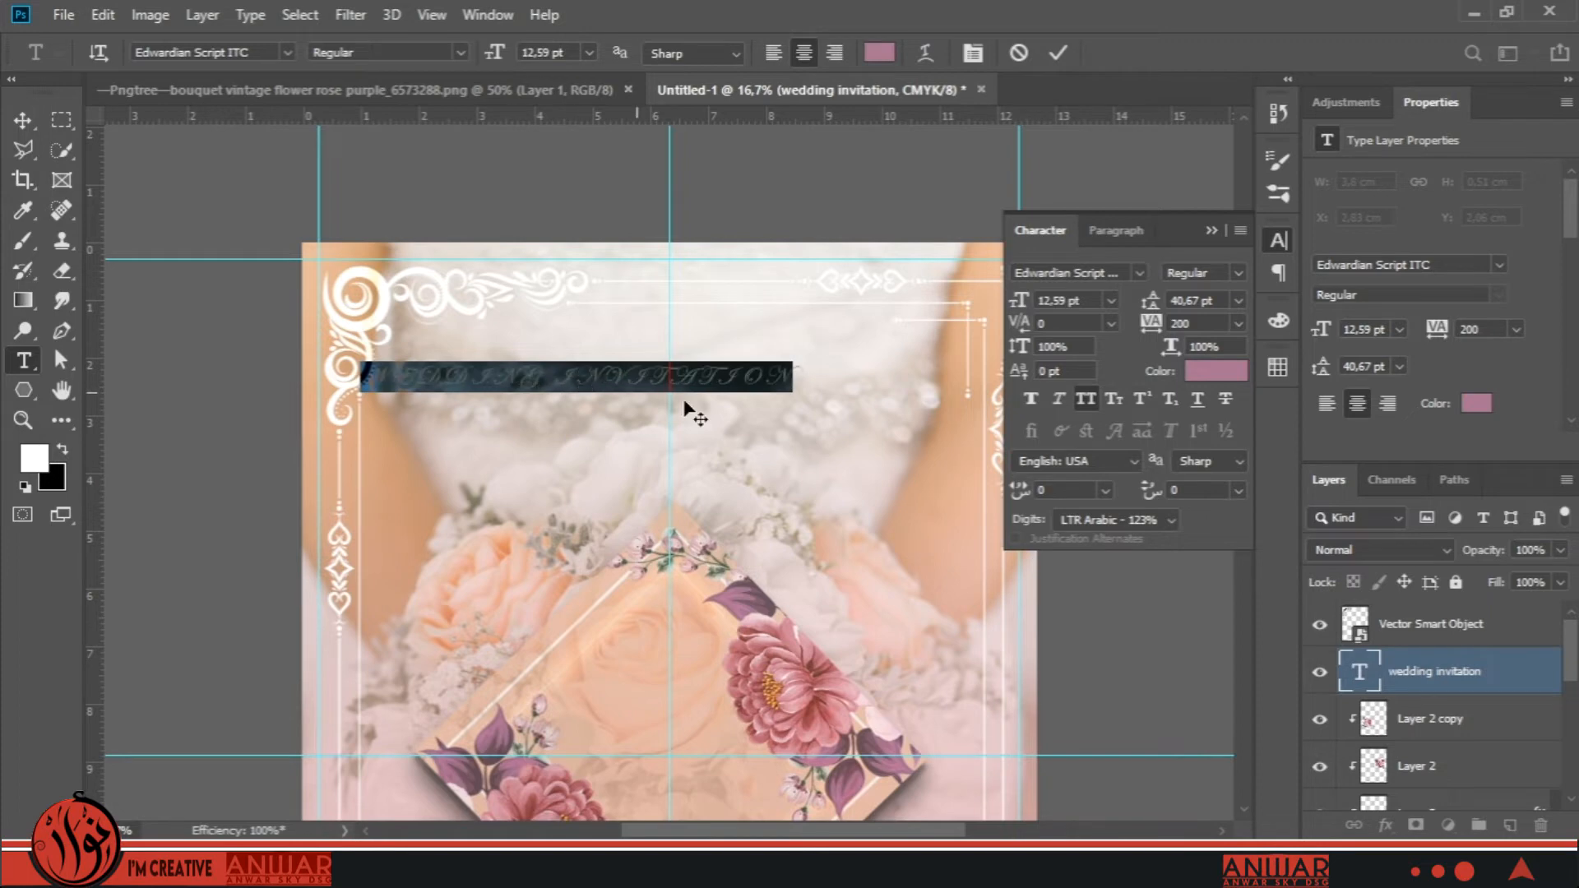
{"action": "left_click", "coordinate": [1086, 399]}
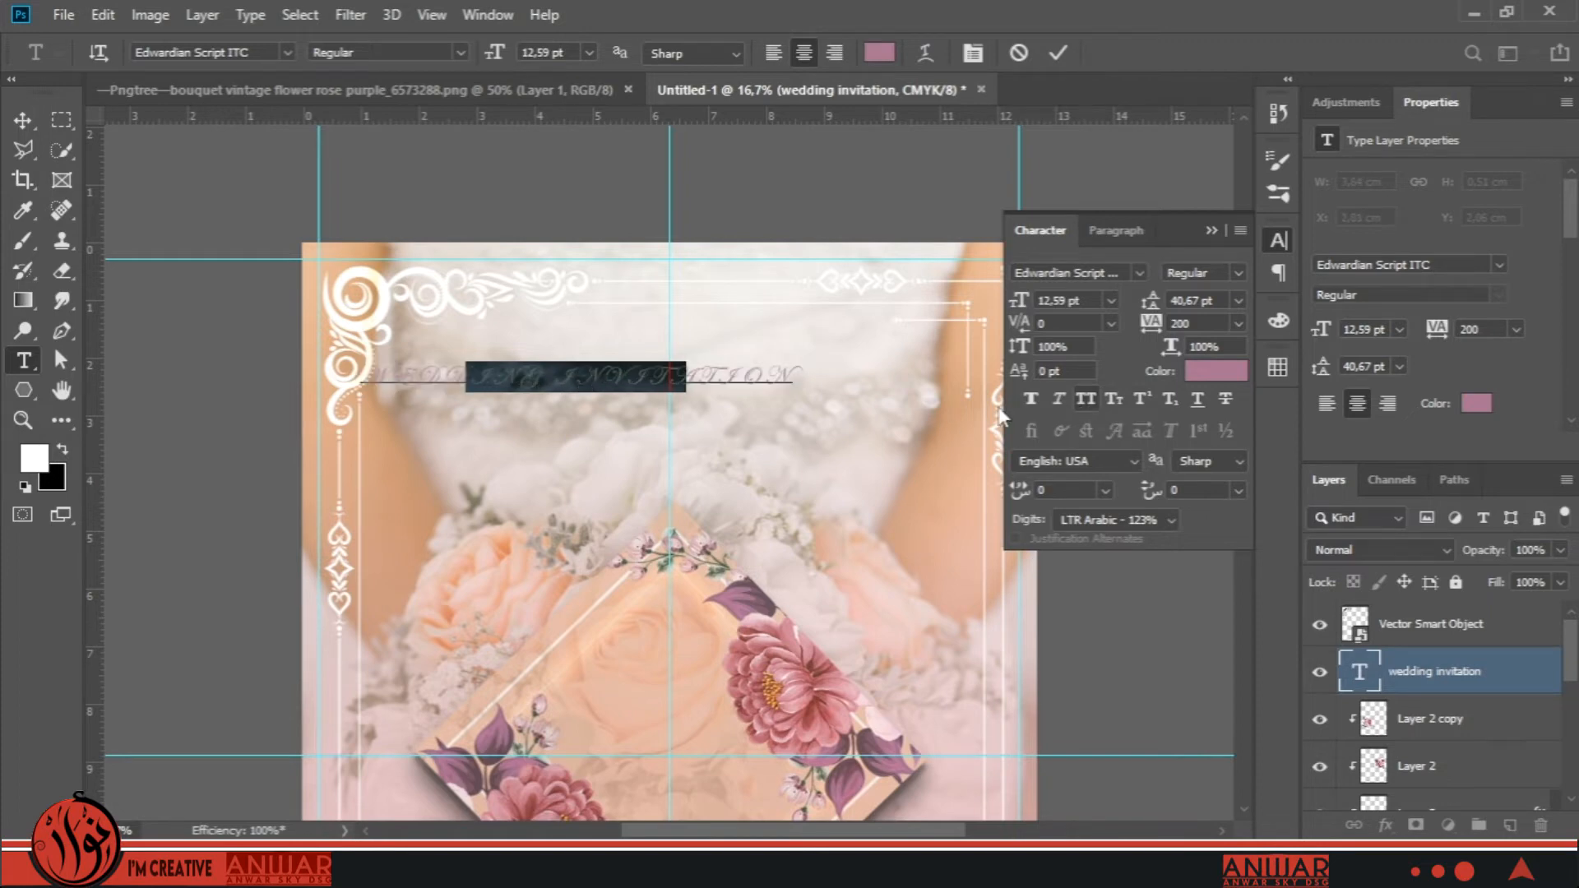
Capitalise only the I and the W so the title reads Wedding Invitation.
{"action": "left_click", "coordinate": [576, 380]}
{"action": "left_click", "coordinate": [1091, 403]}
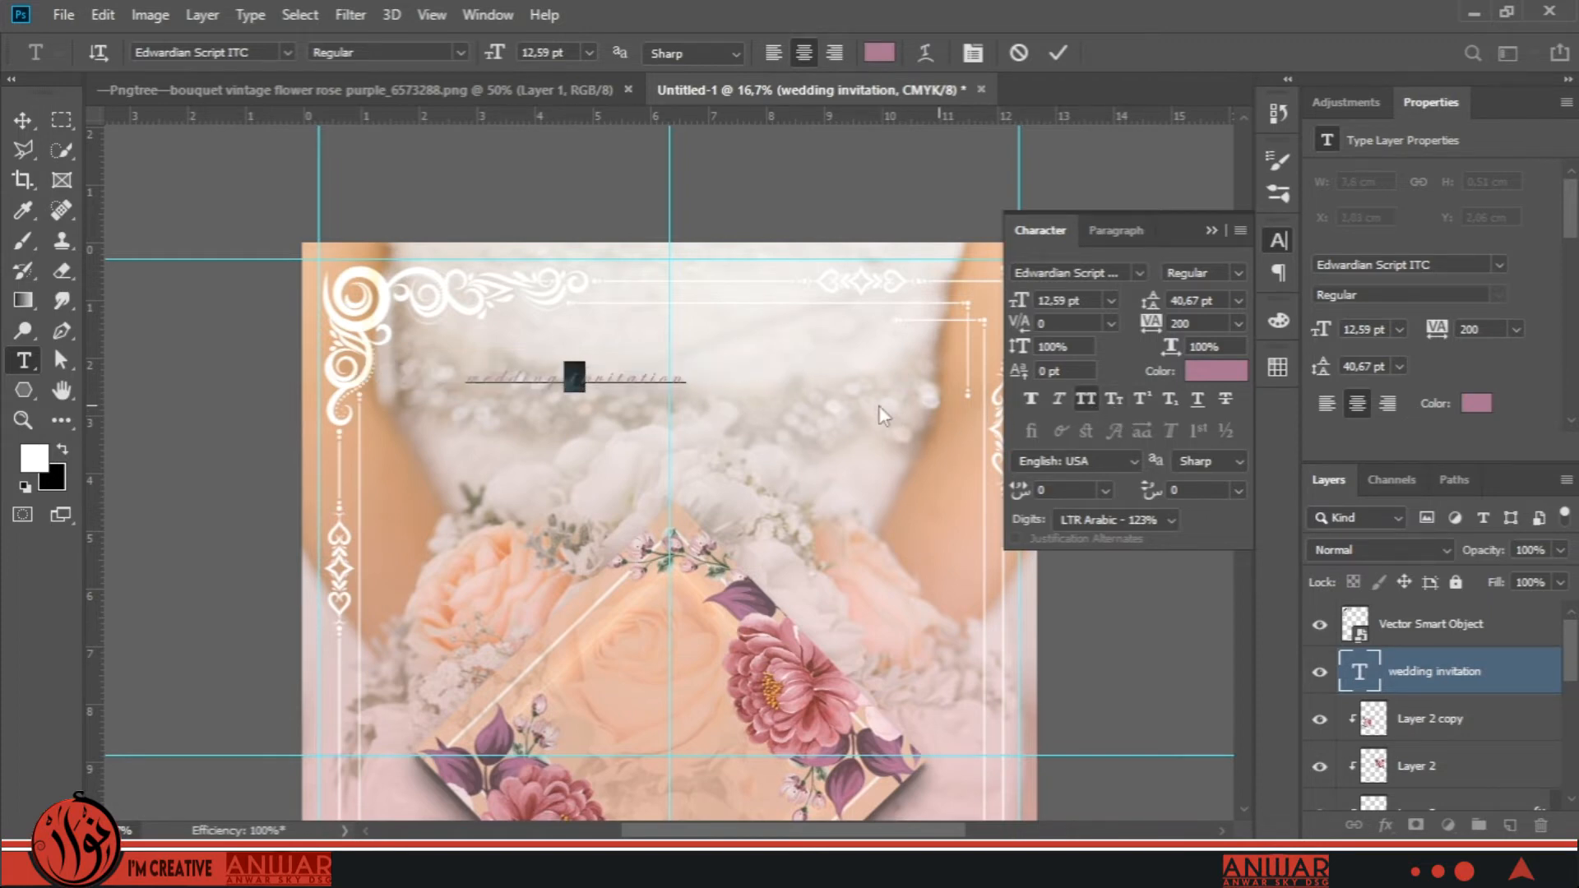
{"action": "left_click_drag", "start_coordinate": [477, 379], "coordinate": [465, 378]}
{"action": "left_click", "coordinate": [1088, 402]}
Make the whole title faux bold and enlarge it to 25,59 pt.
{"action": "left_click_drag", "start_coordinate": [706, 378], "coordinate": [543, 393]}
{"action": "left_click", "coordinate": [1030, 399]}
{"action": "mouse_move", "coordinate": [1022, 306]}
{"action": "left_mouse_down"}
{"action": "mouse_move", "coordinate": [1057, 313]}
{"action": "mouse_move", "coordinate": [1039, 319]}
{"action": "left_mouse_up"}
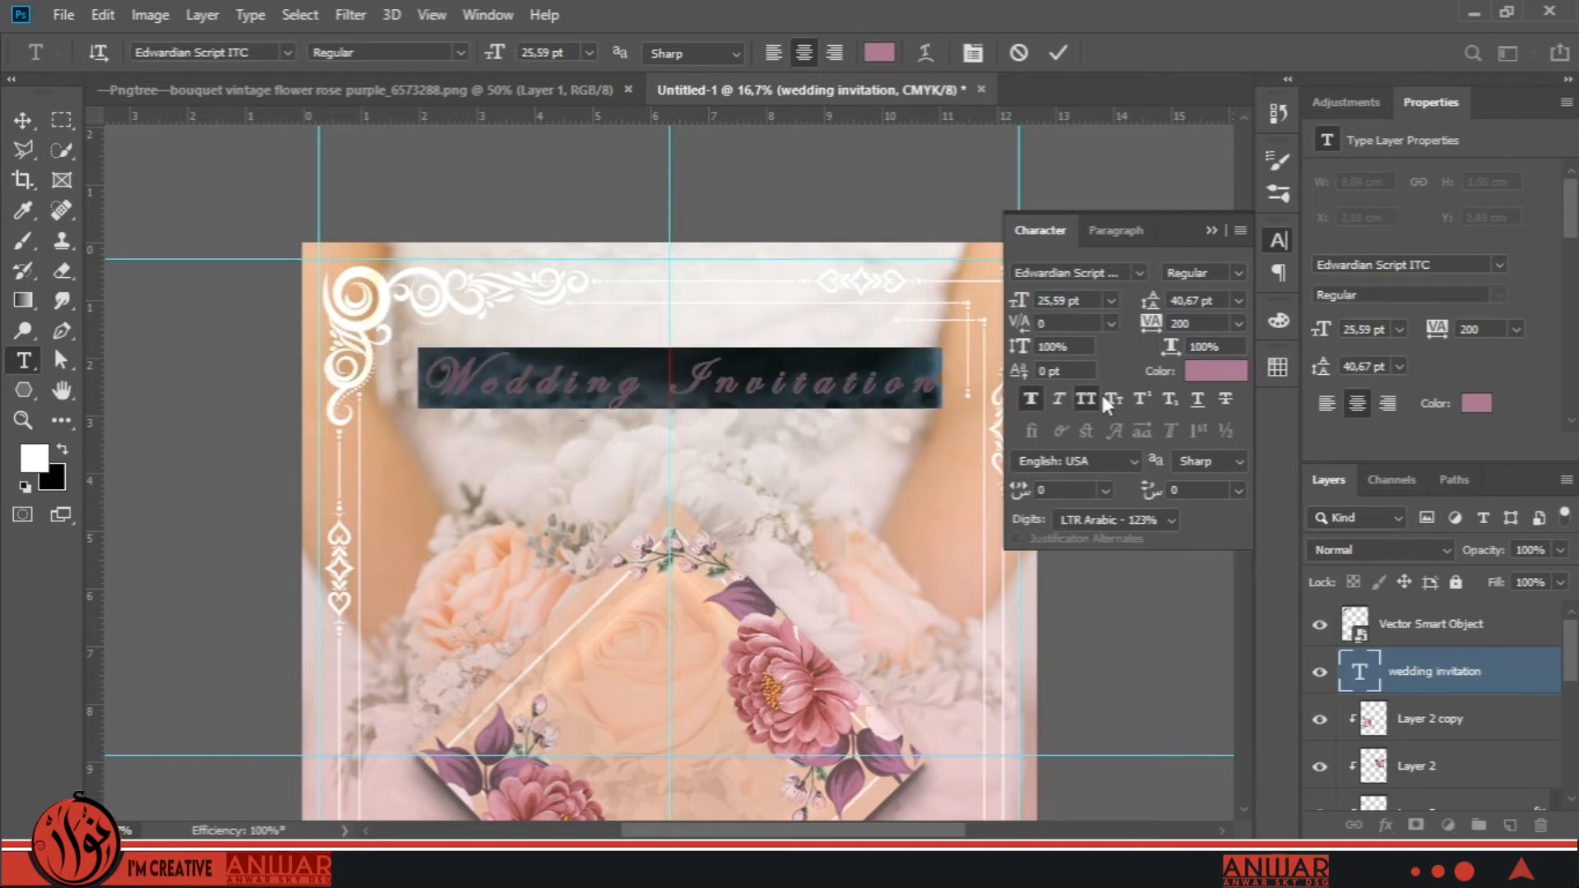
{"action": "left_click", "coordinate": [1354, 667]}
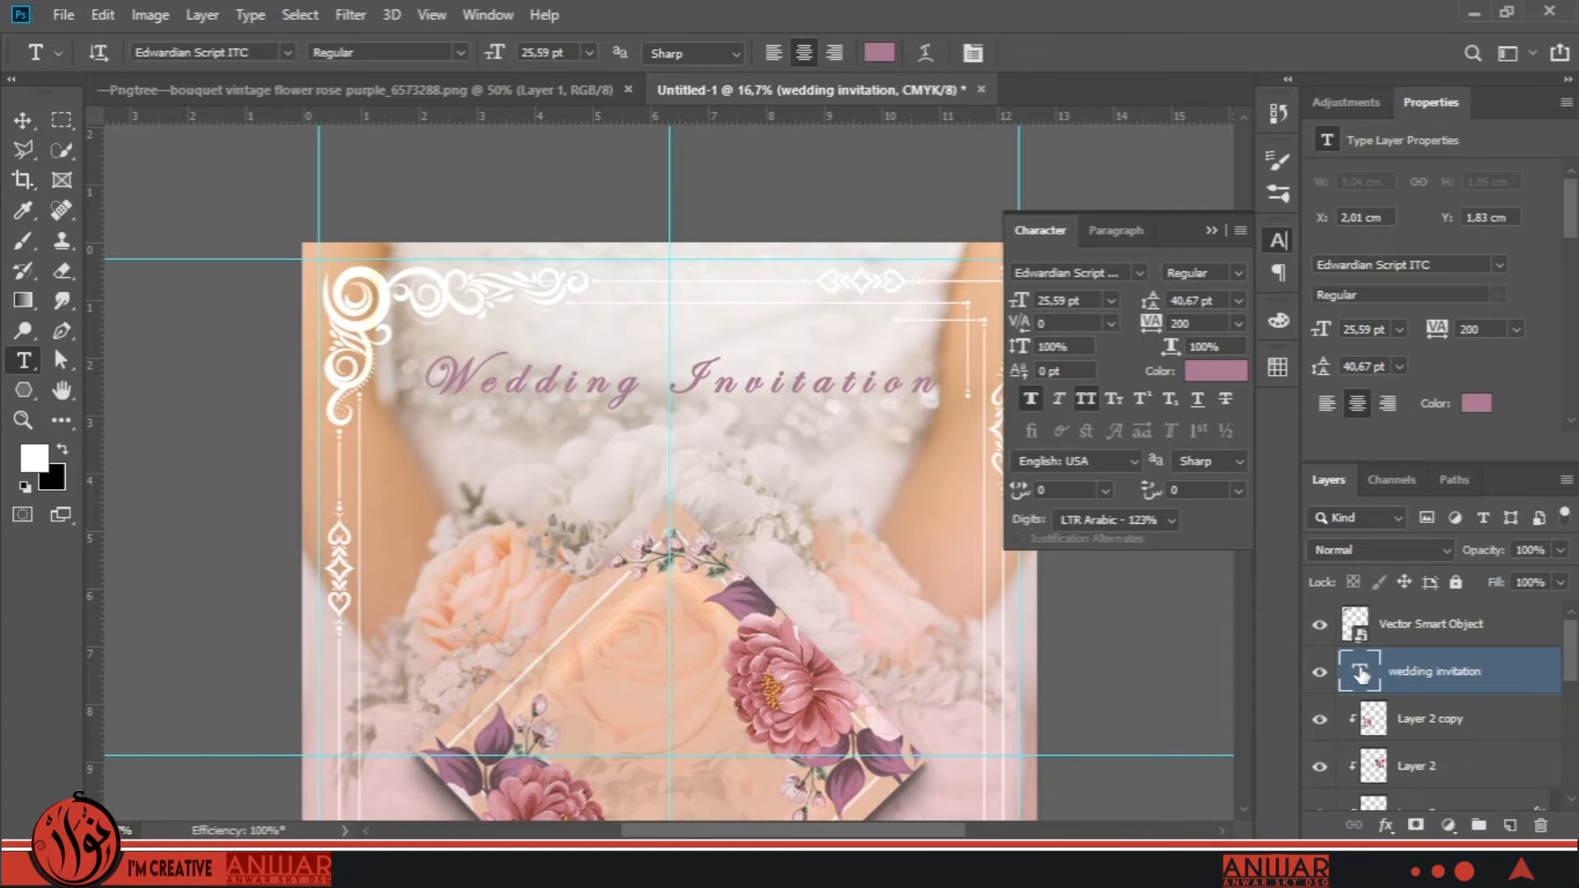
Tighten the title's letter tracking to 60.
{"action": "double_click", "coordinate": [1361, 672]}
{"action": "left_click_drag", "start_coordinate": [1149, 330], "coordinate": [1149, 328]}
{"action": "left_click", "coordinate": [1355, 668]}
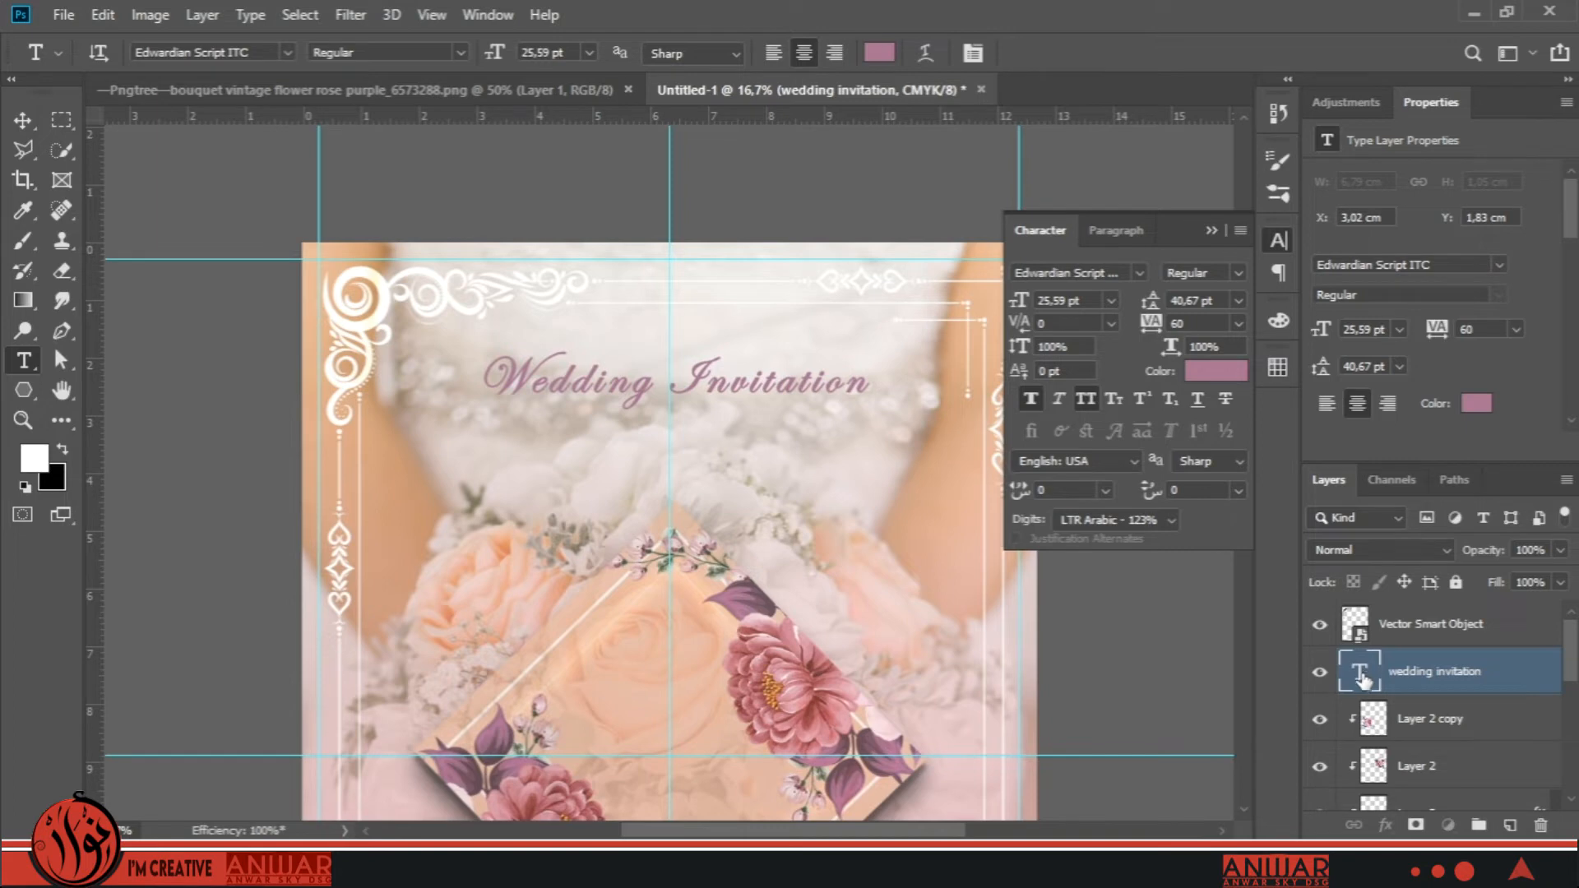
Recolour the title in the pink cf8796 sampled from the large flower on the diamond.
{"action": "double_click", "coordinate": [1360, 672]}
{"action": "left_click", "coordinate": [1205, 375]}
{"action": "left_click_drag", "start_coordinate": [794, 632], "coordinate": [791, 639]}
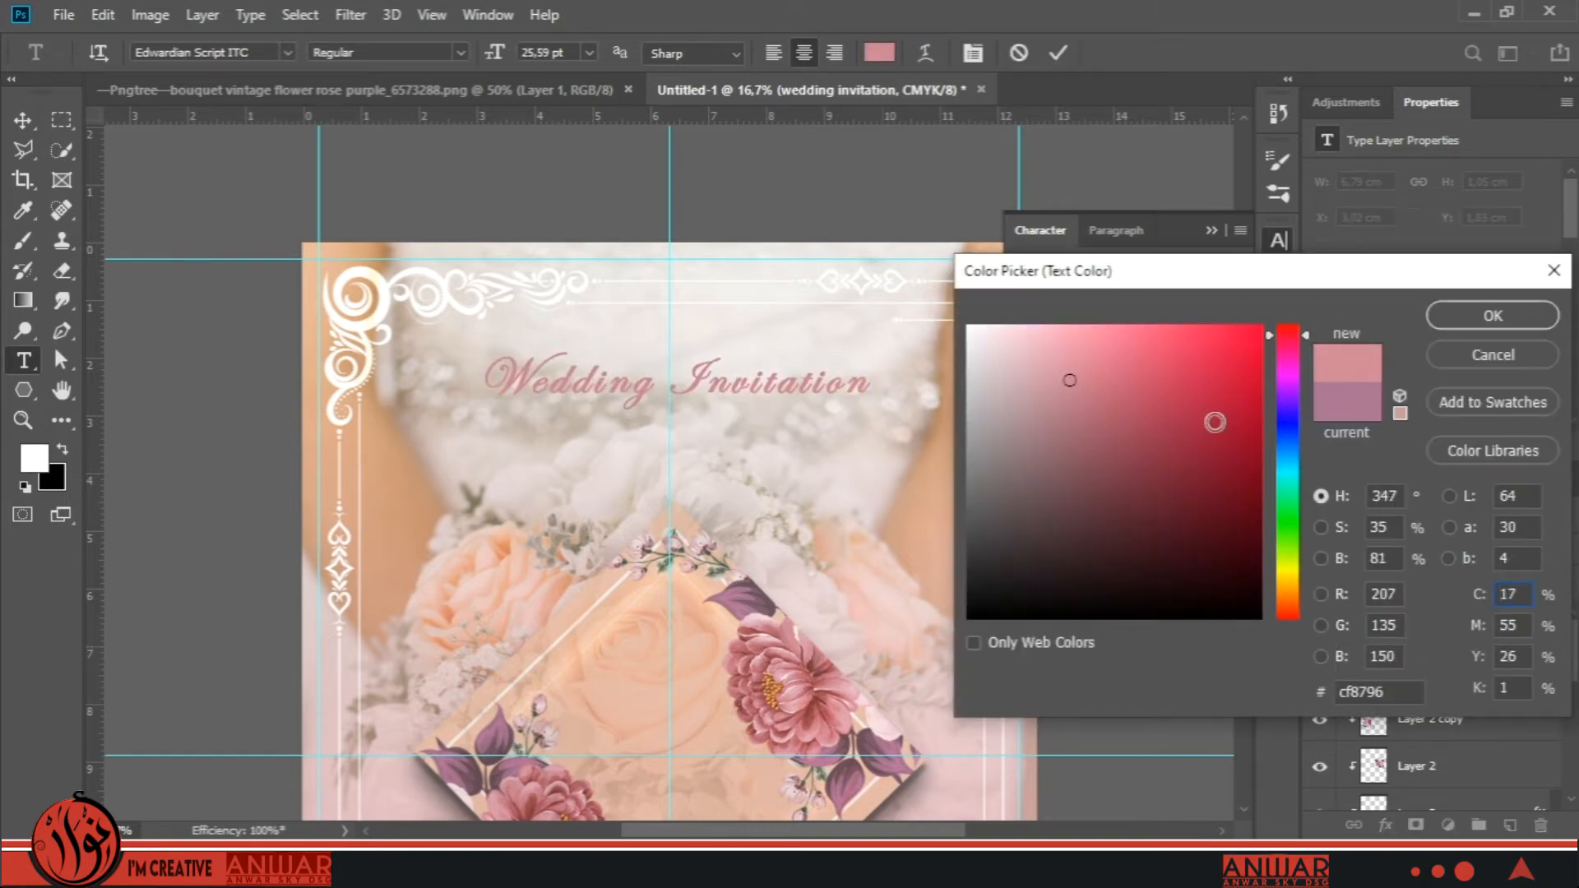
{"action": "left_click", "coordinate": [1479, 320]}
{"action": "left_click", "coordinate": [1538, 681]}
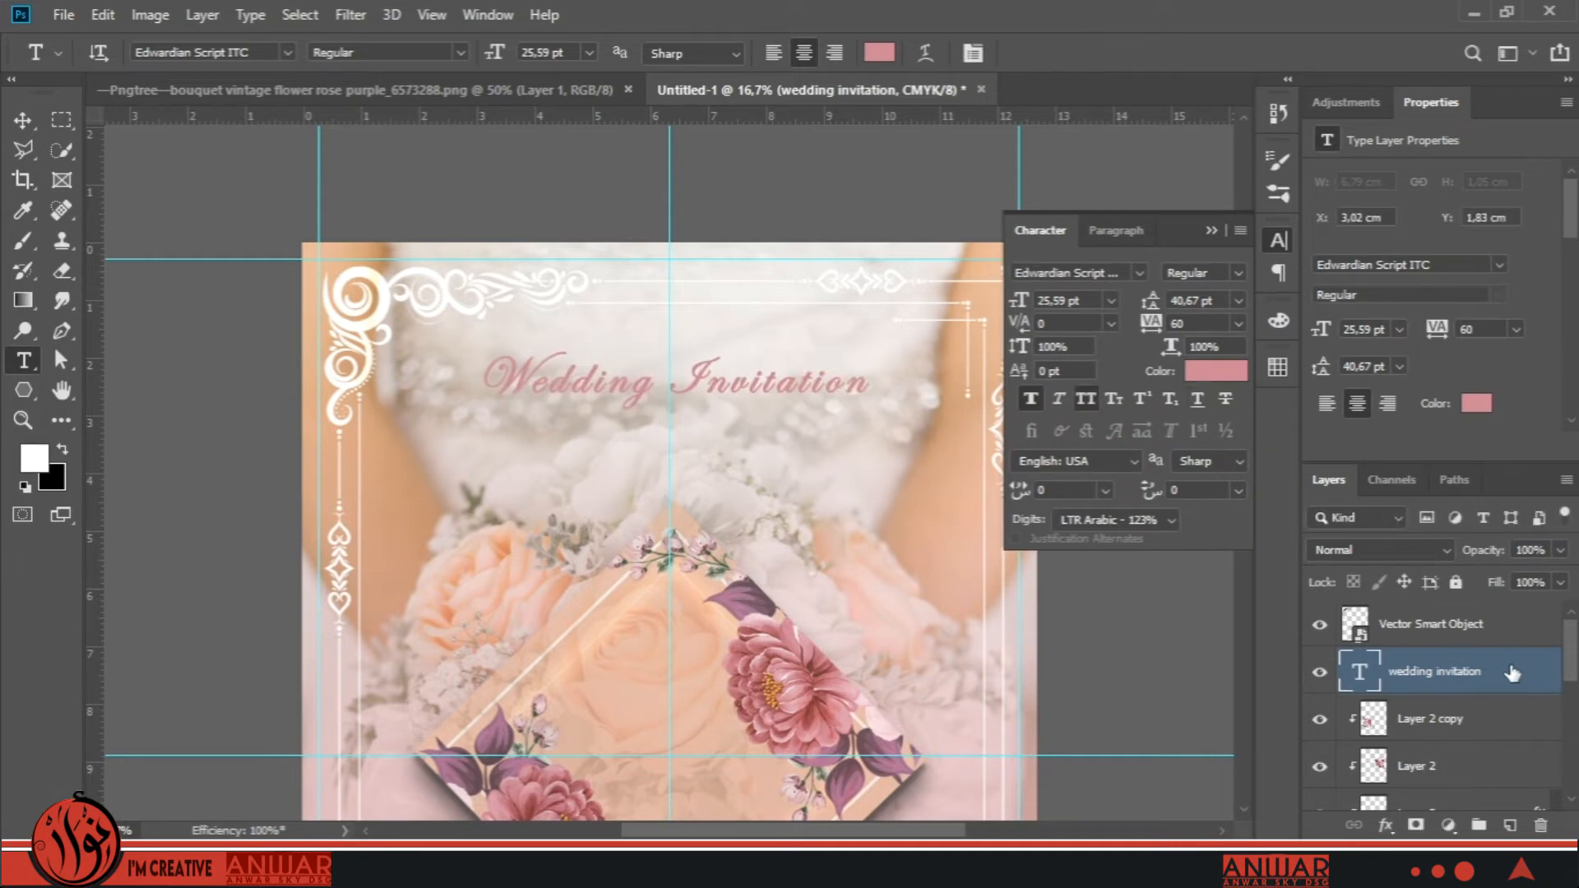
Add a drop shadow to the title layer with a distance of 6 px and a size of 1 px.
{"action": "double_click", "coordinate": [1512, 673]}
{"action": "left_click_drag", "start_coordinate": [820, 167], "coordinate": [899, 160]}
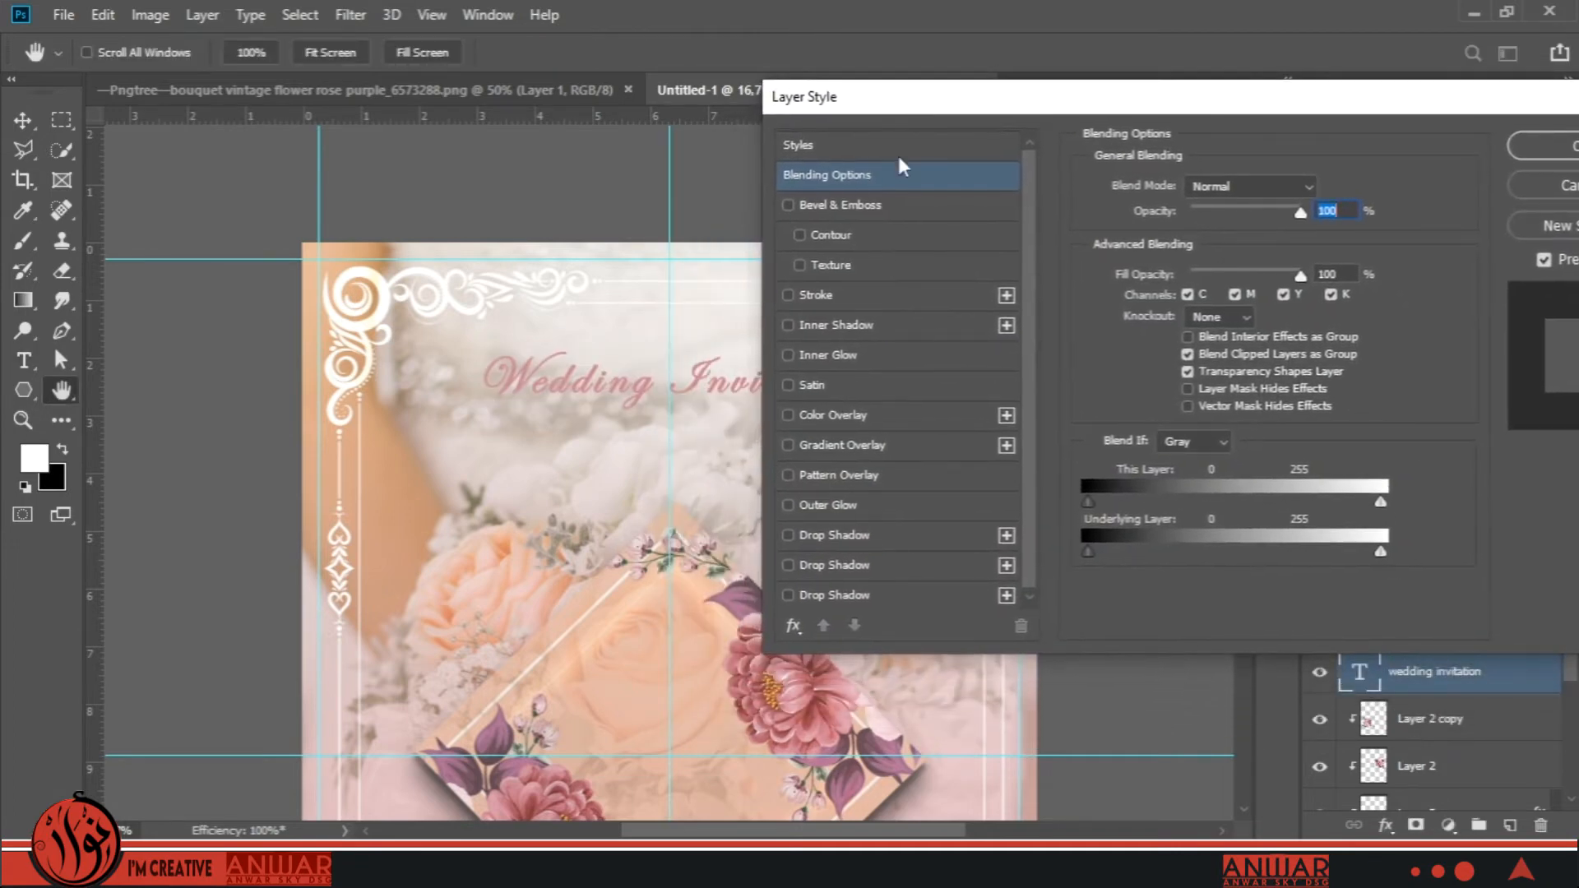
{"action": "left_click", "coordinate": [835, 534]}
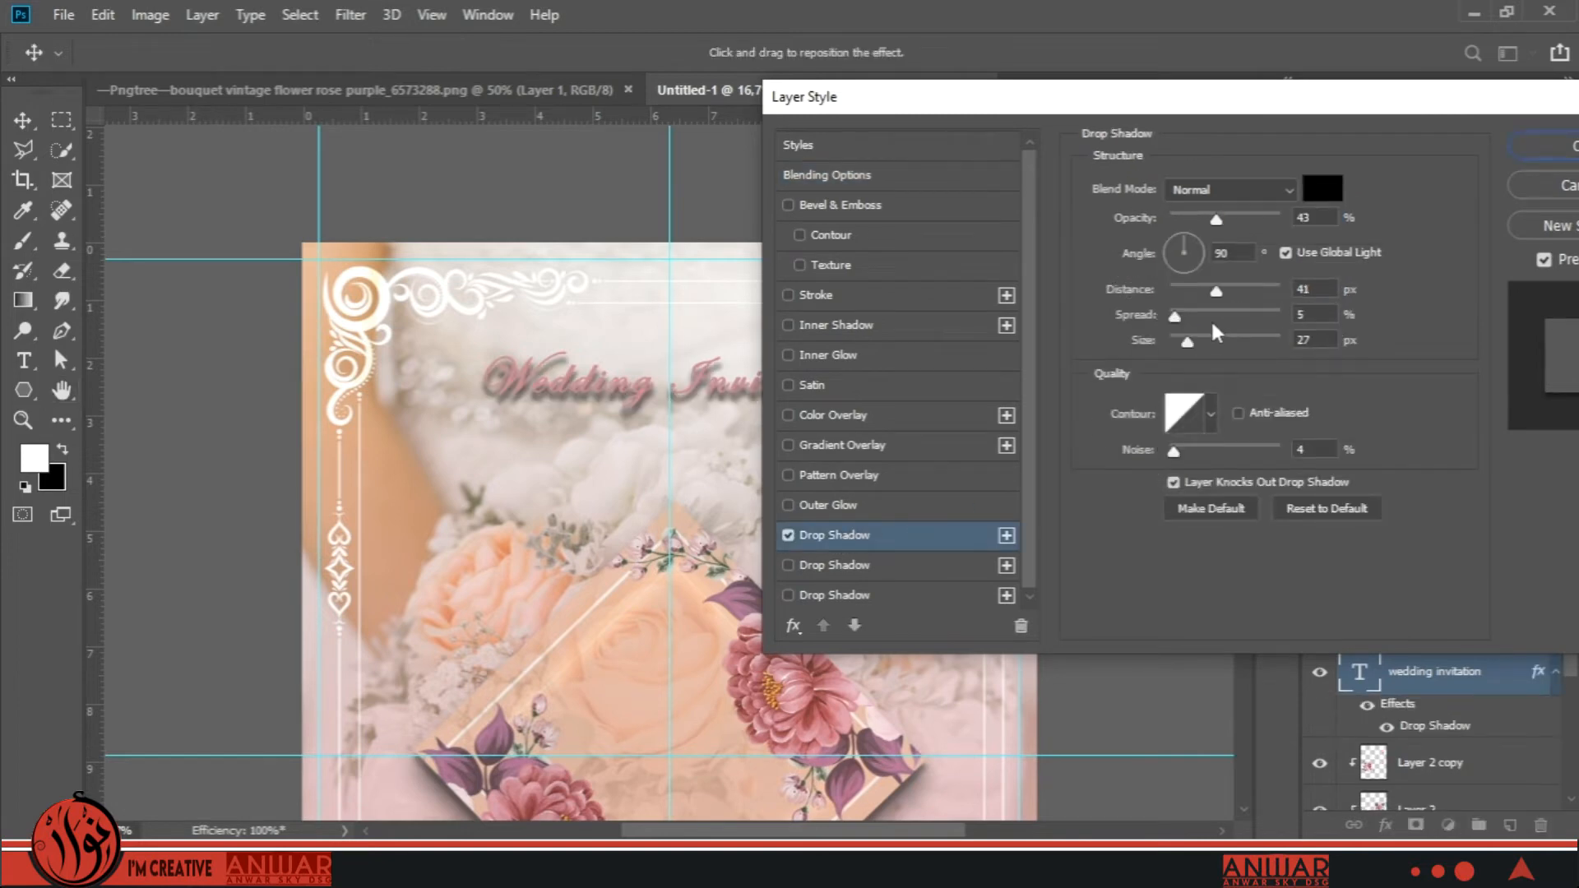
{"action": "left_click_drag", "start_coordinate": [1188, 340], "coordinate": [1179, 344]}
{"action": "left_click_drag", "start_coordinate": [1217, 294], "coordinate": [1179, 294]}
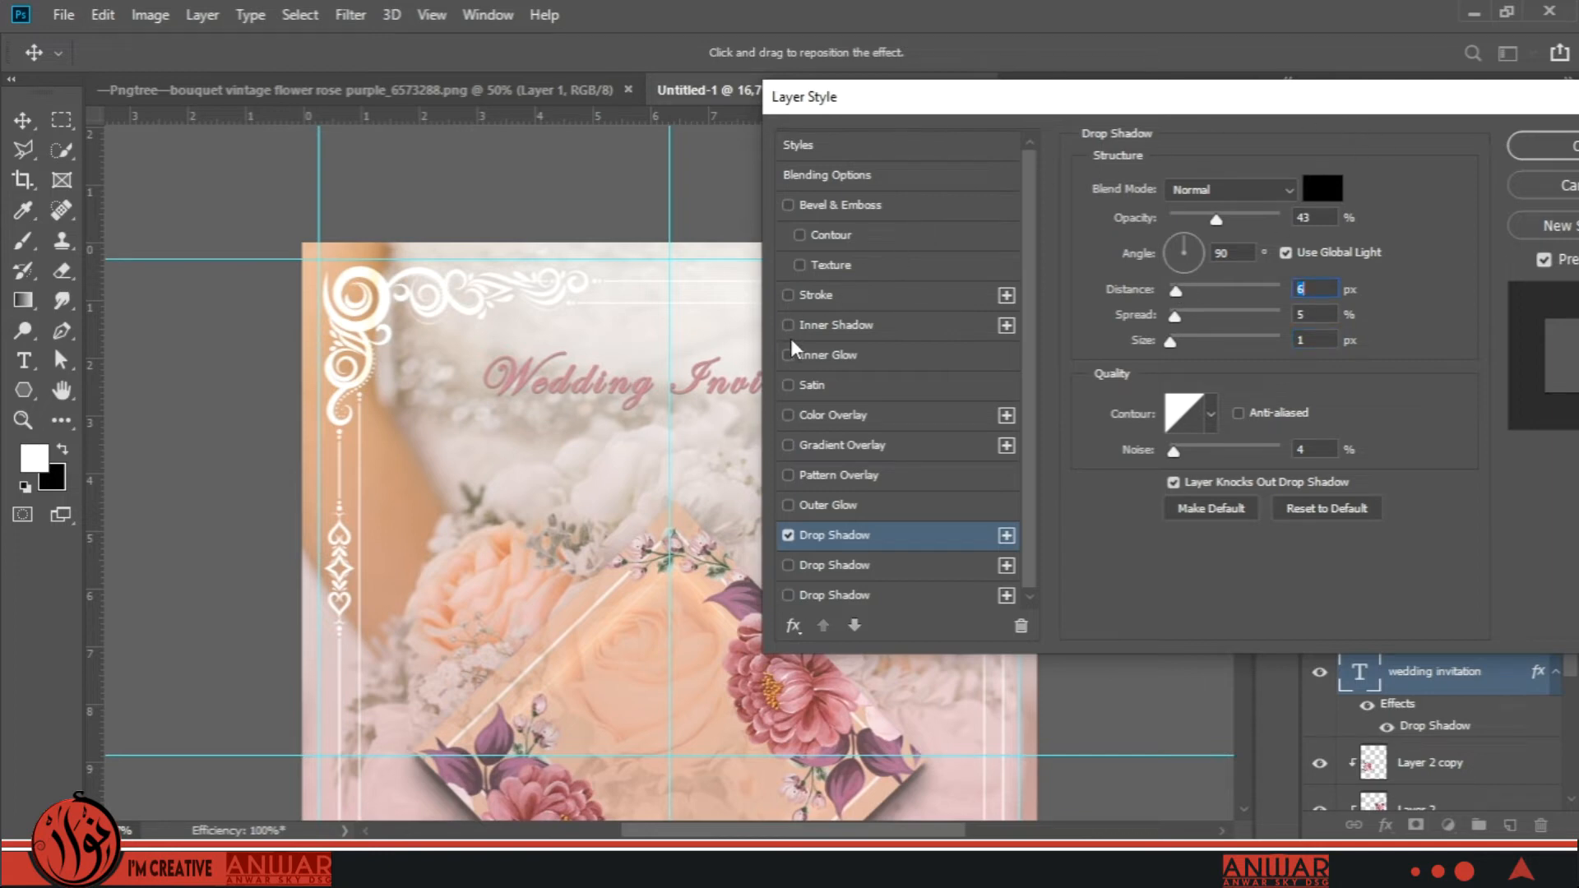
{"action": "left_click", "coordinate": [790, 385]}
{"action": "left_click", "coordinate": [788, 384]}
Add a stroke to the title layer in pale peach ffe6d3.
{"action": "left_click", "coordinate": [839, 294]}
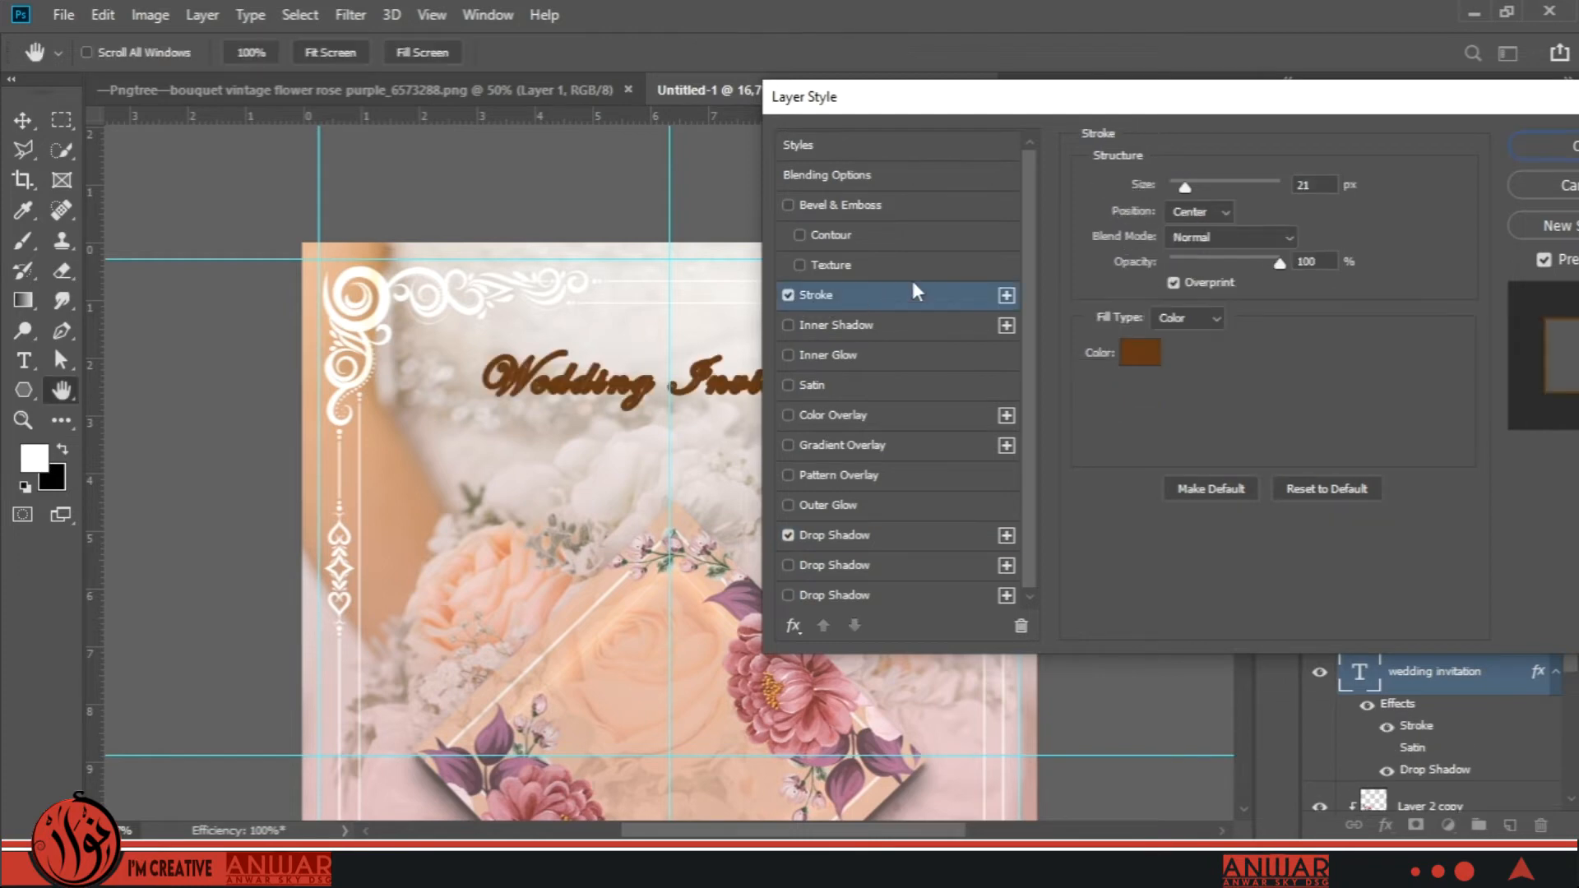
{"action": "left_click", "coordinate": [1139, 349]}
{"action": "left_click", "coordinate": [1021, 323]}
{"action": "left_click_drag", "start_coordinate": [1021, 312], "coordinate": [1018, 323]}
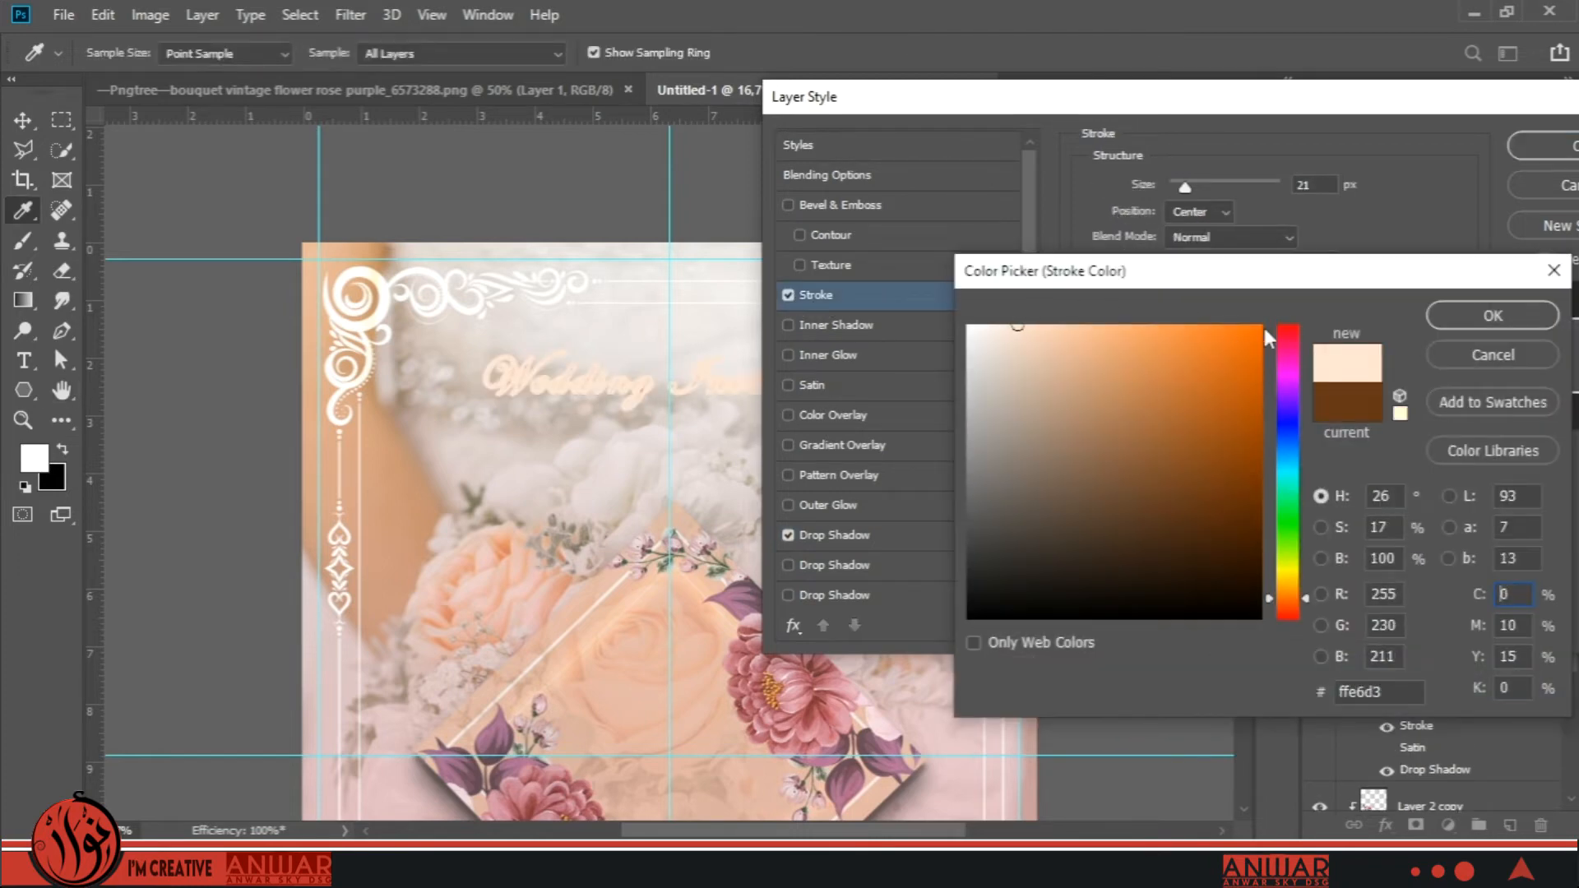
{"action": "left_click", "coordinate": [1448, 321]}
Place the title's stroke outside at 3 px and set the drop shadow distance to 9 px, applying the layer style.
{"action": "left_click", "coordinate": [1199, 212]}
{"action": "left_click", "coordinate": [1197, 223]}
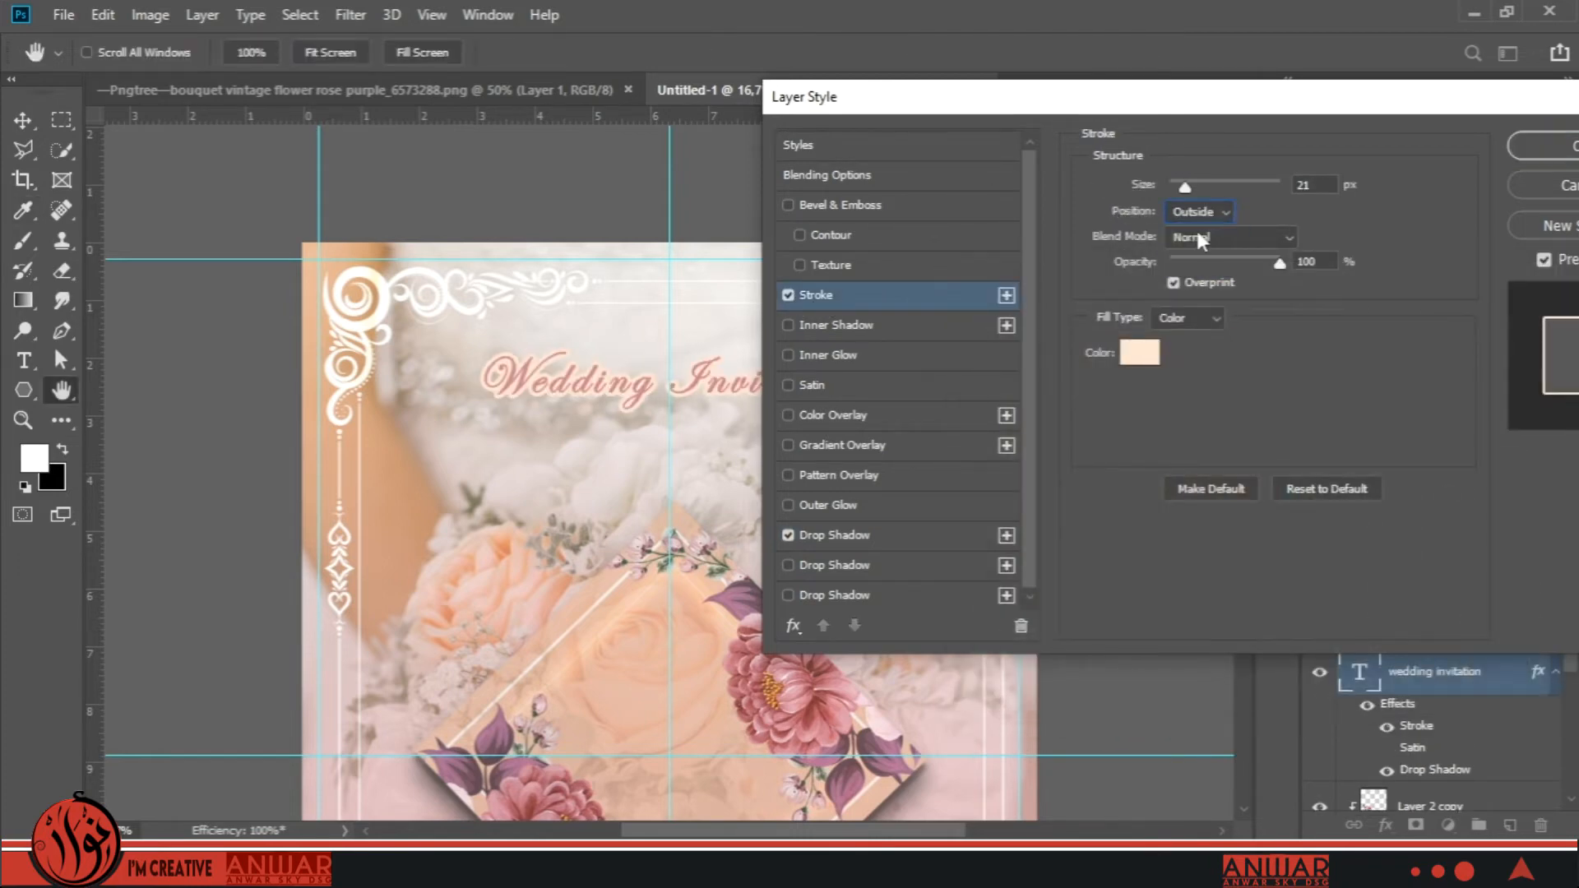
{"action": "left_click_drag", "start_coordinate": [1185, 189], "coordinate": [1174, 193]}
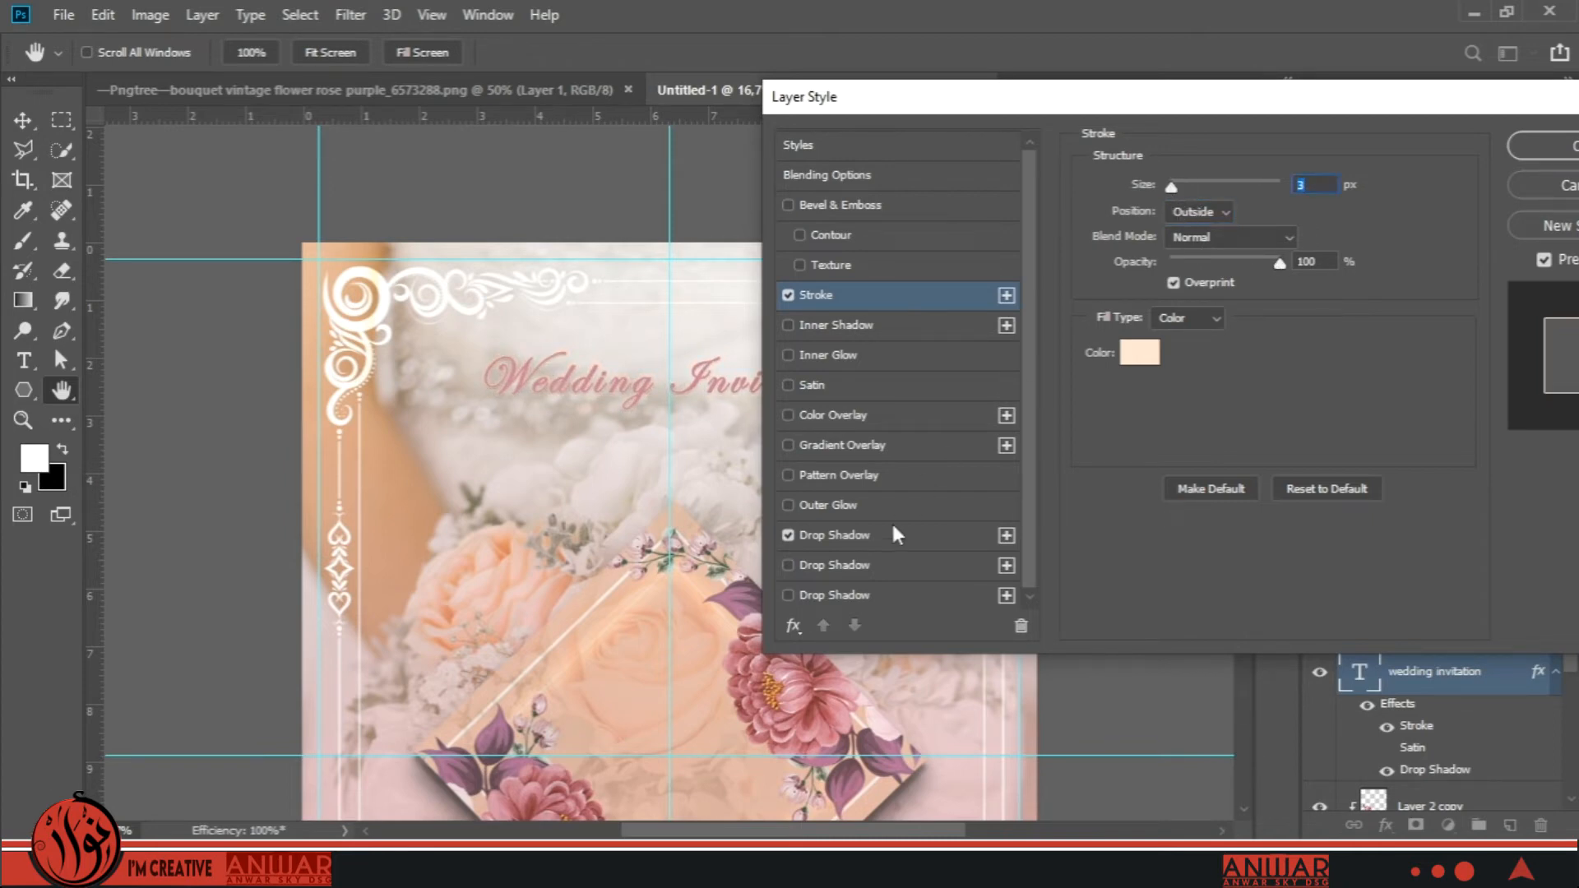
{"action": "left_click", "coordinate": [856, 540]}
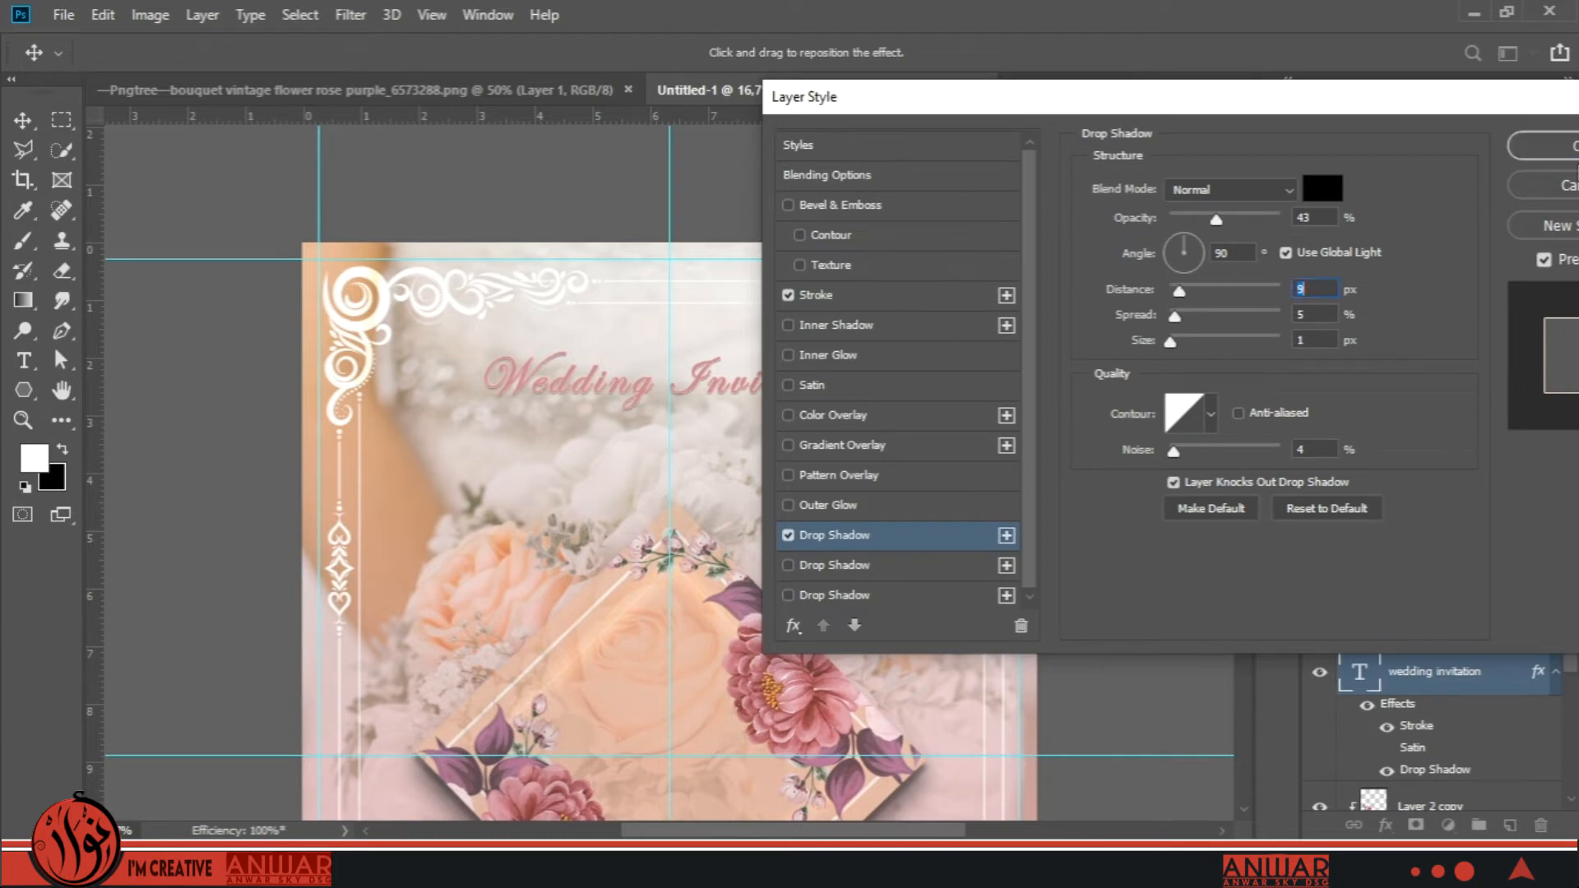
{"action": "key", "text": "Return"}
Create a placeholder paragraph text box about 6.2 cm wide below the title, set to 6,59 pt without all caps or faux bold.
{"action": "left_click_drag", "start_coordinate": [520, 435], "coordinate": [869, 469]}
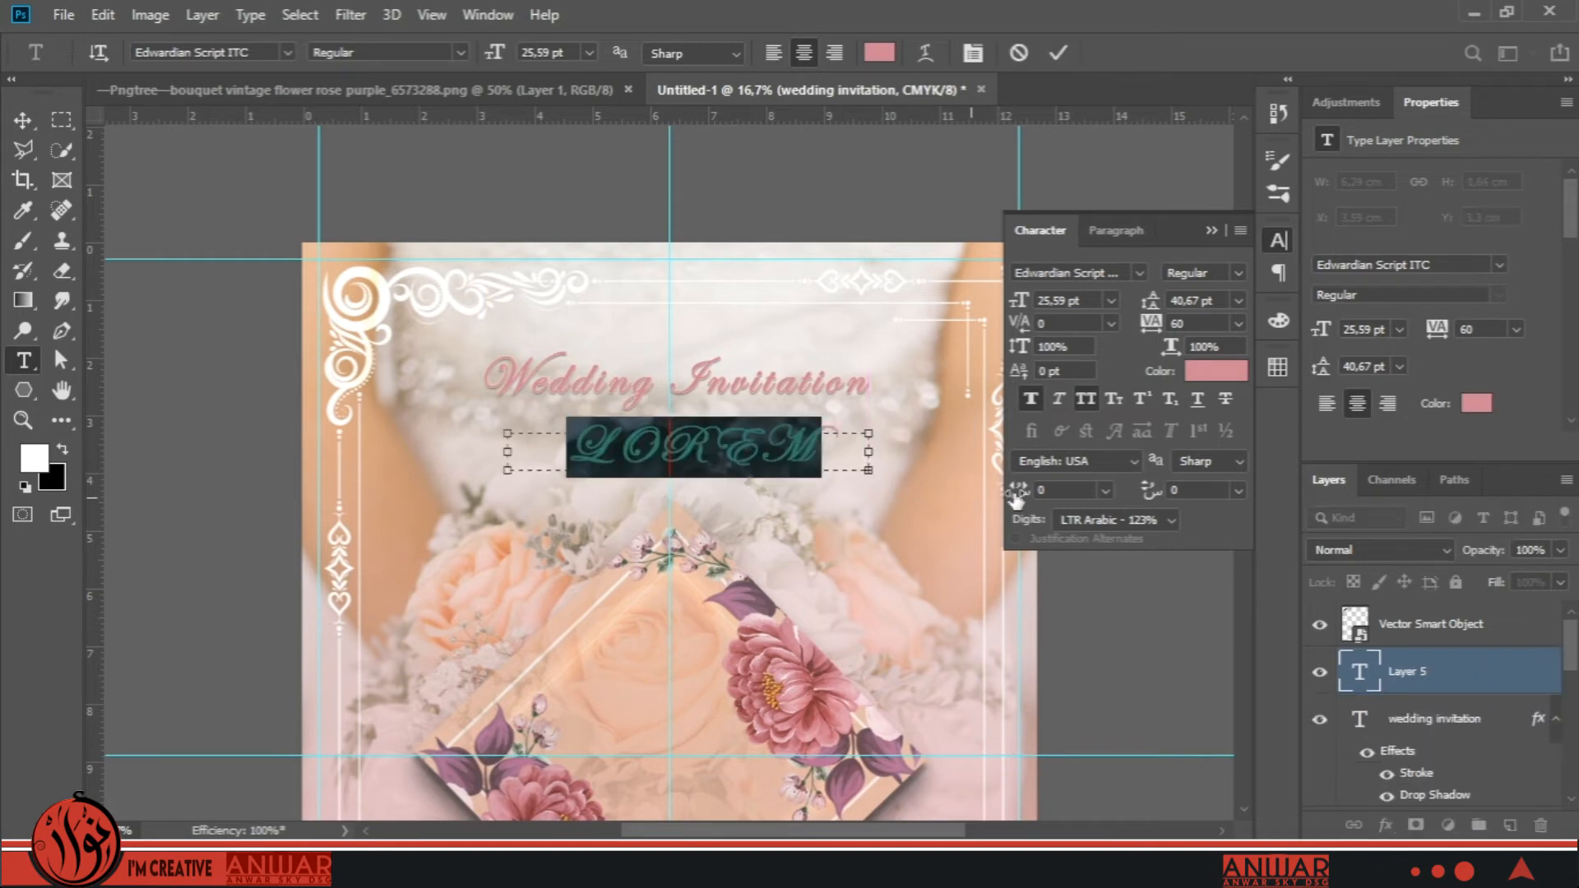
{"action": "left_click_drag", "start_coordinate": [1027, 315], "coordinate": [1005, 309]}
{"action": "left_click", "coordinate": [1085, 398]}
{"action": "left_click", "coordinate": [1028, 400]}
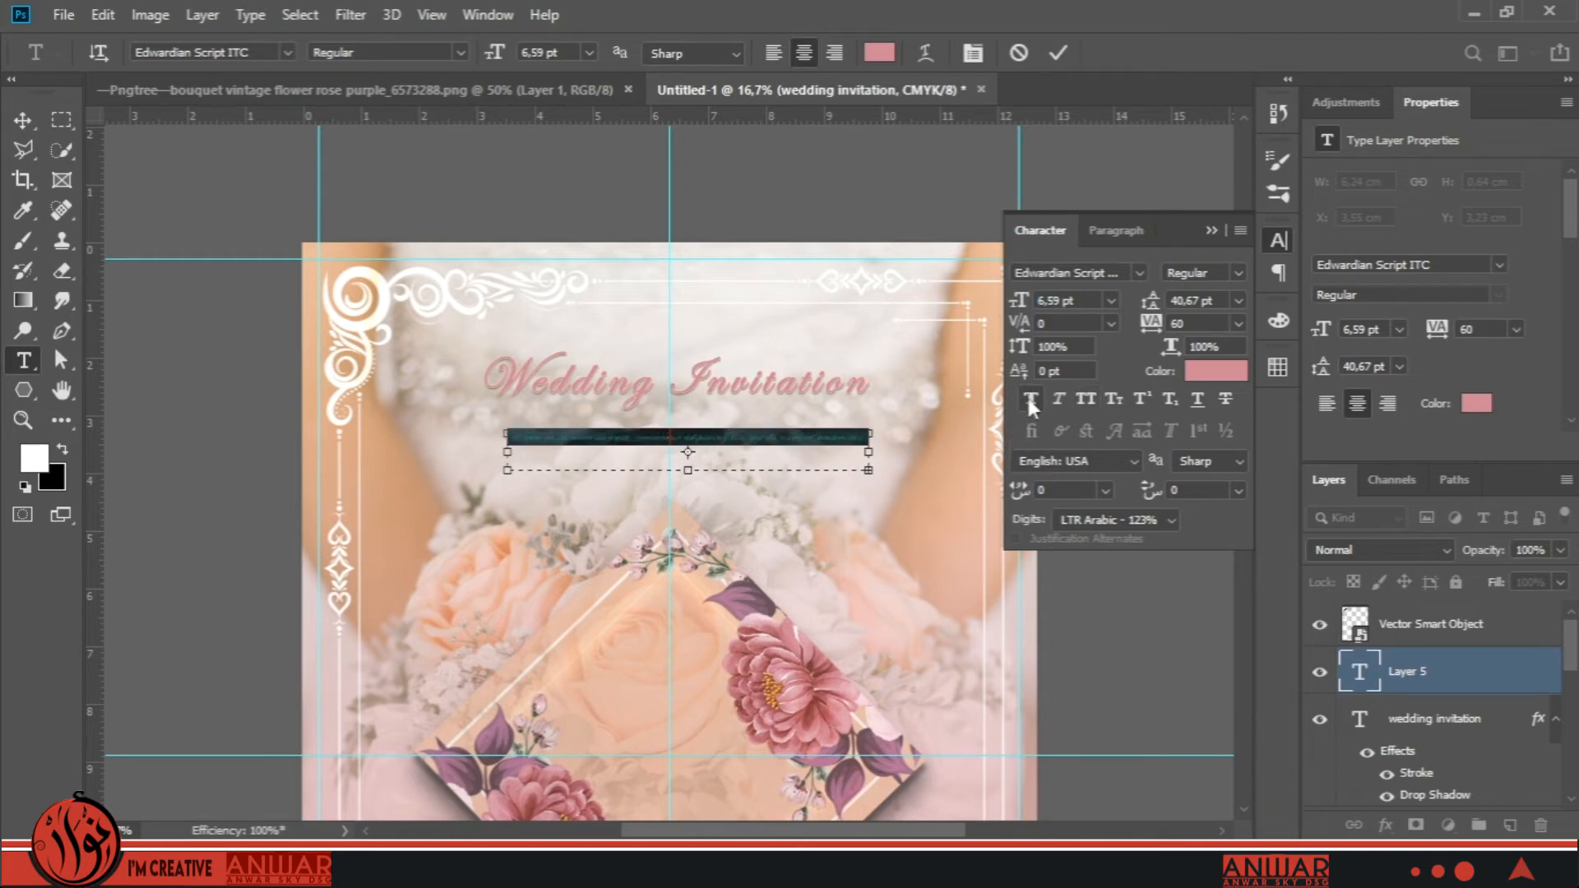
Set the placeholder text to 12,59 pt and fit its box height to a single line.
{"action": "left_click_drag", "start_coordinate": [1024, 306], "coordinate": [1034, 308]}
{"action": "left_click_drag", "start_coordinate": [688, 470], "coordinate": [691, 502]}
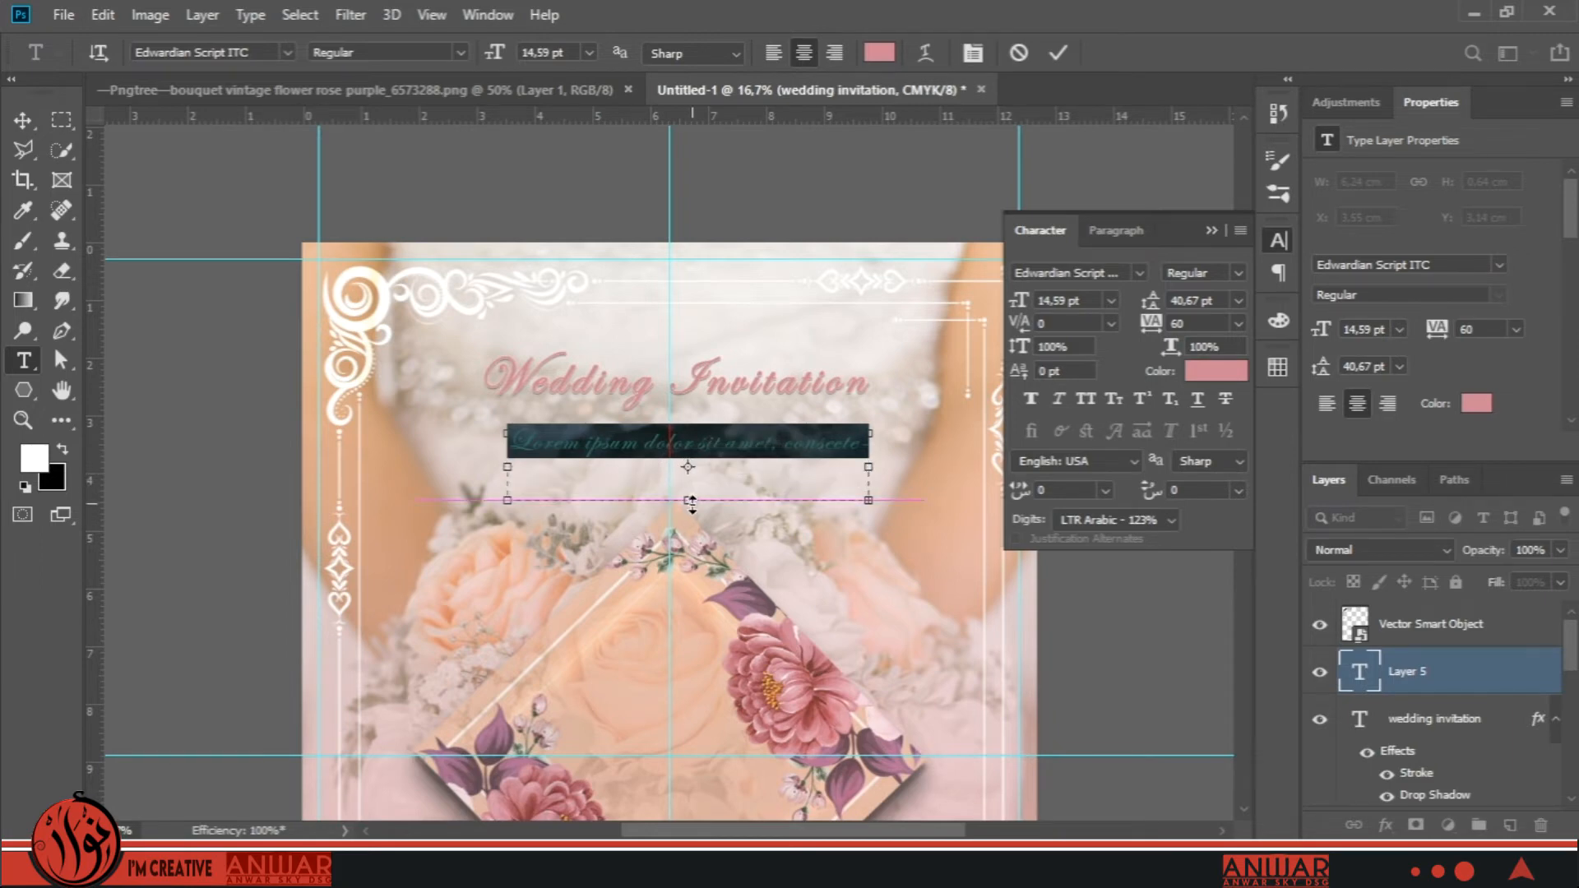
{"action": "left_click_drag", "start_coordinate": [1020, 306], "coordinate": [1005, 326]}
{"action": "left_click_drag", "start_coordinate": [695, 512], "coordinate": [691, 471]}
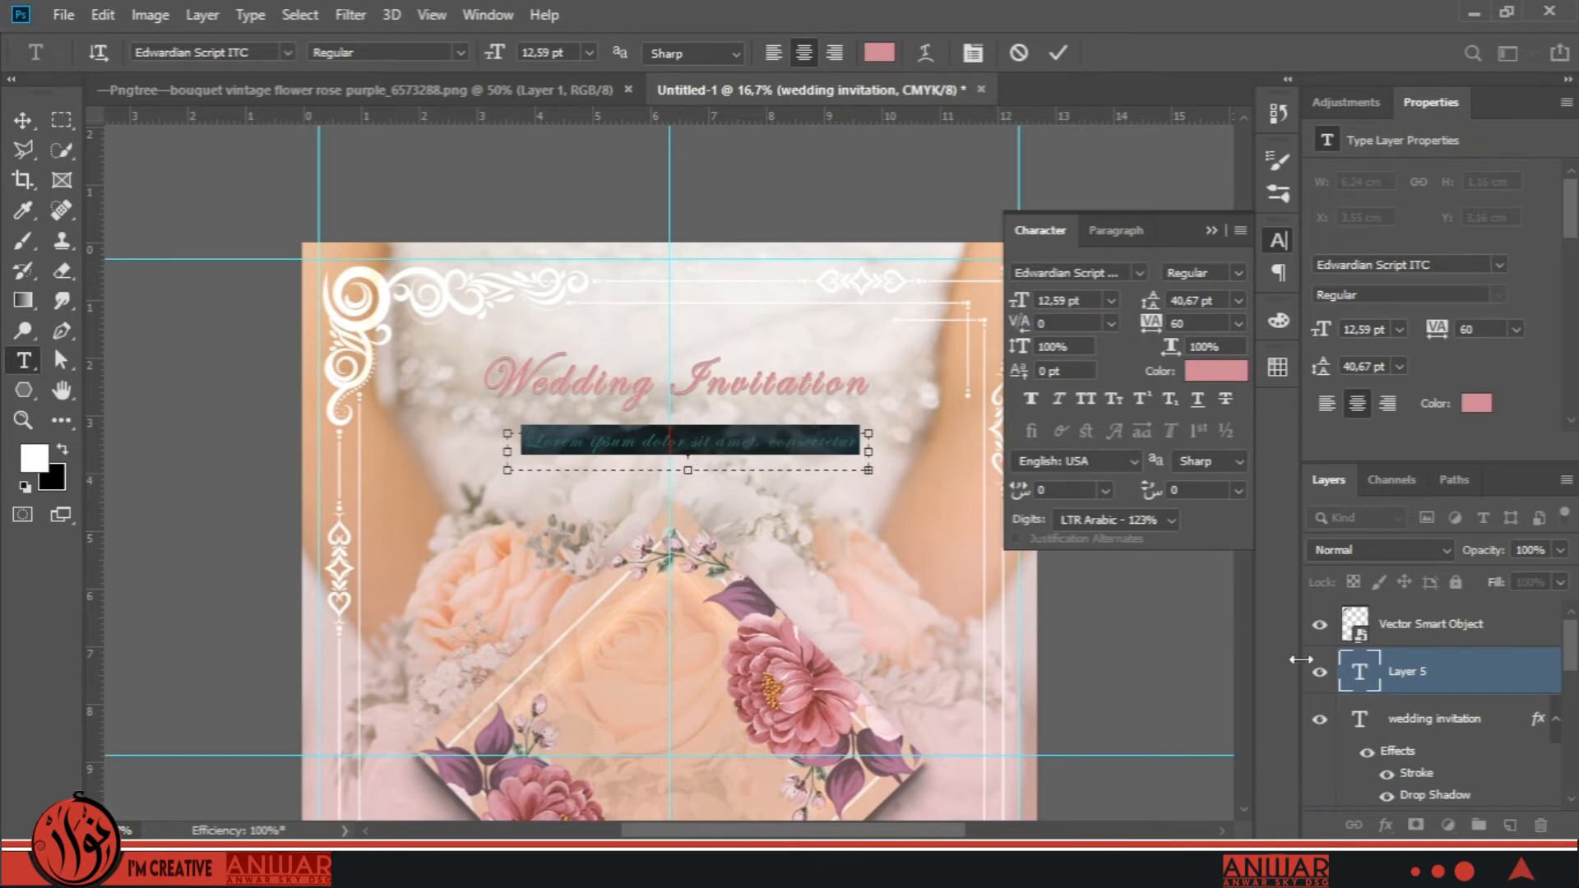
{"action": "left_click", "coordinate": [1357, 665]}
Color the placeholder line dark brown 583a26 and move it up directly beneath the Wedding Invitation title.
{"action": "double_click", "coordinate": [1355, 669]}
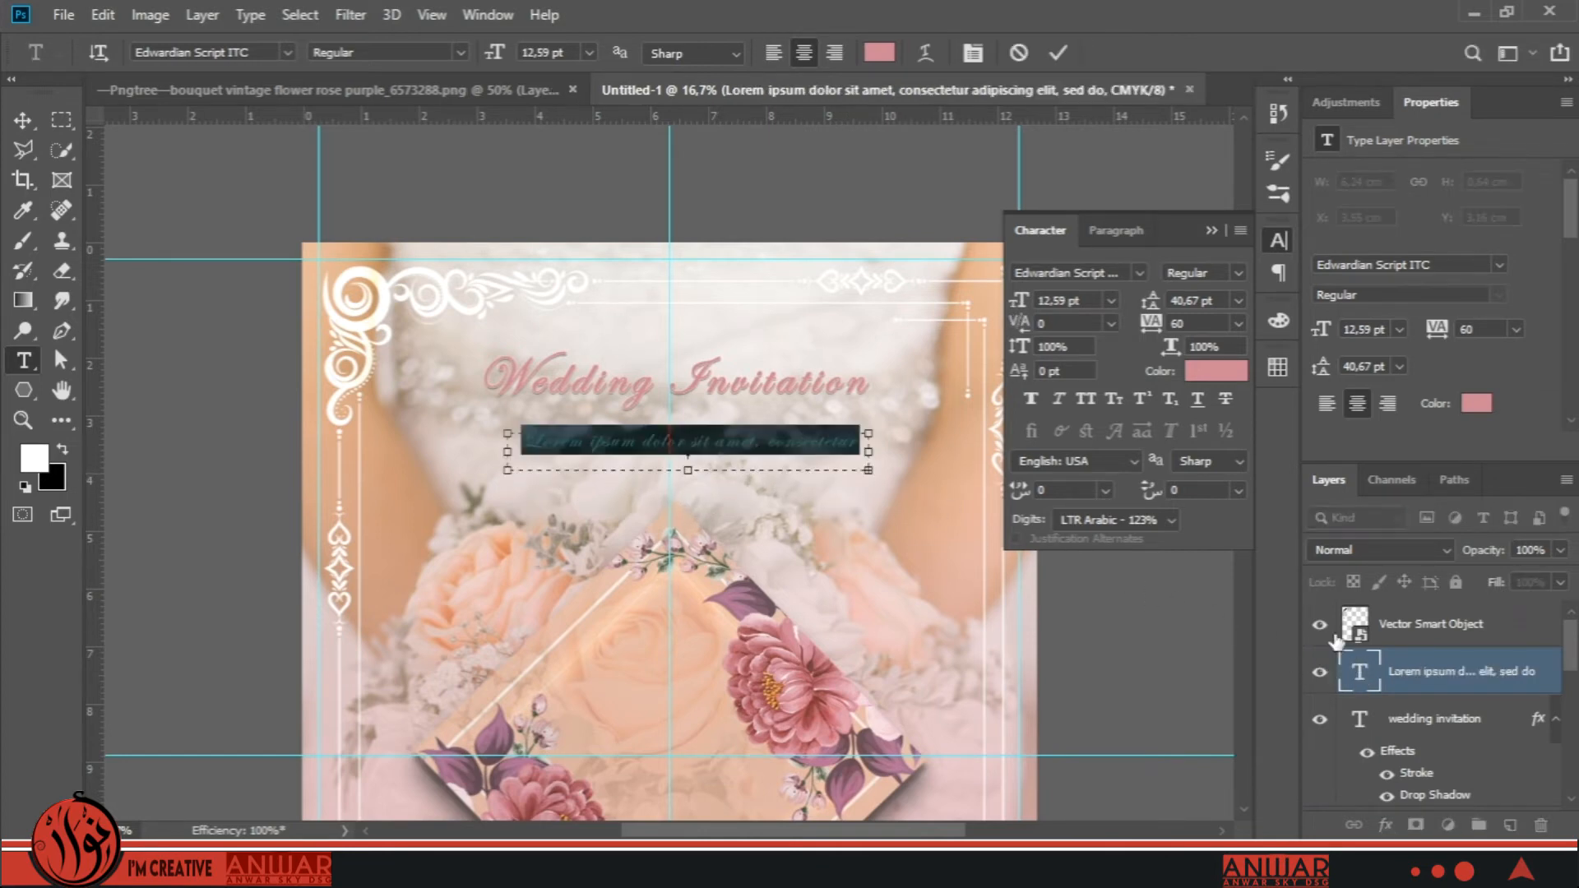
{"action": "left_click", "coordinate": [1215, 370]}
{"action": "left_click", "coordinate": [936, 421]}
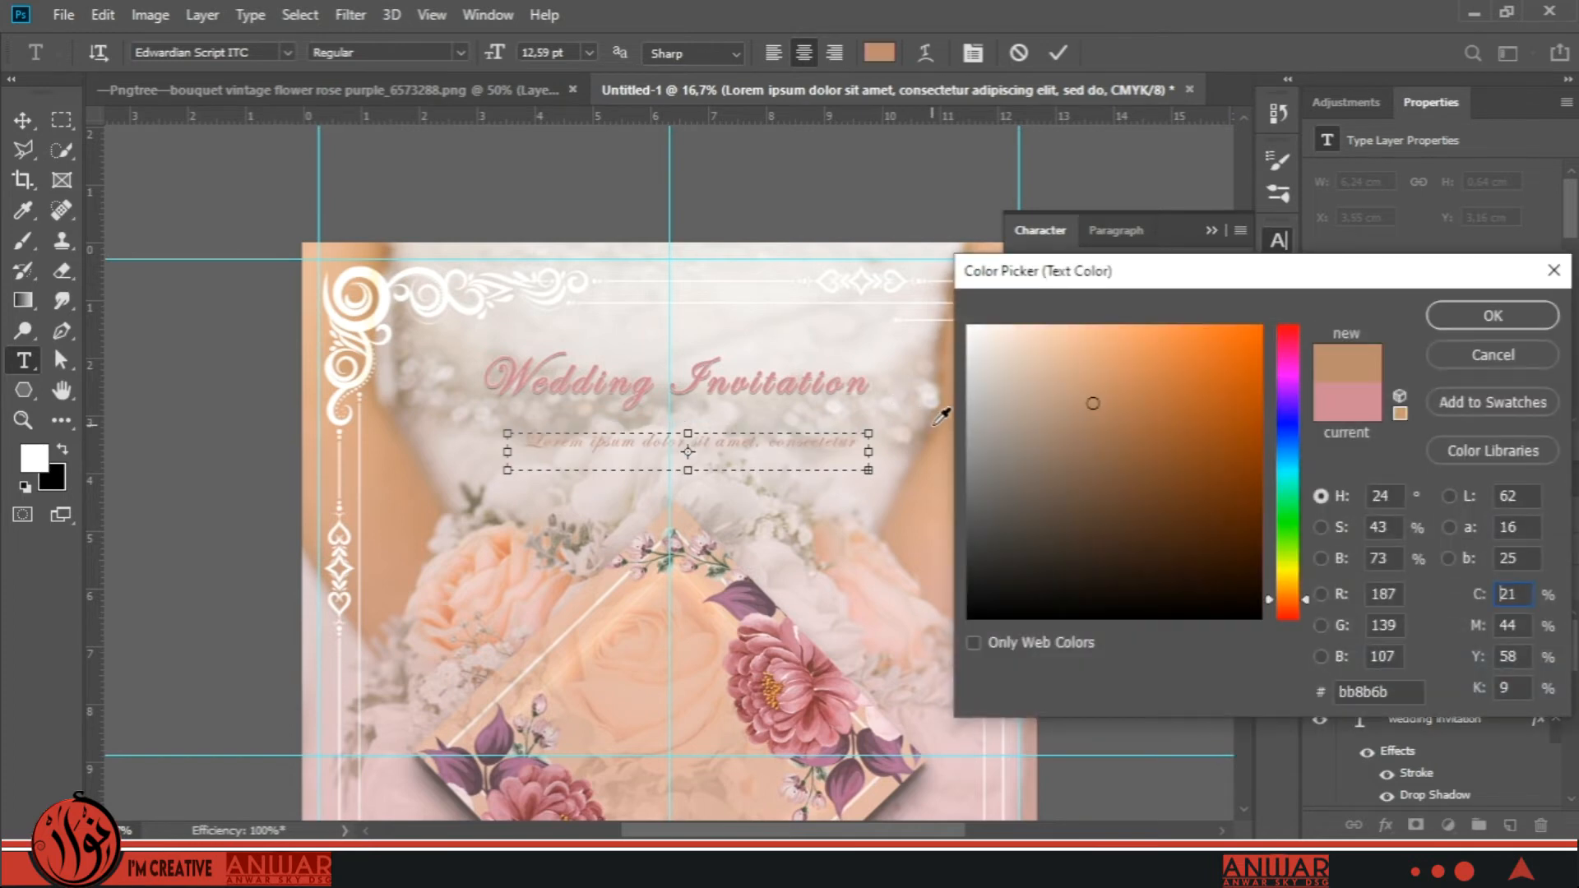
{"action": "left_click_drag", "start_coordinate": [1135, 488], "coordinate": [1135, 516]}
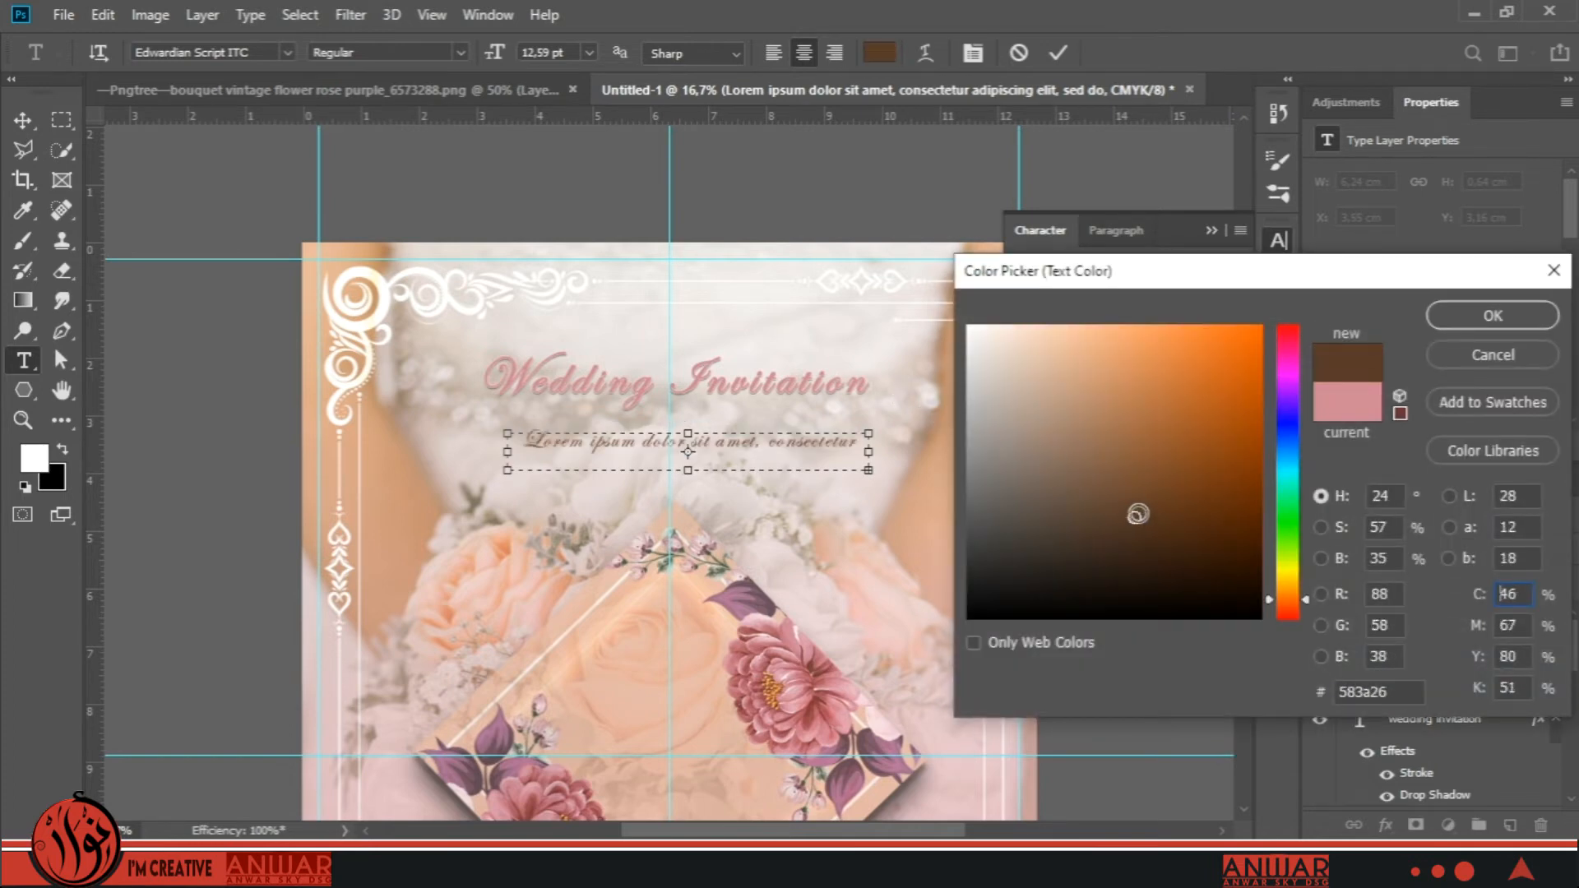
{"action": "left_click", "coordinate": [1479, 319]}
{"action": "left_click", "coordinate": [1356, 666]}
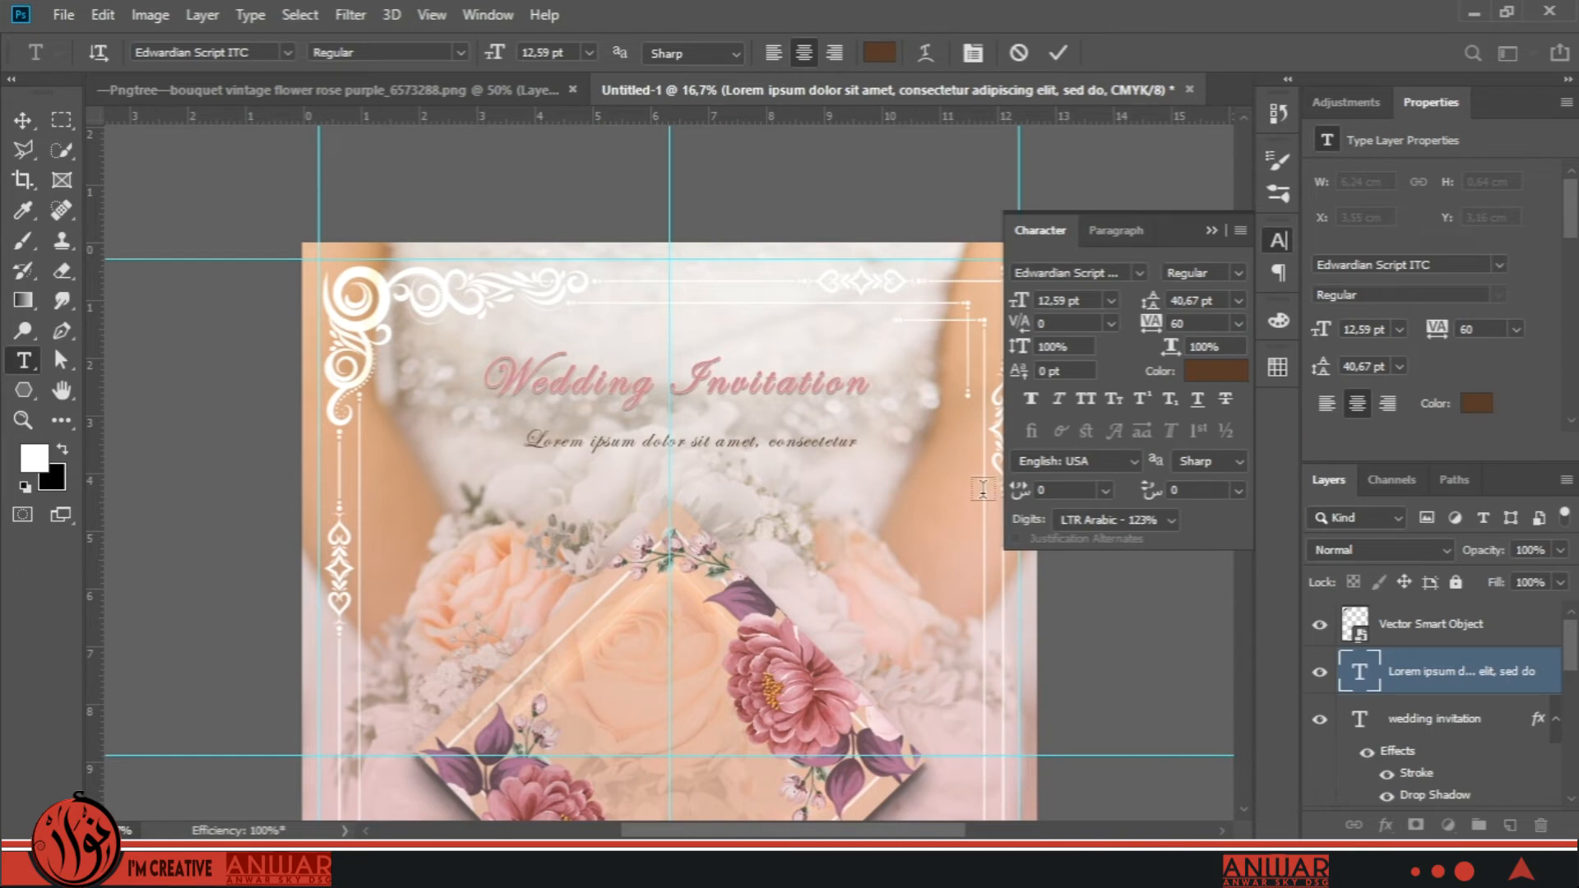
{"action": "left_click", "coordinate": [22, 120]}
{"action": "left_click_drag", "start_coordinate": [783, 446], "coordinate": [768, 429]}
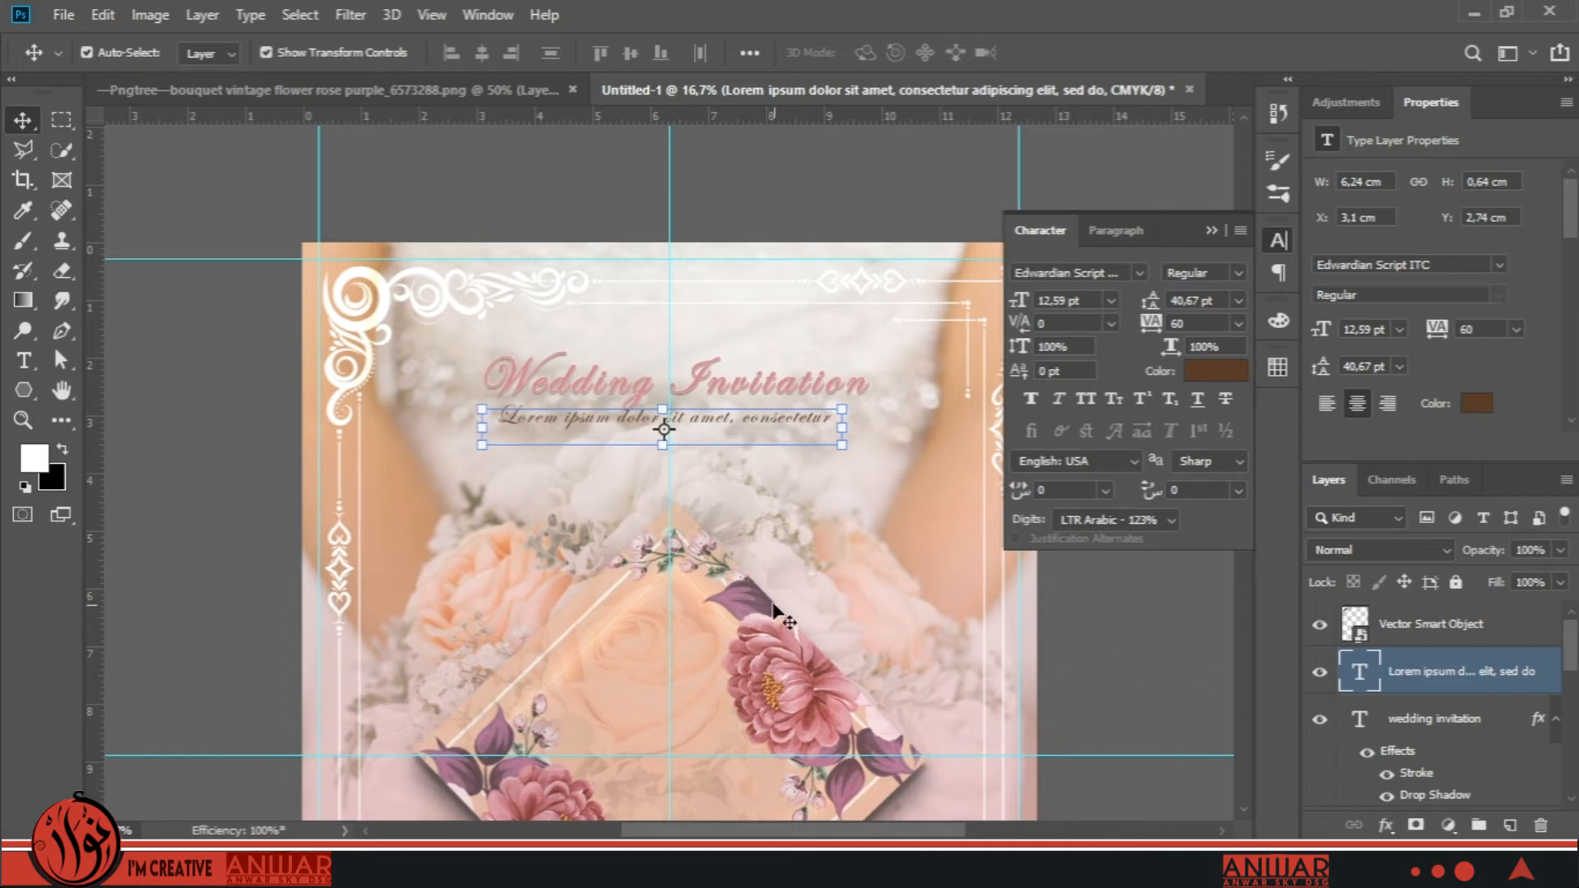
Add a centered text layer inside the peach diamond with the couple's first names and an ampersand on three separate lines.
{"action": "scroll", "coordinate": [937, 675], "scroll_direction": "down", "scroll_amount": 5}
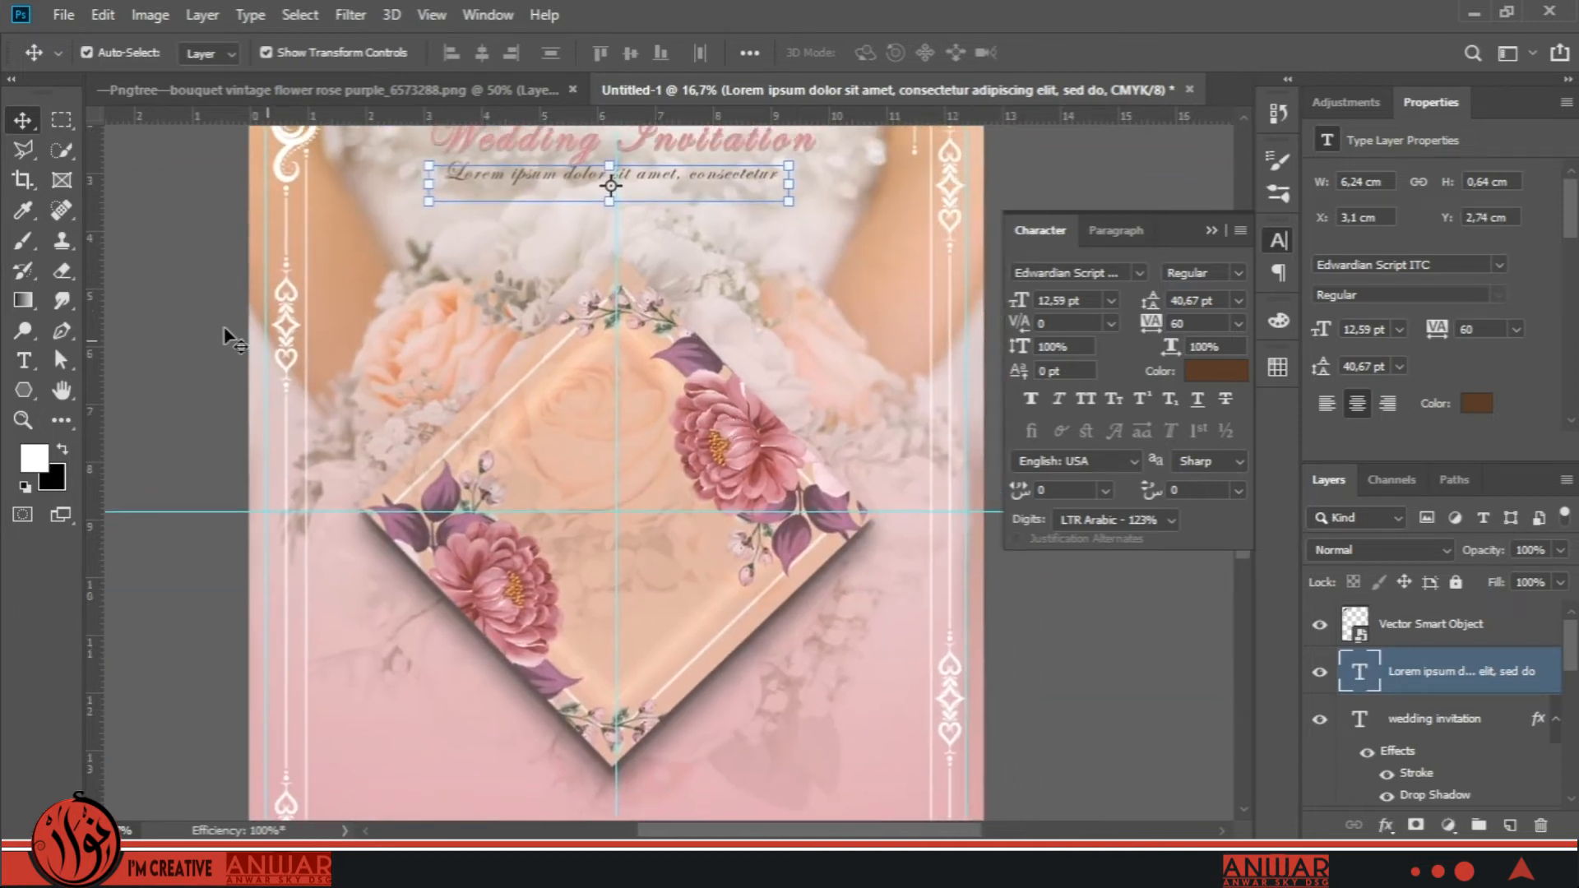
{"action": "left_click", "coordinate": [23, 360]}
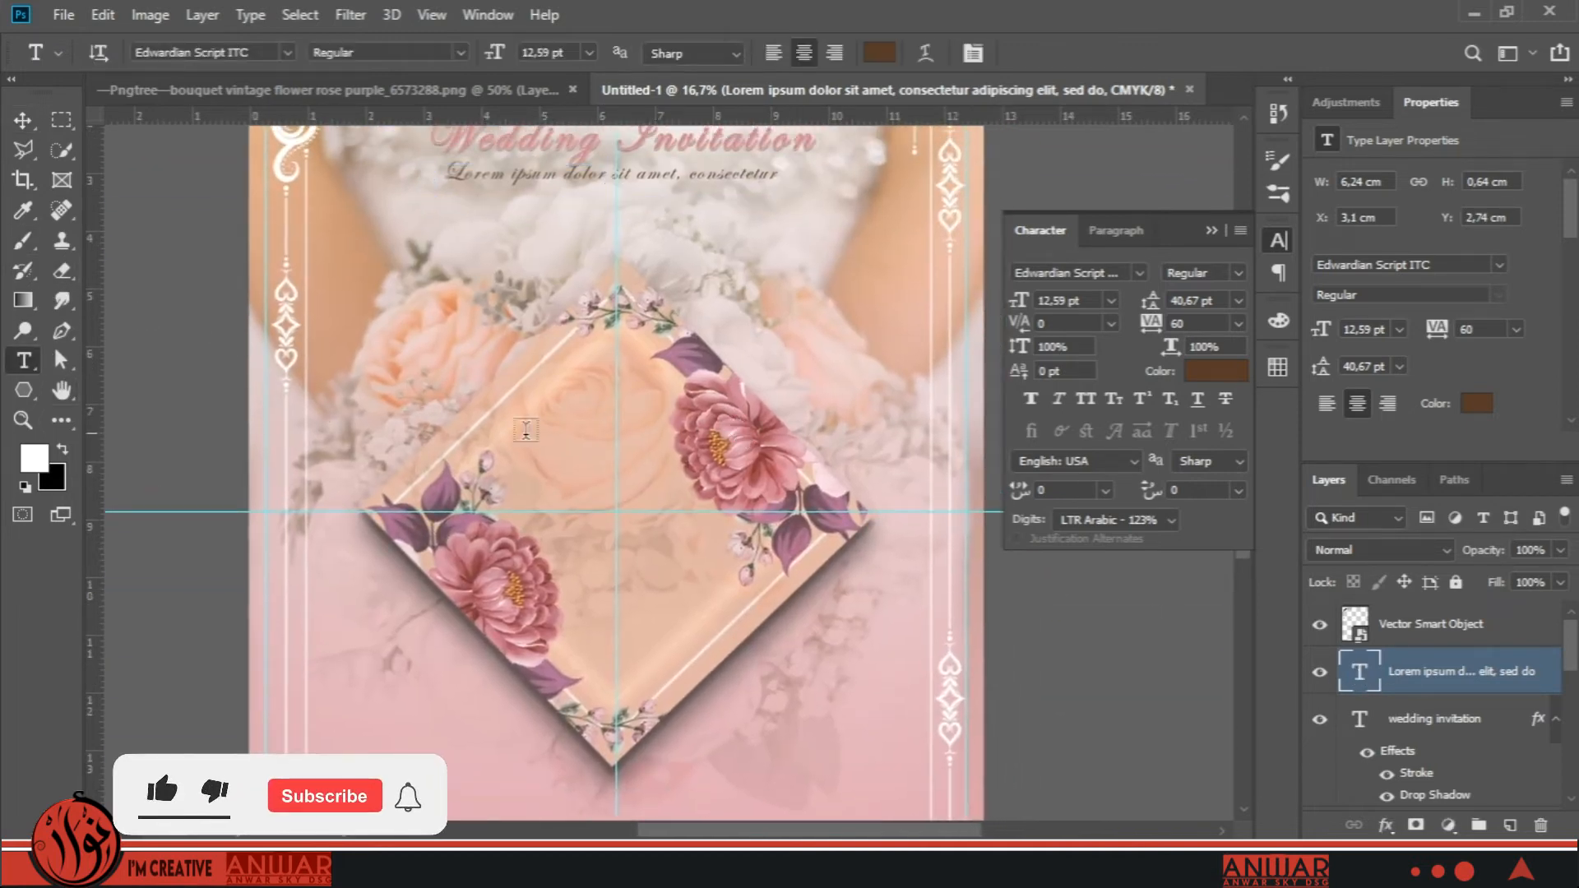
{"action": "left_click", "coordinate": [599, 429]}
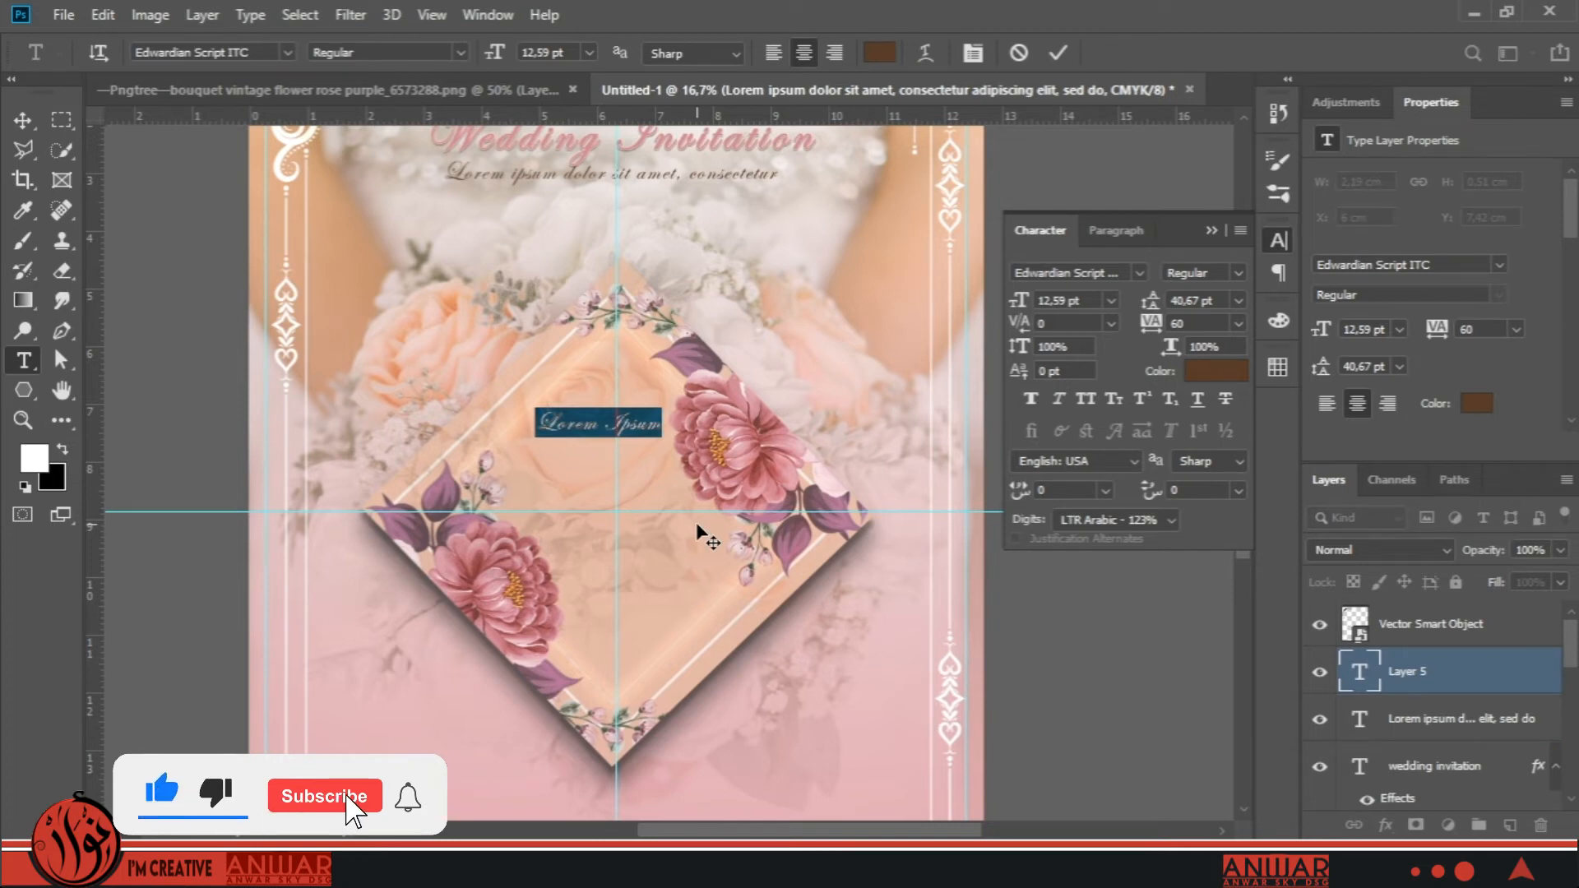
{"action": "key", "text": "BackSpace"}
{"action": "type", "text": "Peter"}
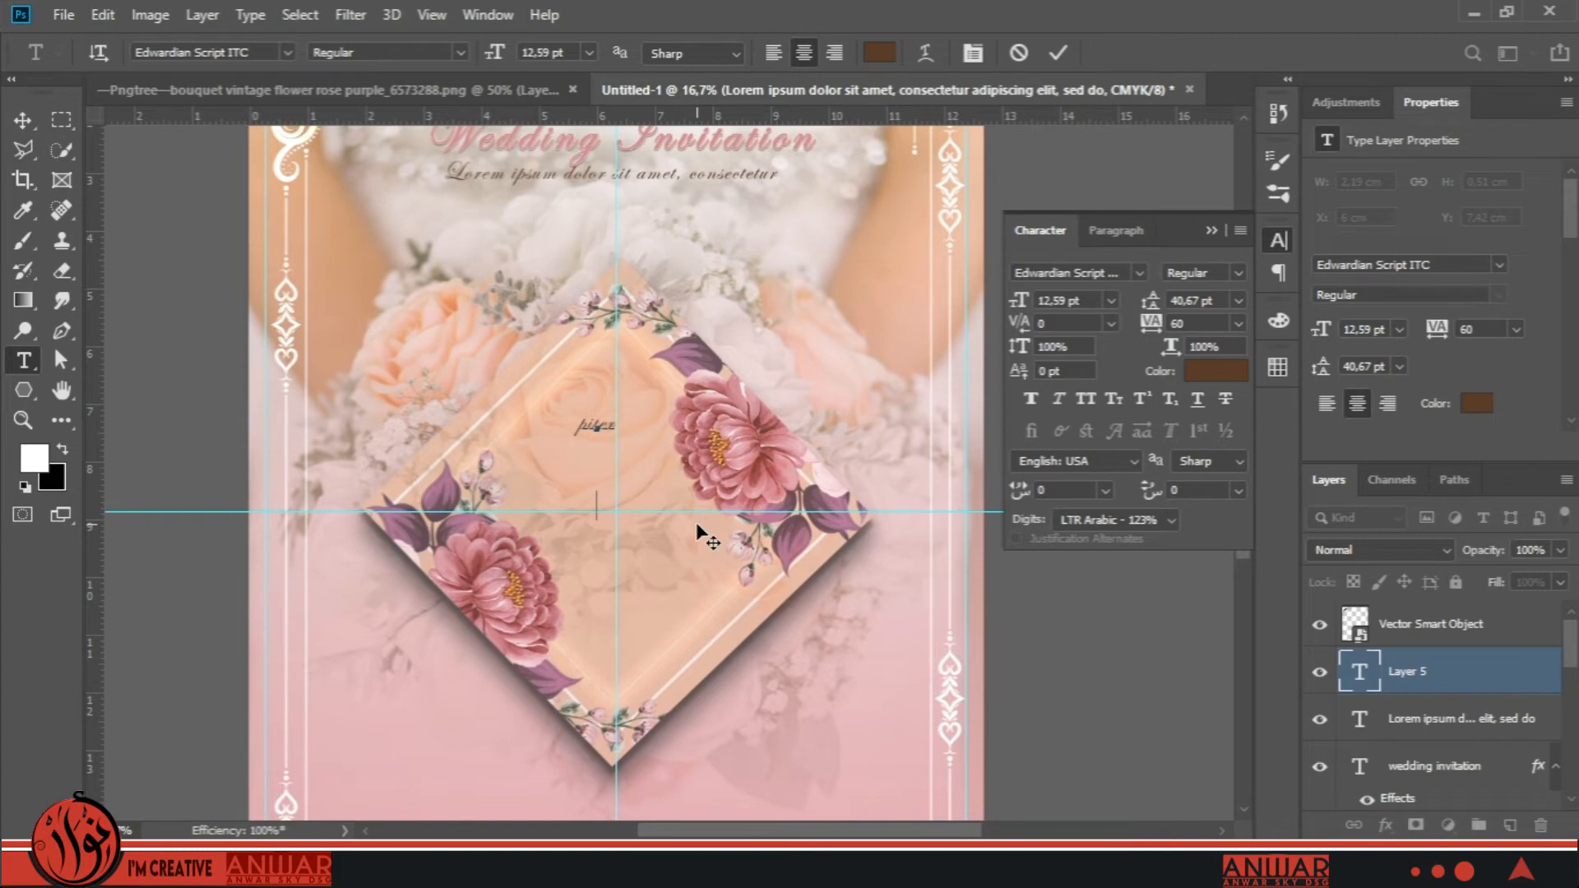
{"action": "key", "text": "Return"}
{"action": "type", "text": "&"}
{"action": "key", "text": "Return"}
{"action": "type", "text": "Adel"}
Format the names text in Photograph Signature at 34,59 pt with automatic leading and tracking 20.
{"action": "double_click", "coordinate": [1369, 685]}
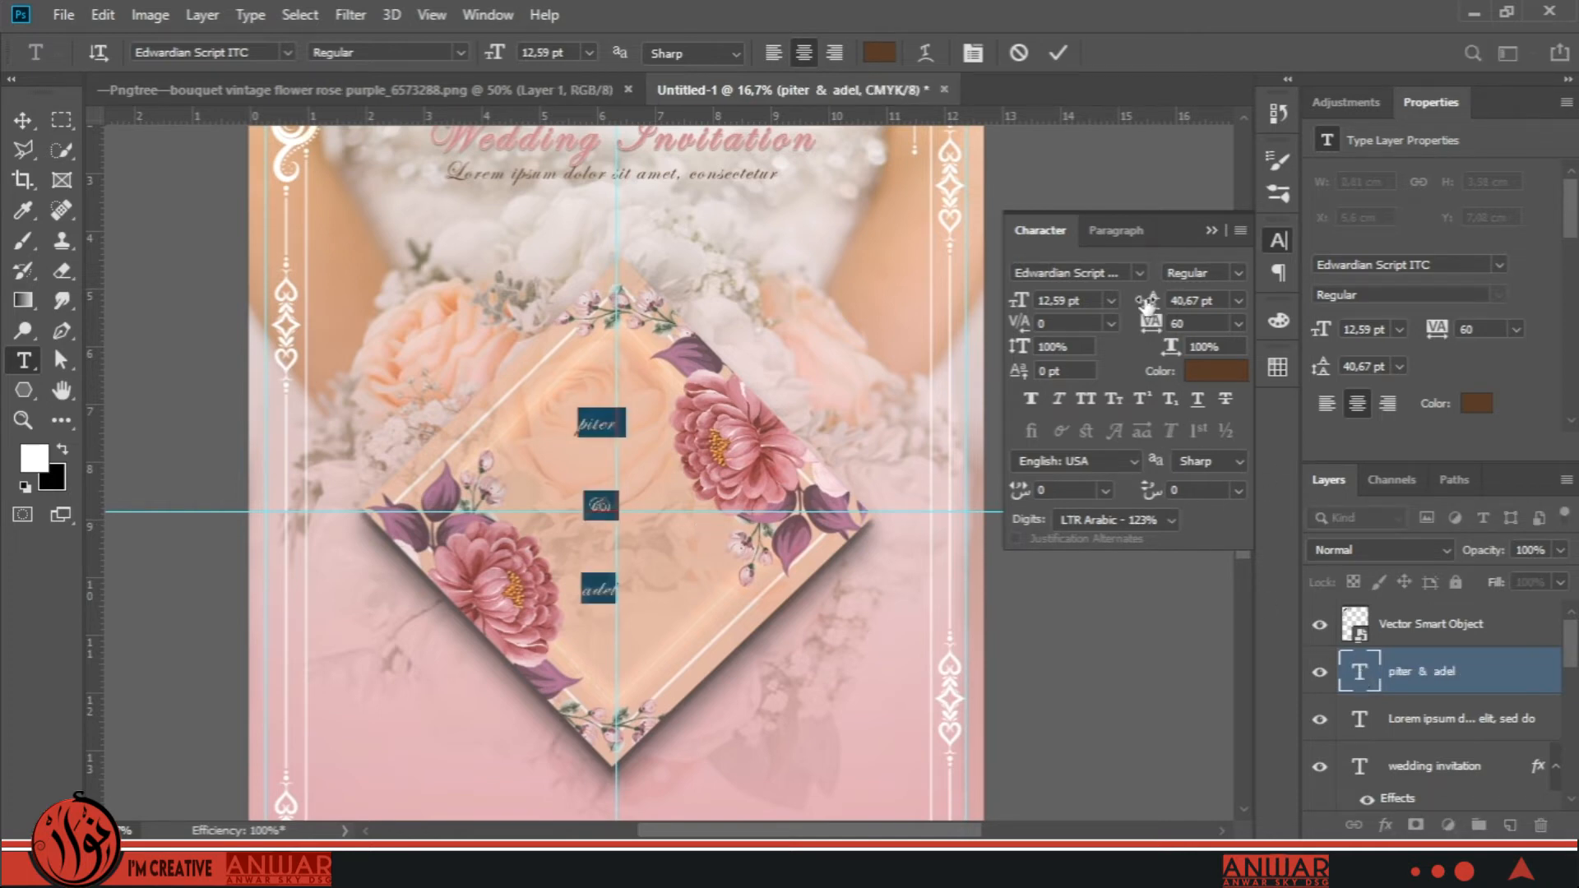
{"action": "left_click", "coordinate": [1238, 300]}
{"action": "left_click", "coordinate": [1209, 311]}
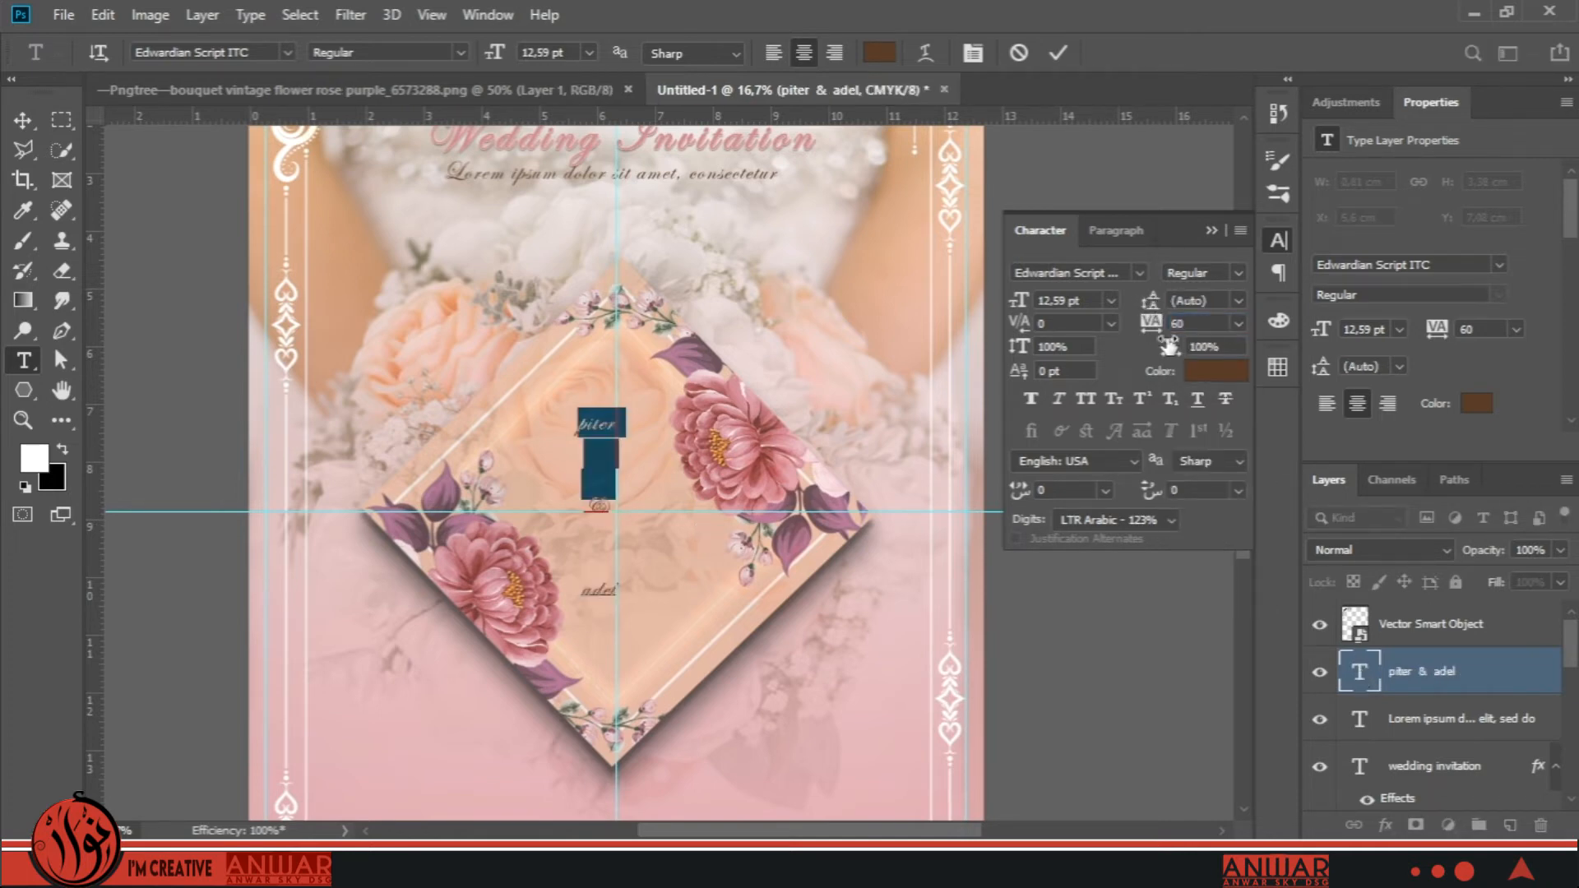
{"action": "left_click_drag", "start_coordinate": [1147, 320], "coordinate": [1152, 326]}
{"action": "left_click_drag", "start_coordinate": [1020, 301], "coordinate": [1047, 306]}
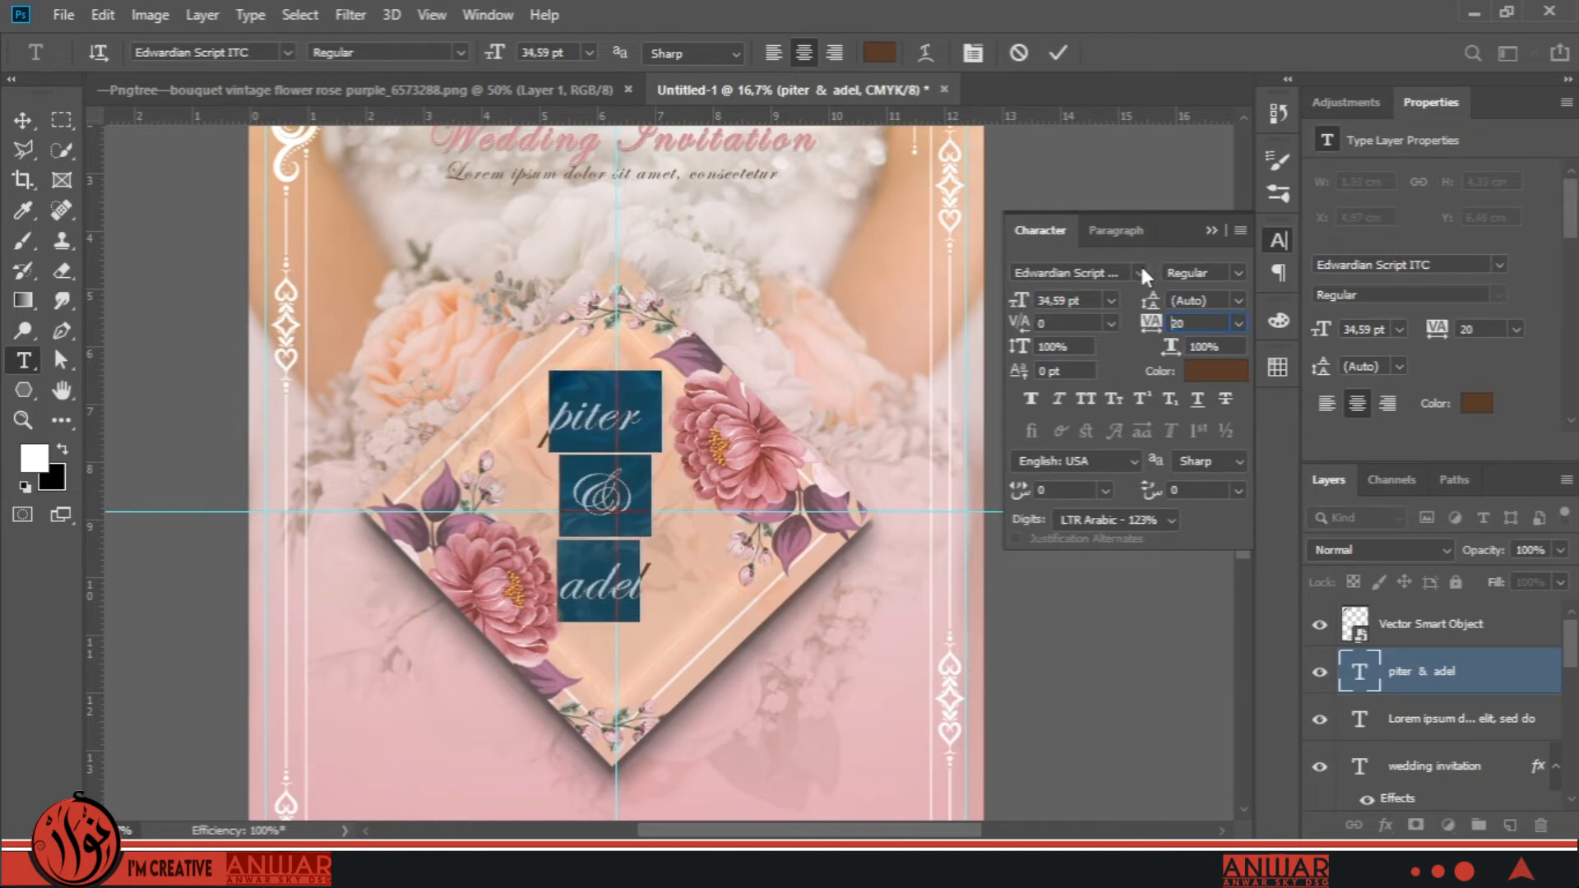
{"action": "left_click", "coordinate": [1139, 273]}
{"action": "left_click", "coordinate": [1326, 409]}
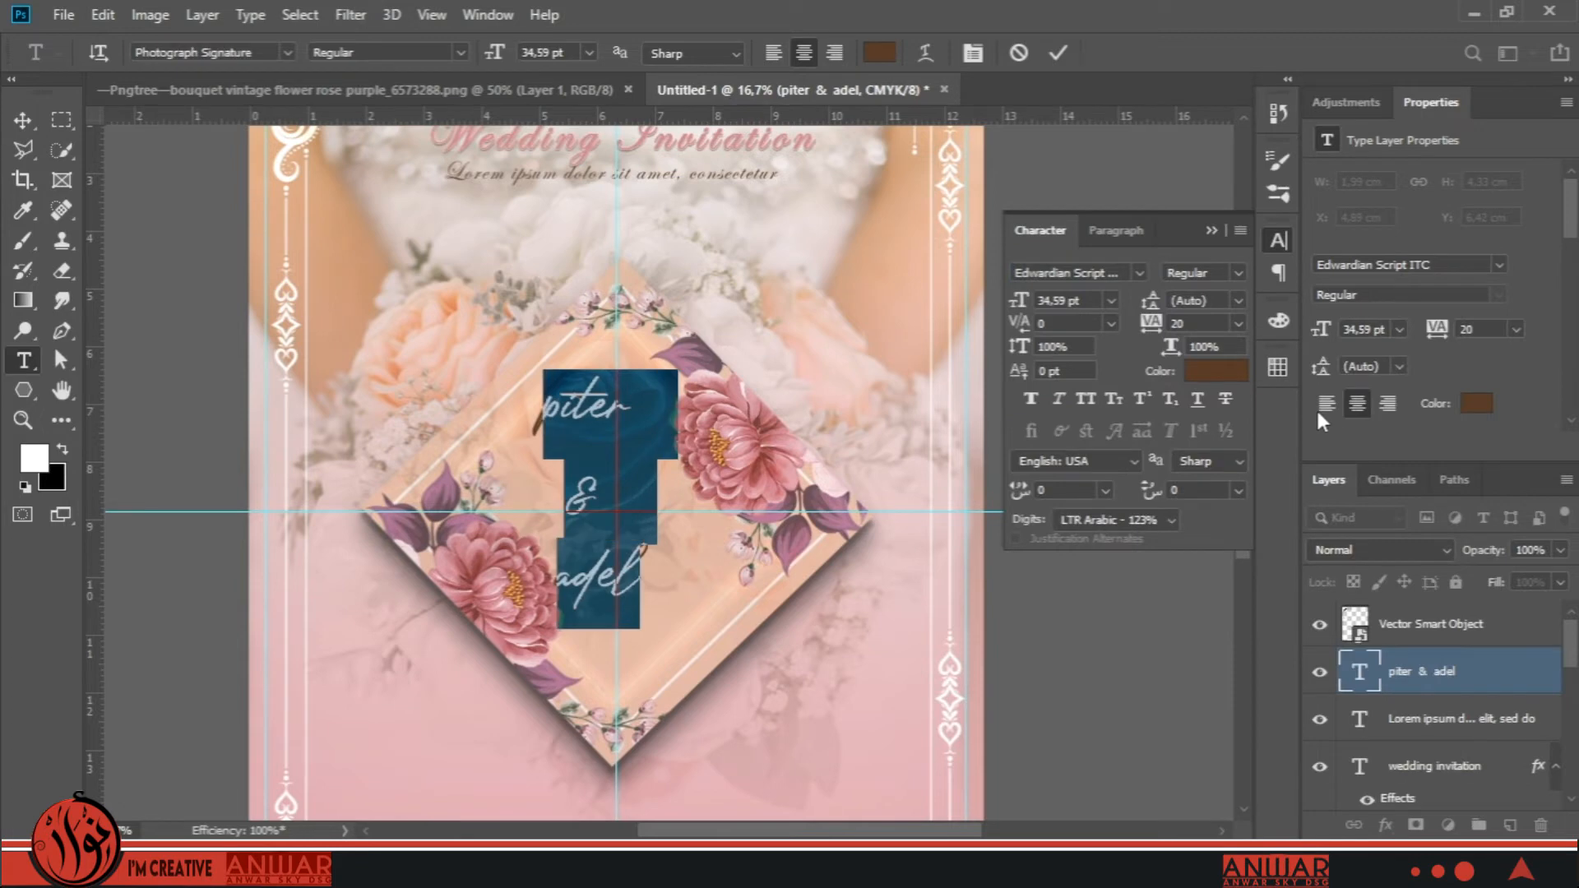
Apply All Caps to the initial letter of each name and commit the text.
{"action": "left_click_drag", "start_coordinate": [544, 409], "coordinate": [558, 407]}
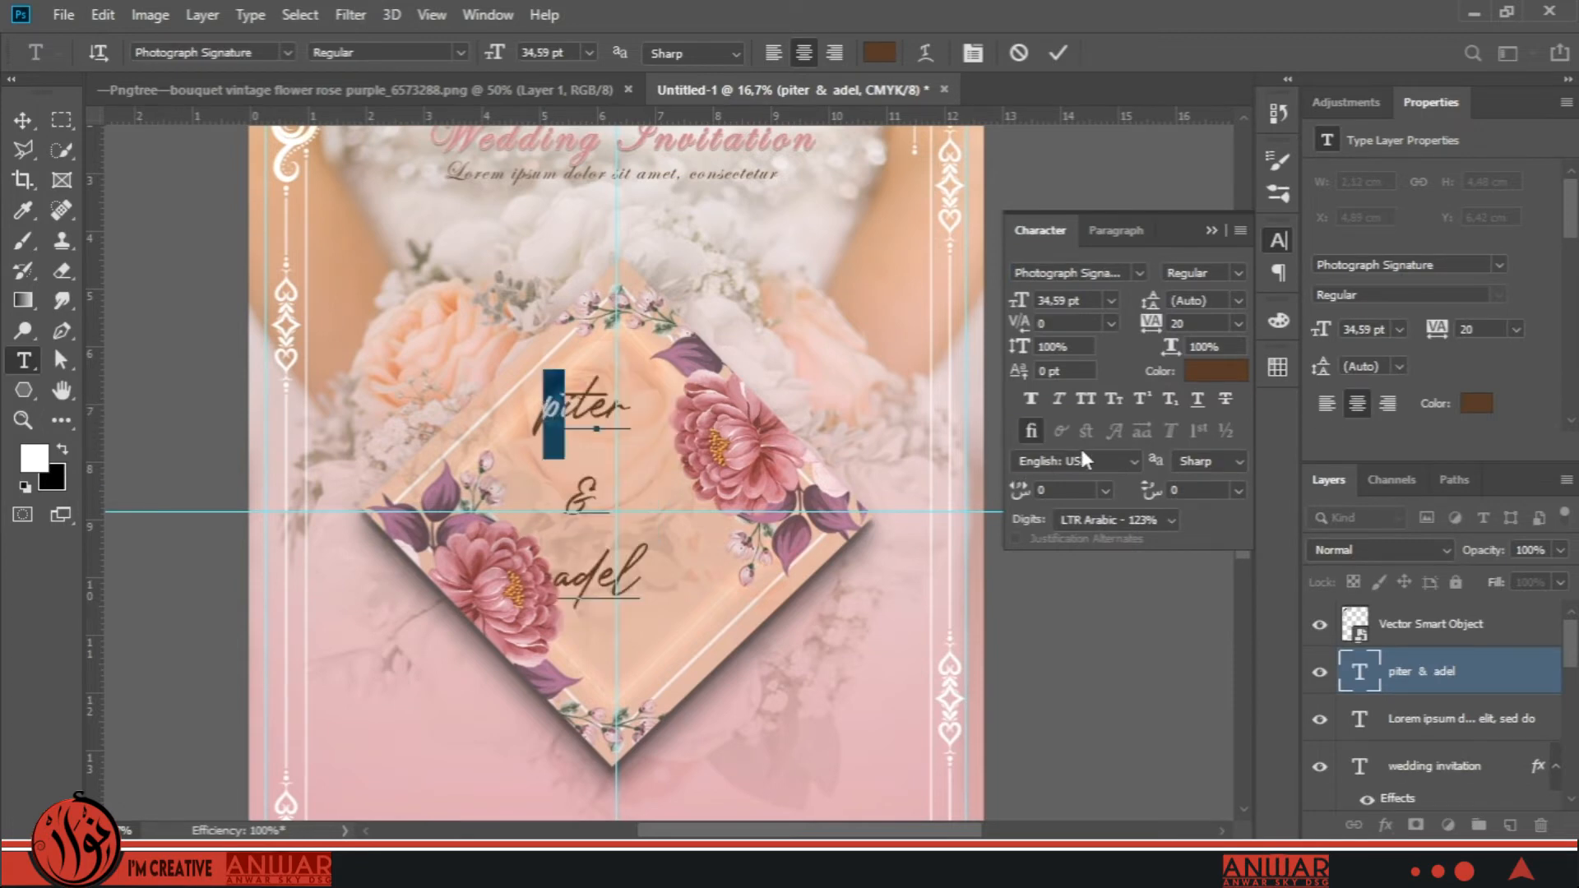
{"action": "left_click", "coordinate": [1085, 398]}
{"action": "left_click_drag", "start_coordinate": [557, 569], "coordinate": [570, 565]}
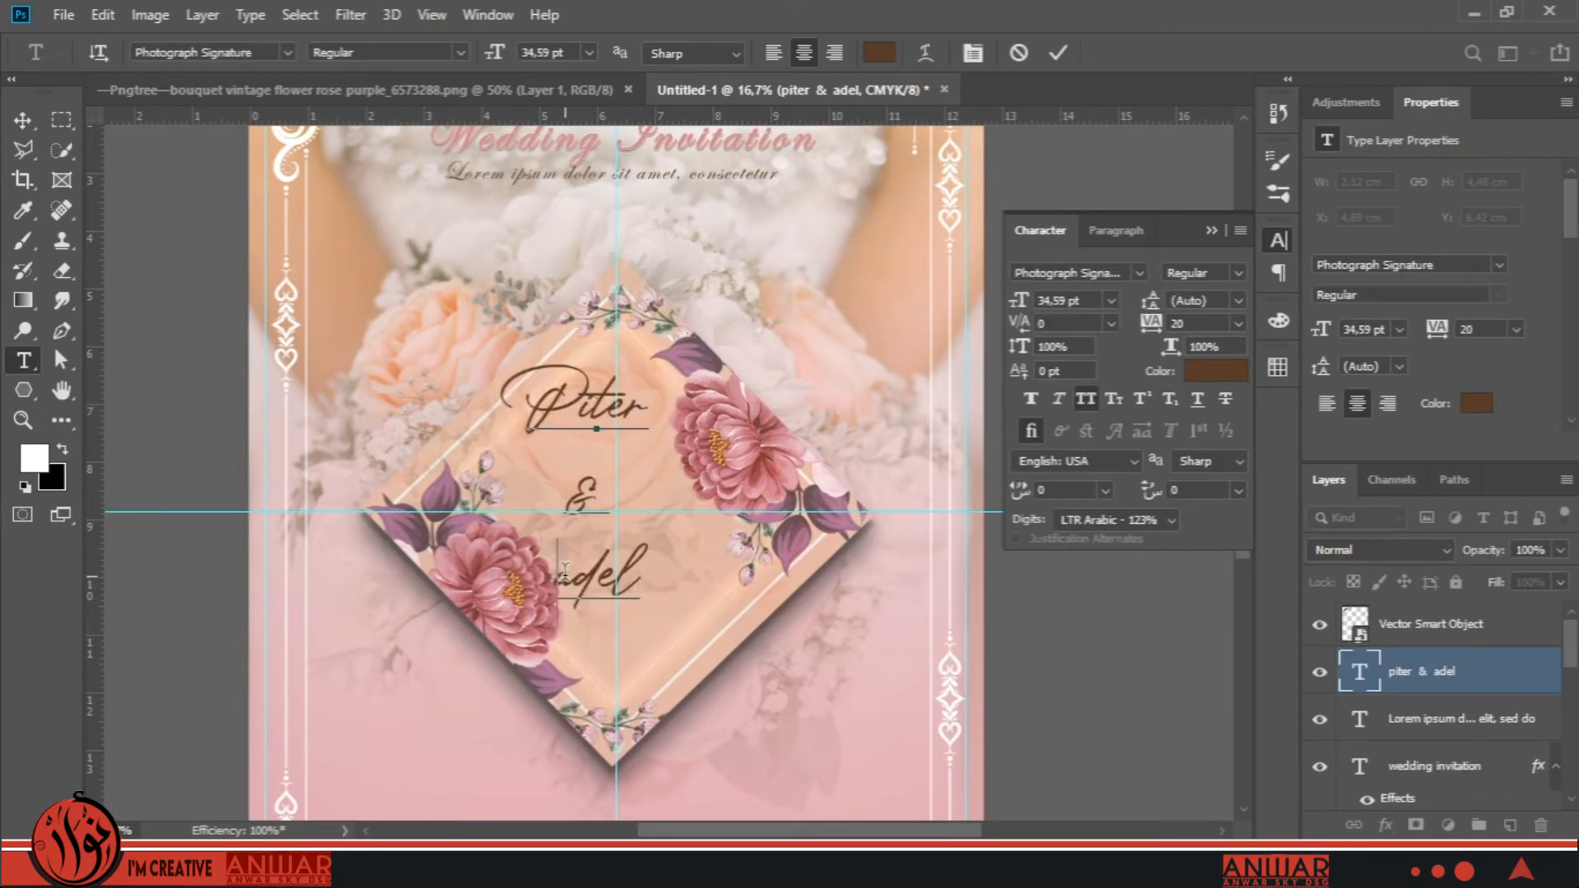
{"action": "left_click", "coordinate": [1086, 398]}
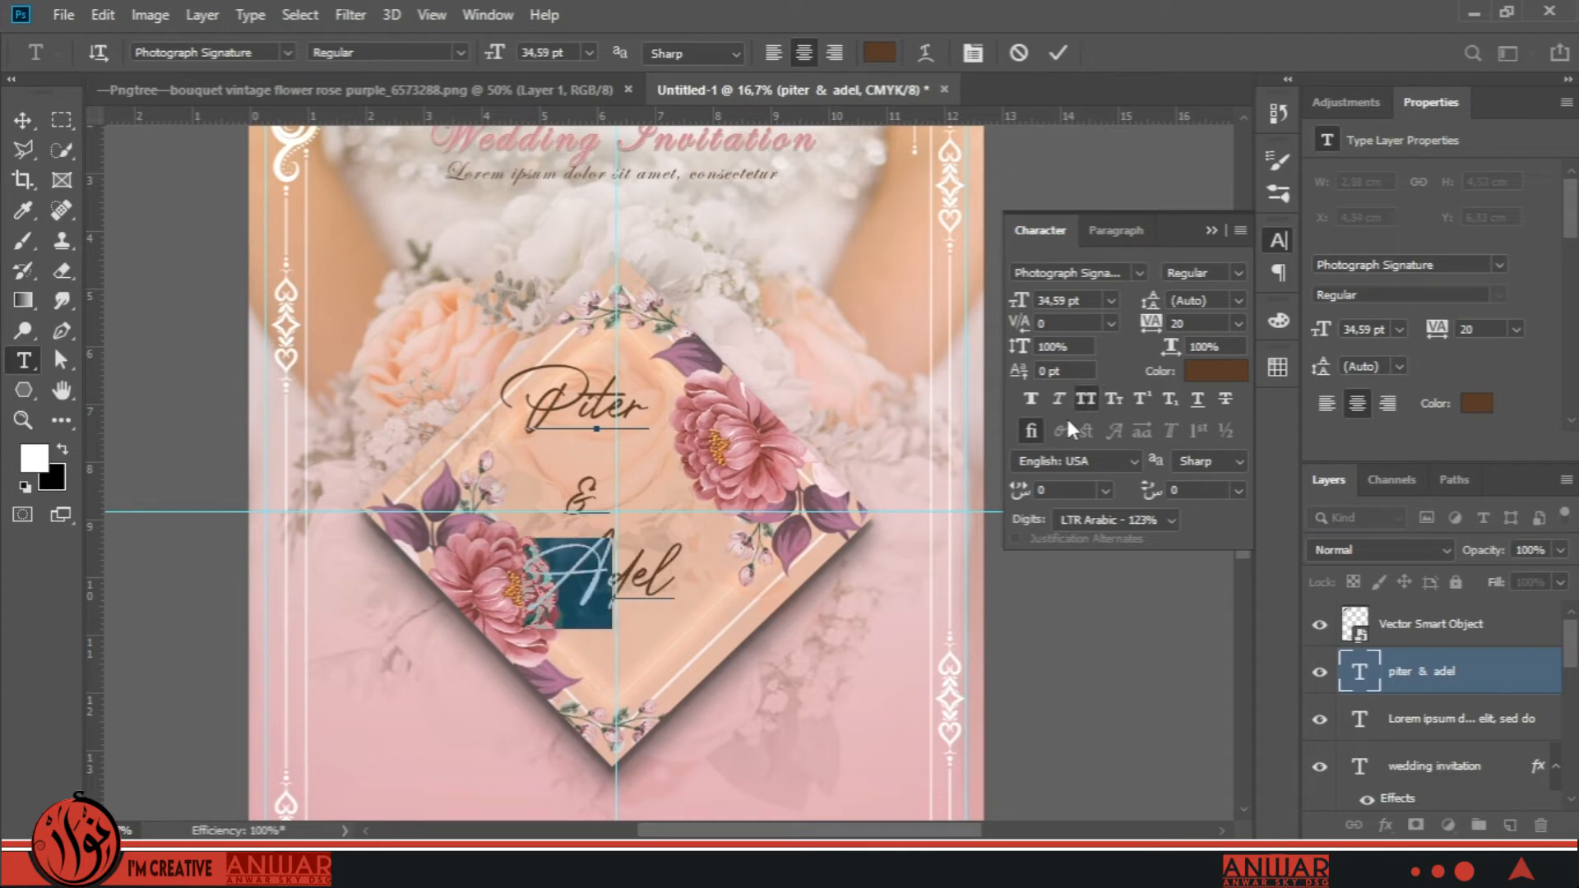
{"action": "double_click", "coordinate": [576, 485]}
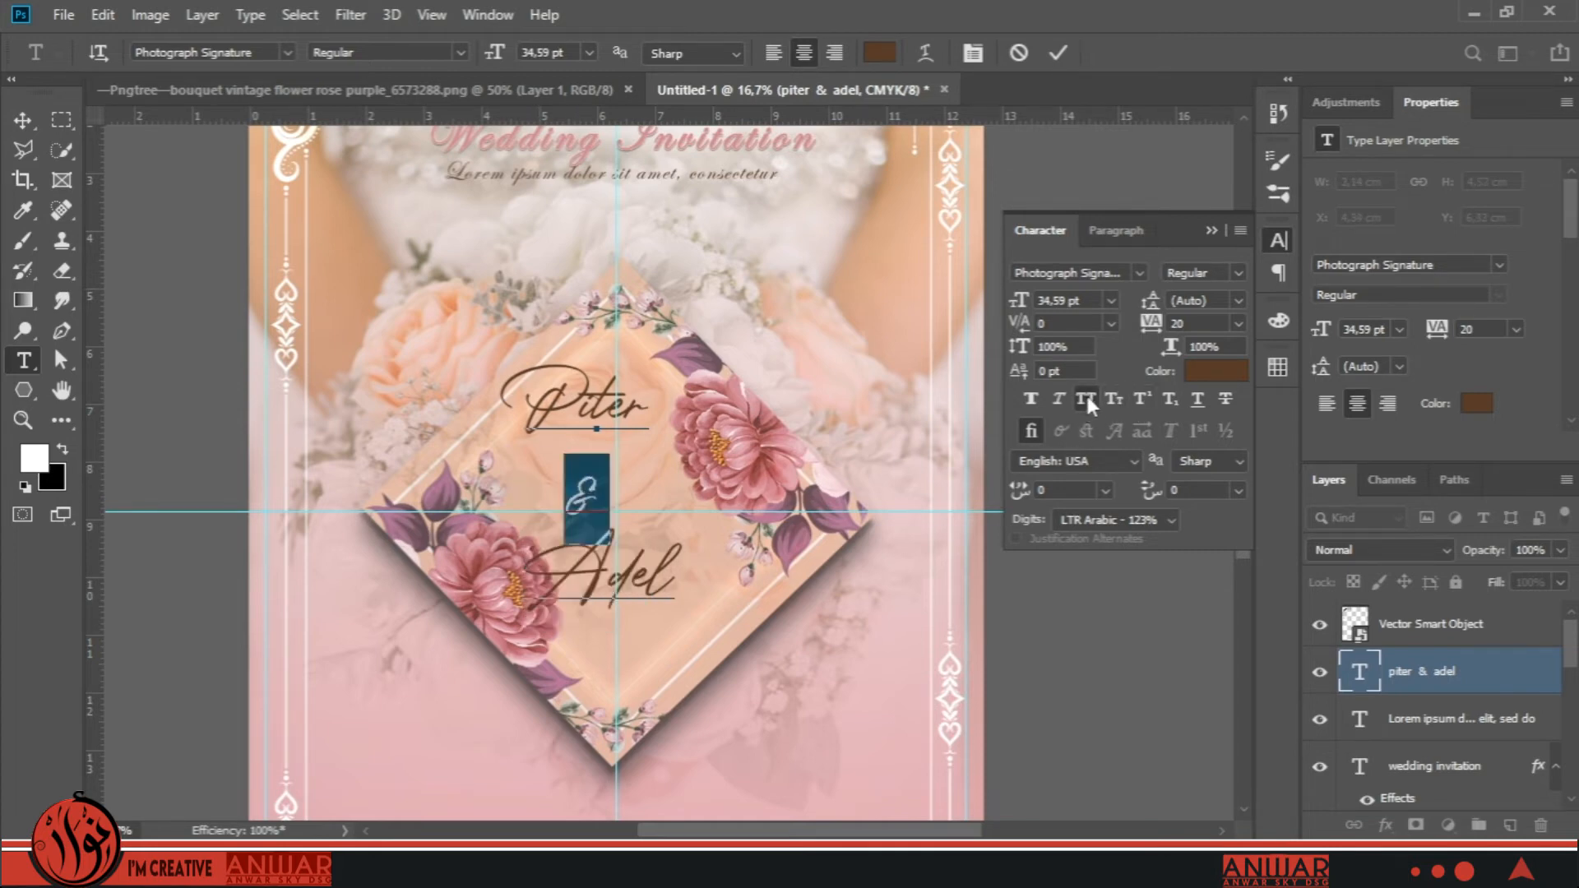
{"action": "left_click", "coordinate": [1363, 673]}
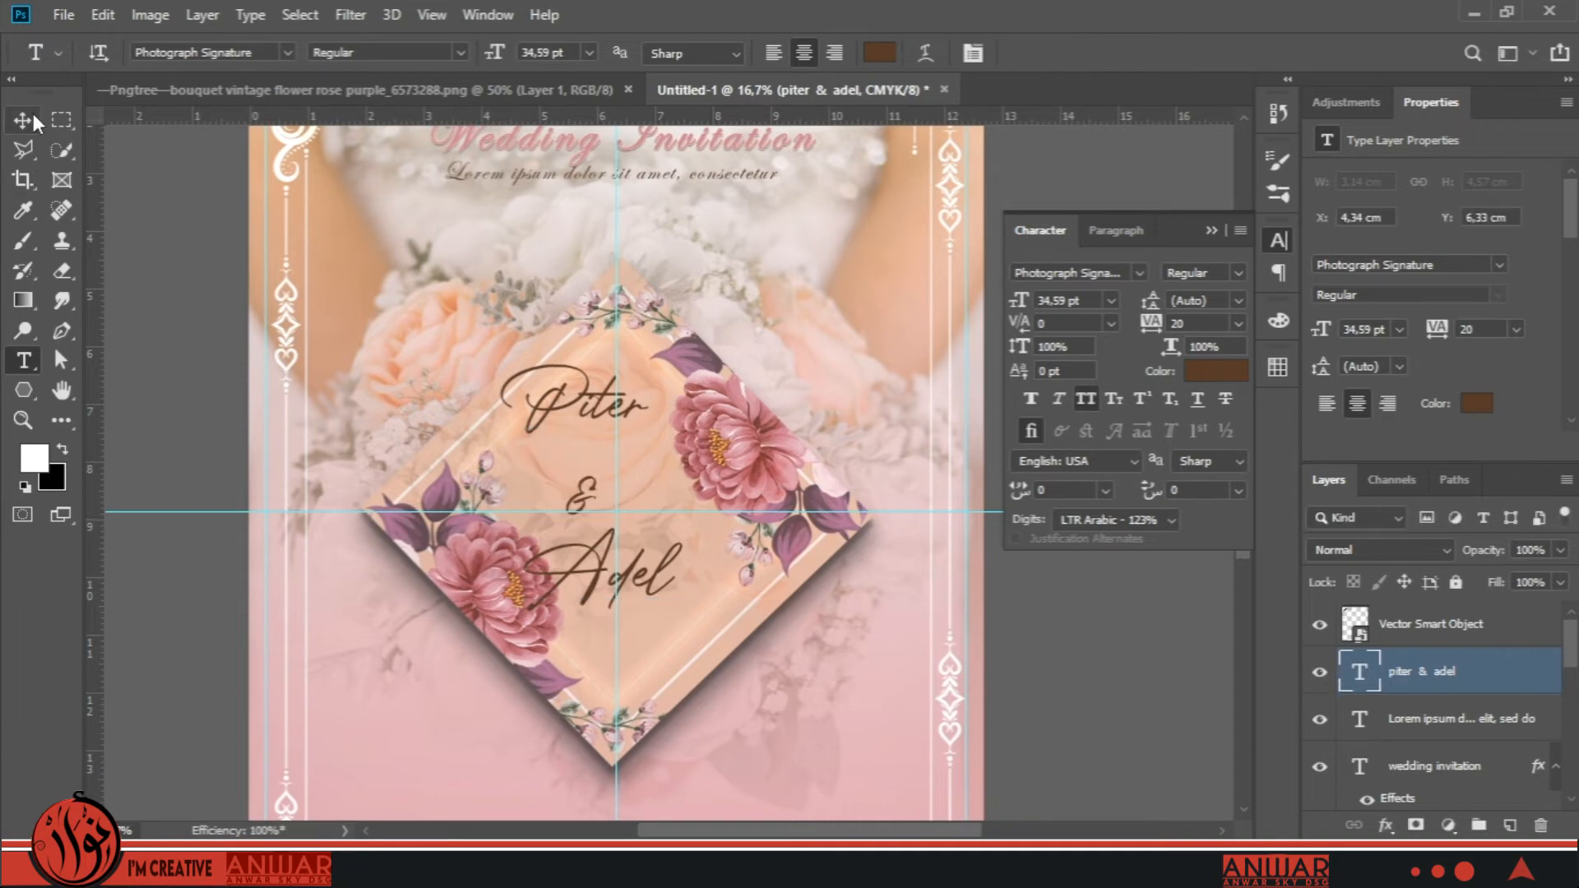
Move the names text toward the diamond's center at about X 4,9 cm, Y 6,62 cm and tighten its leading to 30,57 pt.
{"action": "key", "text": "v"}
{"action": "left_click_drag", "start_coordinate": [565, 400], "coordinate": [597, 416]}
{"action": "double_click", "coordinate": [1359, 671]}
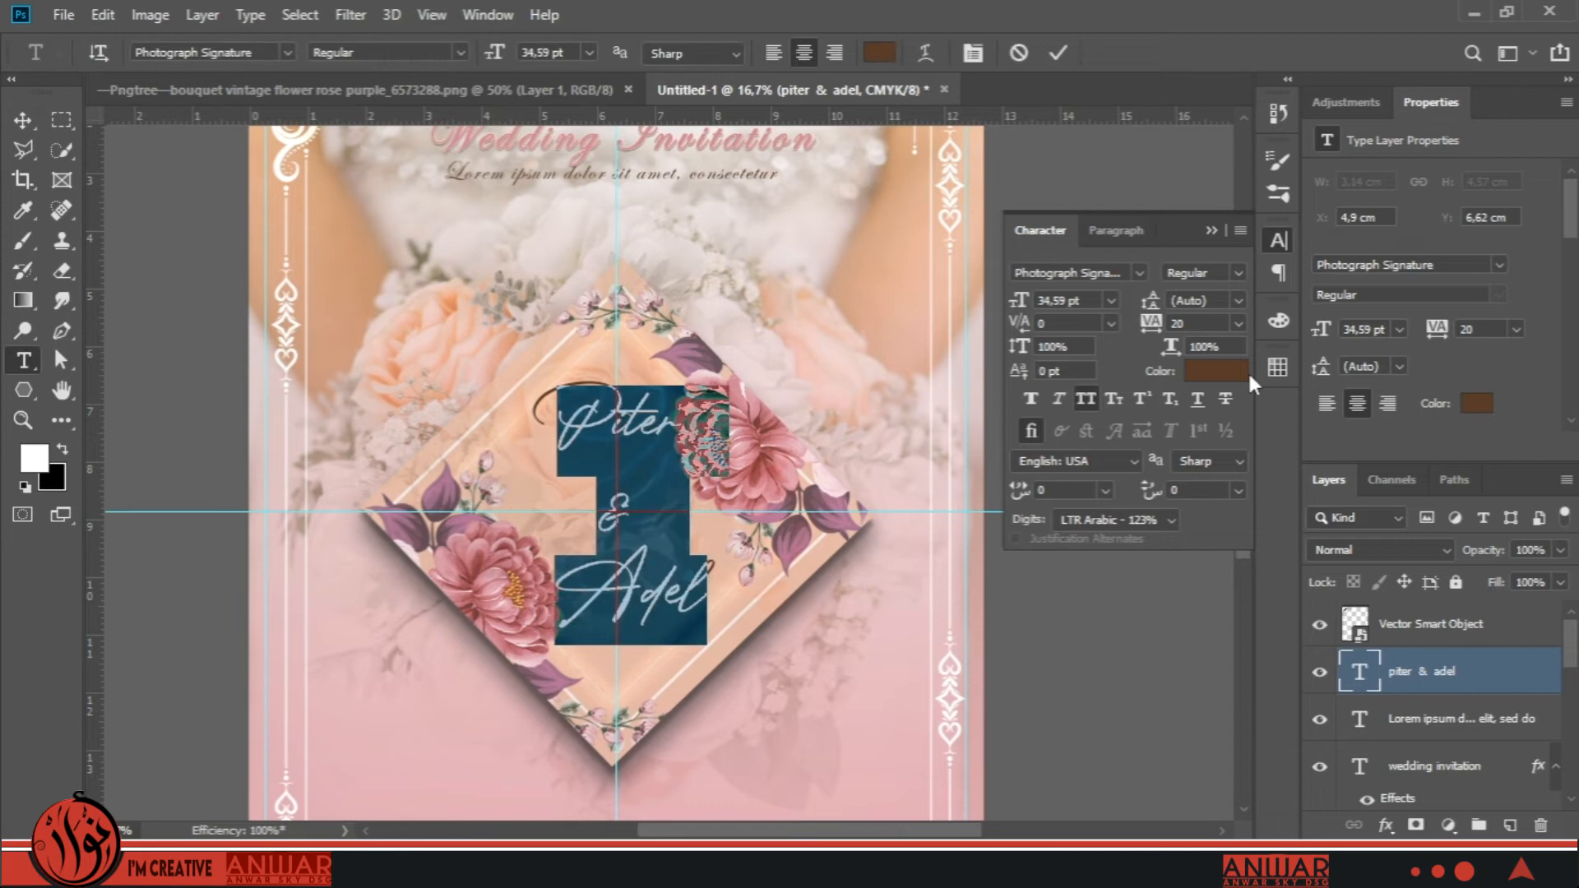
{"action": "left_click_drag", "start_coordinate": [1149, 303], "coordinate": [1146, 310]}
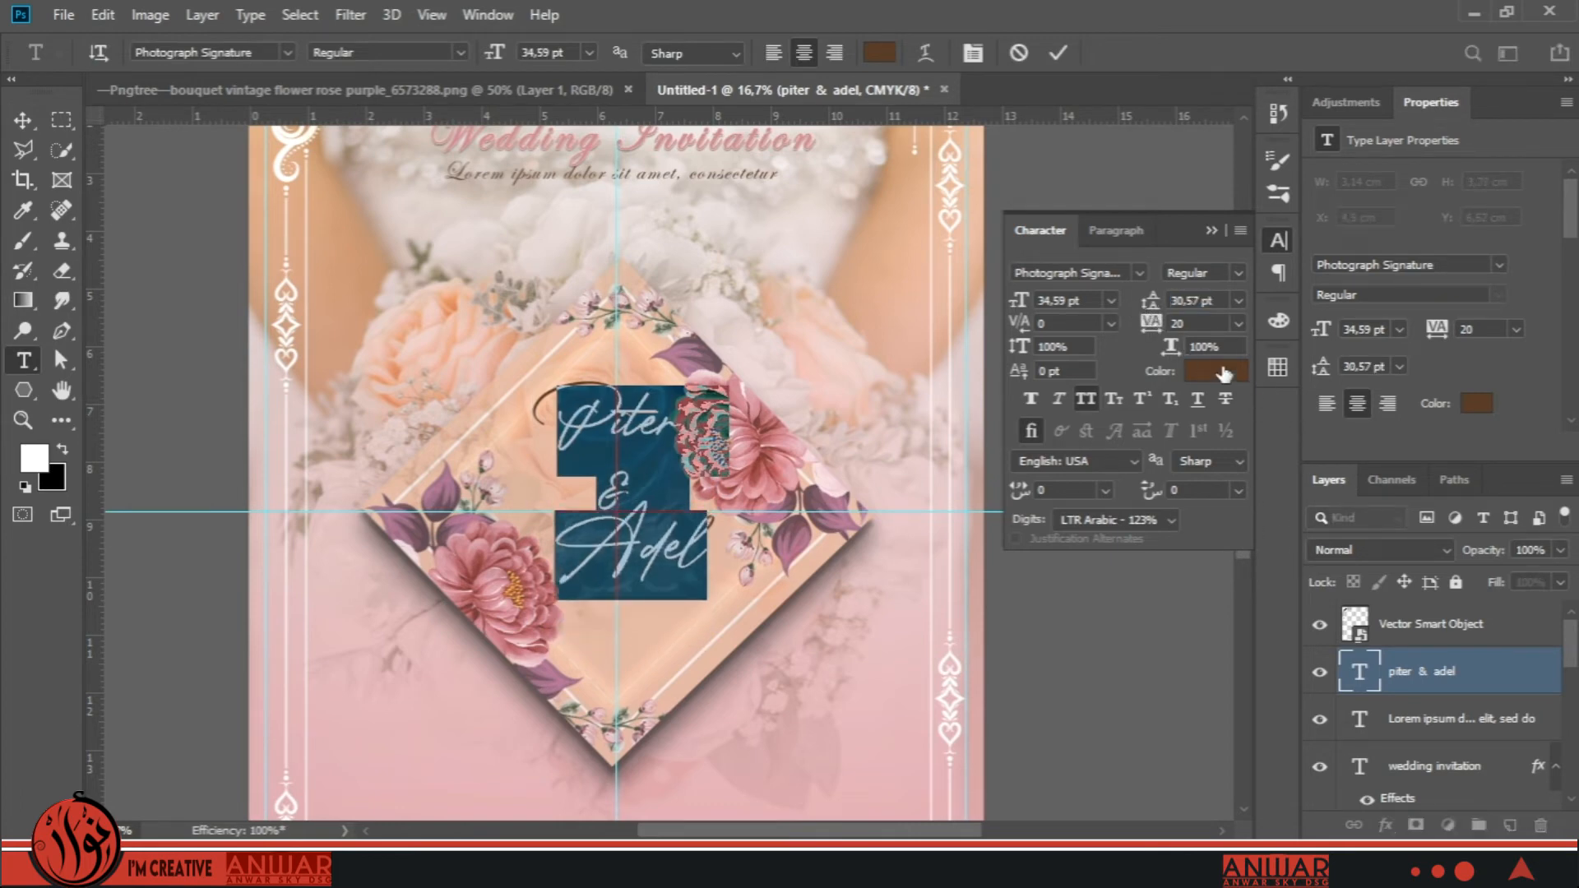
Color the names text white ffffff, set its leading to 31,57 pt and commit it.
{"action": "left_click", "coordinate": [1215, 371]}
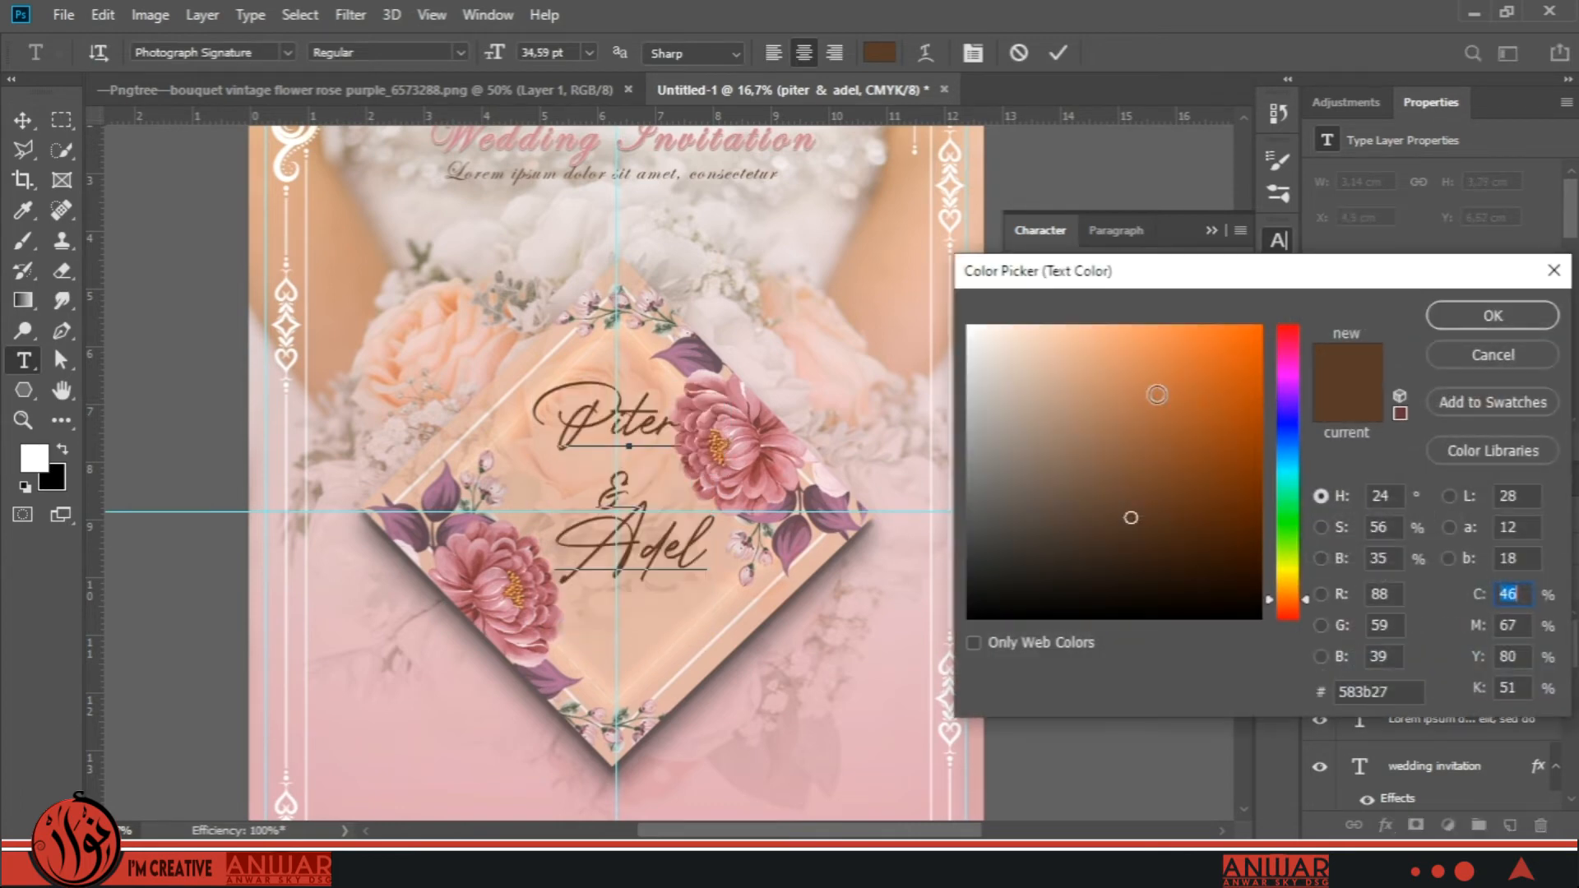
{"action": "left_click", "coordinate": [859, 369]}
{"action": "left_click", "coordinate": [907, 374]}
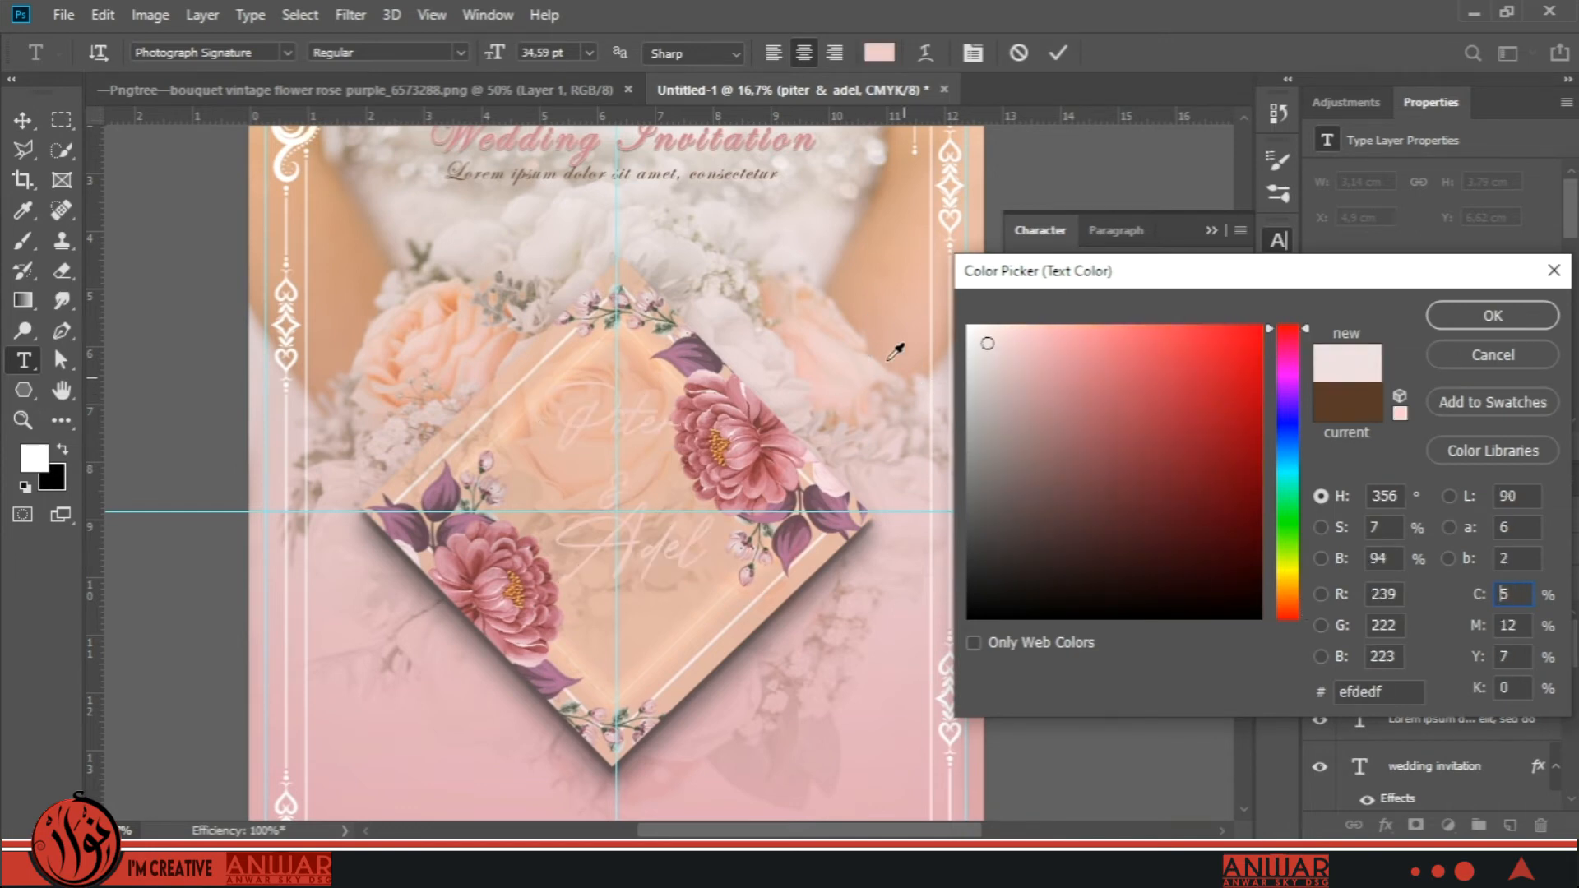
{"action": "left_click", "coordinate": [764, 230]}
{"action": "mouse_move", "coordinate": [1027, 378]}
{"action": "left_mouse_down"}
{"action": "mouse_move", "coordinate": [982, 333]}
{"action": "mouse_move", "coordinate": [954, 337]}
{"action": "left_mouse_up"}
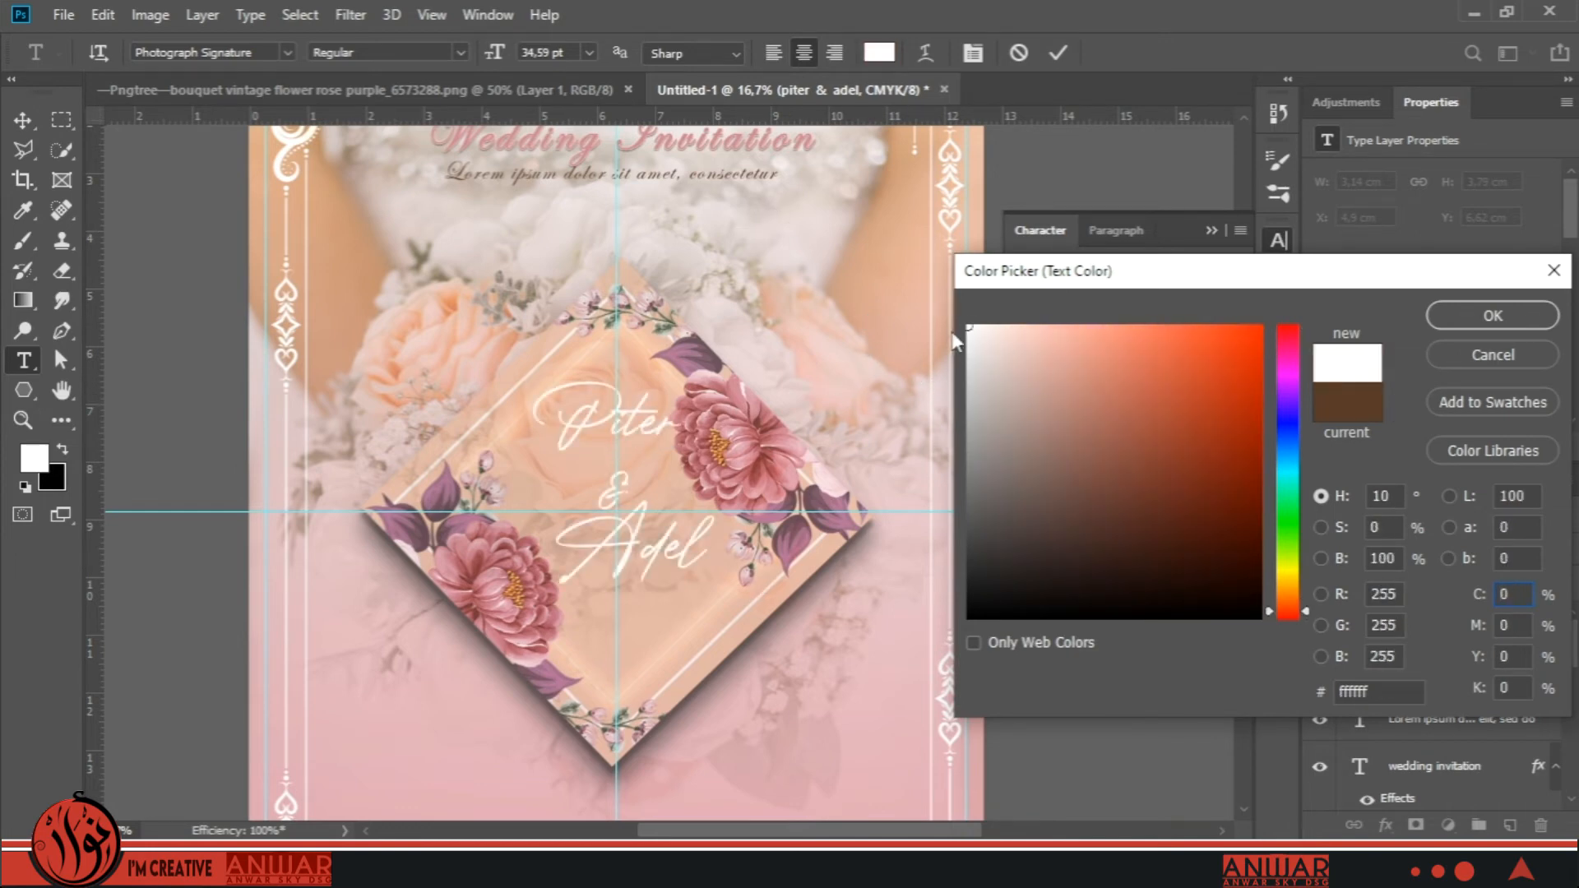
{"action": "left_click", "coordinate": [1471, 319]}
{"action": "mouse_move", "coordinate": [1150, 306]}
{"action": "left_mouse_down"}
{"action": "mouse_move", "coordinate": [1137, 309]}
{"action": "mouse_move", "coordinate": [1154, 326]}
{"action": "left_mouse_up"}
{"action": "left_click", "coordinate": [1364, 669]}
{"action": "key", "text": "ctrl+Return"}
{"action": "key", "text": "v"}
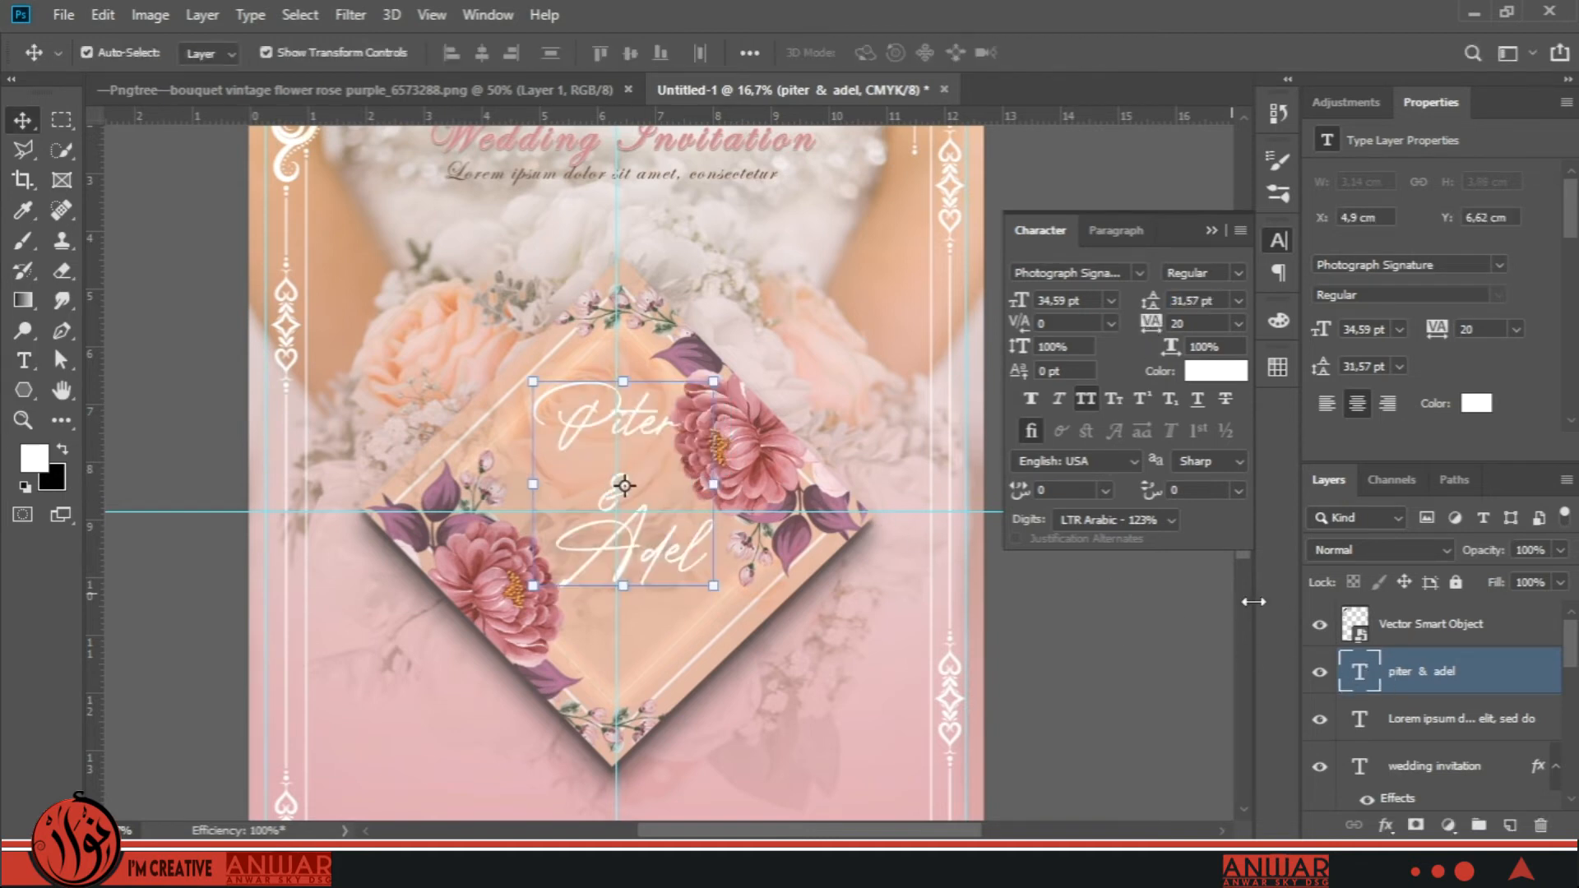
Delete the ampersand from the names text, keeping the empty line between the two names.
{"action": "double_click", "coordinate": [1353, 673]}
{"action": "double_click", "coordinate": [625, 481]}
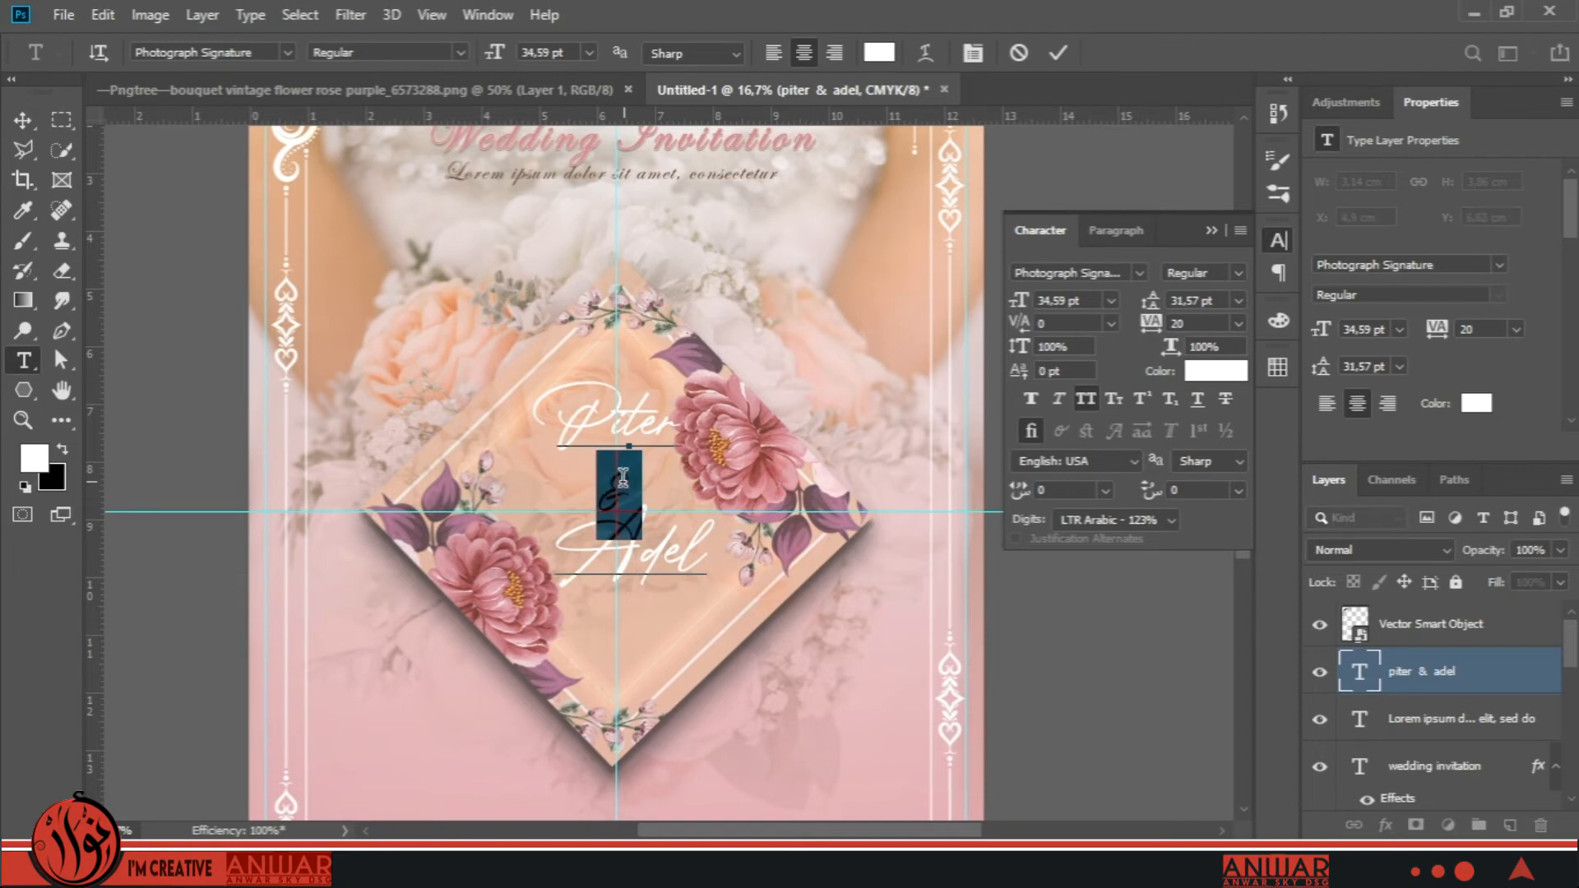
{"action": "key", "text": "BackSpace"}
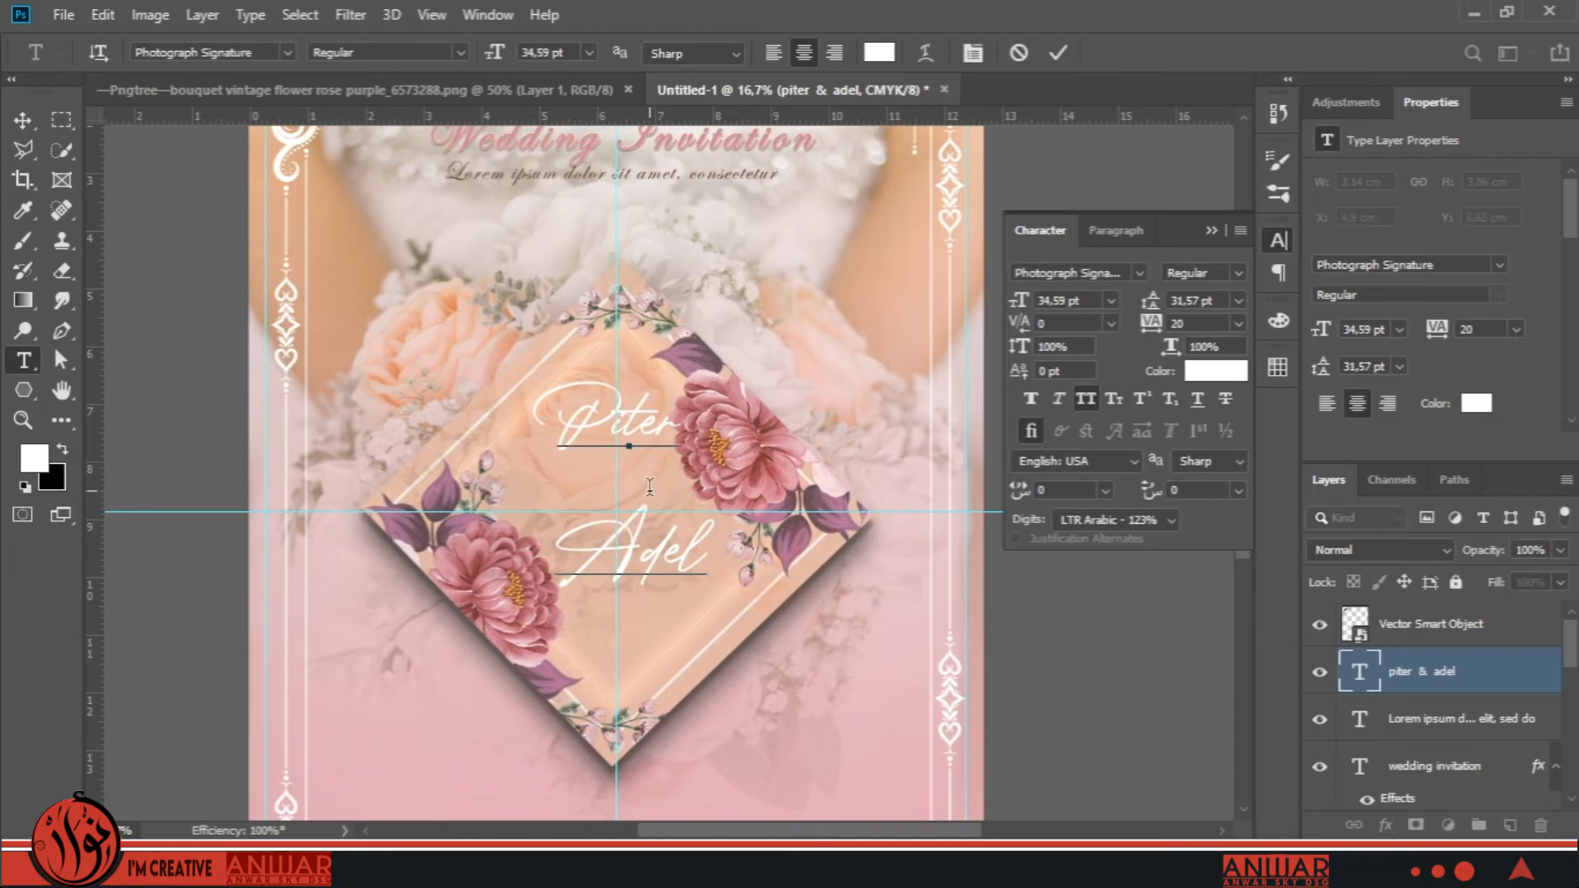
{"action": "key", "text": "ctrl+Return"}
{"action": "key", "text": "v"}
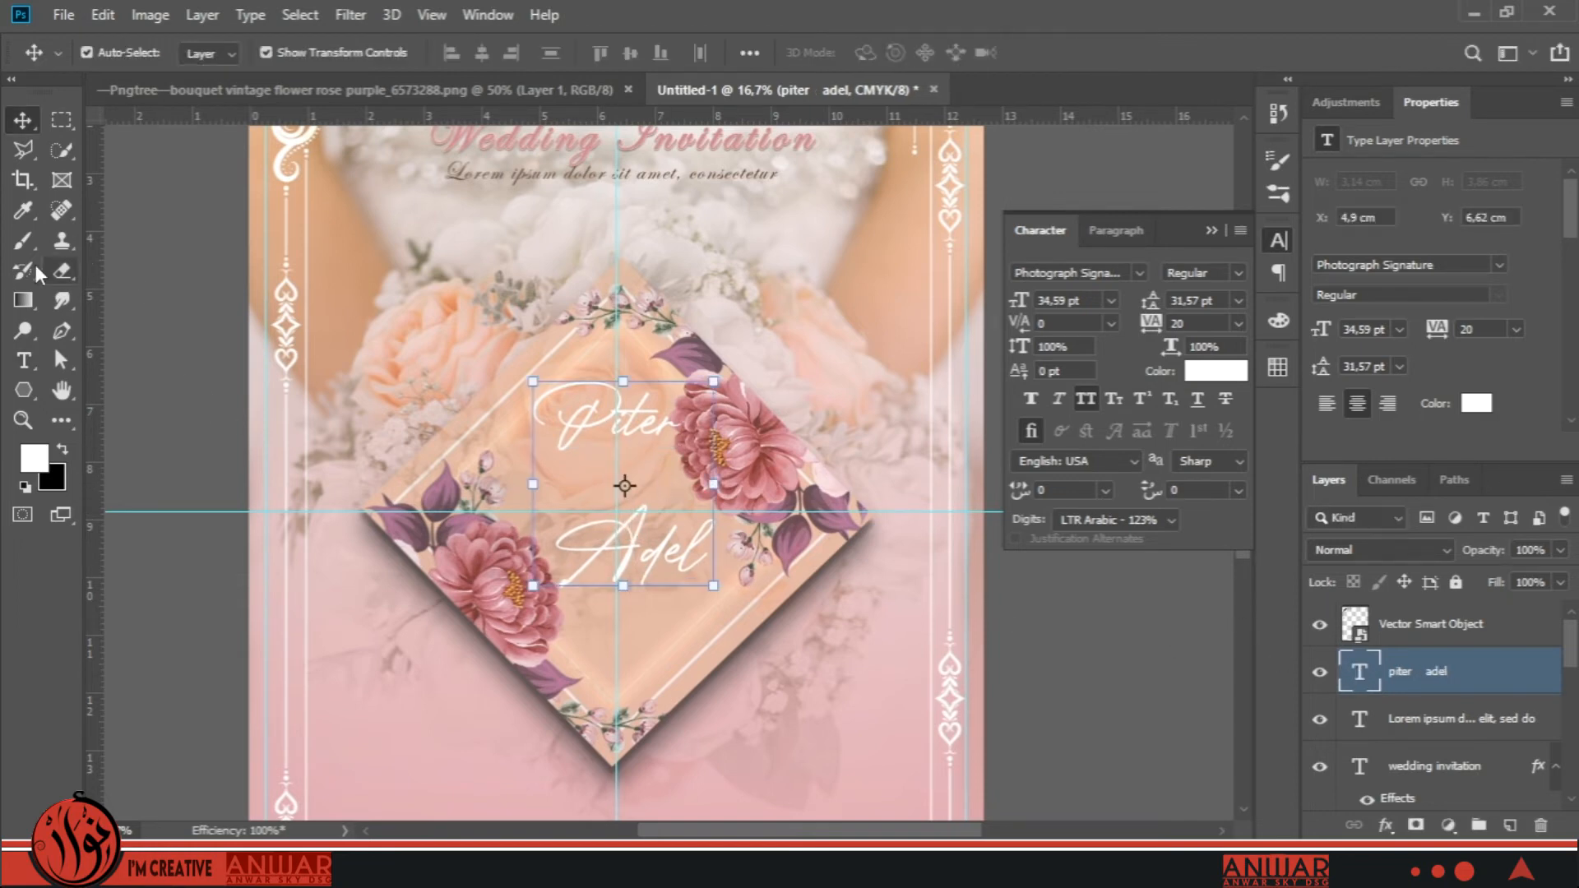
Add the ampersand as its own text layer near the diamond's left side between the names and scale it to 130,30%.
{"action": "left_click", "coordinate": [23, 360]}
{"action": "left_click", "coordinate": [497, 485]}
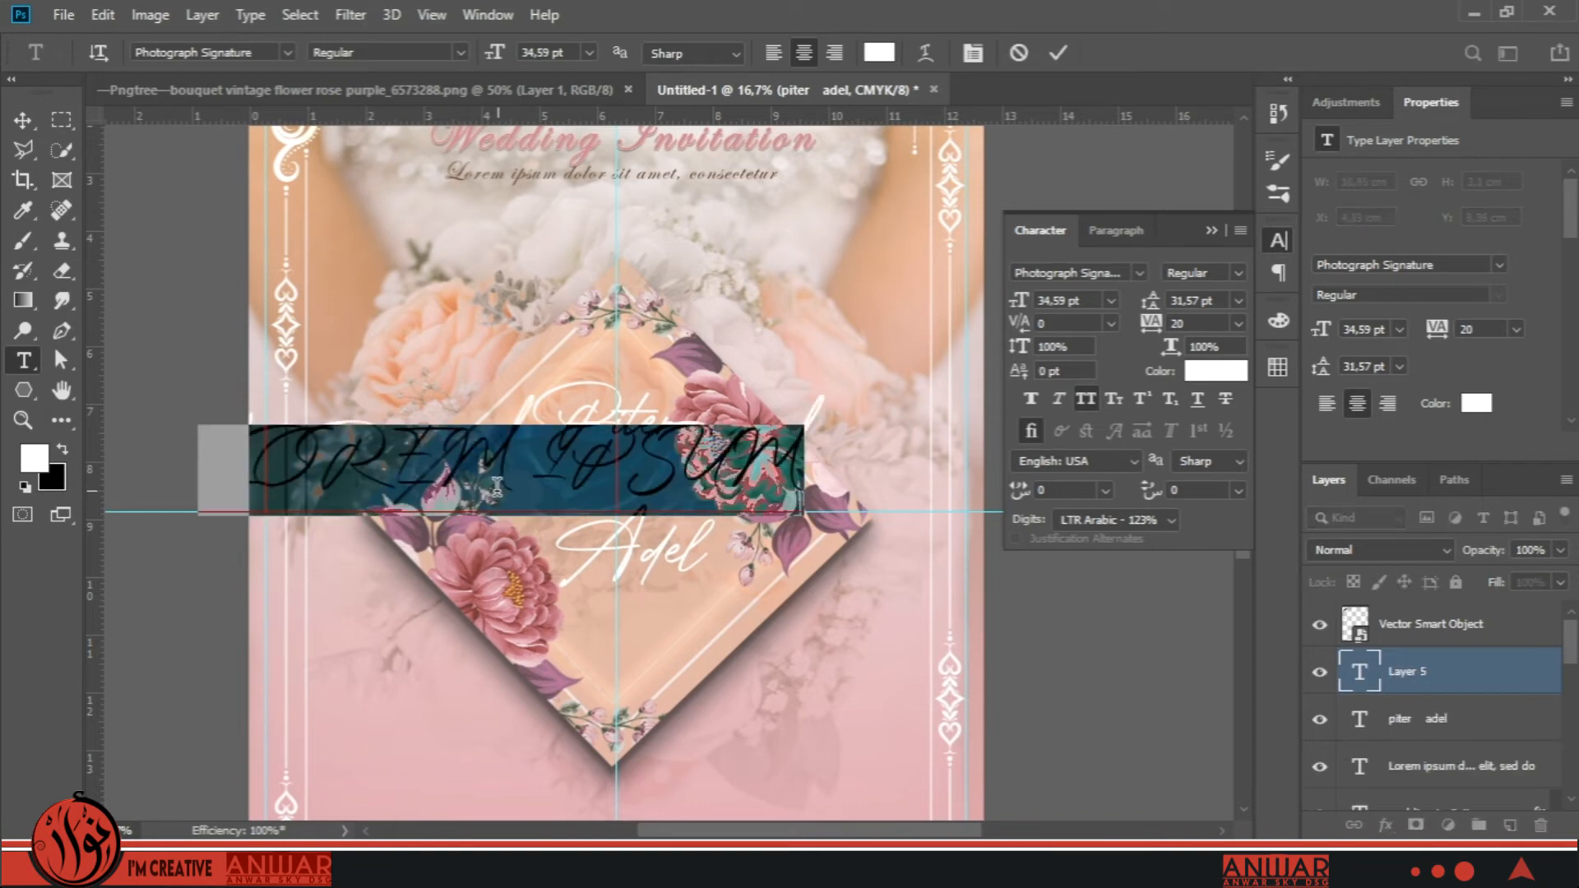
{"action": "type", "text": "&"}
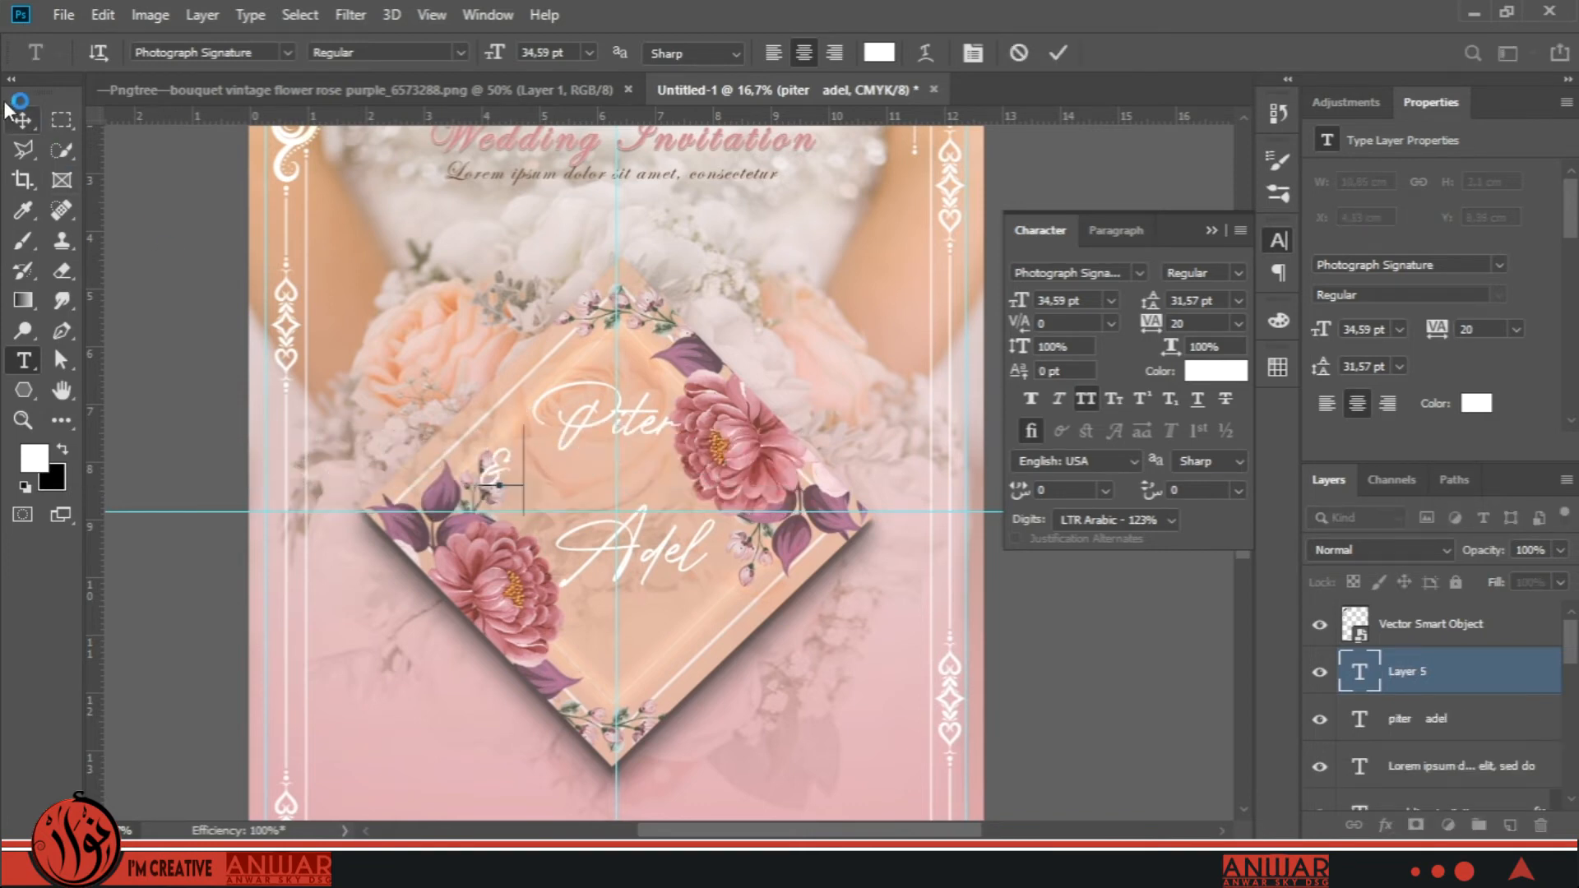
{"action": "left_click", "coordinate": [23, 120]}
{"action": "key", "text": "ctrl+t"}
{"action": "left_click_drag", "start_coordinate": [513, 488], "coordinate": [546, 486]}
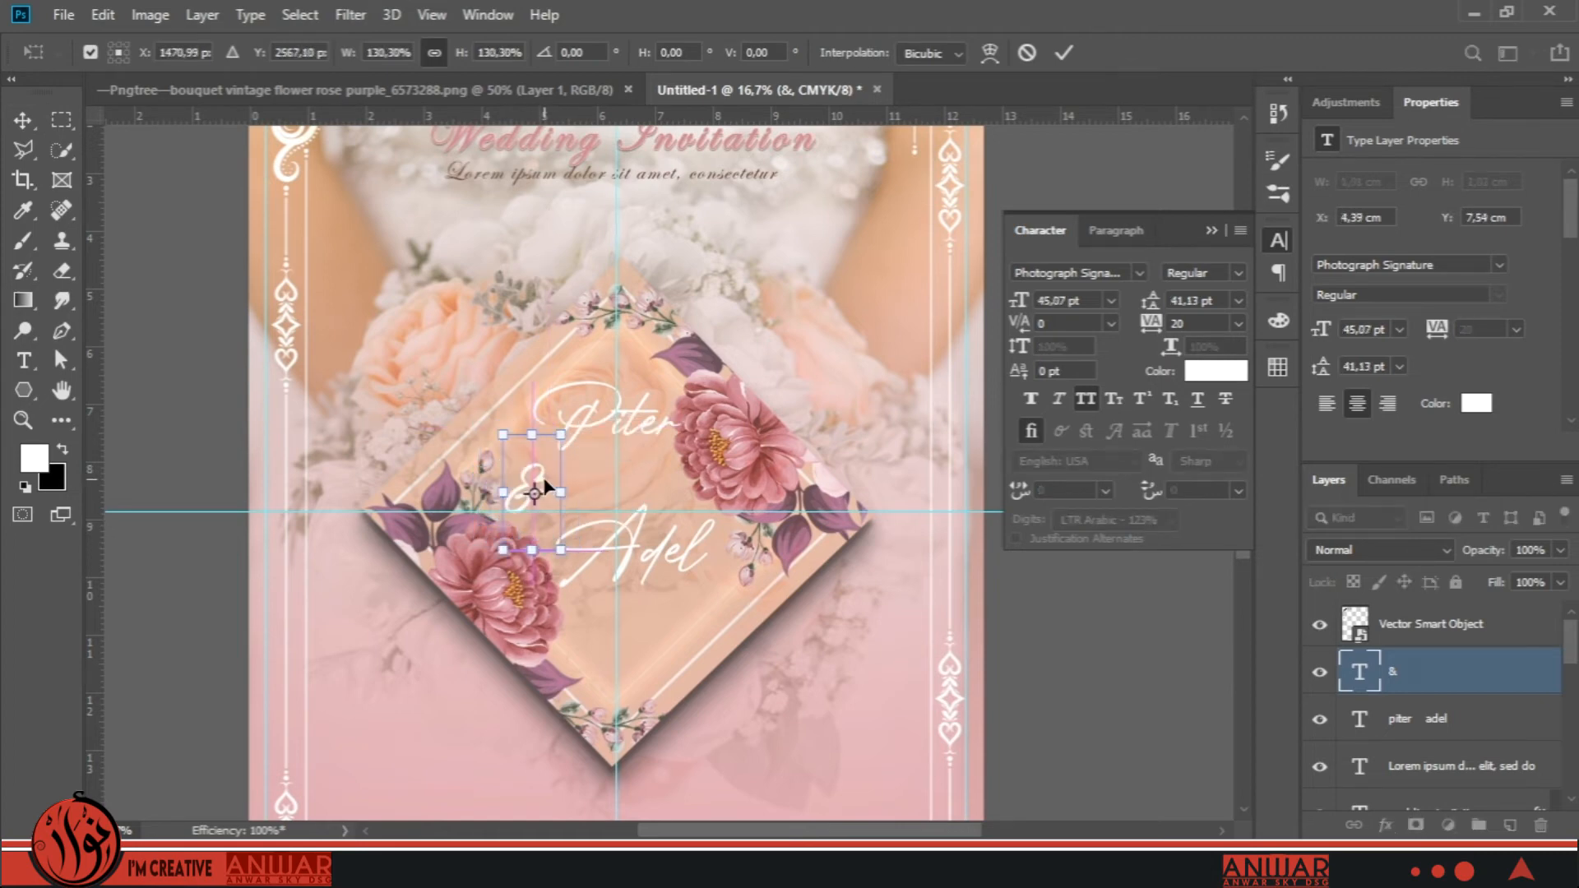
{"action": "key", "text": "Return"}
Nudge the ampersand right in large increments toward the gap between the two names.
{"action": "key", "text": "shift+Right"}
{"action": "key", "text": "shift+Right"}
{"action": "key", "text": "shift+Right"}
{"action": "key", "text": "shift+Right"}
{"action": "key", "text": "shift+Right"}
{"action": "key", "text": "shift+Right"}
{"action": "key", "text": "shift+Right"}
{"action": "key", "text": "shift+Right"}
{"action": "key", "text": "shift+Right"}
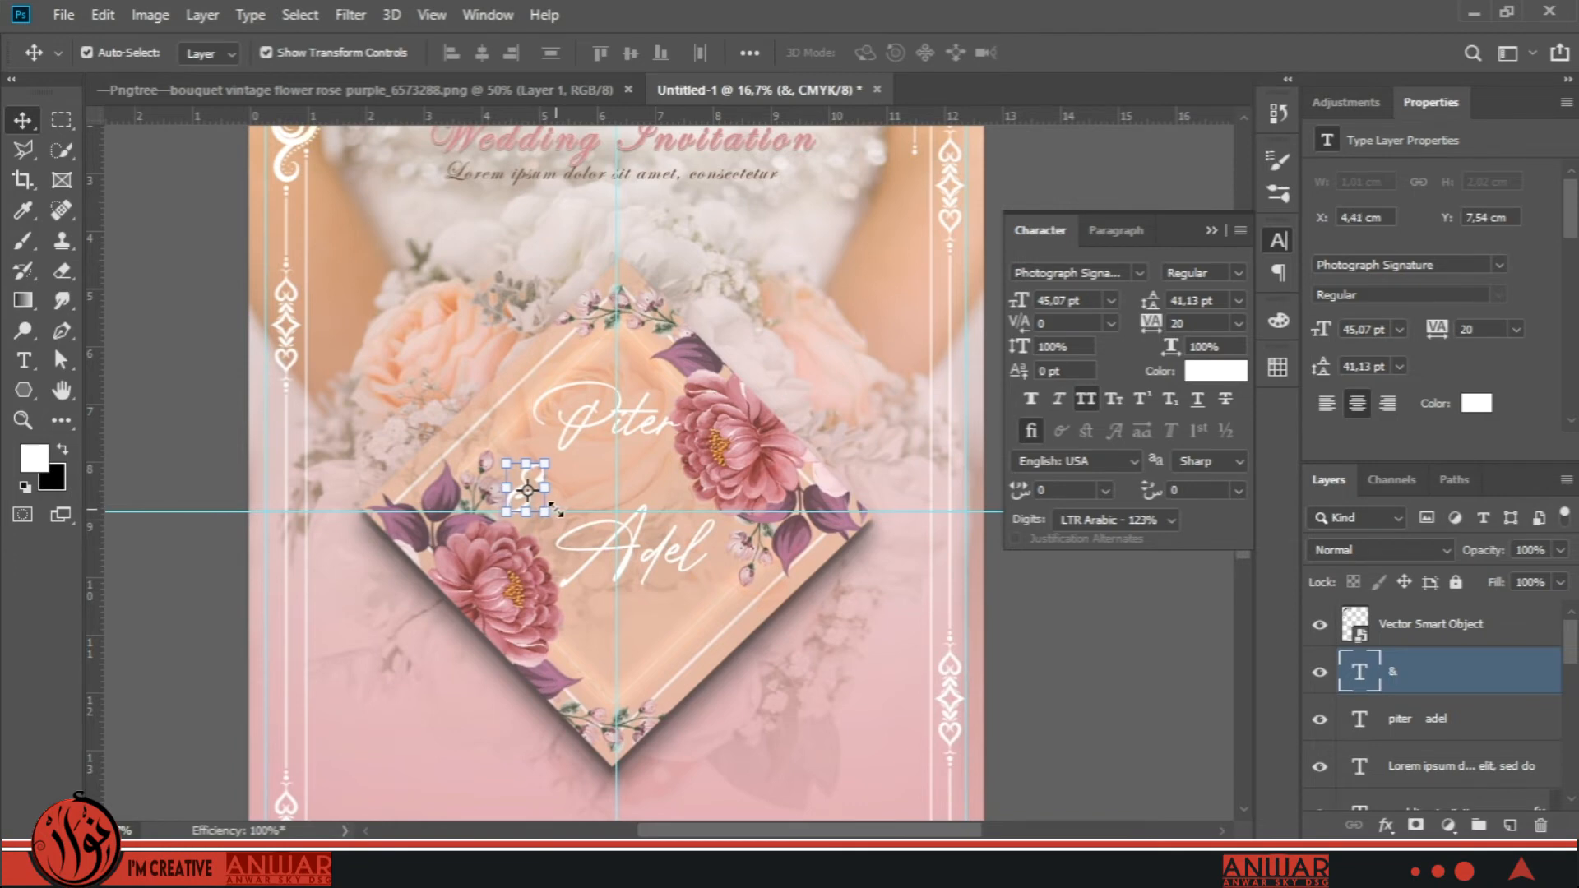
Nudge the names text left to X 4,73 cm to balance it within the diamond.
{"action": "left_click", "coordinate": [680, 559]}
{"action": "key", "text": "shift+Left"}
{"action": "key", "text": "shift+Left"}
{"action": "key", "text": "shift+Left"}
{"action": "key", "text": "shift+Left"}
{"action": "key", "text": "shift+Left"}
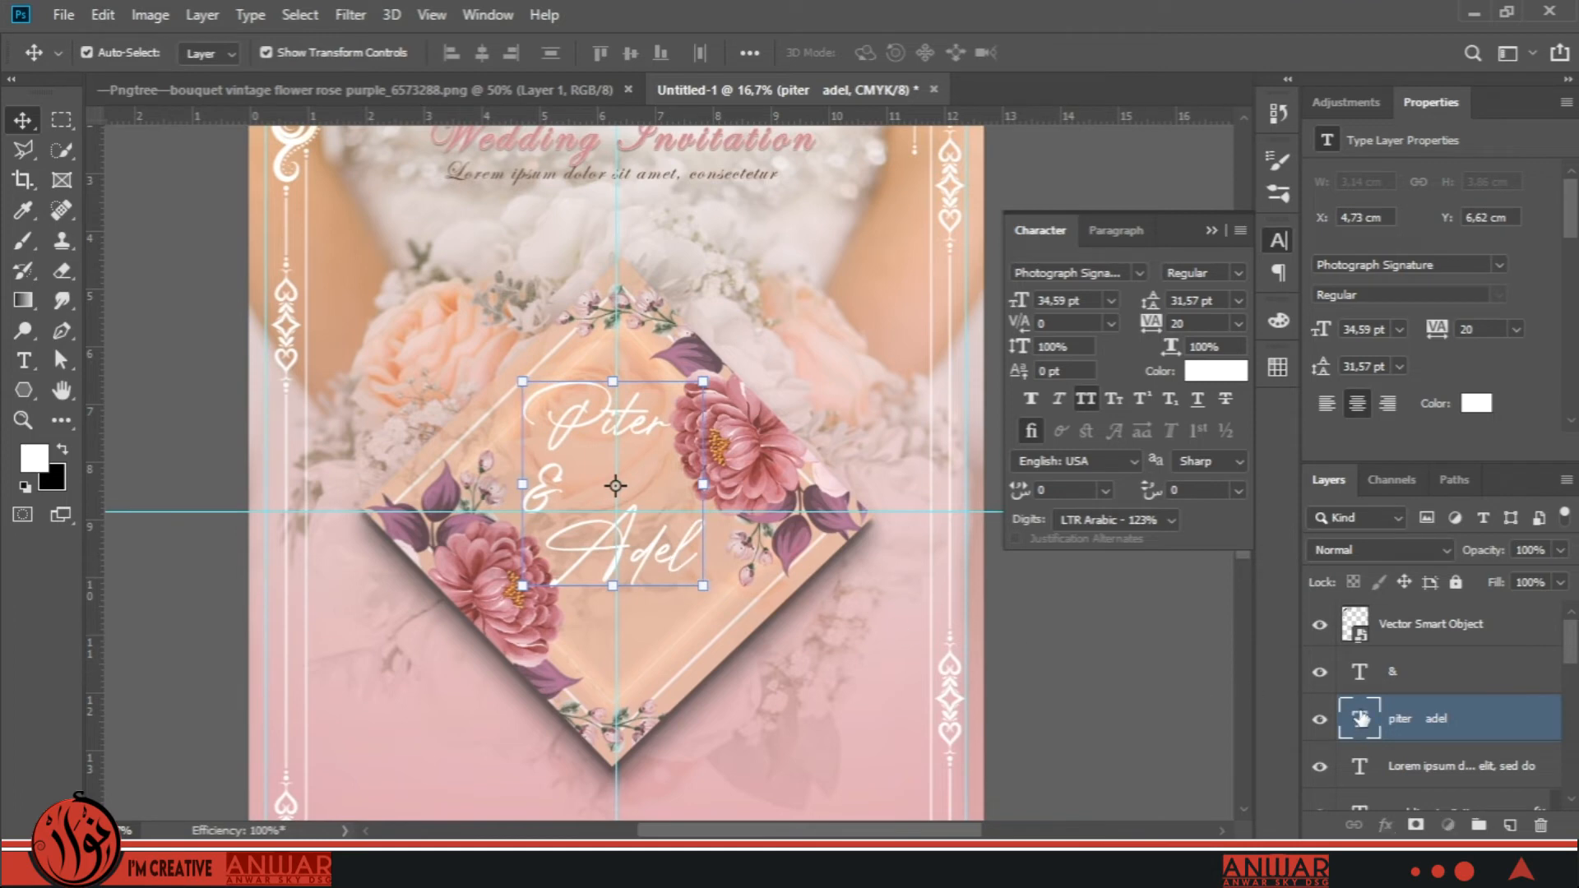
Add the date "20 JULY . 2023" as its own text layer under the couple's names.
{"action": "left_click", "coordinate": [23, 360]}
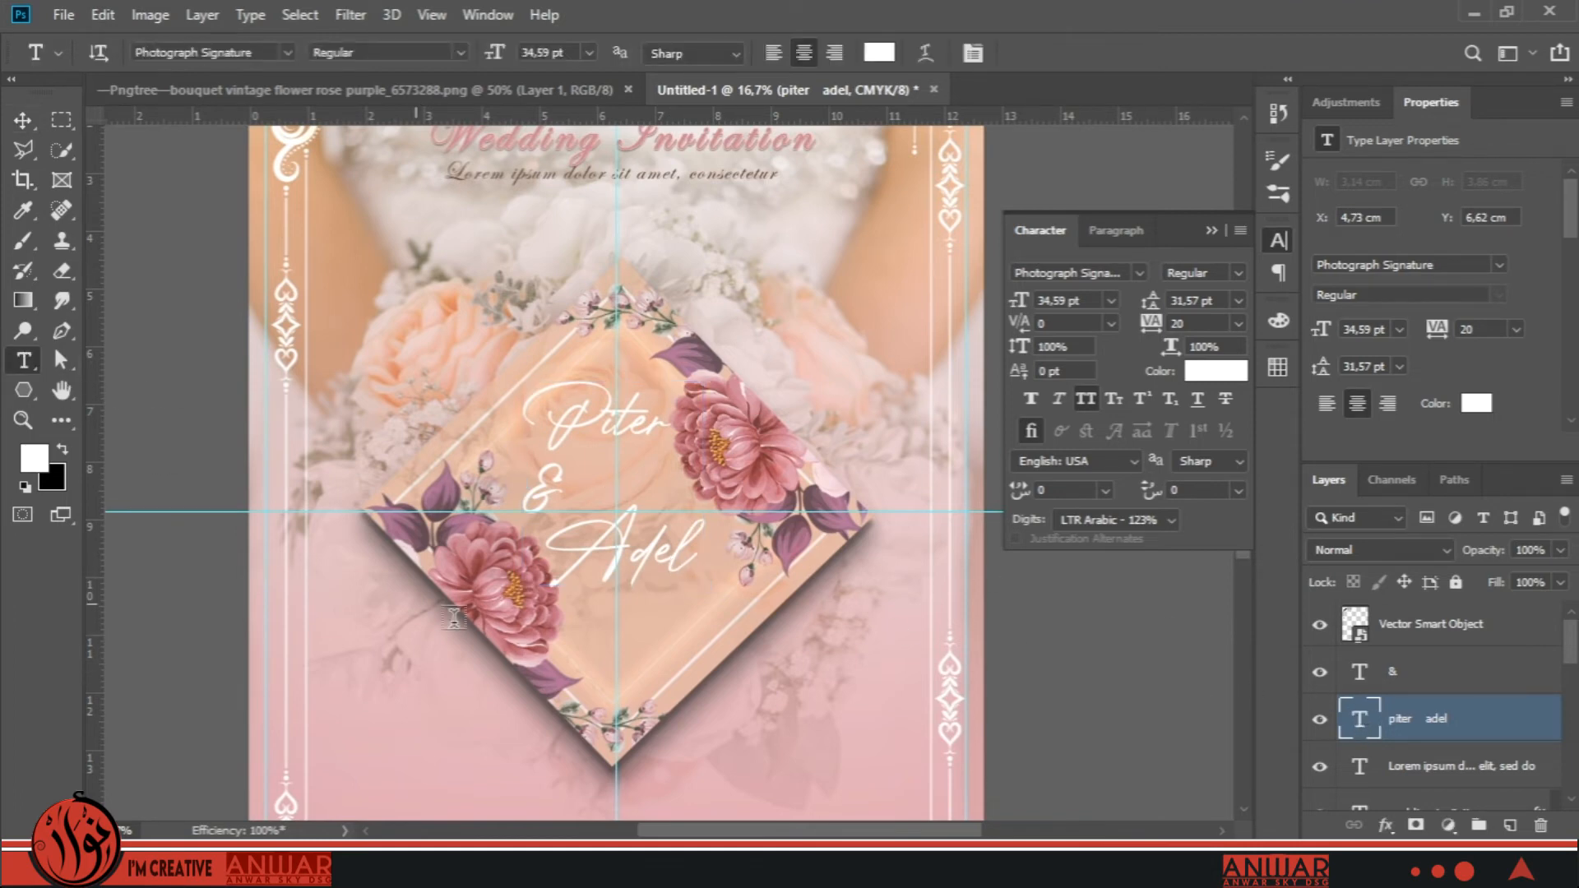
{"action": "left_click", "coordinate": [599, 658]}
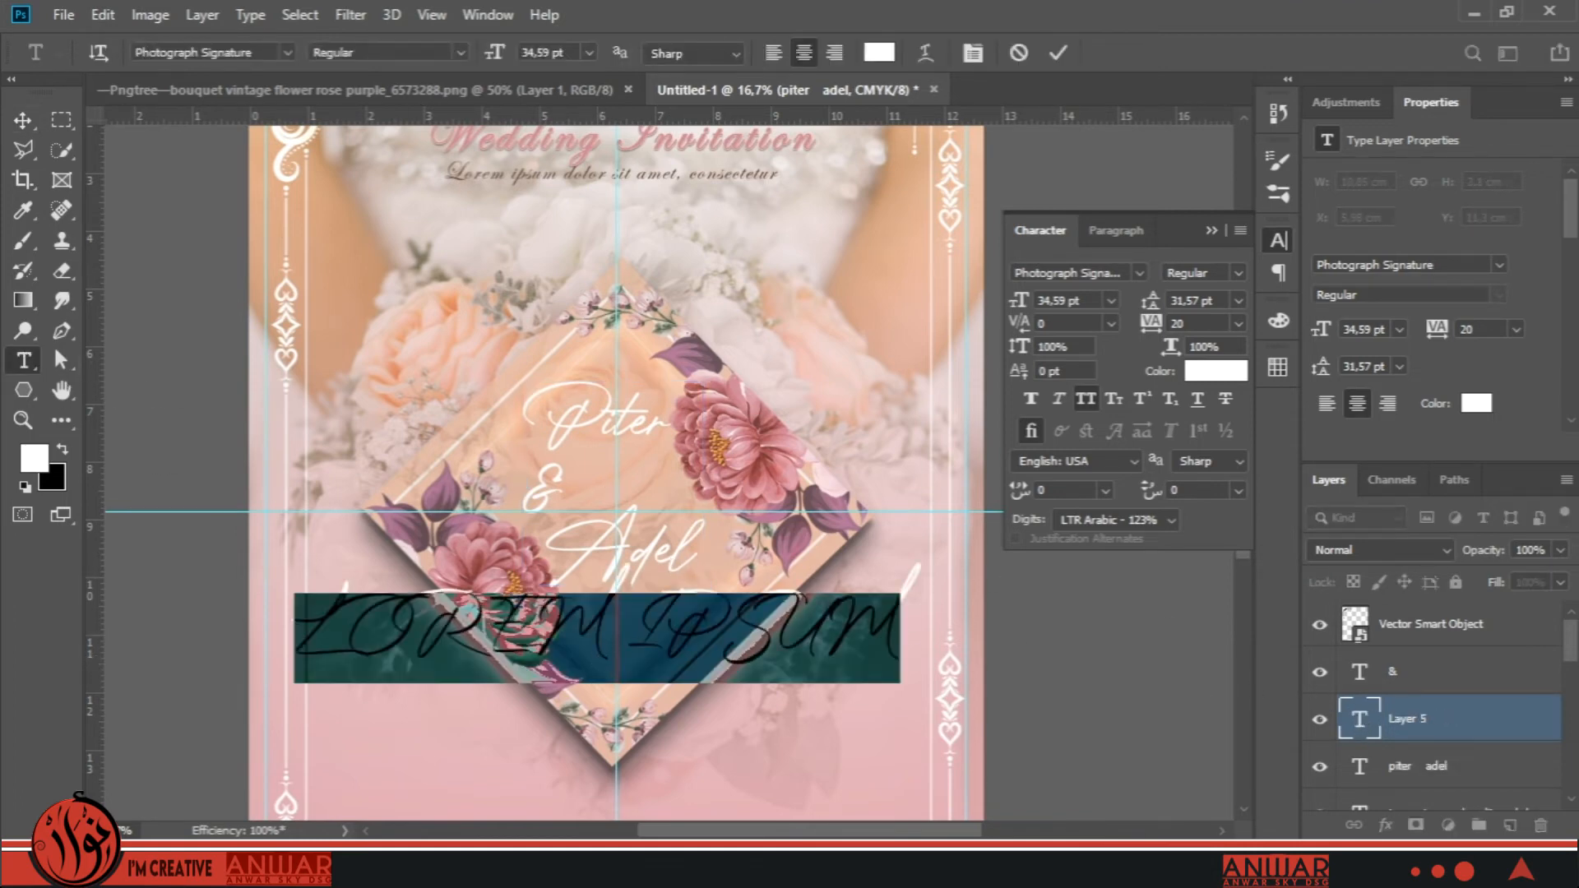
{"action": "type", "text": "20 JUL"}
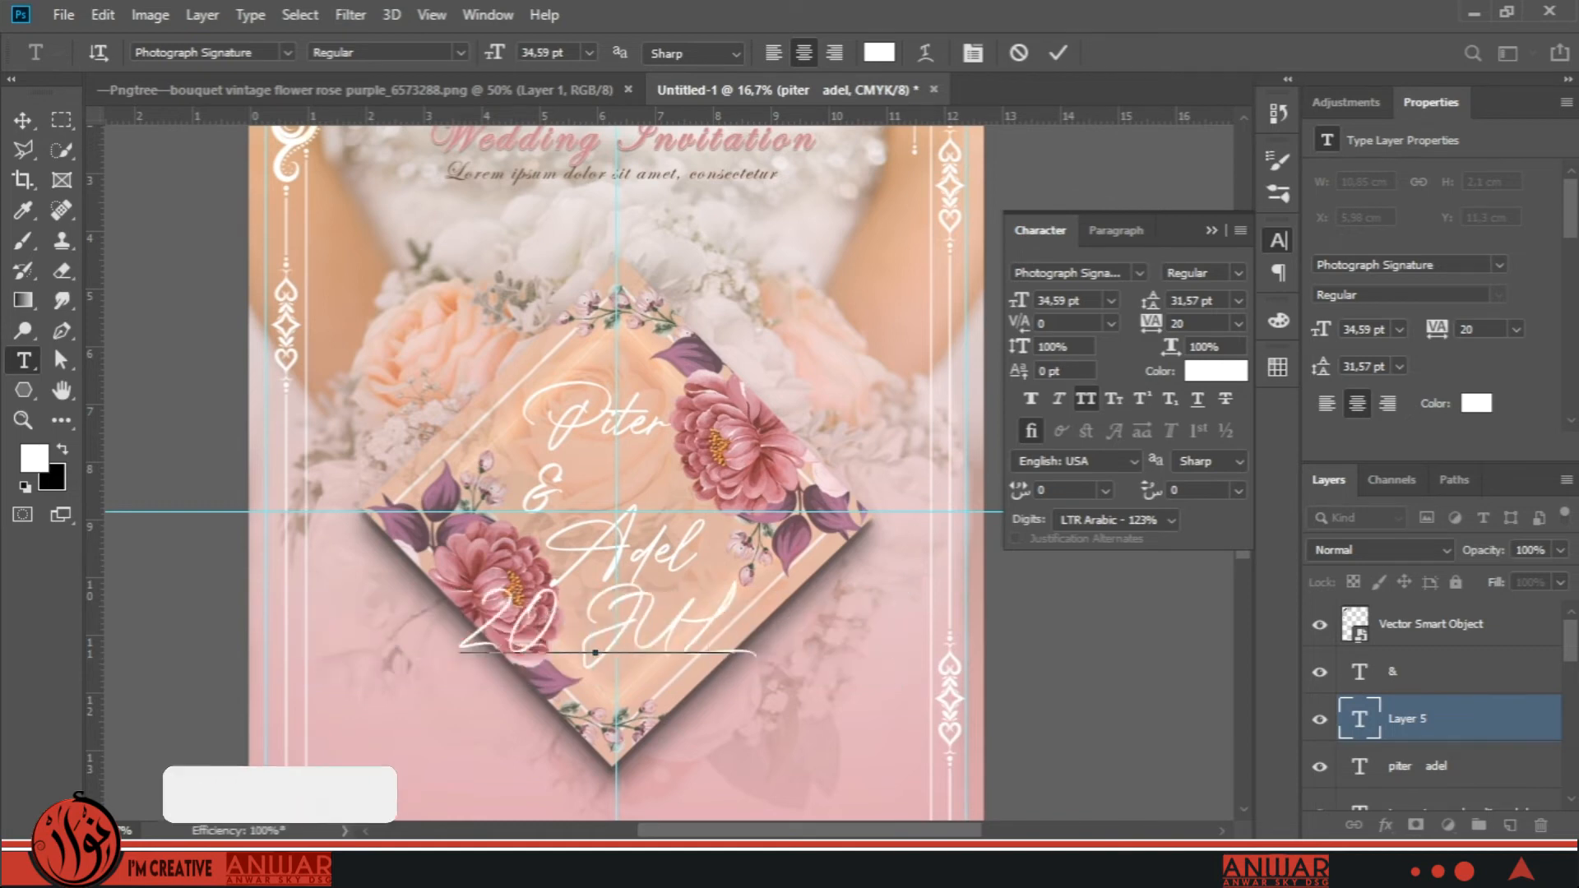
{"action": "type", "text": "Y"}
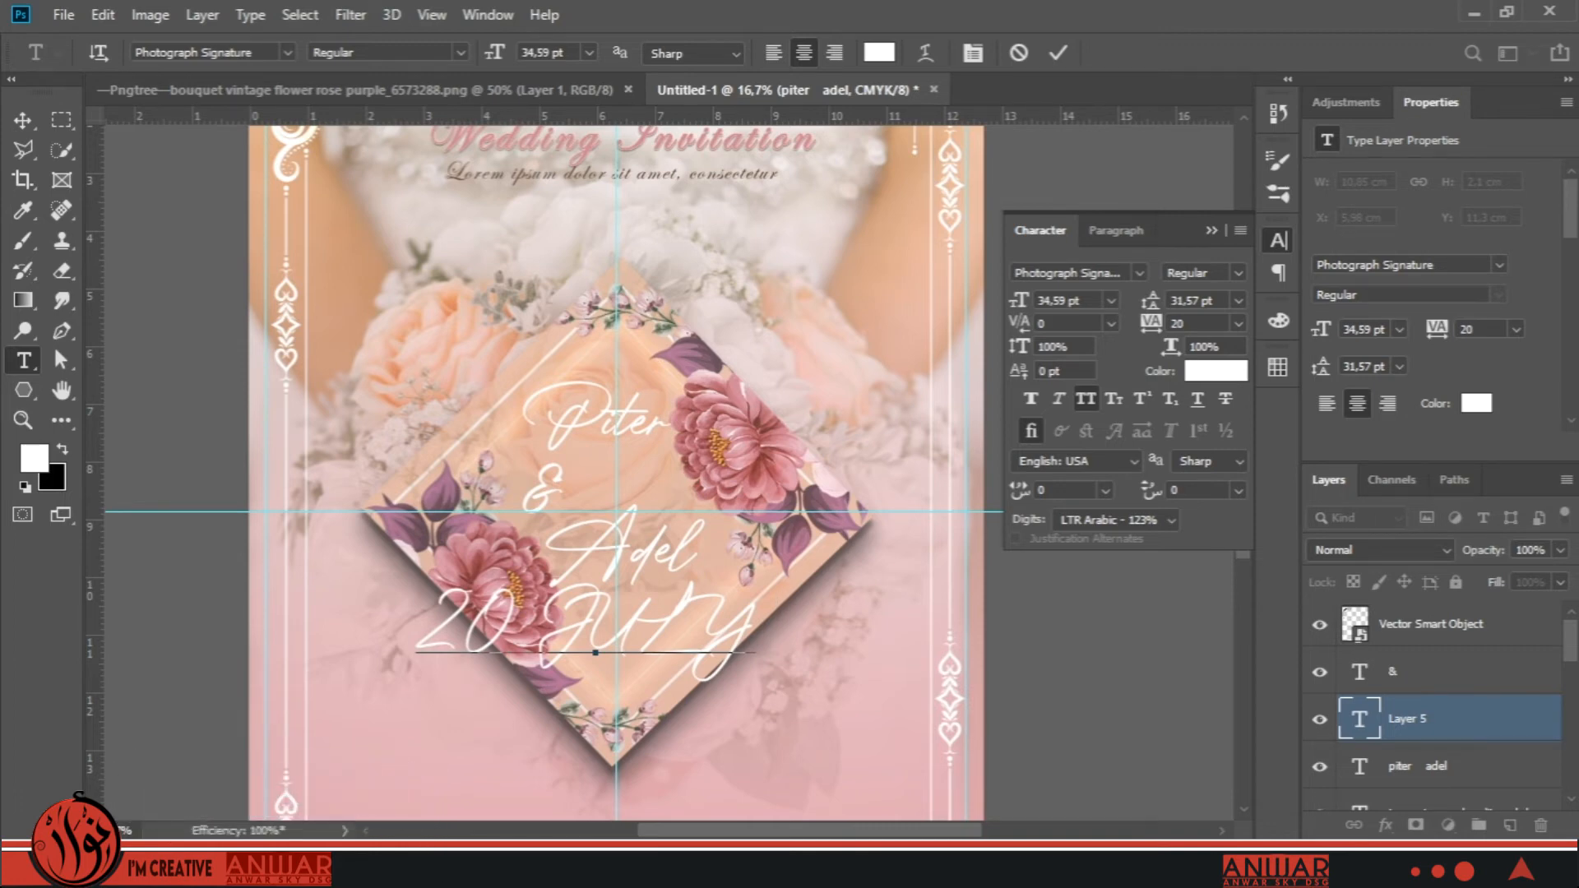
{"action": "type", "text": ". "}
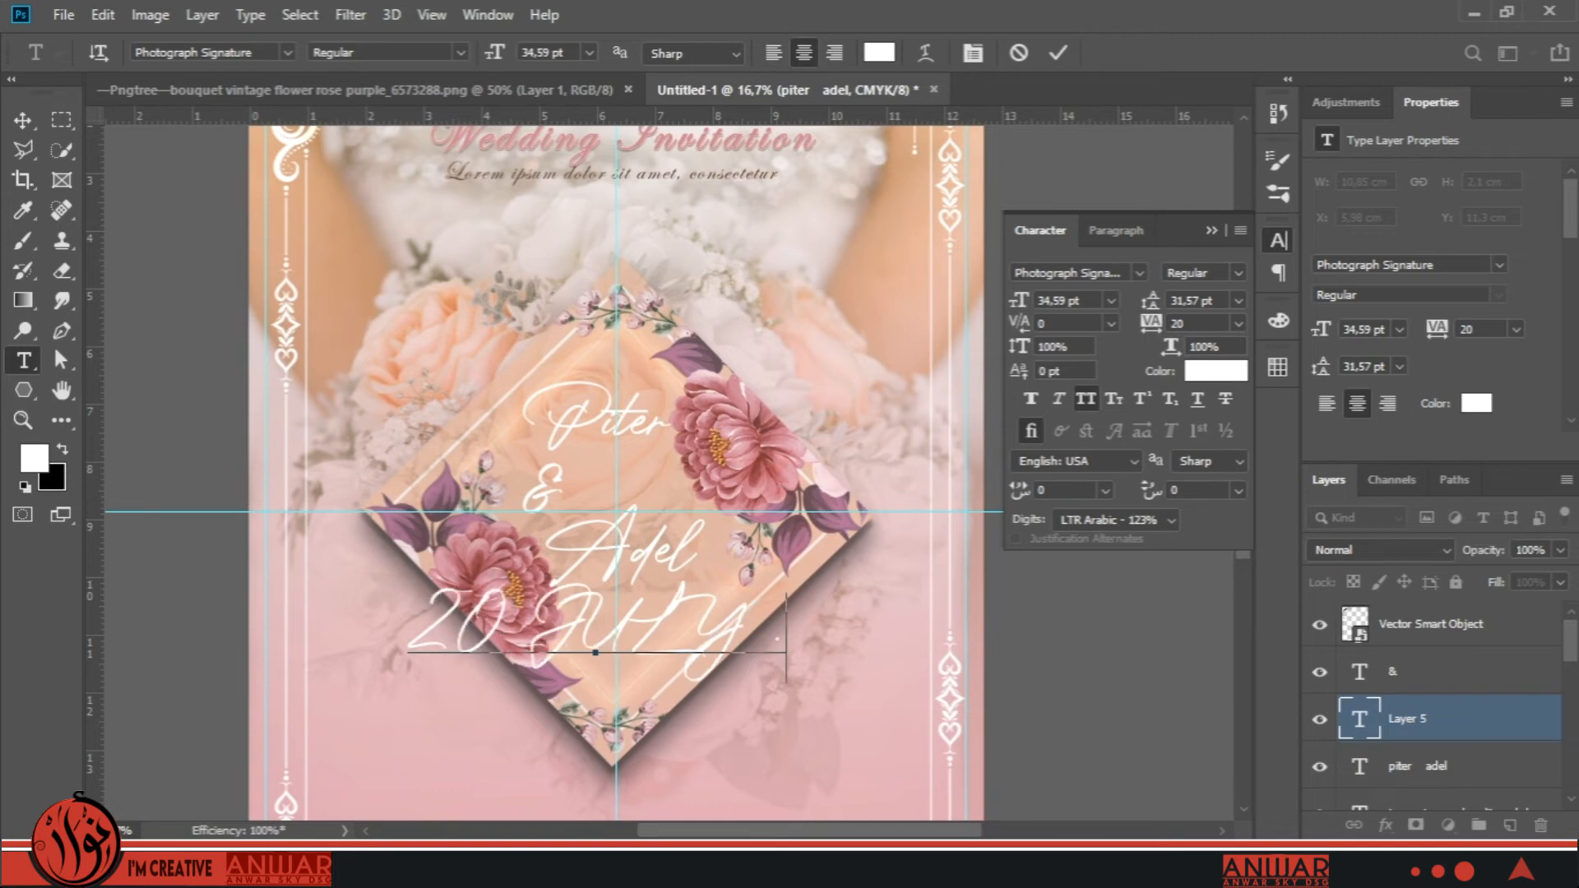
{"action": "type", "text": "2023"}
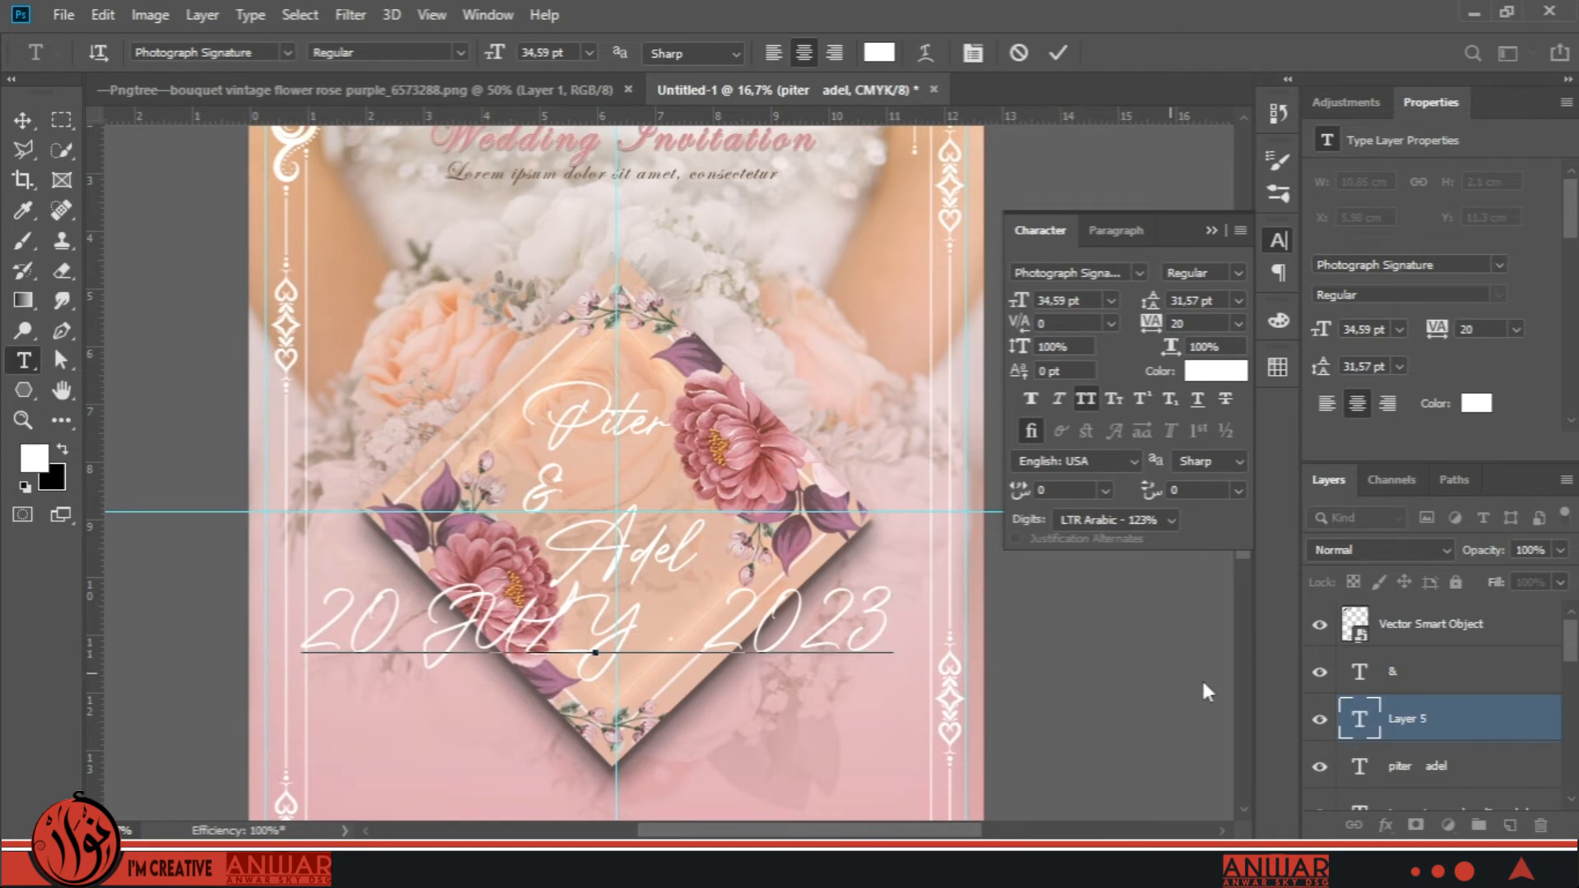
Set the date text to Arial at 12,59 pt and move it below the diamond to X 4,75 cm, Y 14,3 cm.
{"action": "double_click", "coordinate": [1359, 718]}
{"action": "left_click", "coordinate": [1146, 273]}
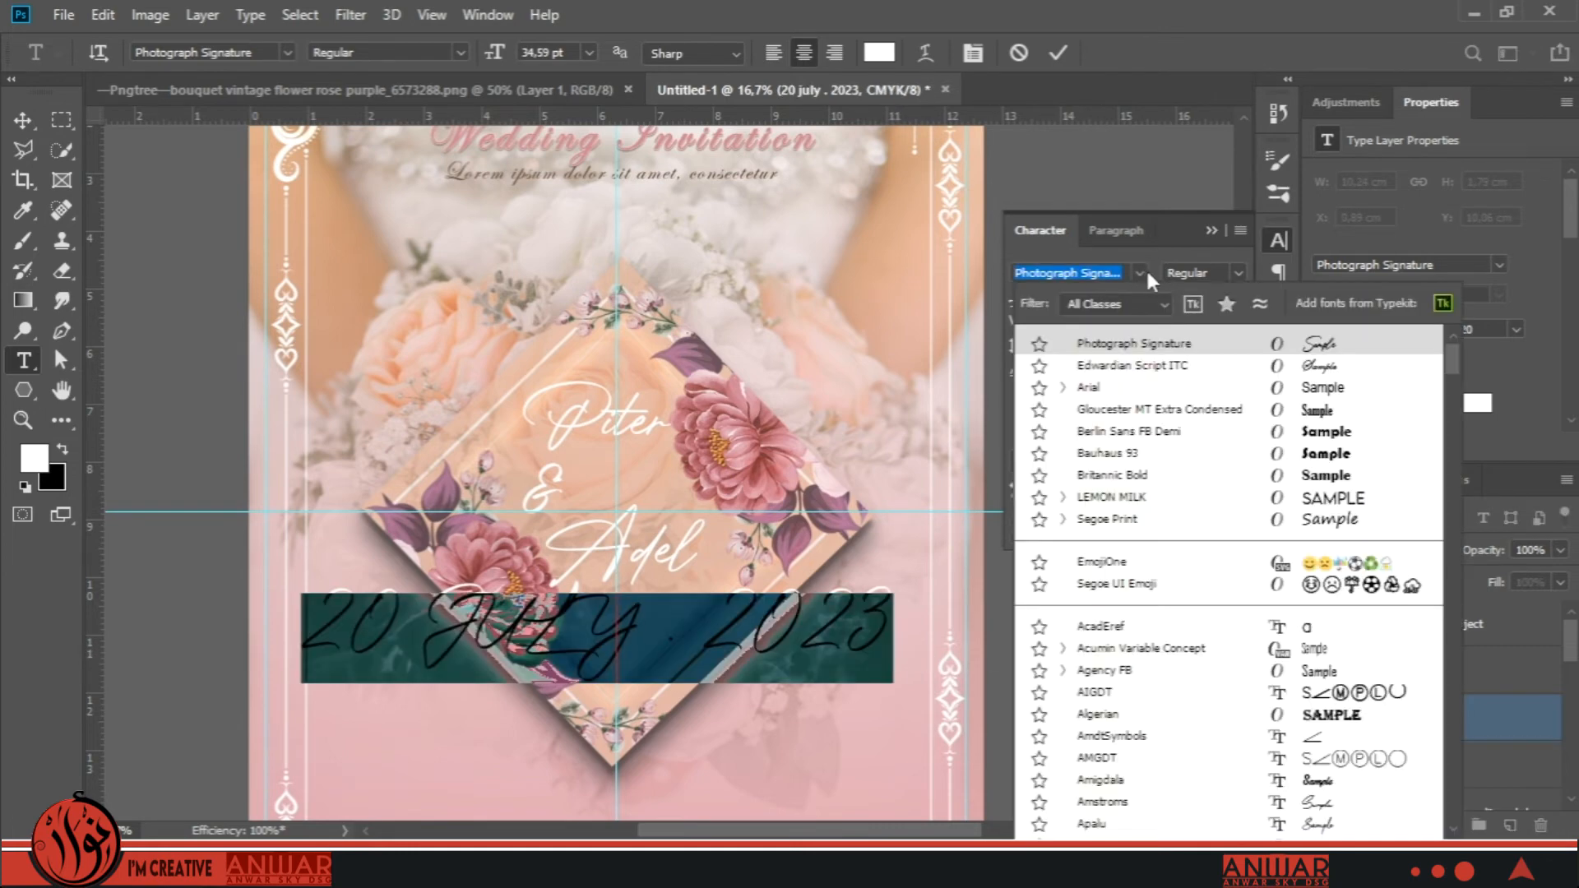
{"action": "left_click", "coordinate": [1334, 393]}
{"action": "left_click_drag", "start_coordinate": [1010, 305], "coordinate": [993, 312]}
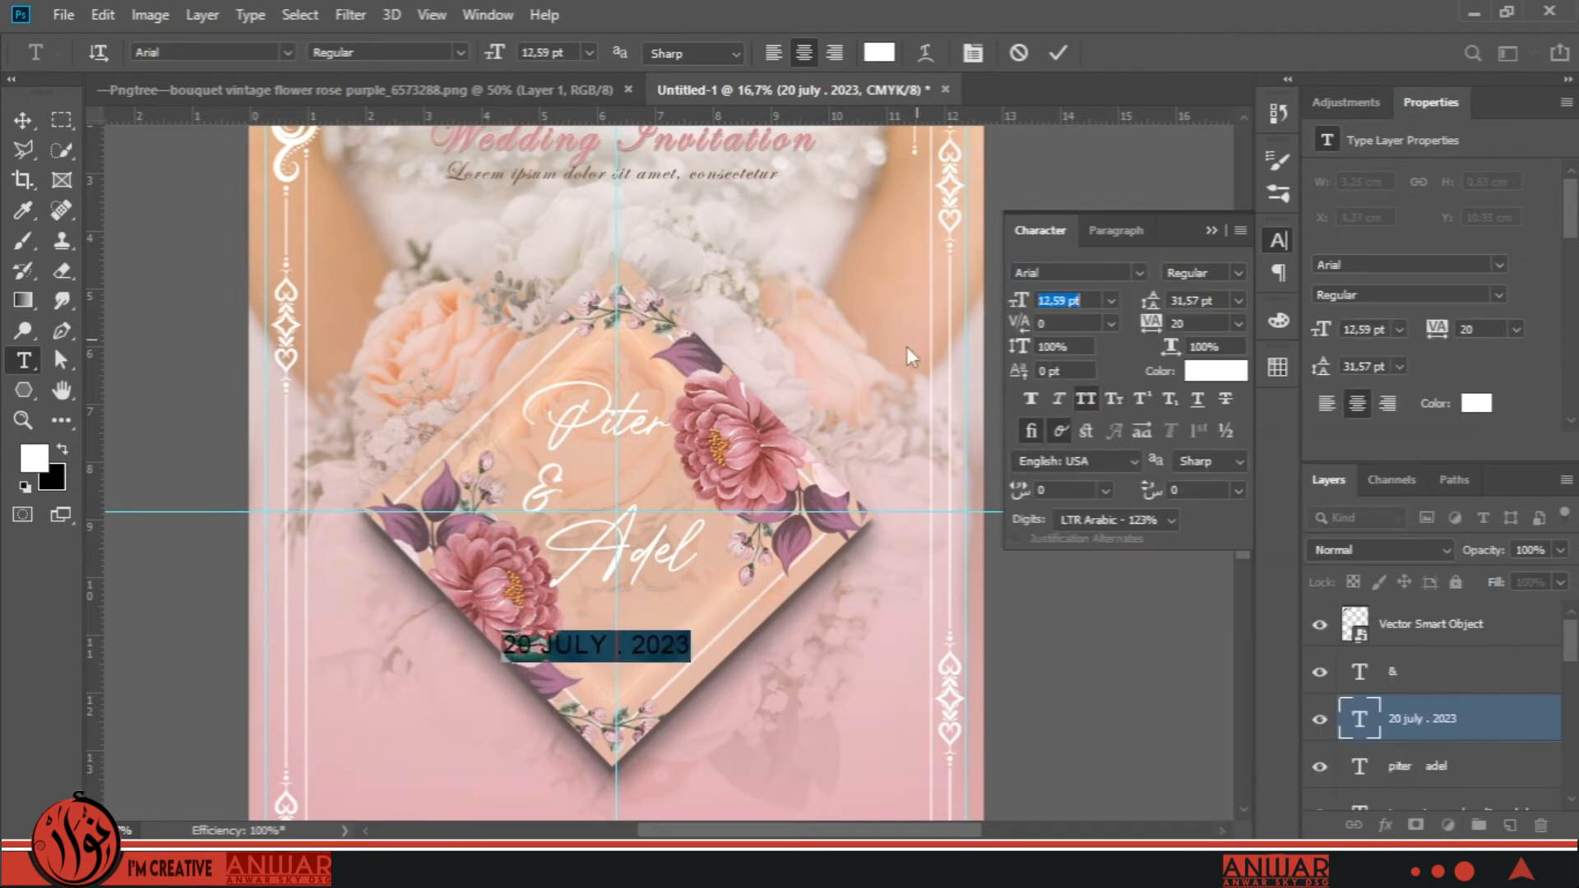
{"action": "left_click", "coordinate": [1353, 717]}
{"action": "left_click", "coordinate": [23, 120]}
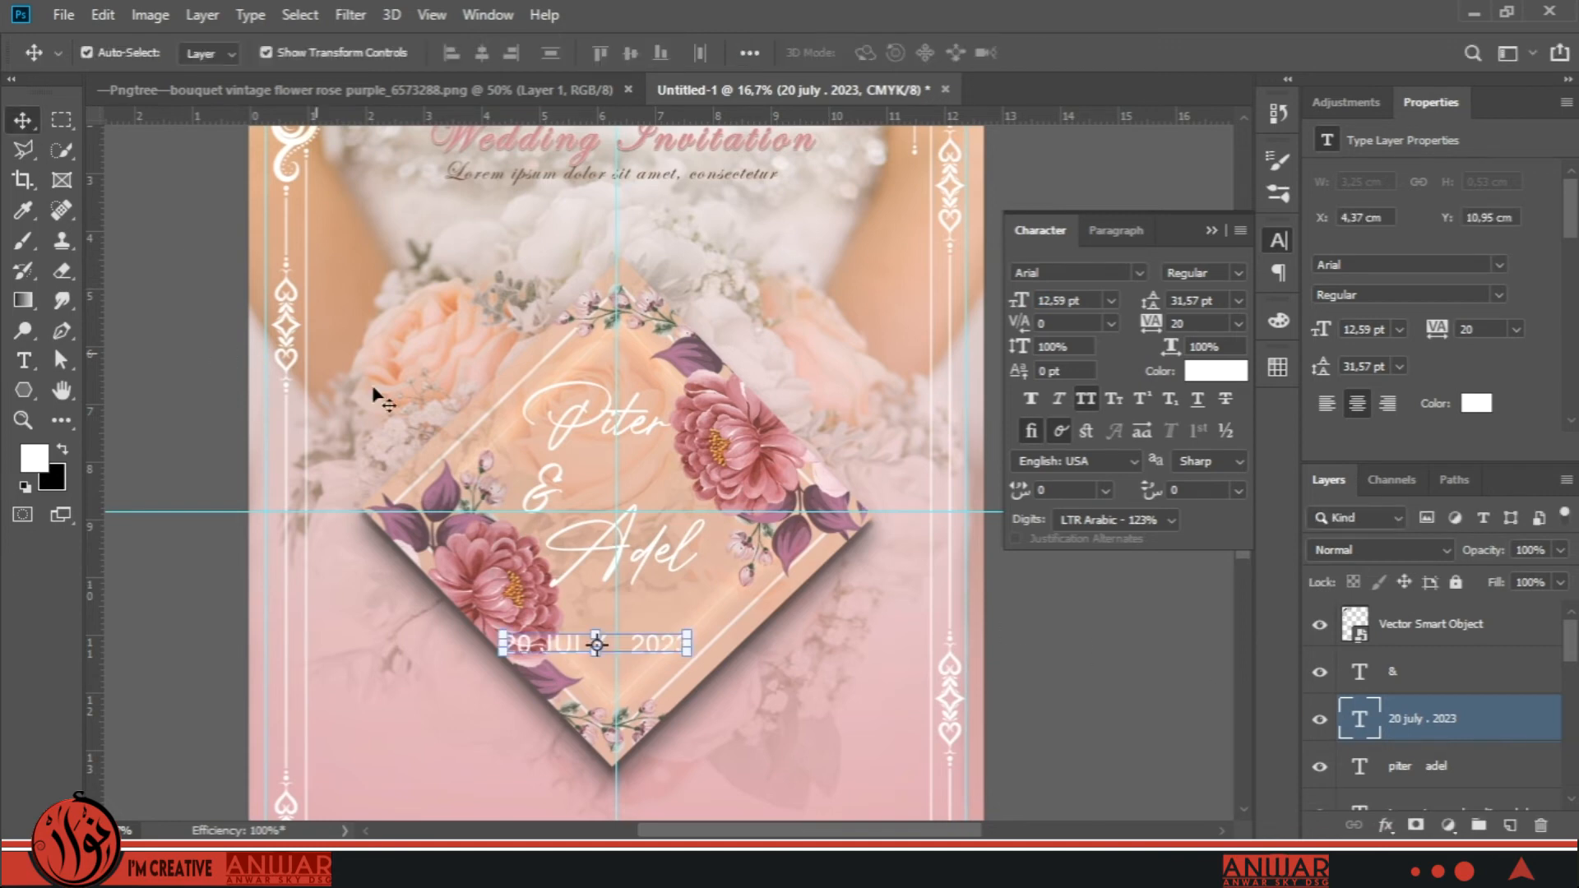
{"action": "left_click_drag", "start_coordinate": [639, 640], "coordinate": [667, 776]}
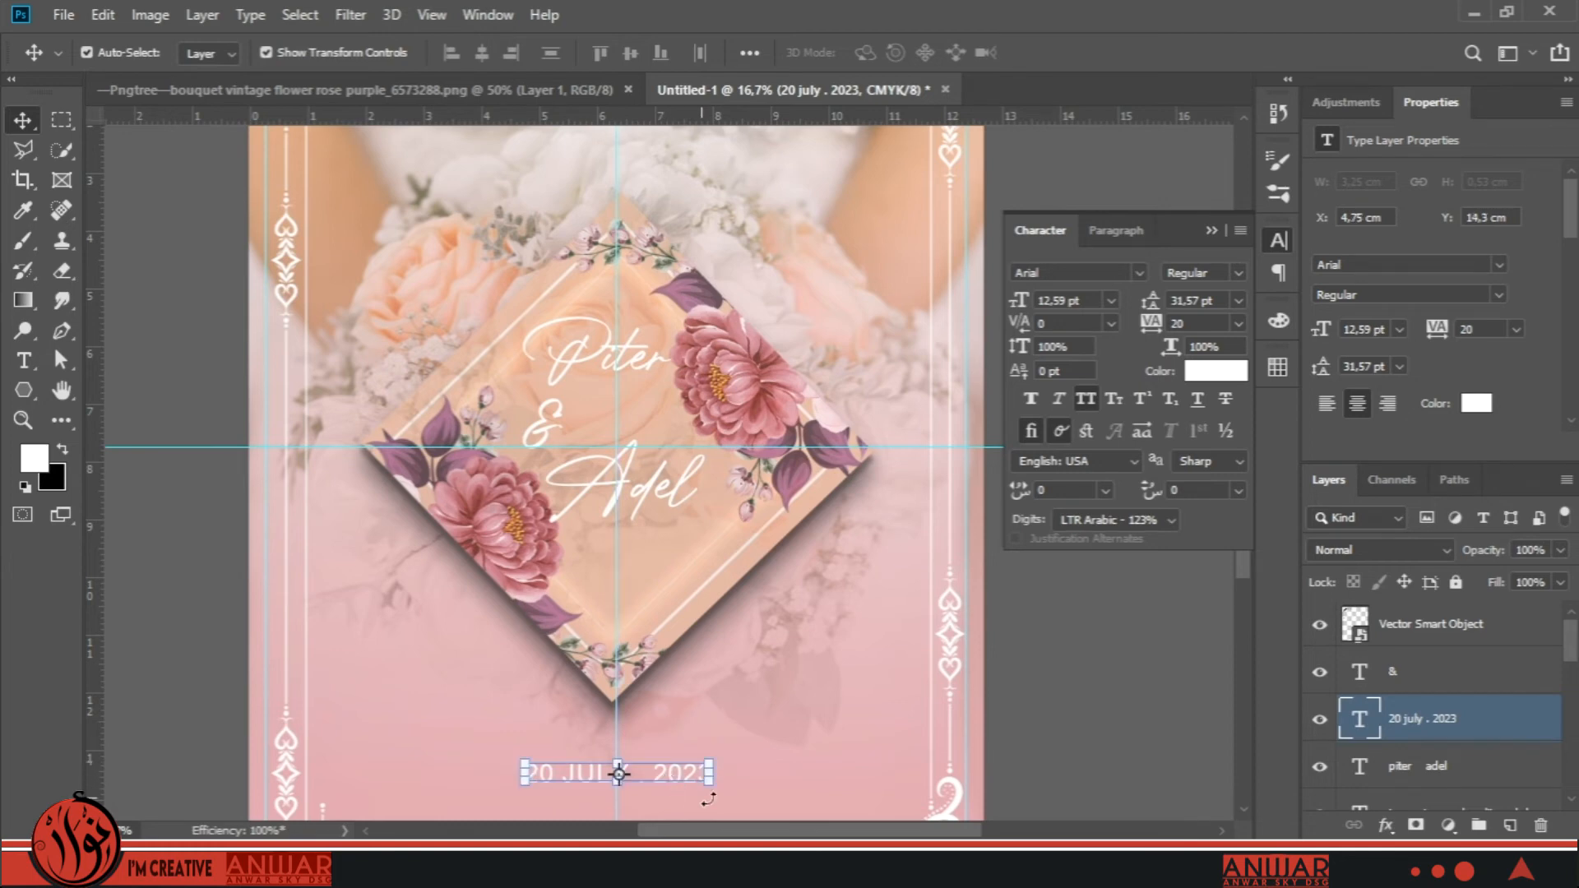
Draw a thin white rectangle, about 961 px wide and 12 px high, as a line above the date.
{"action": "left_click", "coordinate": [24, 391]}
{"action": "left_click", "coordinate": [128, 391]}
{"action": "key", "text": "ctrl+plus"}
{"action": "key", "text": "ctrl+plus"}
{"action": "left_click_drag", "start_coordinate": [835, 718], "coordinate": [697, 234]}
{"action": "left_click_drag", "start_coordinate": [484, 607], "coordinate": [854, 605]}
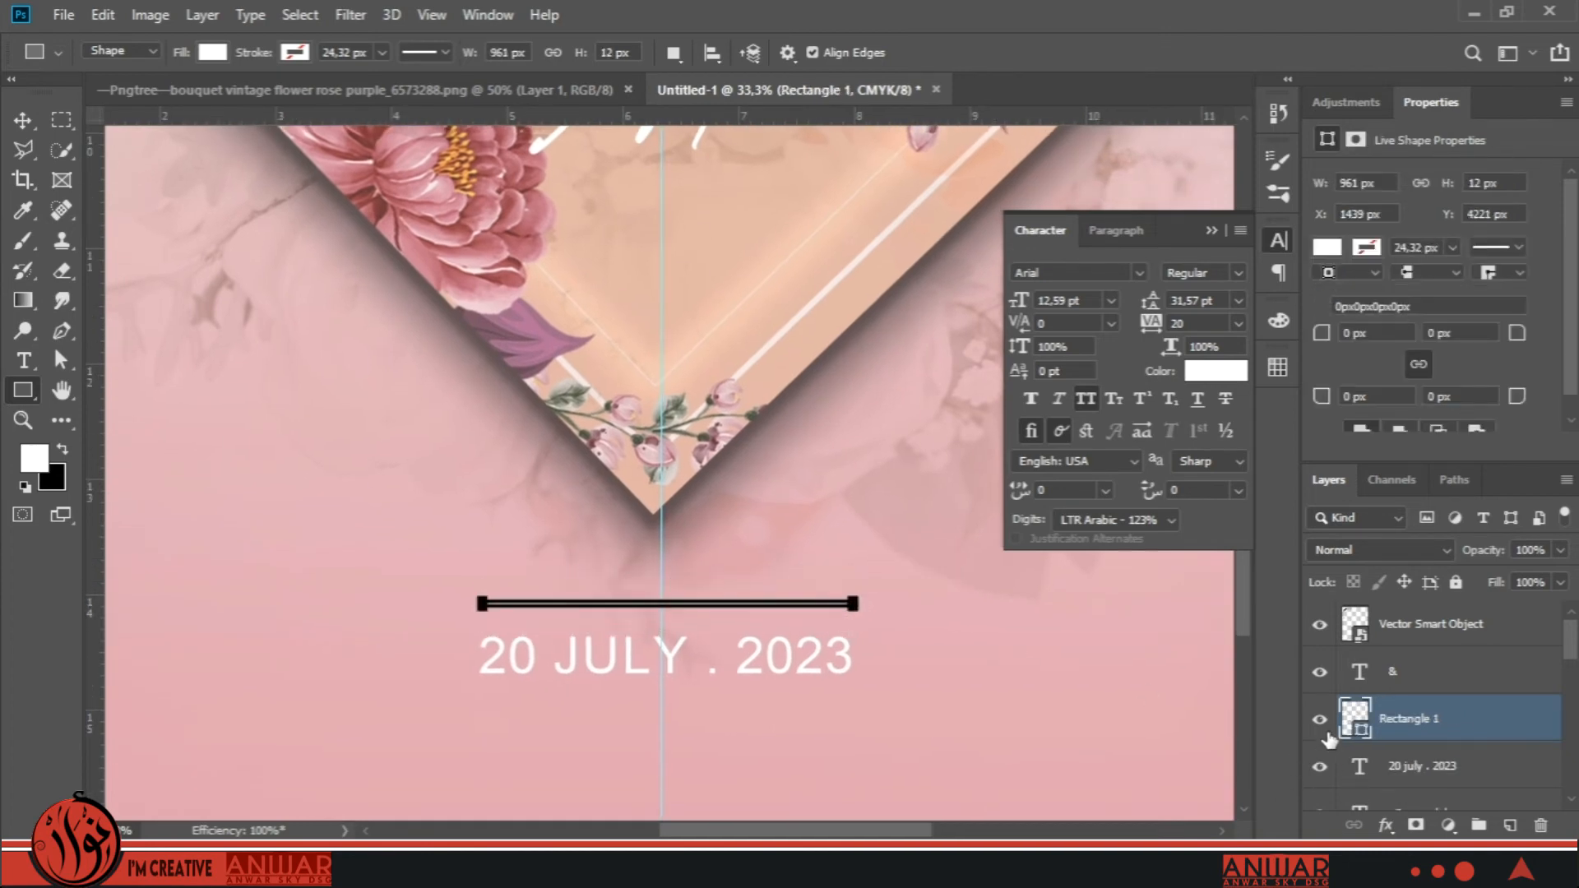
Nudge the line above the date left and down to X 1421 px, Y 4248 px, centering it on the vertical guide.
{"action": "left_click", "coordinate": [22, 120]}
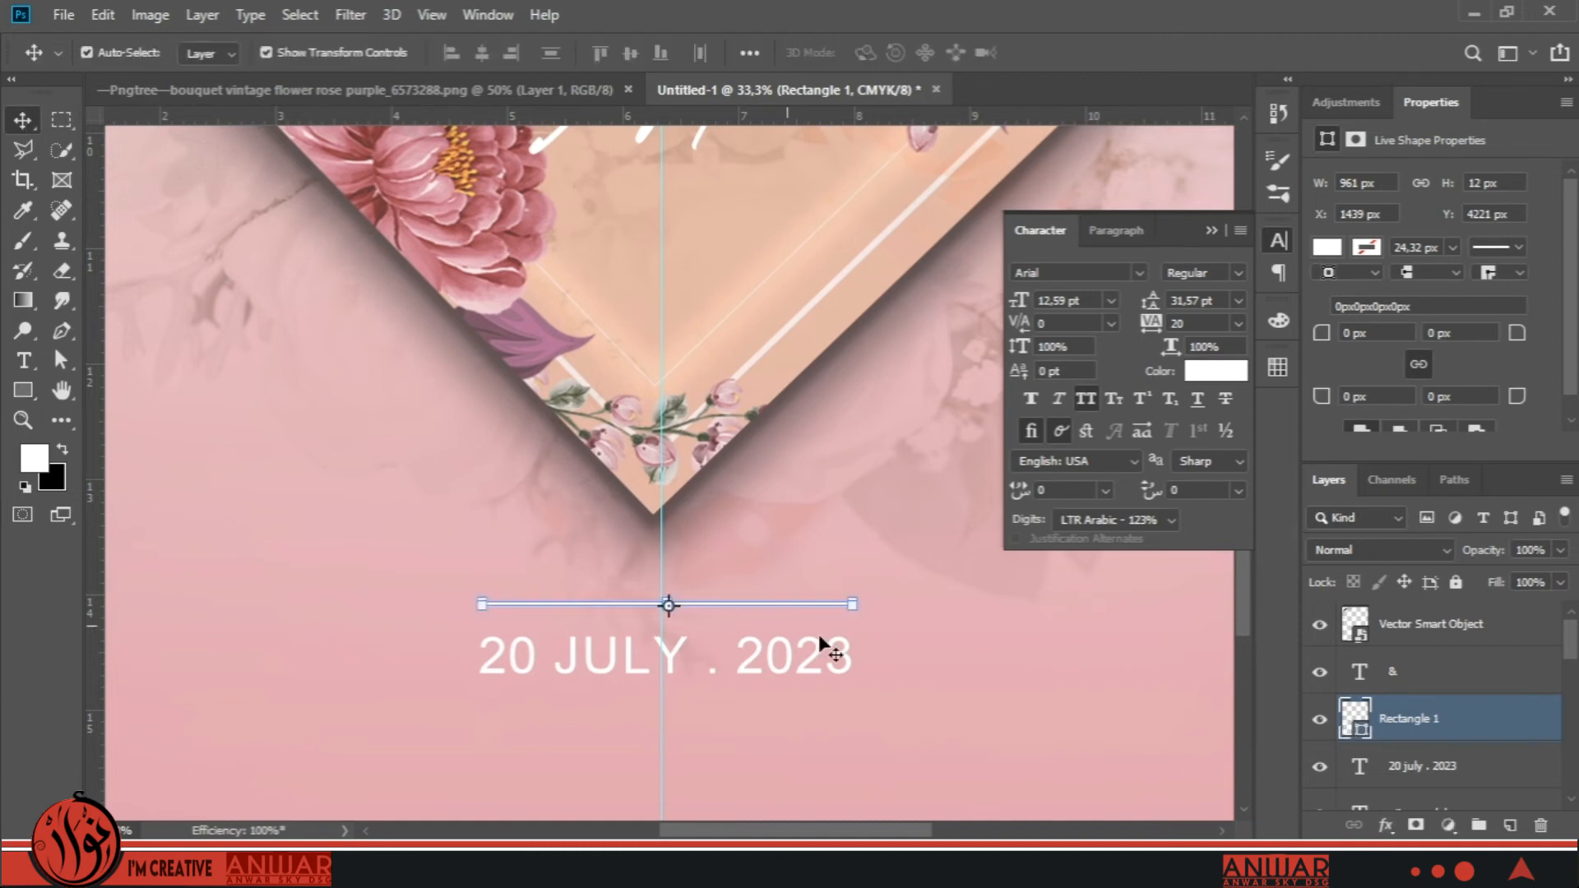
{"action": "key", "text": "Left"}
{"action": "key", "text": "Left"}
{"action": "key", "text": "Left"}
{"action": "key", "text": "Left"}
{"action": "key", "text": "Left"}
{"action": "key", "text": "Left"}
{"action": "key", "text": "Down"}
{"action": "key", "text": "Down"}
{"action": "key", "text": "Down"}
{"action": "key", "text": "Down"}
{"action": "key", "text": "Down"}
{"action": "key", "text": "Down"}
{"action": "key", "text": "Down"}
{"action": "key", "text": "Down"}
{"action": "key", "text": "Down"}
{"action": "key", "text": "Down"}
{"action": "key", "text": "Down"}
{"action": "key", "text": "Down"}
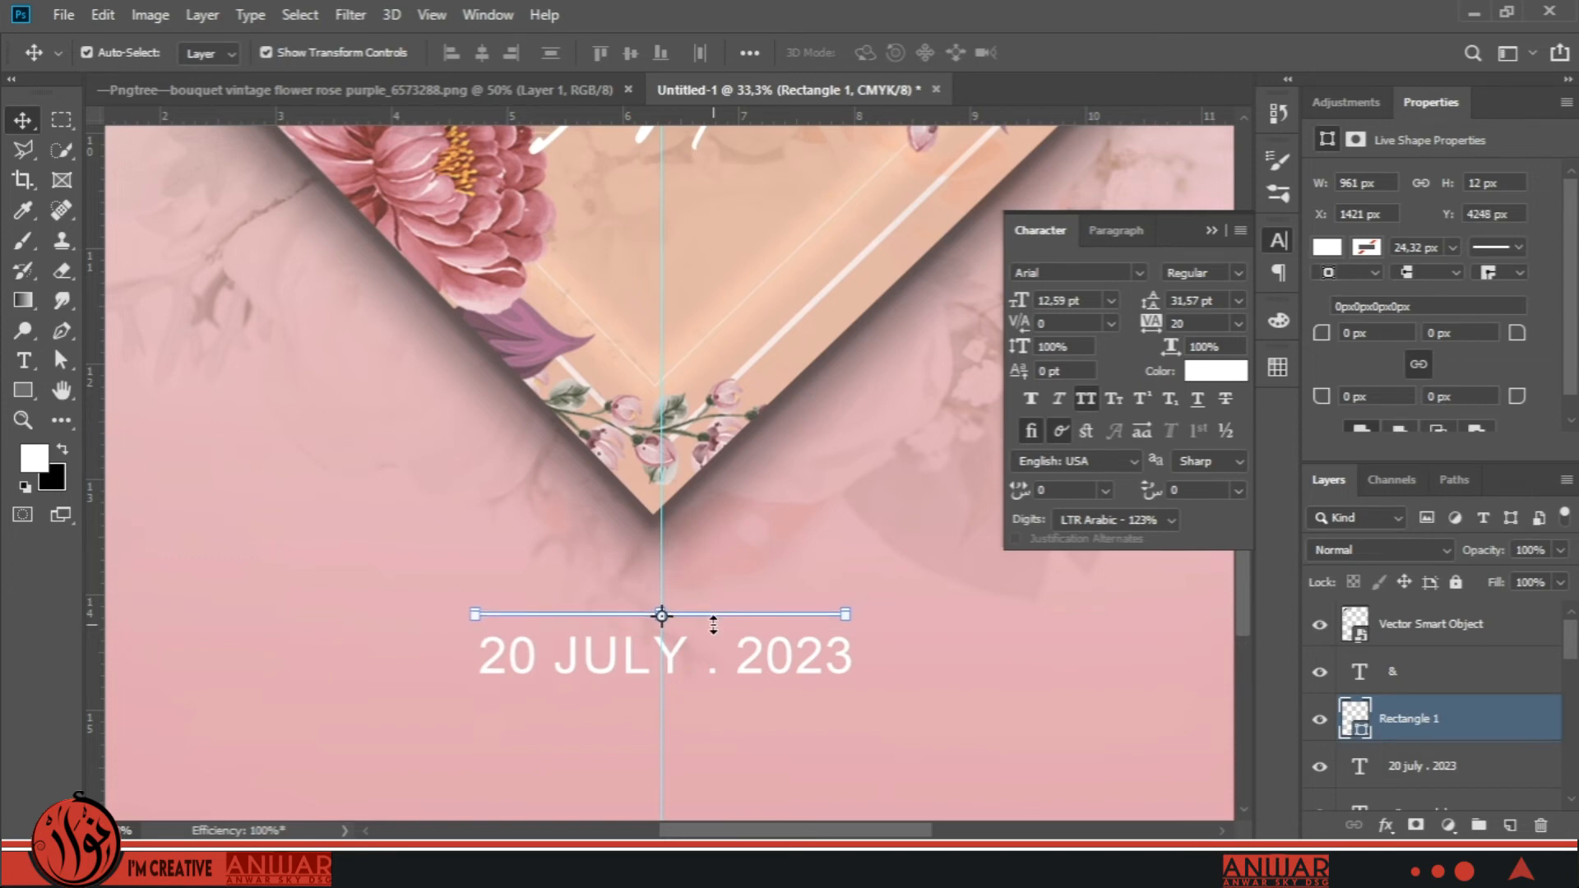
Duplicate the line and move the copy below the date to X 1412 px, Y 4411 px.
{"action": "key", "text": "ctrl+j"}
{"action": "key", "text": "Down"}
{"action": "key", "text": "Down"}
{"action": "key", "text": "Down"}
{"action": "key", "text": "Down"}
{"action": "key", "text": "Down"}
{"action": "key", "text": "Down"}
{"action": "key", "text": "Down"}
{"action": "key", "text": "Down"}
{"action": "key", "text": "Down"}
{"action": "key", "text": "Down"}
{"action": "key", "text": "Down"}
{"action": "key", "text": "Down"}
{"action": "key", "text": "Down"}
{"action": "key", "text": "Down"}
{"action": "key", "text": "Down"}
{"action": "key", "text": "Down"}
{"action": "key", "text": "Down"}
{"action": "key", "text": "Down"}
{"action": "key", "text": "Down"}
{"action": "key", "text": "Down"}
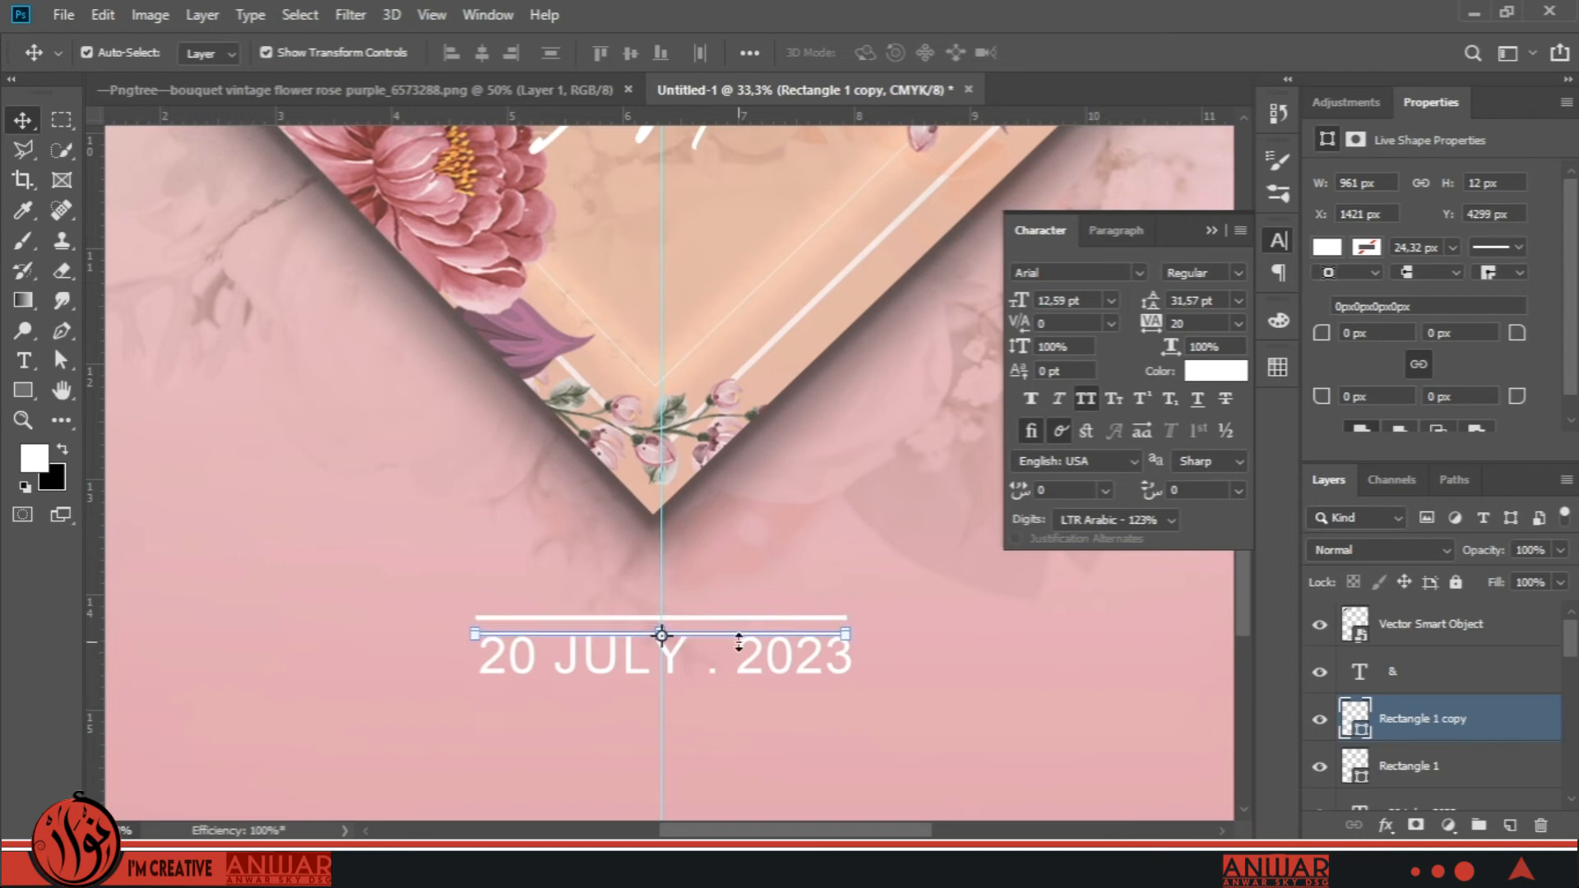
{"action": "key", "text": "ctrl+plus"}
{"action": "key", "text": "ctrl+plus"}
{"action": "left_click_drag", "start_coordinate": [751, 599], "coordinate": [780, 537]}
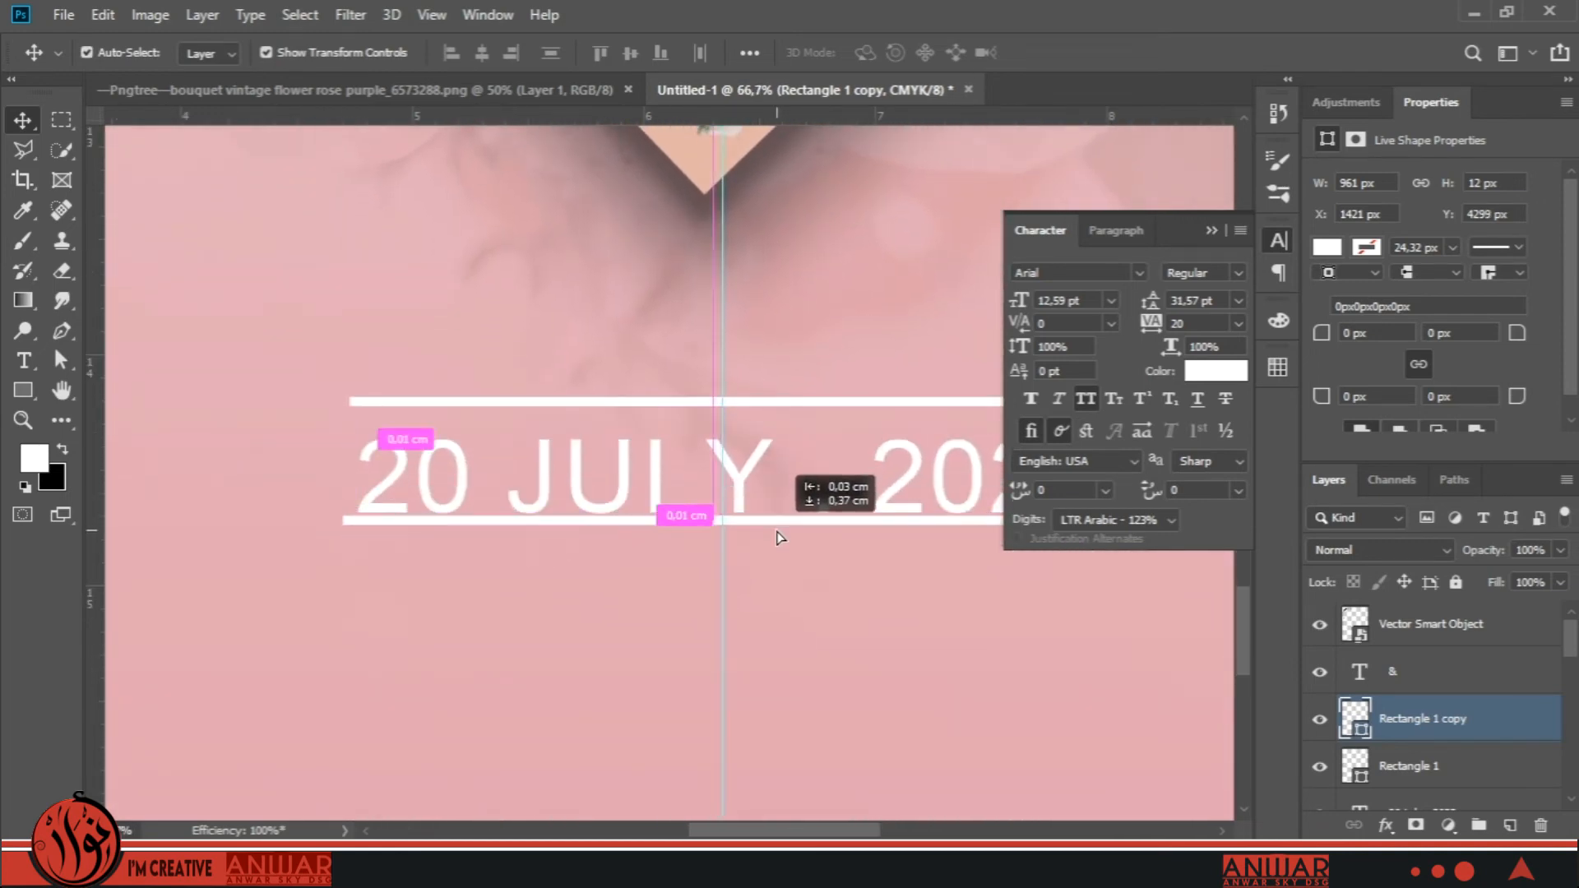
Nudge the date text left and up to X 4,72 cm, Y 14,25 cm so it sits between the two lines.
{"action": "left_click", "coordinate": [740, 483]}
{"action": "key", "text": "Left"}
{"action": "key", "text": "Left"}
{"action": "key", "text": "Left"}
{"action": "key", "text": "Left"}
{"action": "key", "text": "Left"}
{"action": "key", "text": "Left"}
{"action": "key", "text": "Left"}
{"action": "key", "text": "Left"}
{"action": "key", "text": "Left"}
{"action": "key", "text": "Left"}
{"action": "key", "text": "Left"}
{"action": "key", "text": "Left"}
{"action": "key", "text": "Up"}
{"action": "key", "text": "Up"}
{"action": "key", "text": "Up"}
{"action": "key", "text": "Up"}
{"action": "key", "text": "Up"}
{"action": "key", "text": "Up"}
{"action": "key", "text": "Up"}
{"action": "key", "text": "Up"}
{"action": "key", "text": "Up"}
{"action": "key", "text": "Up"}
{"action": "key", "text": "Up"}
{"action": "key", "text": "Up"}
{"action": "key", "text": "Up"}
{"action": "key", "text": "Up"}
{"action": "key", "text": "Up"}
{"action": "key", "text": "Up"}
{"action": "key", "text": "Up"}
{"action": "key", "text": "Up"}
{"action": "key", "text": "Up"}
{"action": "key", "text": "Up"}
{"action": "key", "text": "Up"}
{"action": "key", "text": "Up"}
{"action": "key", "text": "Up"}
{"action": "key", "text": "Up"}
{"action": "key", "text": "Up"}
{"action": "key", "text": "Up"}
{"action": "key", "text": "Up"}
{"action": "key", "text": "Up"}
{"action": "key", "text": "Up"}
{"action": "key", "text": "Up"}
{"action": "key", "text": "Up"}
{"action": "key", "text": "Up"}
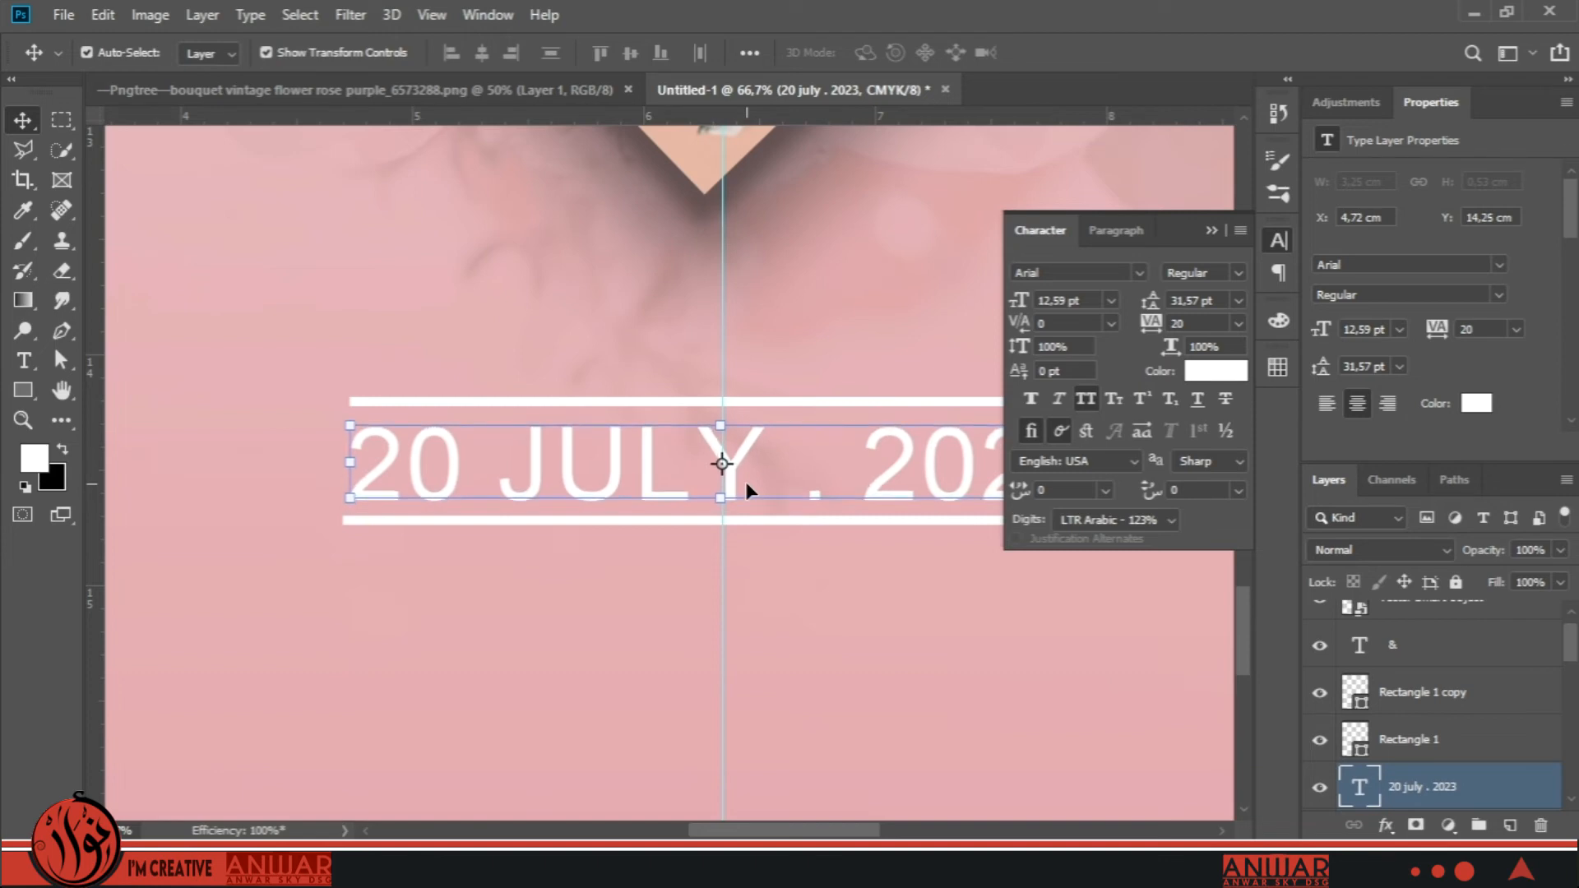
{"action": "left_click", "coordinate": [762, 526]}
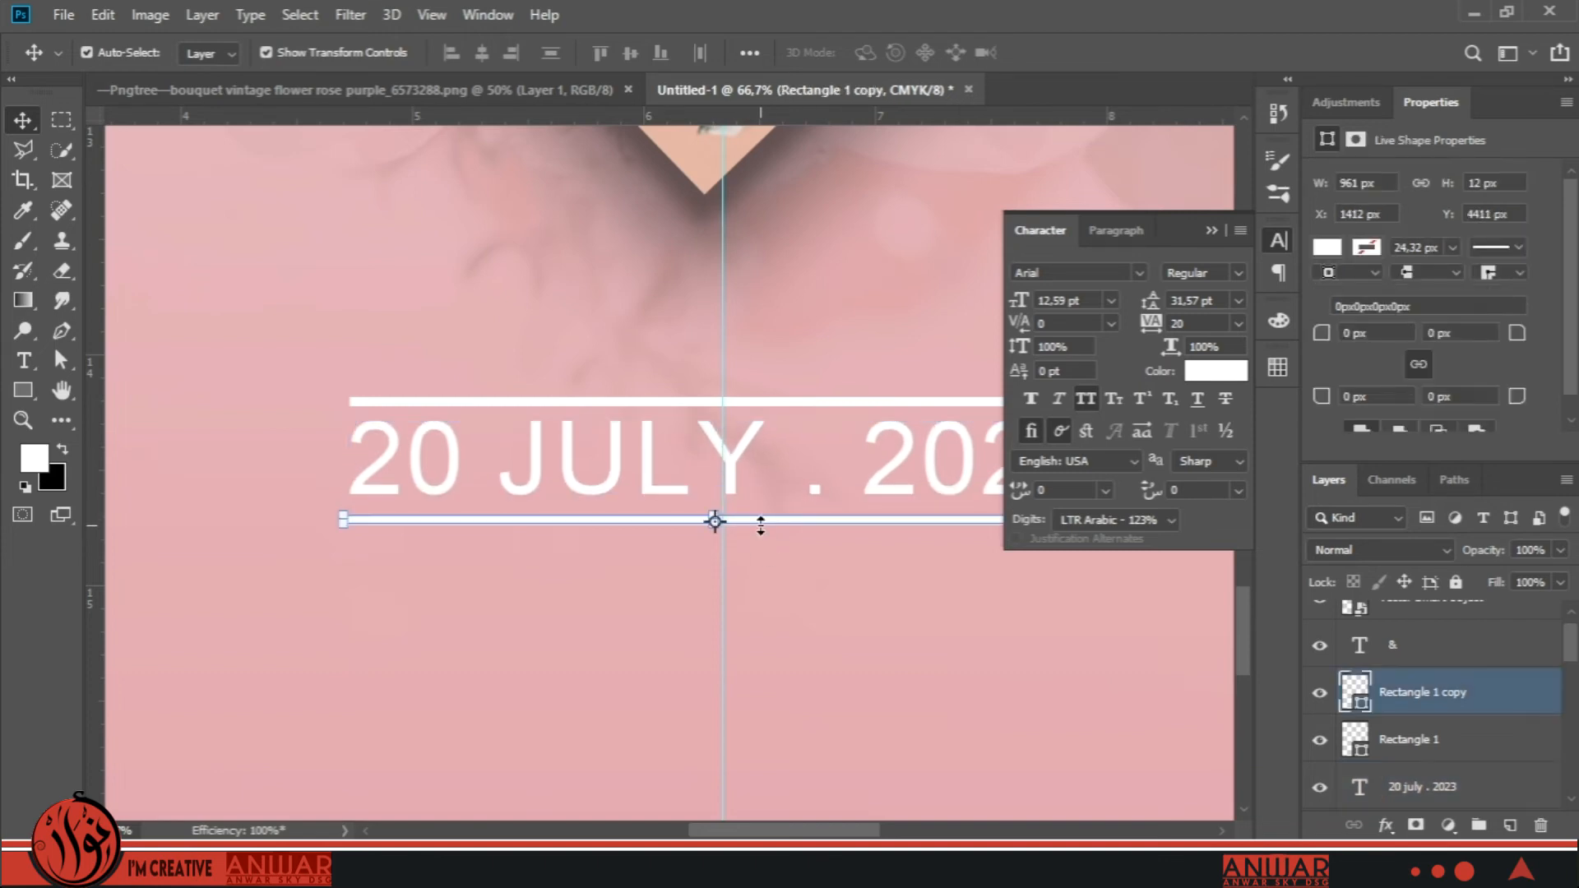
{"action": "left_click", "coordinate": [771, 592]}
Hide Layer 3, the clipped layer with the Outer Glow effect above the diamond.
{"action": "key", "text": "ctrl+minus"}
{"action": "key", "text": "ctrl+minus"}
{"action": "key", "text": "ctrl+minus"}
{"action": "key", "text": "ctrl+minus"}
{"action": "key", "text": "ctrl+minus"}
{"action": "key", "text": "ctrl+minus"}
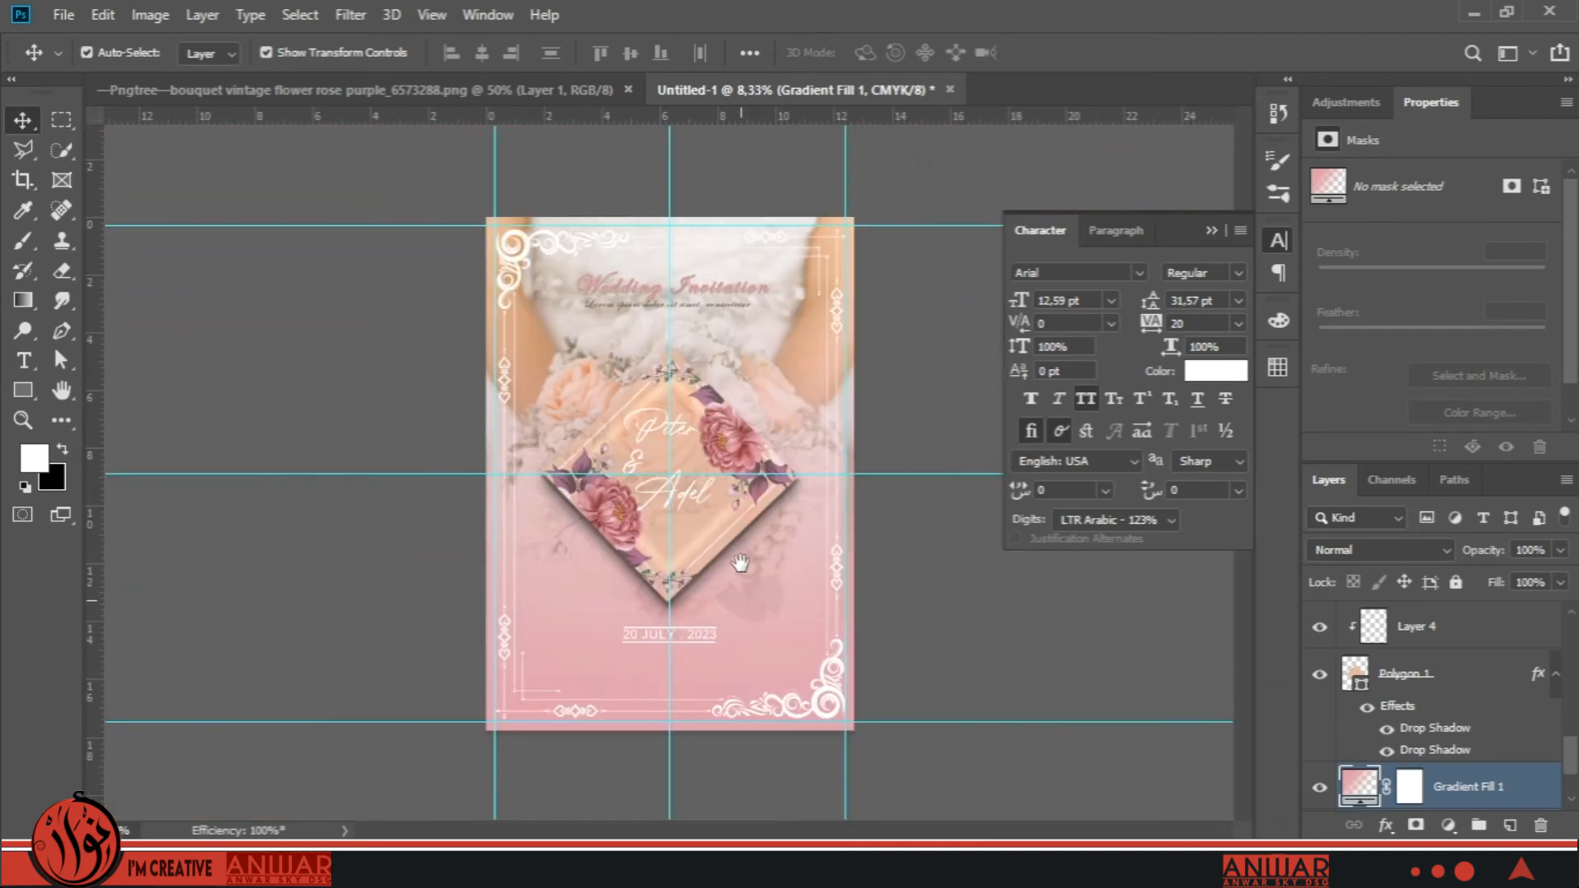
{"action": "left_click", "coordinate": [704, 533]}
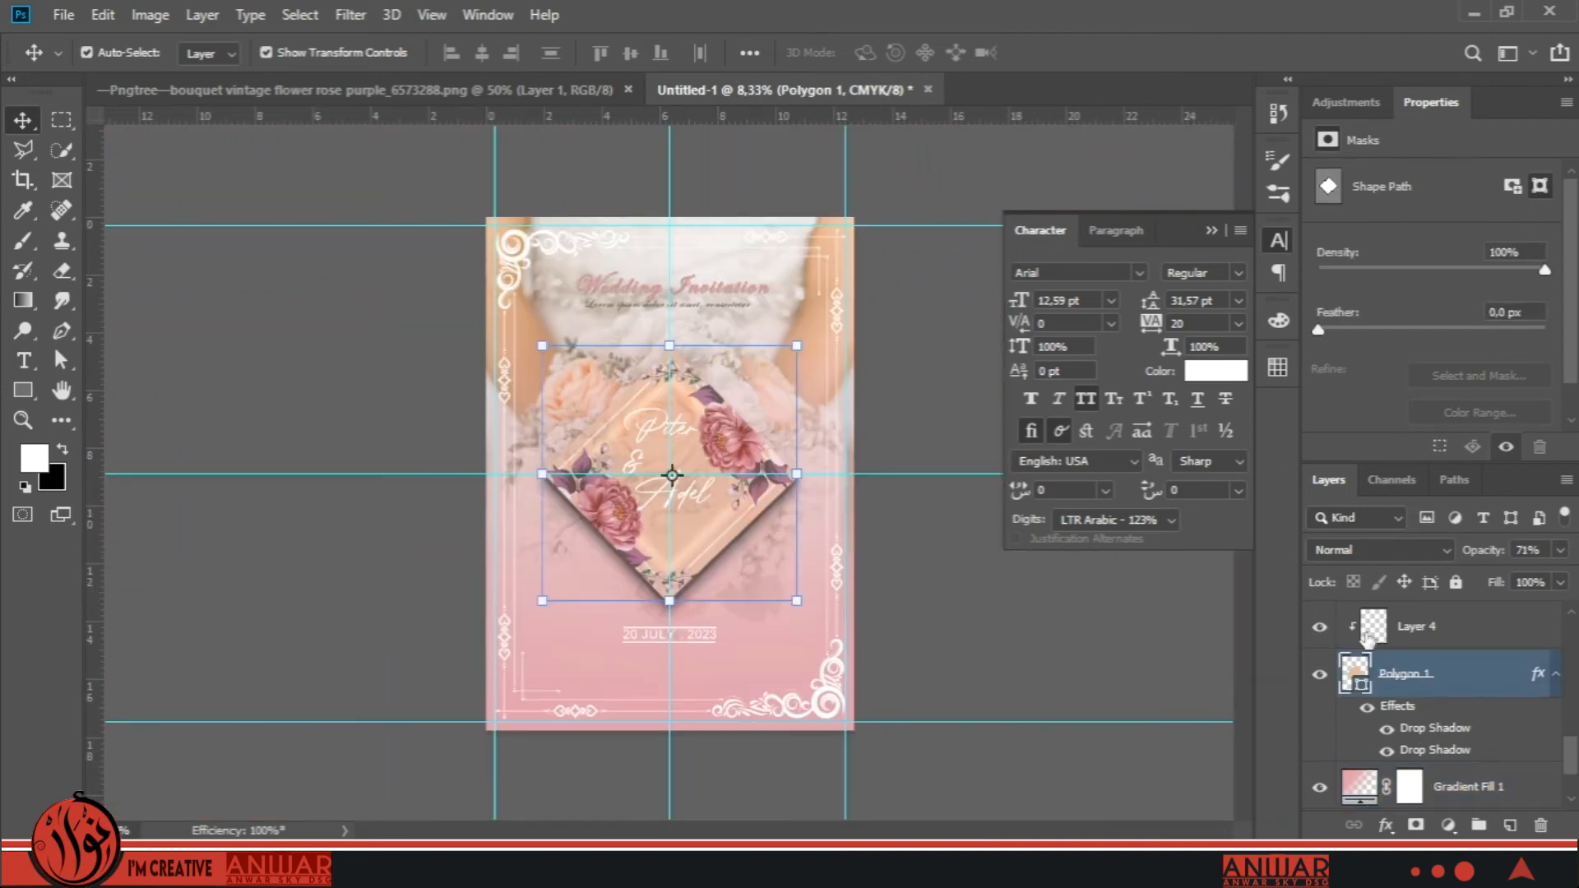
{"action": "scroll", "coordinate": [1571, 757], "scroll_direction": "up", "scroll_amount": 3}
{"action": "left_click", "coordinate": [1320, 657]}
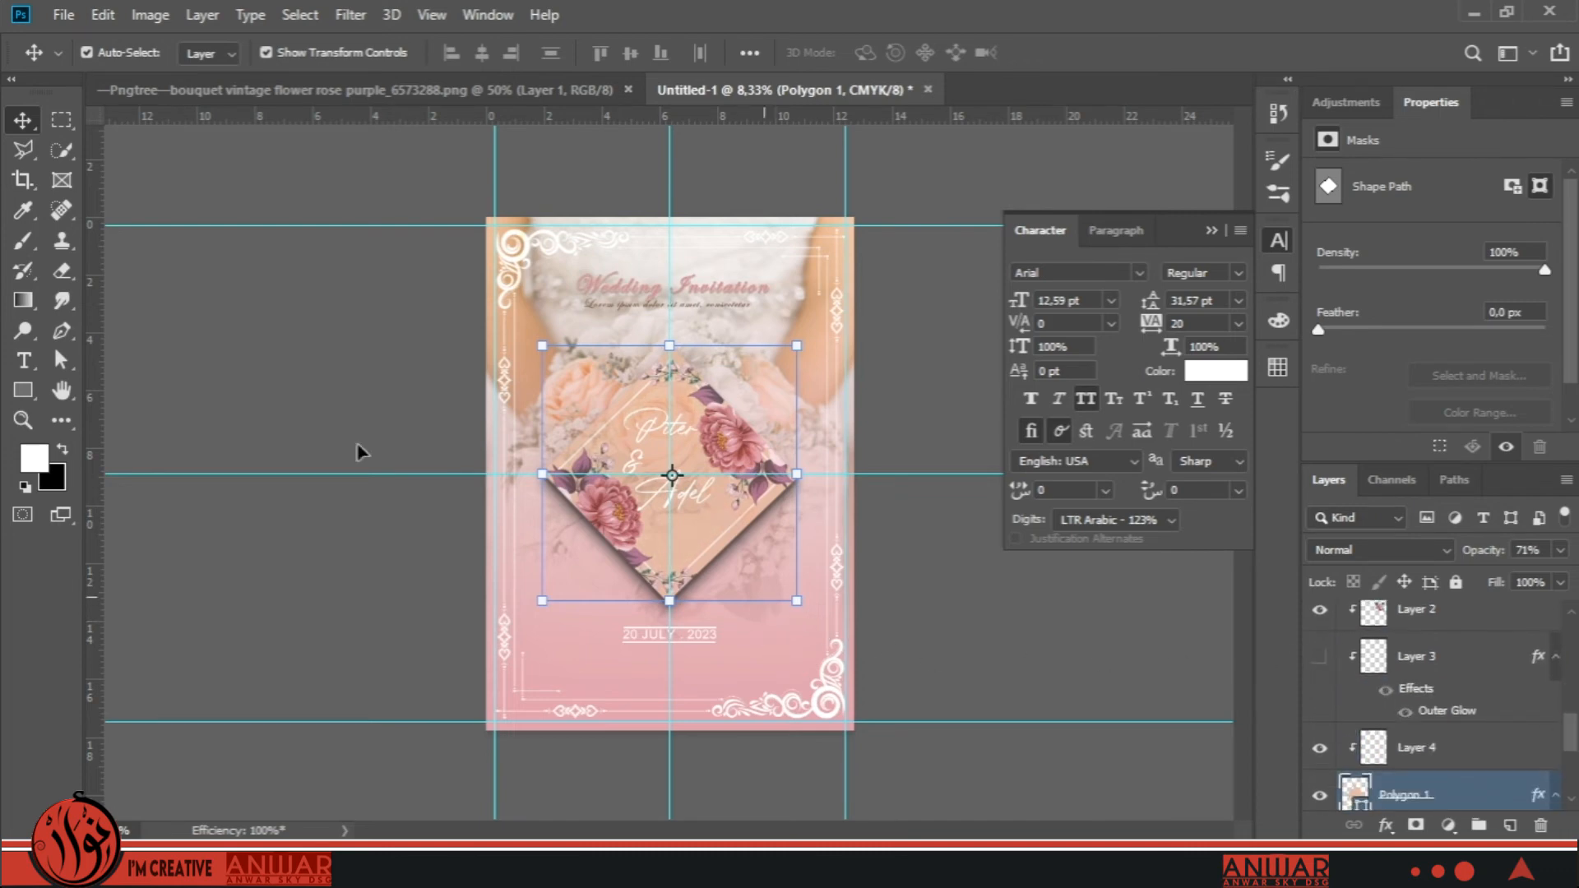
Add a 6,44 × 0,91 cm placeholder paragraph below the date at 9,59 pt and place its layer directly above the title layer.
{"action": "left_click", "coordinate": [23, 360]}
{"action": "left_click_drag", "start_coordinate": [591, 661], "coordinate": [769, 689]}
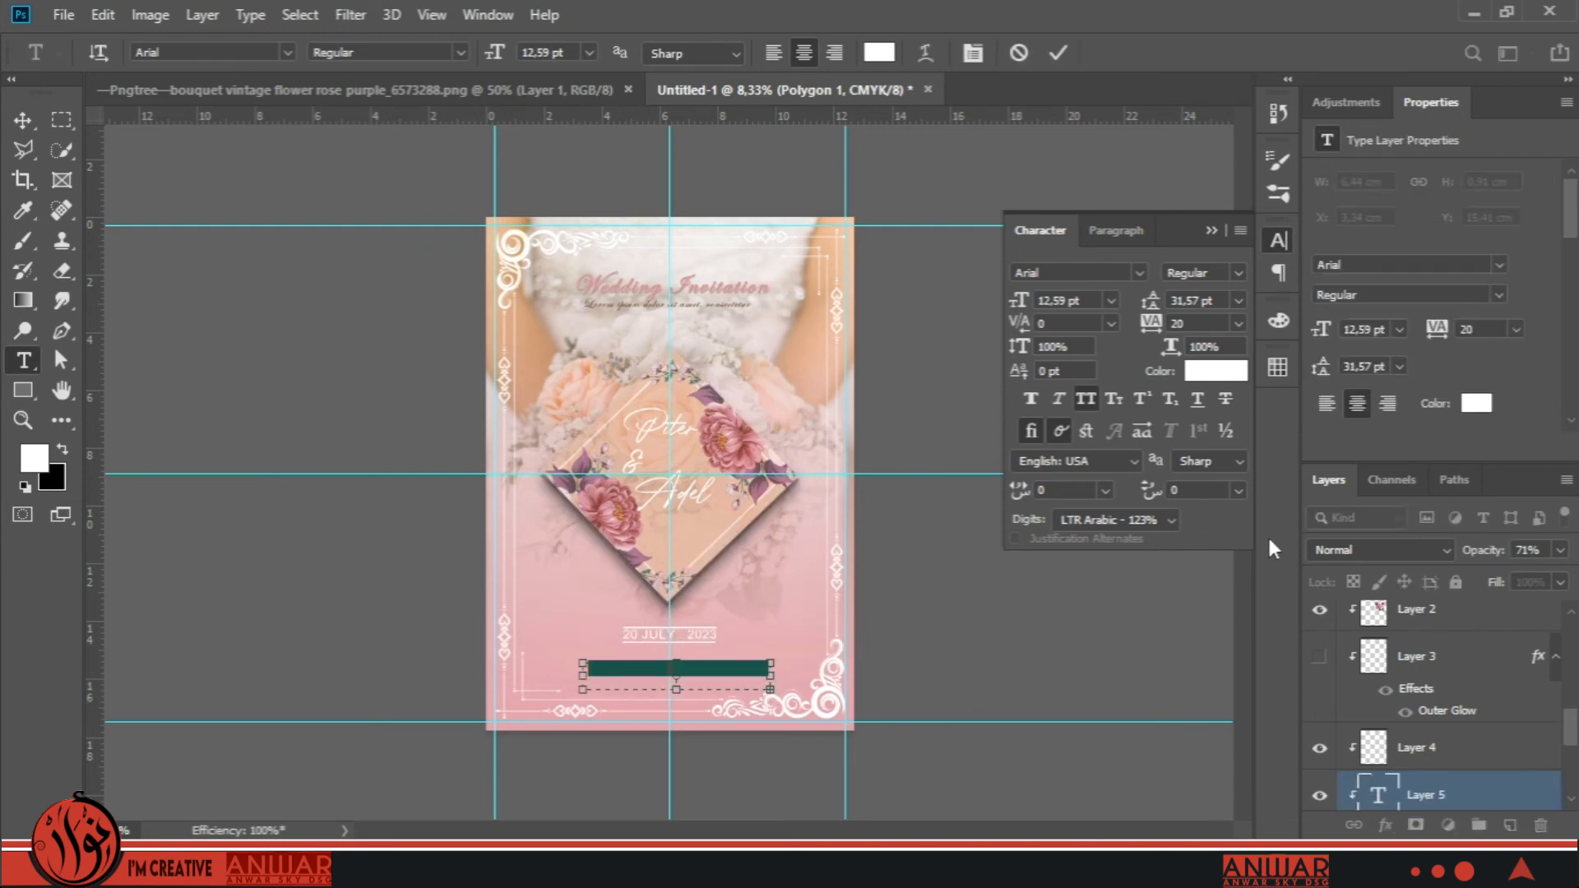
{"action": "left_click_drag", "start_coordinate": [1024, 304], "coordinate": [1018, 311]}
{"action": "left_click_drag", "start_coordinate": [1376, 783], "coordinate": [1416, 721]}
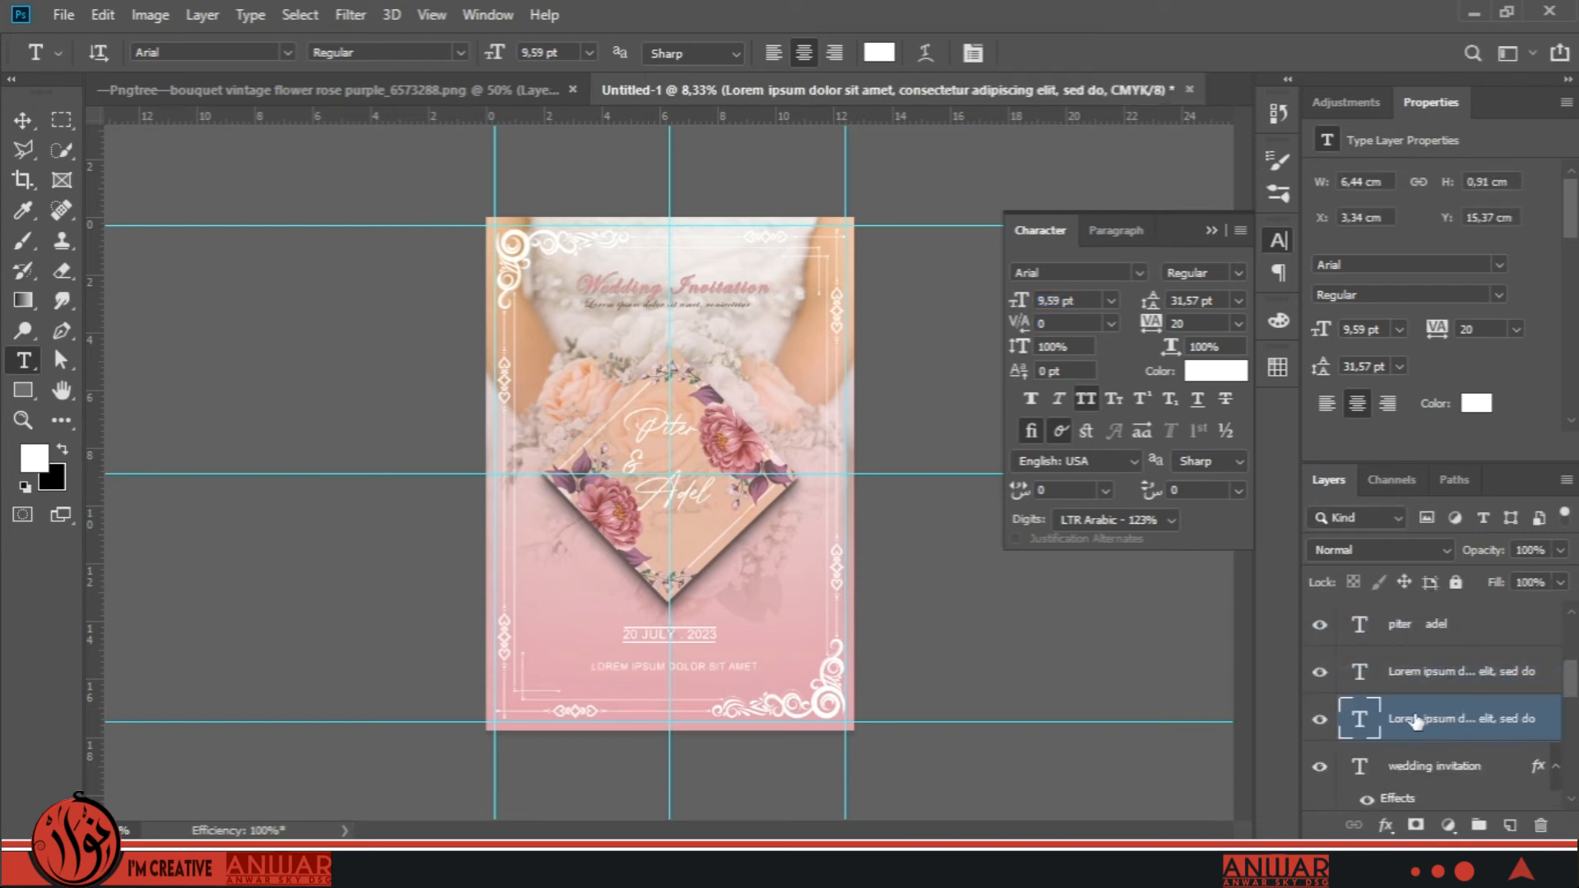
Extend the placeholder paragraph's box to 1,39 cm high, with 12,57 pt leading and a 5,59 pt font size.
{"action": "double_click", "coordinate": [1358, 722]}
{"action": "left_click_drag", "start_coordinate": [677, 694], "coordinate": [679, 705]}
{"action": "left_click", "coordinate": [1353, 717]}
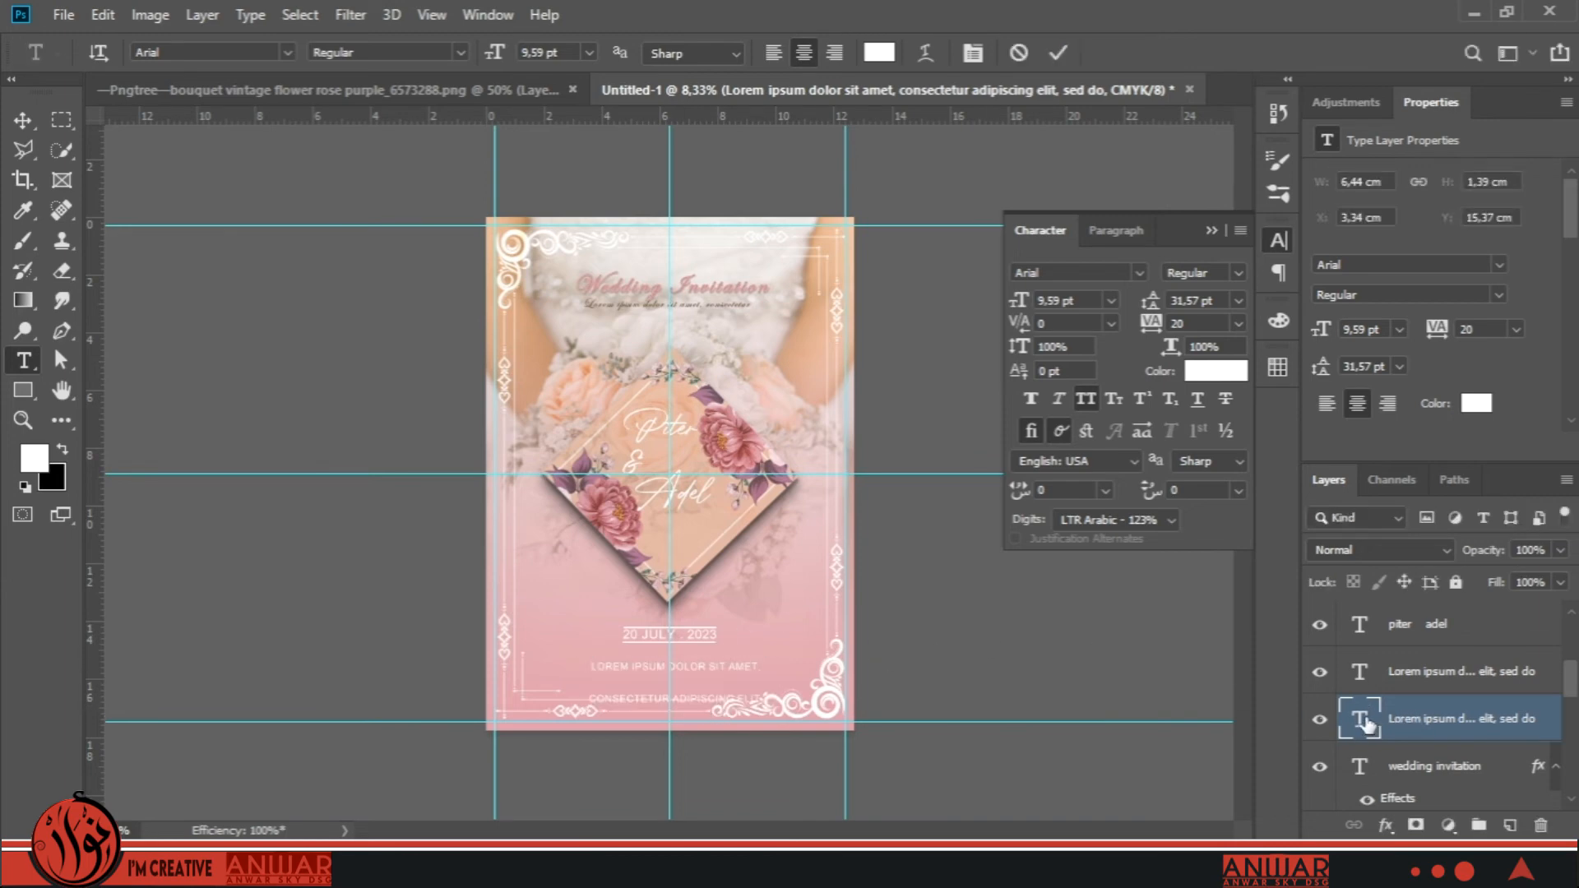
{"action": "double_click", "coordinate": [1352, 709]}
{"action": "left_click_drag", "start_coordinate": [1150, 300], "coordinate": [1121, 307]}
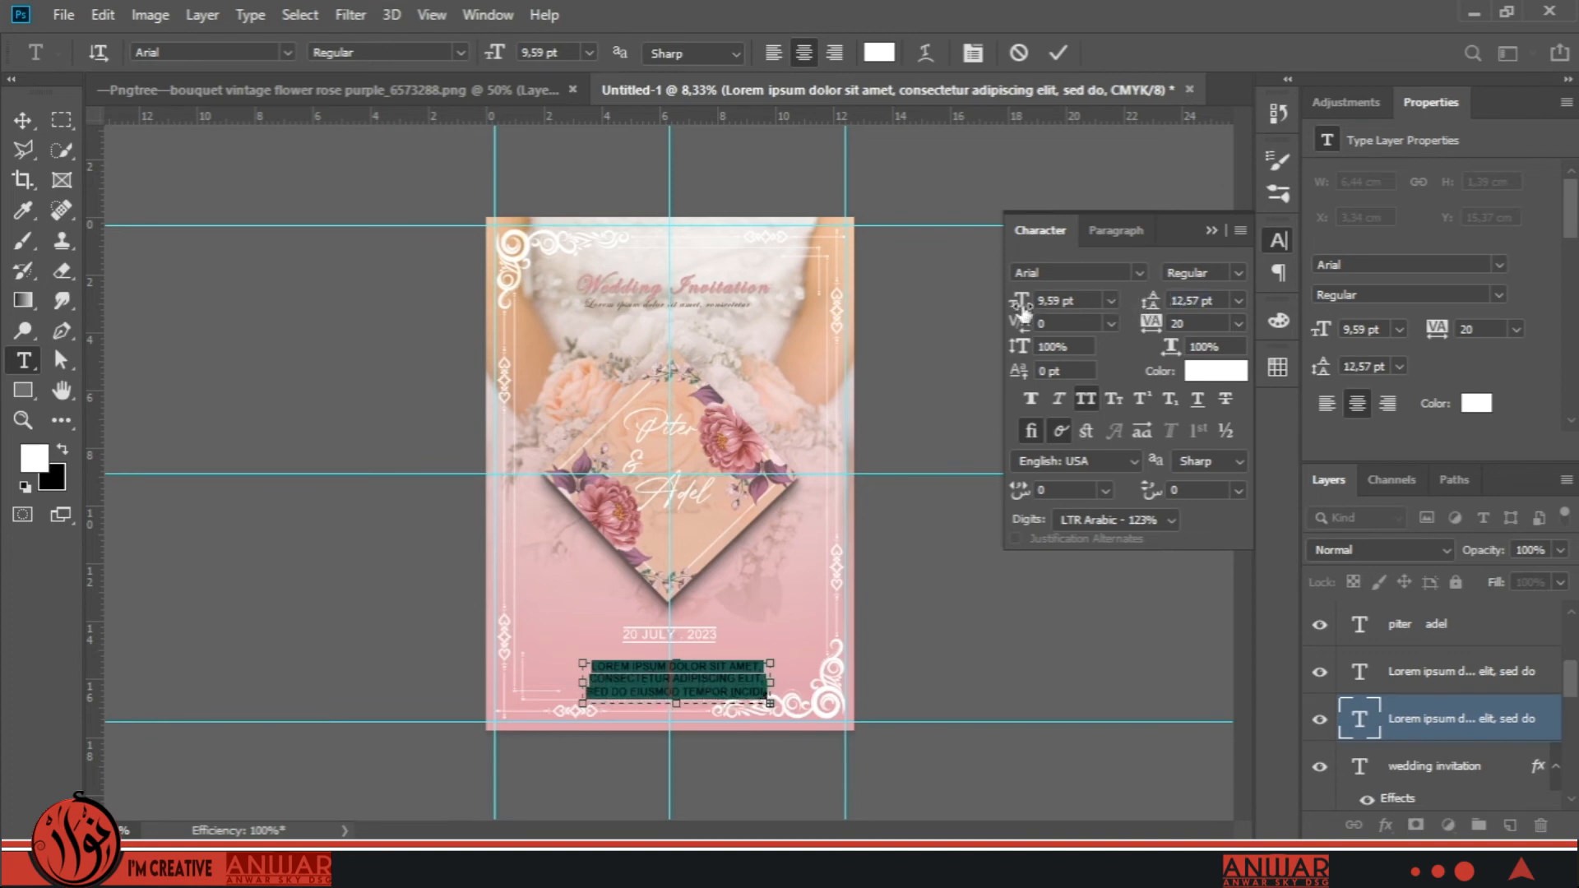
{"action": "left_click_drag", "start_coordinate": [1020, 302], "coordinate": [1018, 313]}
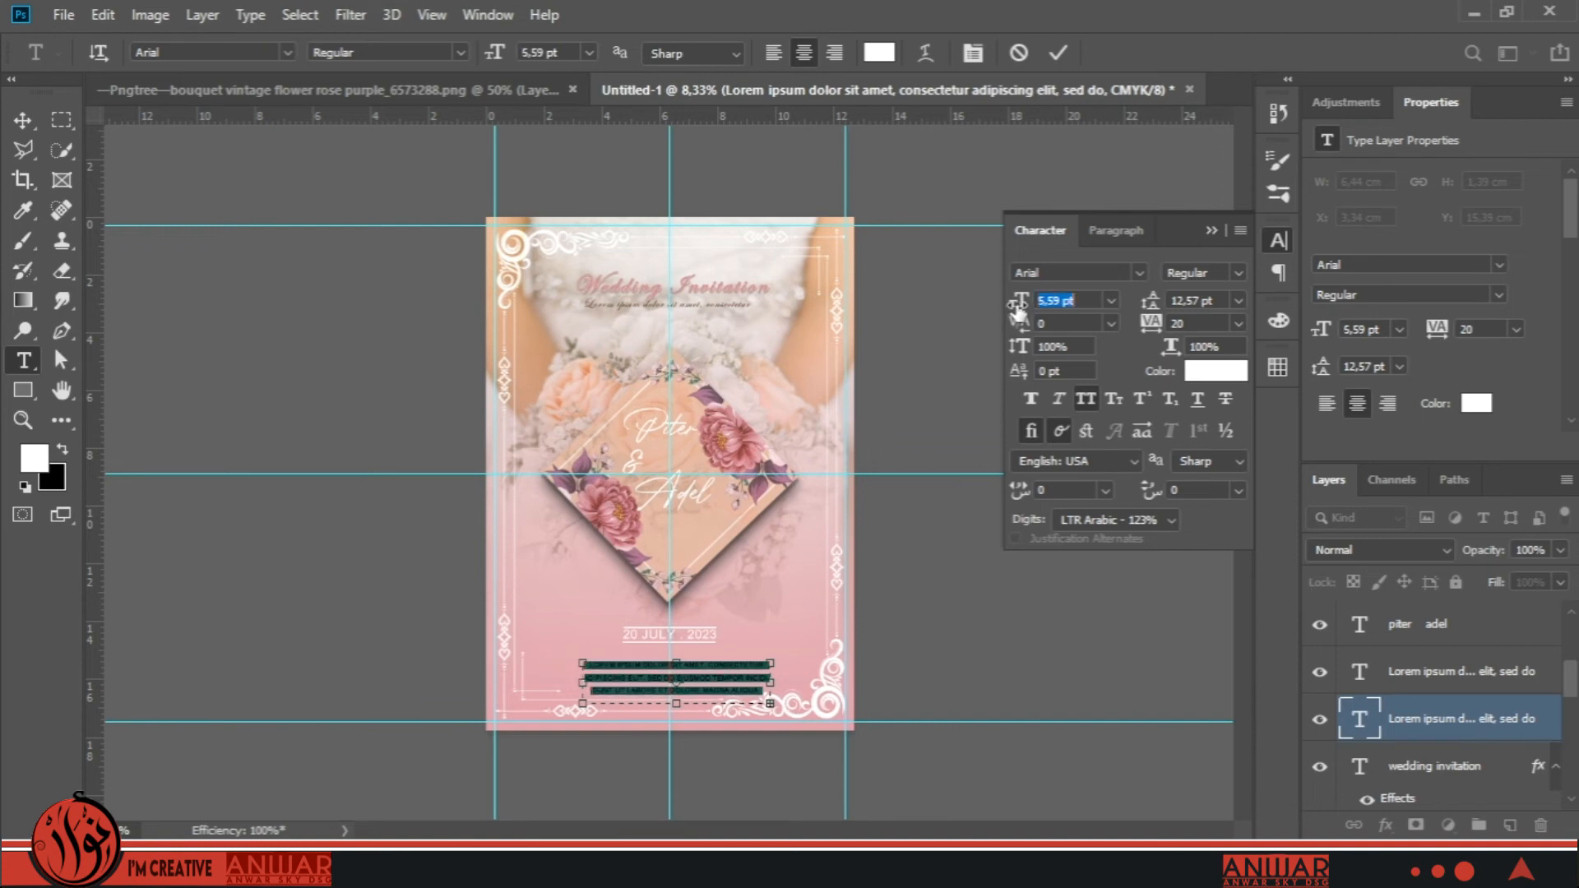
Set the placeholder paragraph's leading to Auto and its tracking to 0.
{"action": "left_click", "coordinate": [1089, 234]}
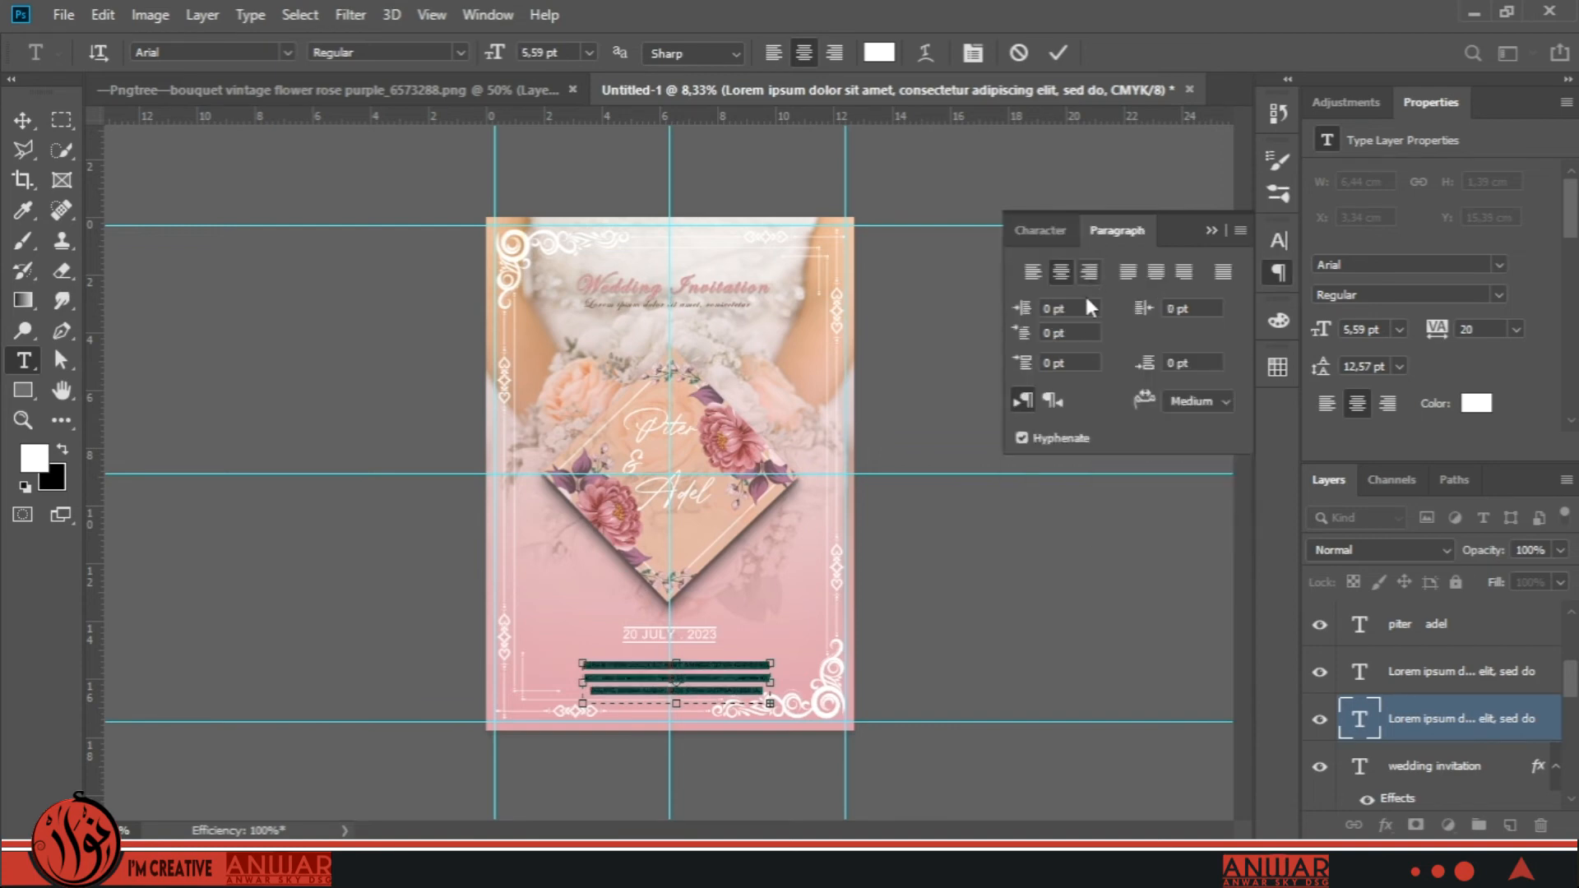
{"action": "left_click", "coordinate": [1361, 724]}
{"action": "double_click", "coordinate": [1362, 726]}
{"action": "left_click", "coordinate": [1041, 231]}
{"action": "left_click_drag", "start_coordinate": [1153, 329], "coordinate": [1137, 306]}
{"action": "left_click", "coordinate": [1237, 300]}
{"action": "left_click", "coordinate": [1206, 315]}
{"action": "left_click", "coordinate": [1353, 715]}
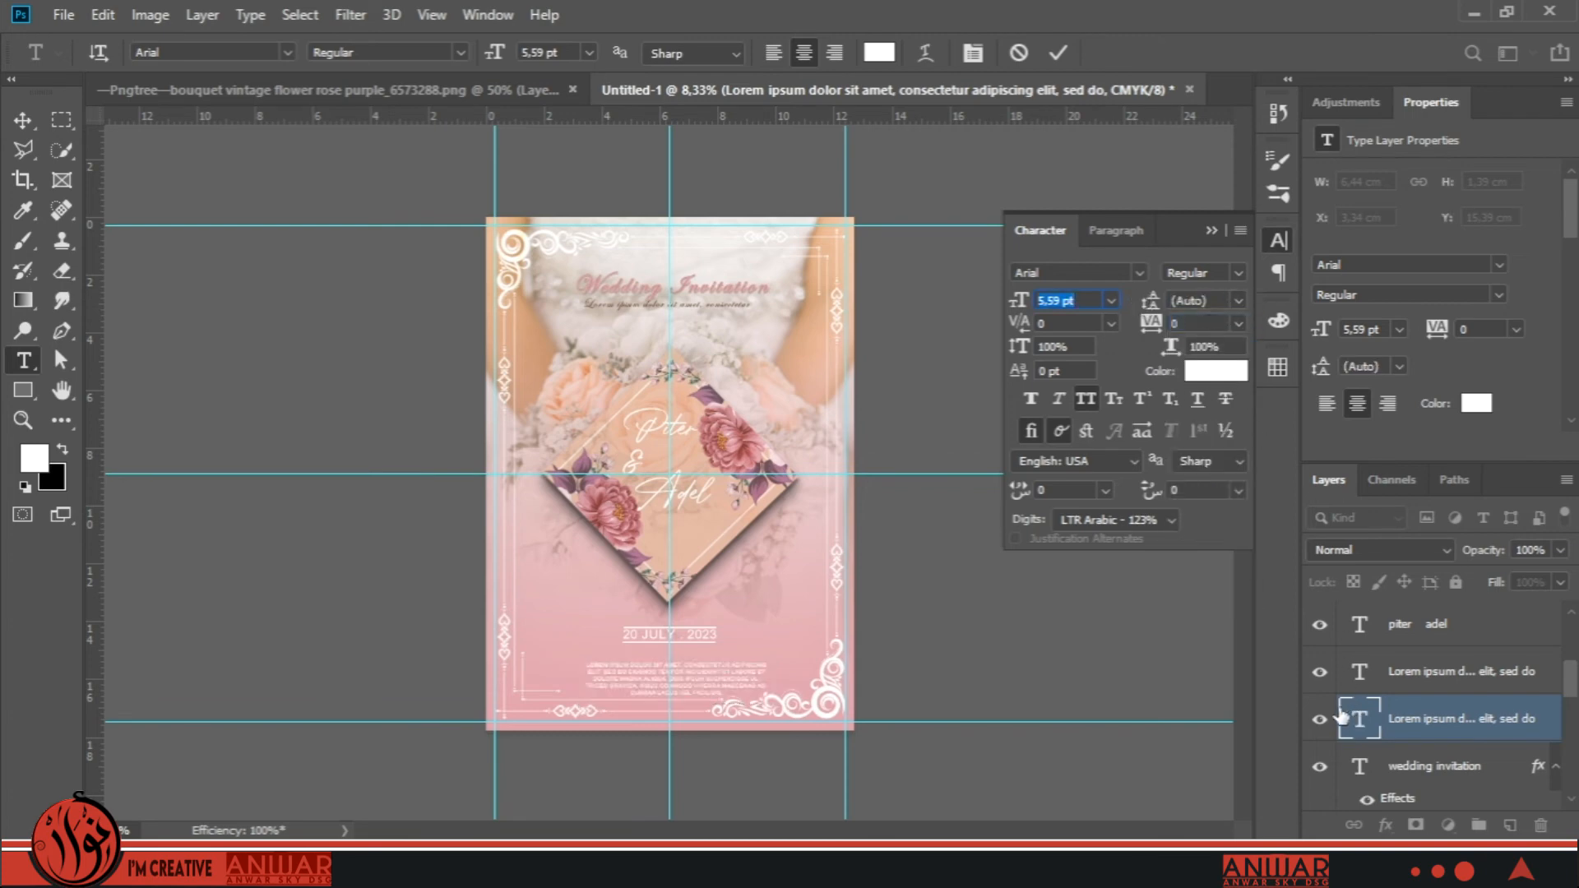
Move the placeholder paragraph up and left to X 3,15 cm, Y 15,09 cm, centering it under the date.
{"action": "left_click", "coordinate": [22, 121]}
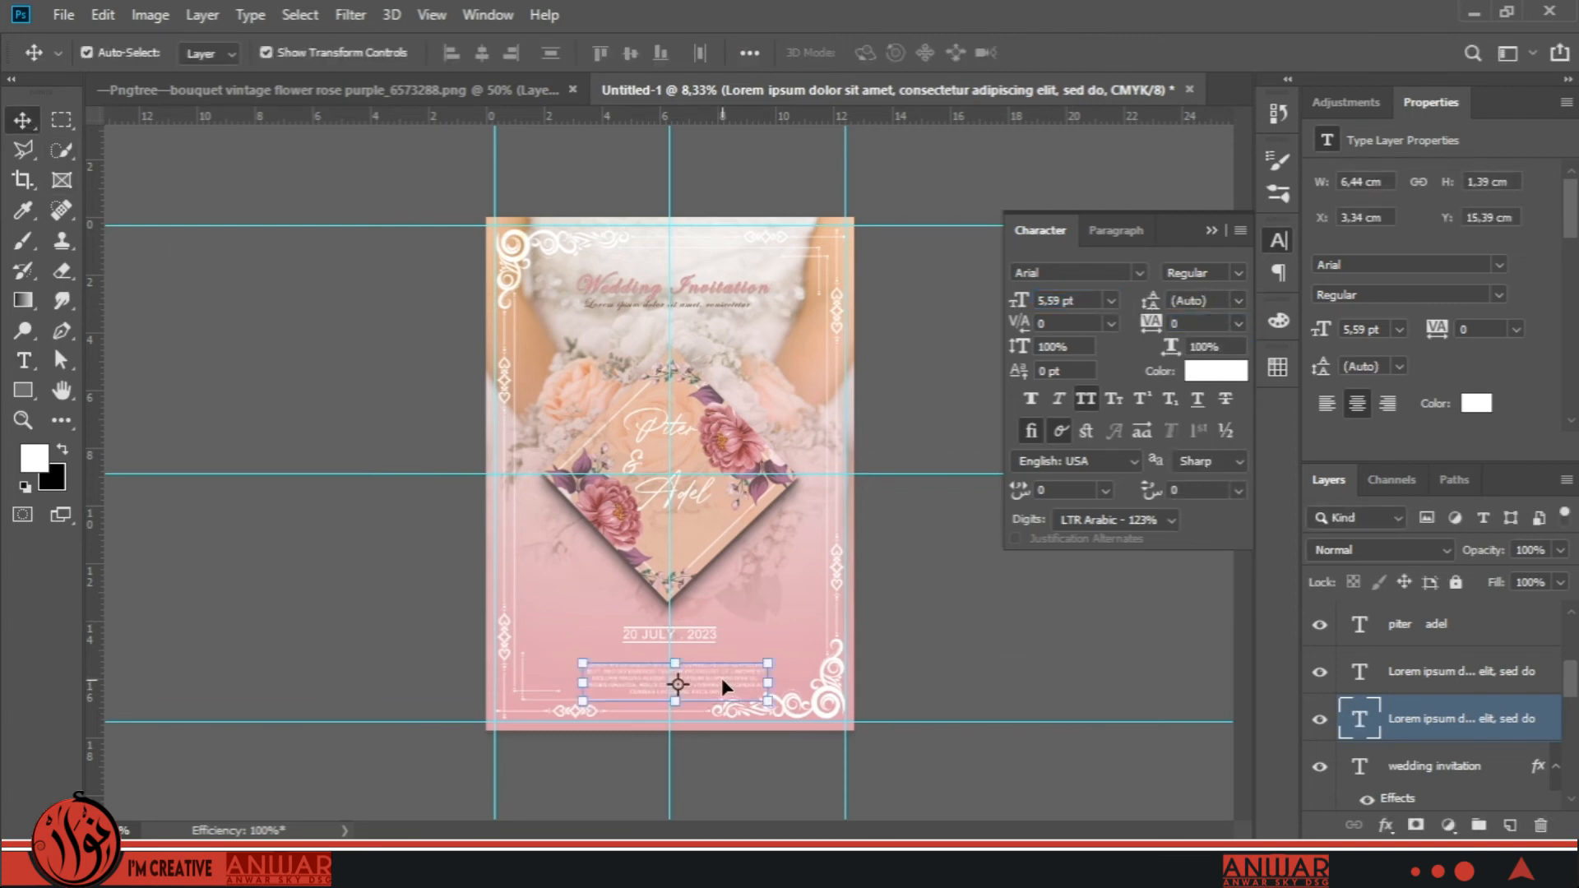
{"action": "left_click_drag", "start_coordinate": [722, 677], "coordinate": [717, 668]}
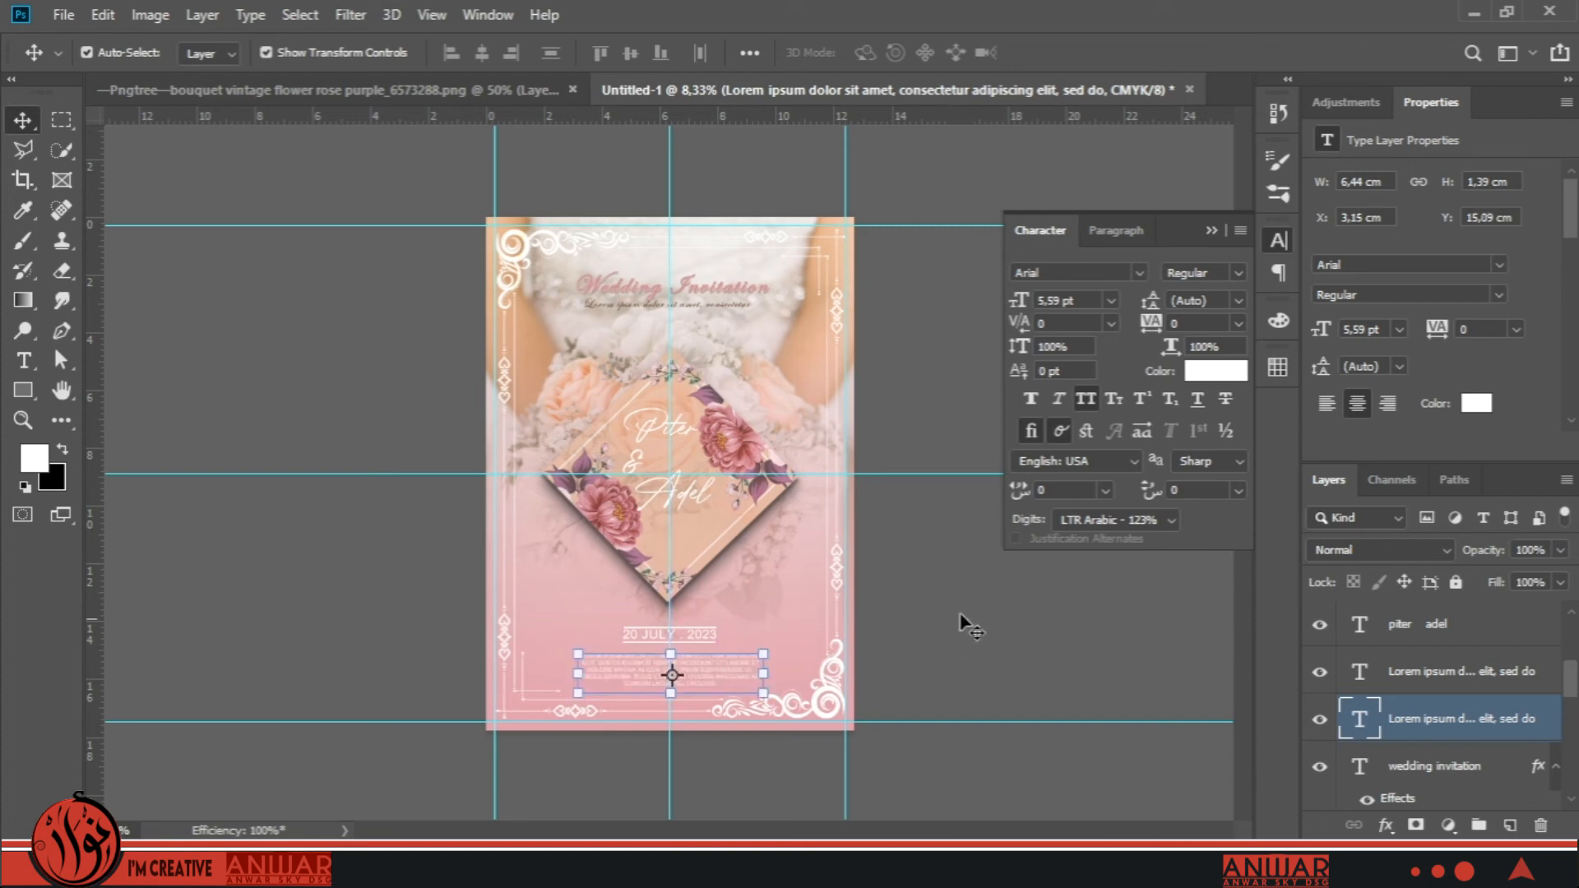
{"action": "left_click", "coordinate": [967, 632]}
Scale the Wedding Invitation title up to 32,54 pt and center it on the vertical guide.
{"action": "key", "text": "ctrl+plus"}
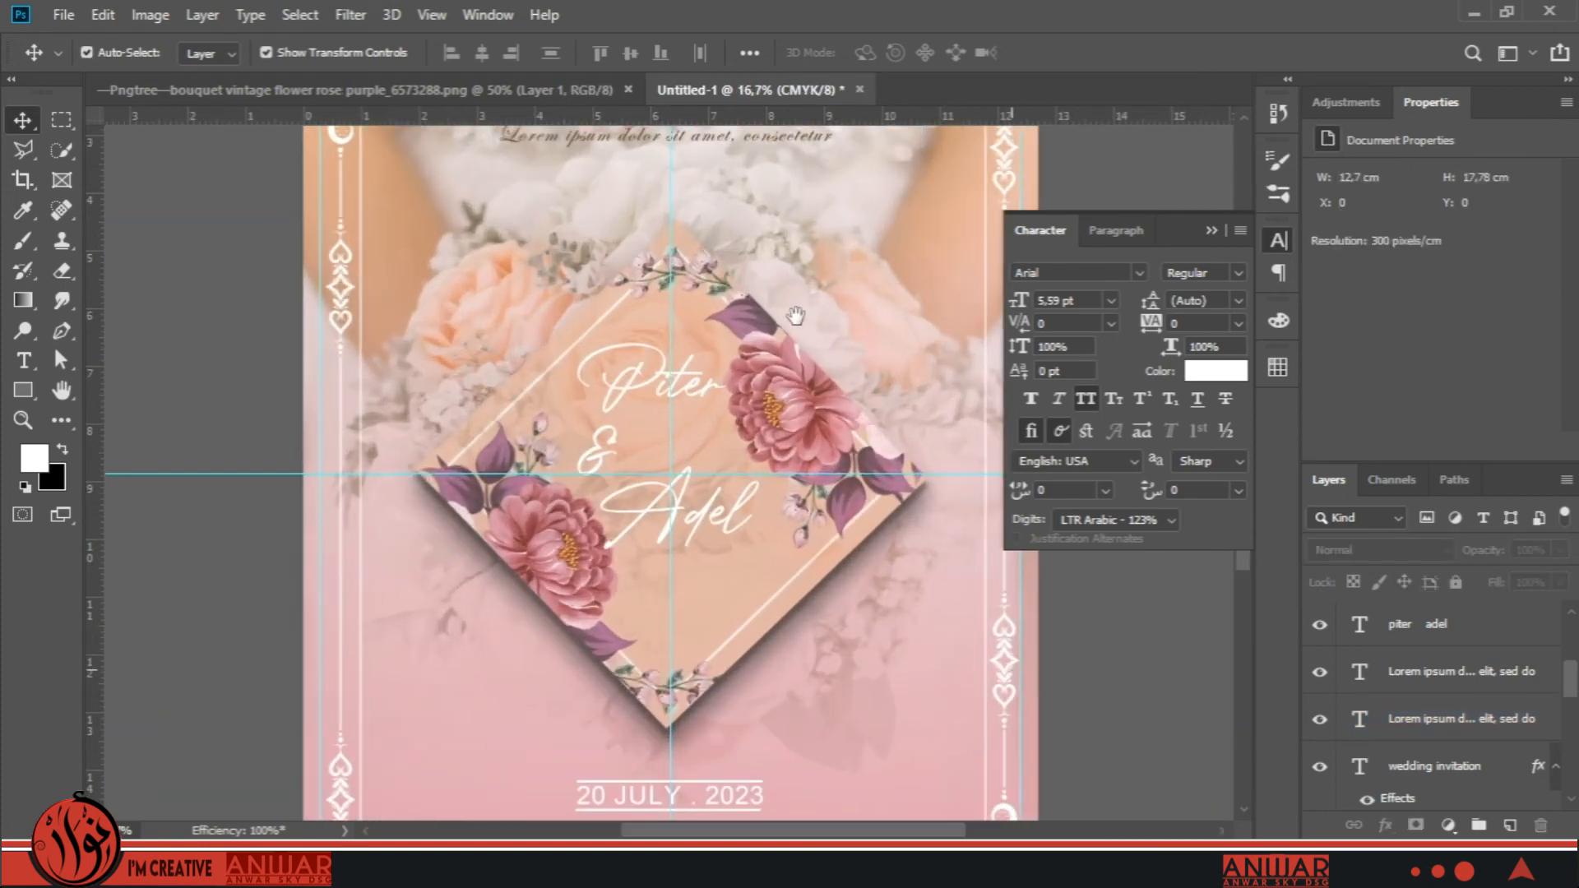
{"action": "scroll", "coordinate": [671, 481], "scroll_direction": "up", "scroll_amount": 5}
{"action": "left_click_drag", "start_coordinate": [656, 504], "coordinate": [653, 539]}
{"action": "left_click", "coordinate": [705, 461]}
{"action": "left_click_drag", "start_coordinate": [821, 494], "coordinate": [907, 514]}
{"action": "left_click_drag", "start_coordinate": [755, 482], "coordinate": [735, 486]}
{"action": "key", "text": "Return"}
Recolor the Wedding Invitation title to muted mauve brown #6c585c and enlarge it to 36,54 pt.
{"action": "double_click", "coordinate": [1358, 721]}
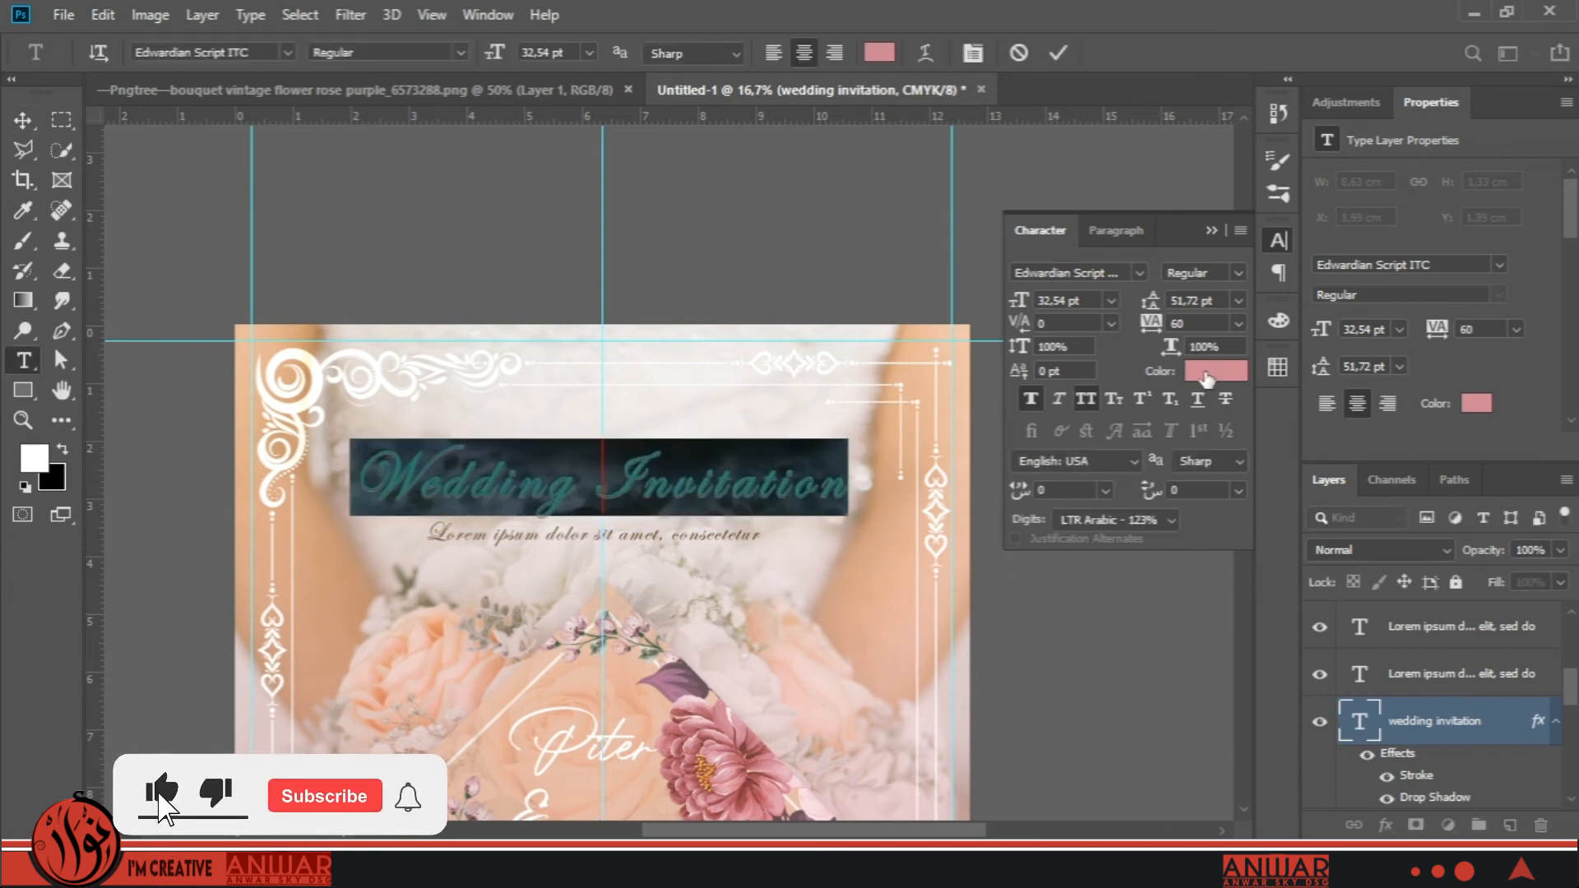
{"action": "left_click", "coordinate": [1216, 371]}
{"action": "left_click", "coordinate": [1035, 360]}
{"action": "left_click_drag", "start_coordinate": [1034, 360], "coordinate": [1023, 499]}
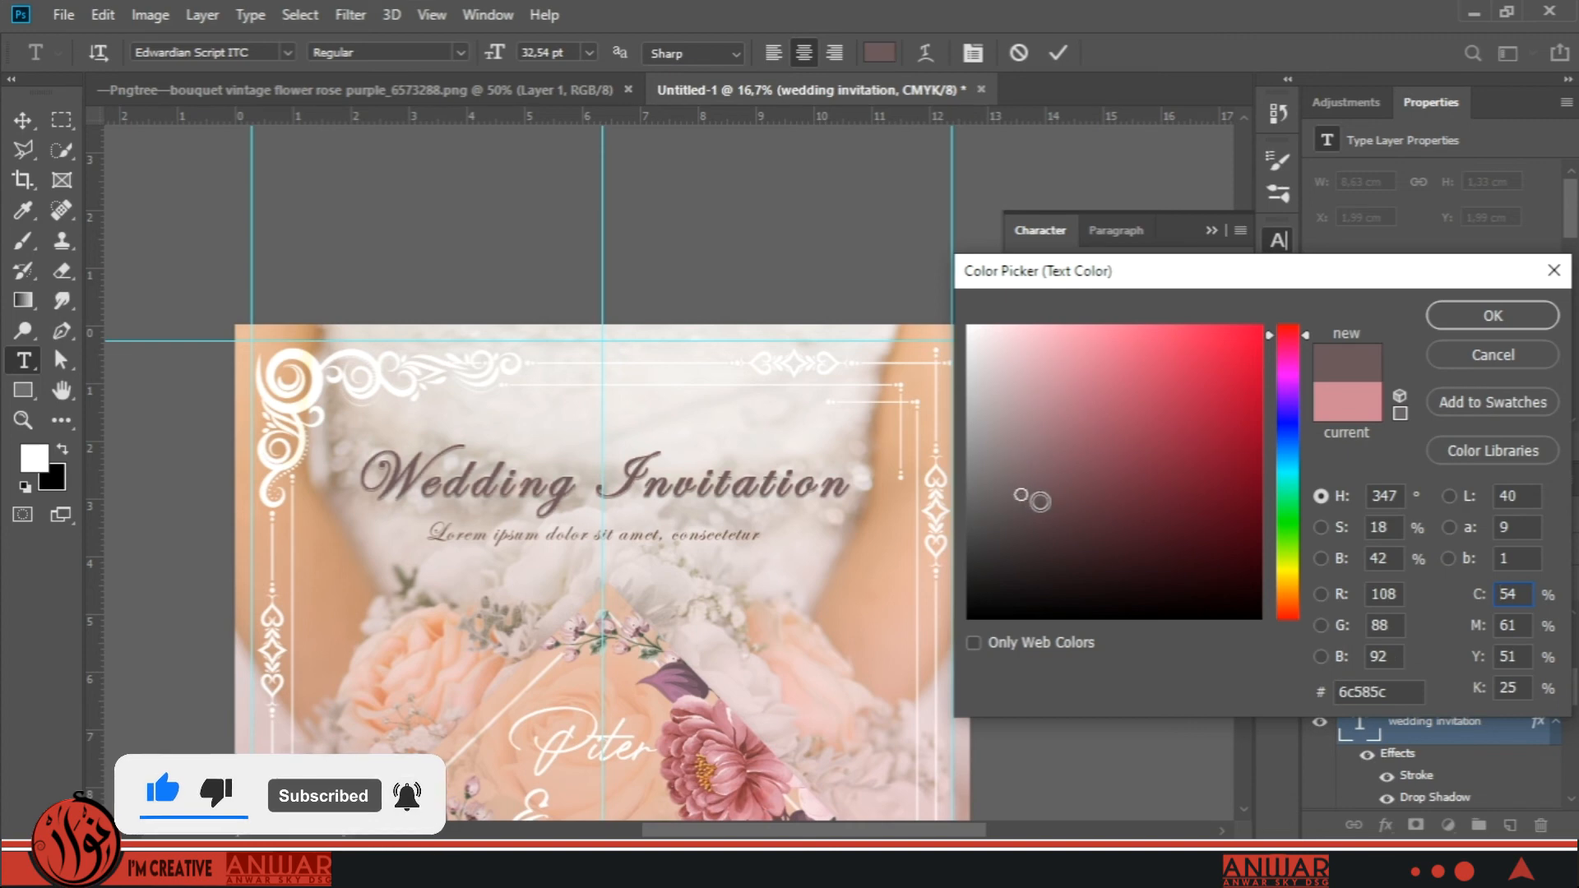
{"action": "left_click", "coordinate": [1469, 315]}
{"action": "left_click_drag", "start_coordinate": [1018, 307], "coordinate": [1022, 309]}
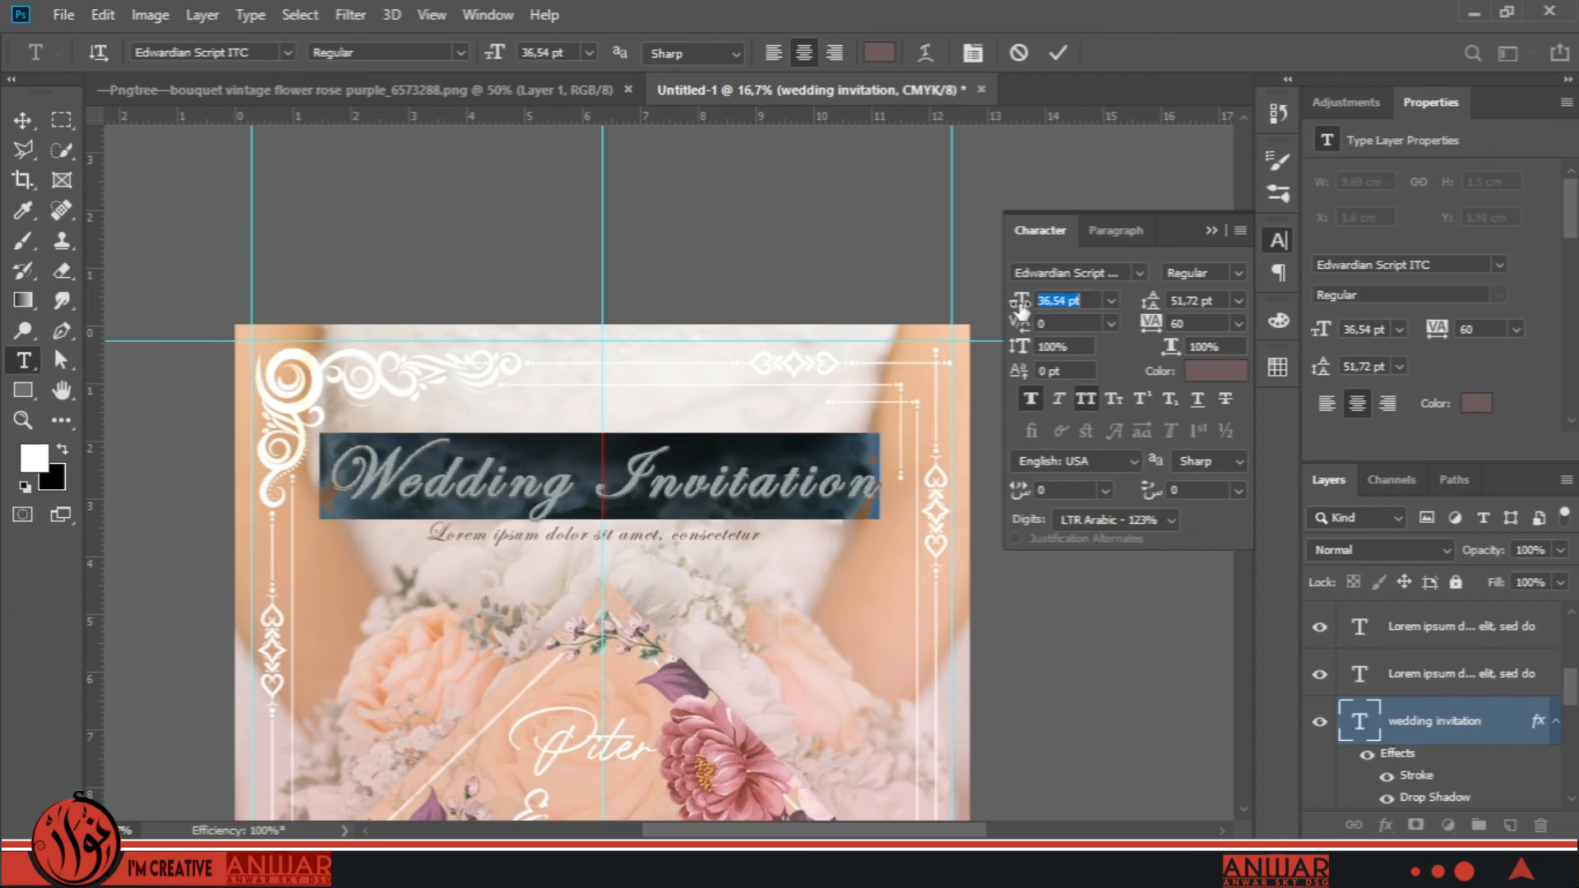
{"action": "left_click", "coordinate": [1340, 707]}
Enlarge the Lorem ipsum subtitle below the title to 20,59 pt and widen its text box to the right.
{"action": "key", "text": "v"}
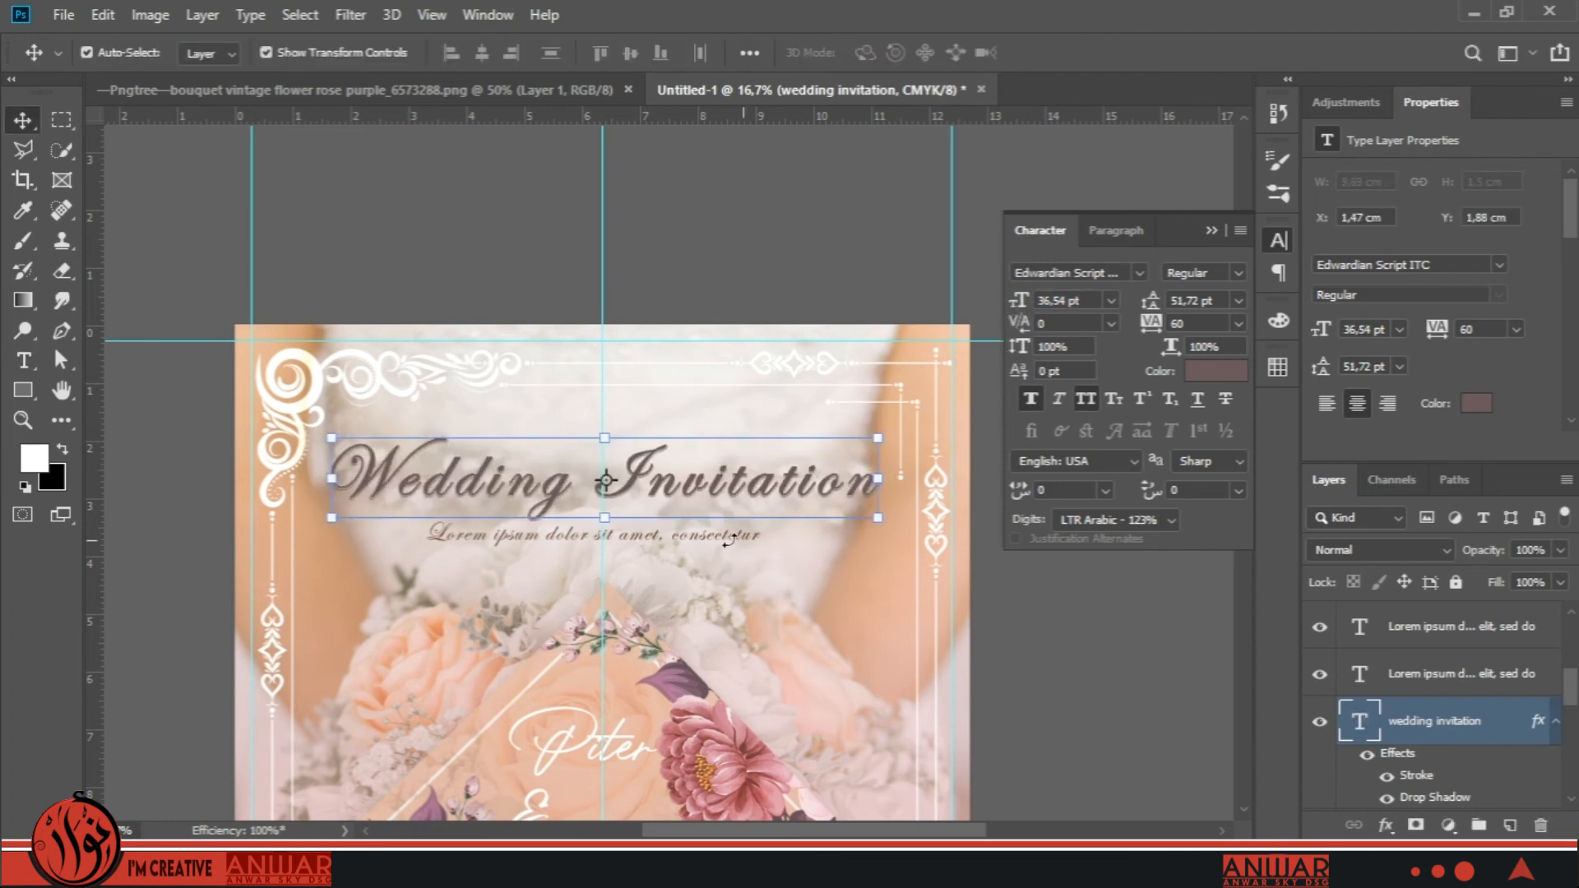
{"action": "left_click", "coordinate": [749, 567]}
{"action": "left_click", "coordinate": [752, 539]}
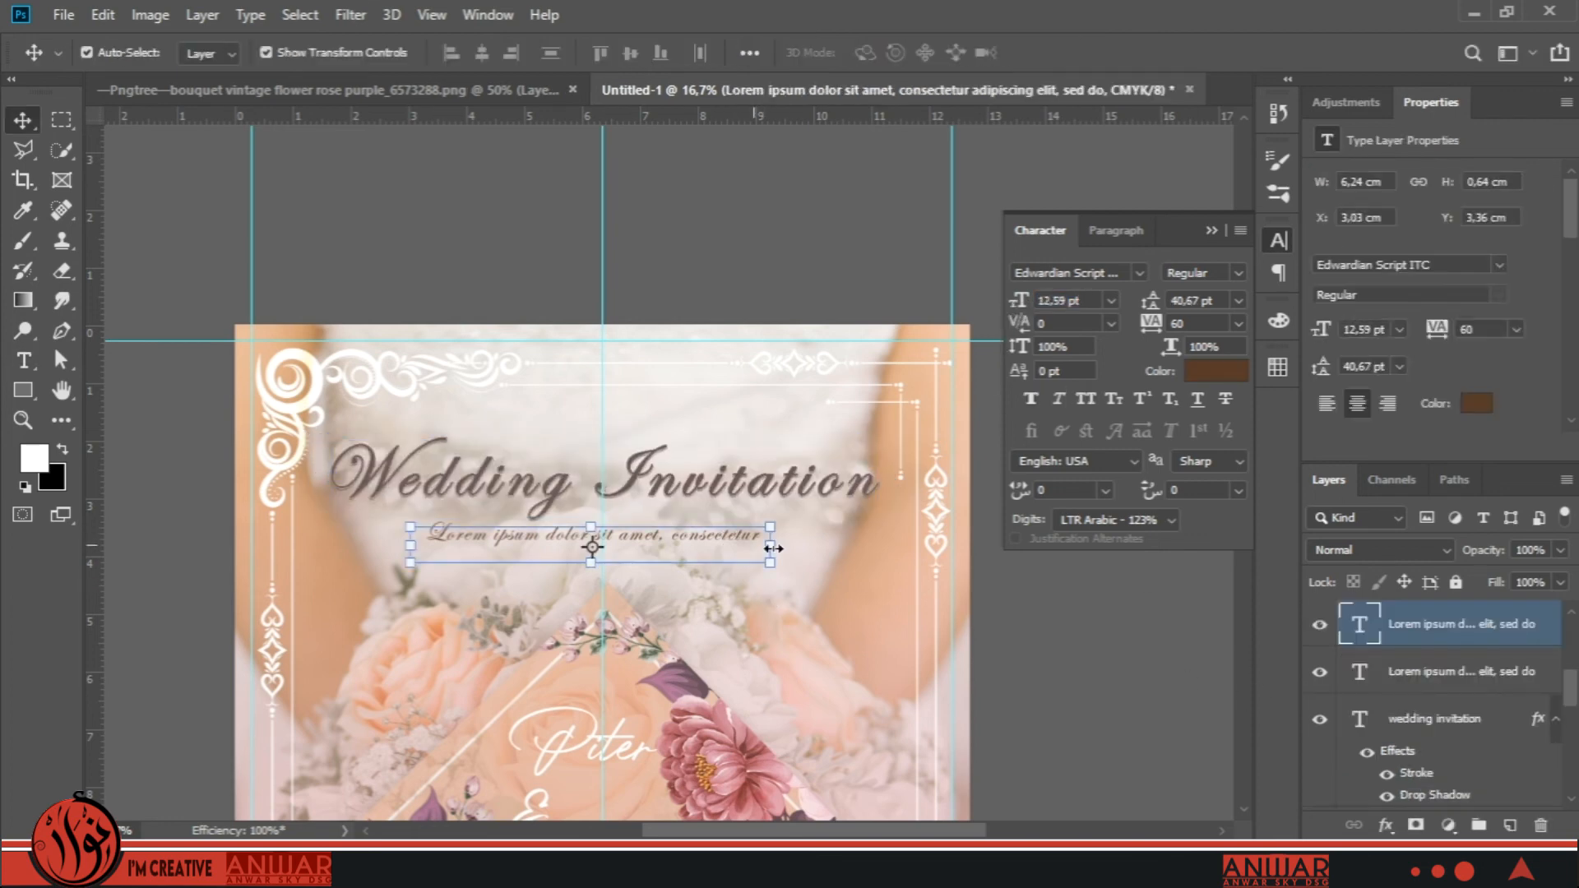
{"action": "double_click", "coordinate": [1361, 629]}
{"action": "left_click_drag", "start_coordinate": [1020, 304], "coordinate": [1030, 304]}
{"action": "left_click_drag", "start_coordinate": [771, 544], "coordinate": [860, 539]}
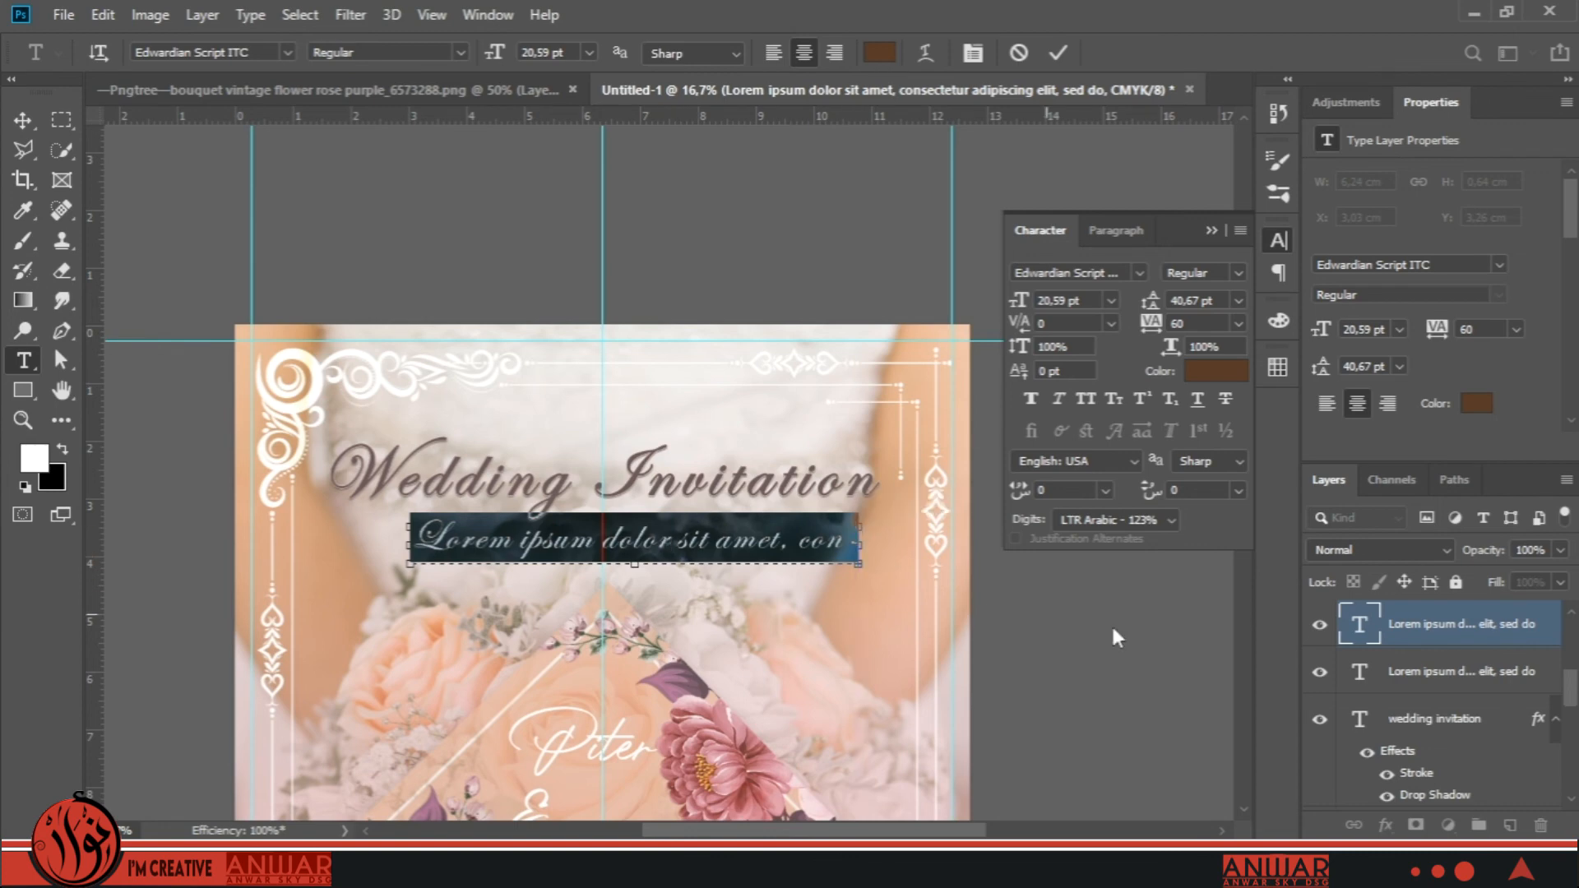
Move the subtitle slightly up and left so it sits centered directly under the Wedding Invitation title.
{"action": "left_click", "coordinate": [1358, 631]}
{"action": "key", "text": "v"}
{"action": "left_click_drag", "start_coordinate": [668, 550], "coordinate": [637, 545]}
{"action": "left_click", "coordinate": [1033, 629]}
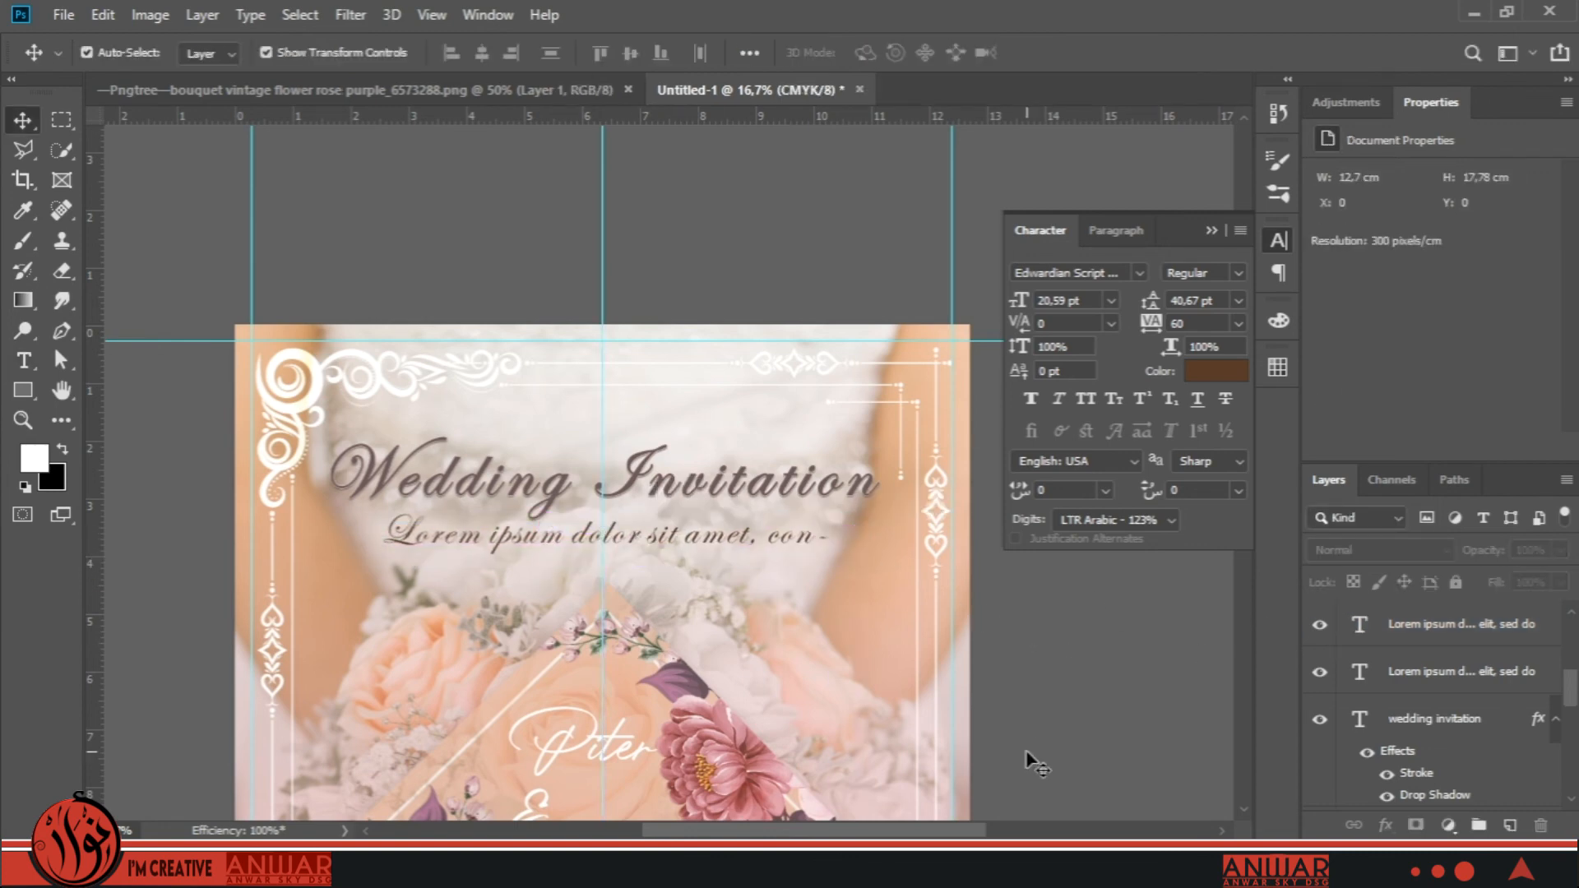
Hide the guides and reposition the pink Gradient Fill 1 lower on the card to uncover more of the bouquet photo.
{"action": "key", "text": "ctrl+0"}
{"action": "key", "text": "ctrl+semicolon"}
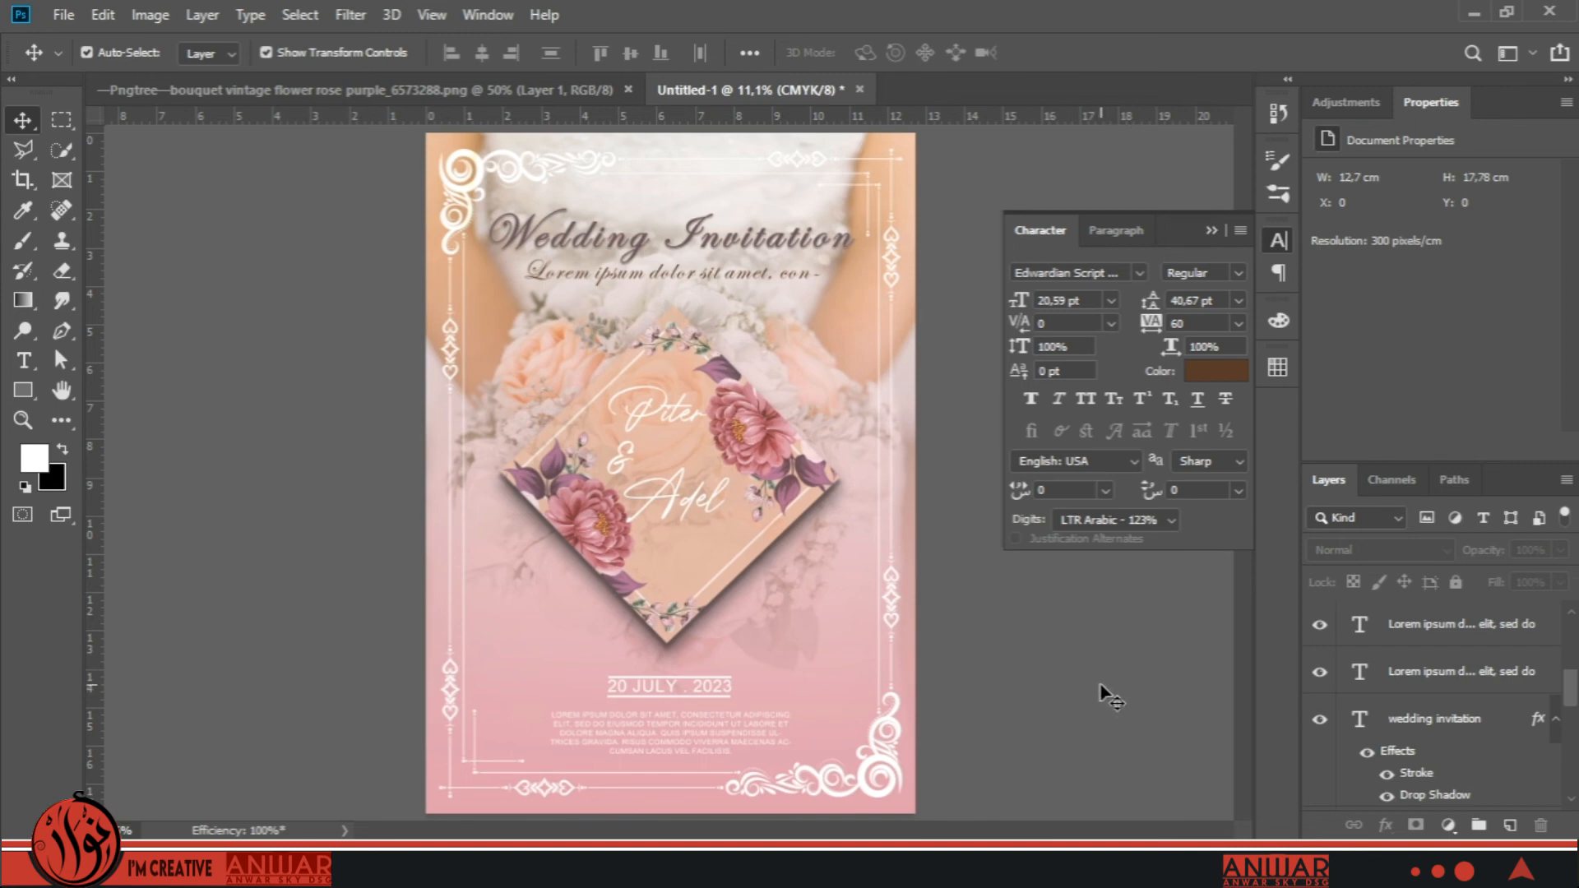
{"action": "scroll", "coordinate": [1439, 707], "scroll_direction": "down", "scroll_amount": 4}
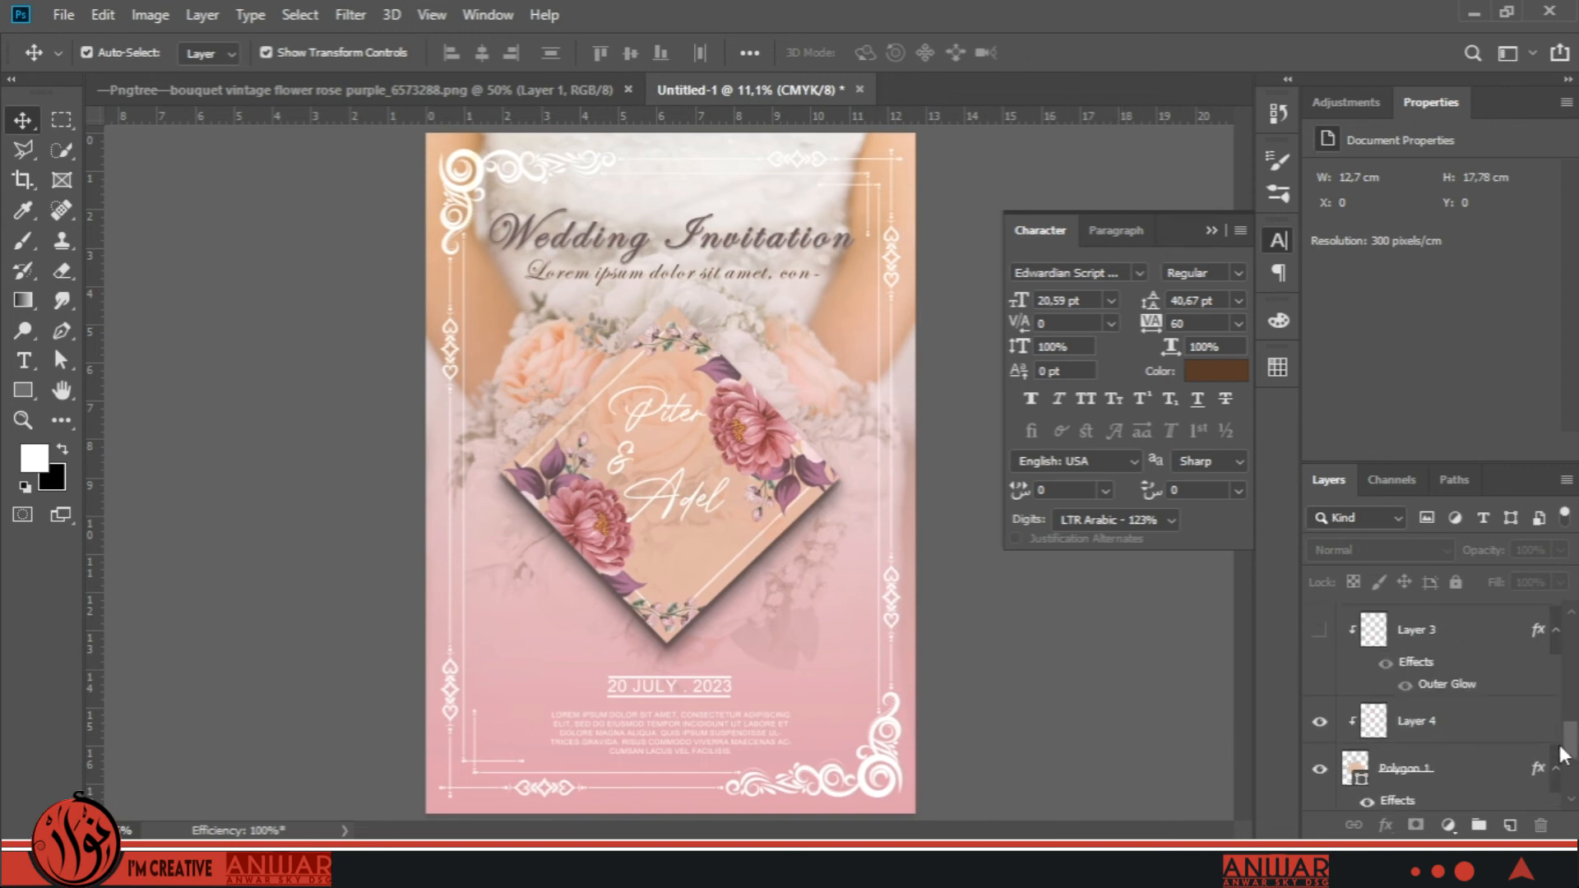
{"action": "double_click", "coordinate": [1375, 740]}
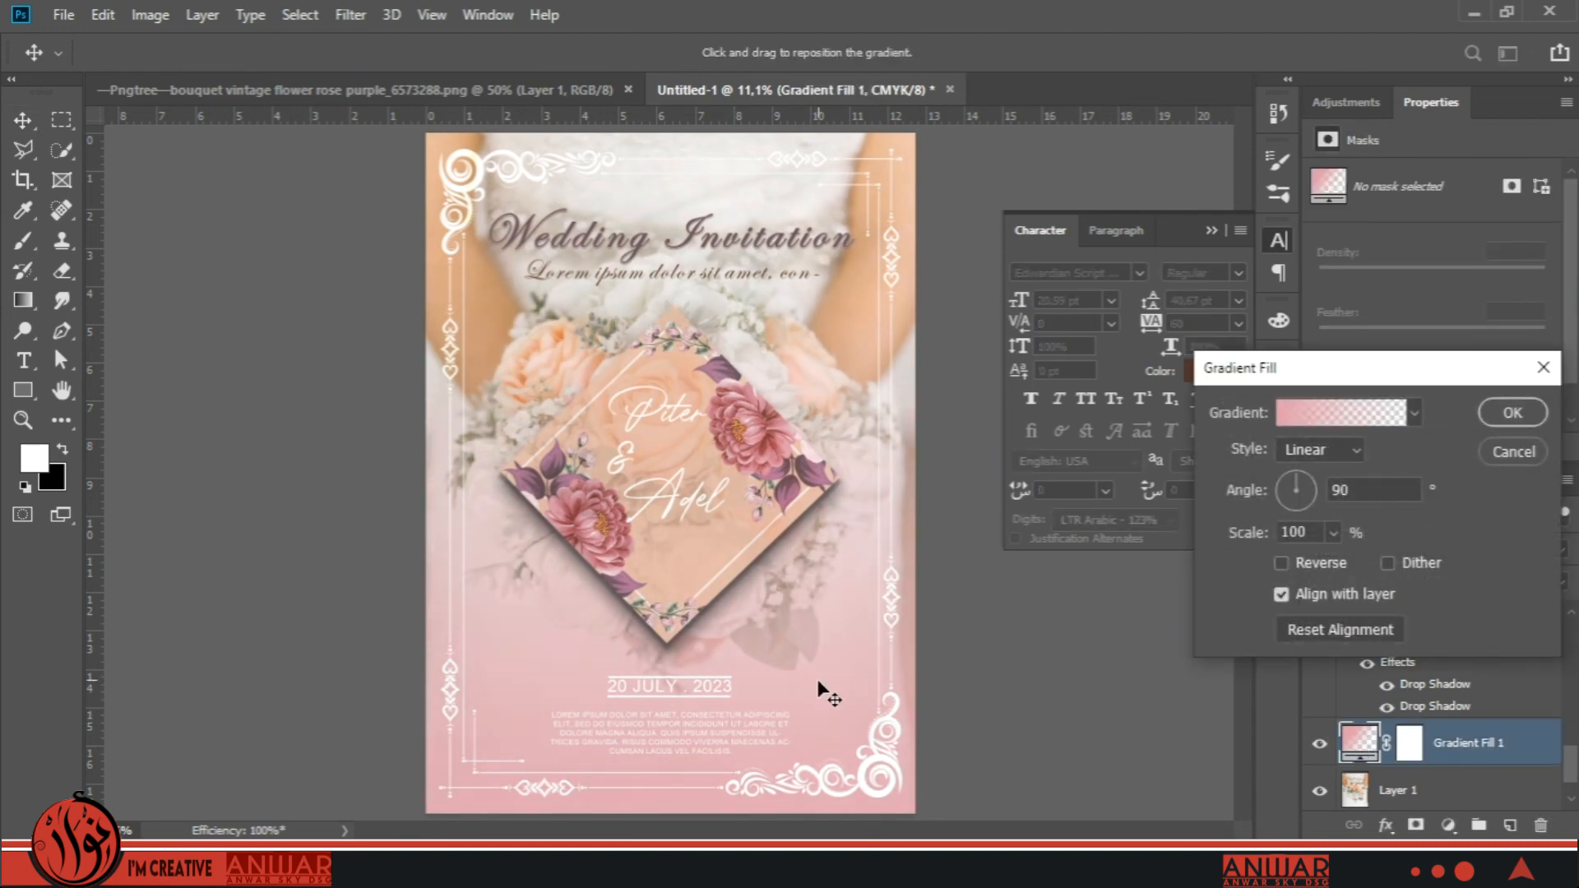
{"action": "left_click", "coordinate": [1510, 414]}
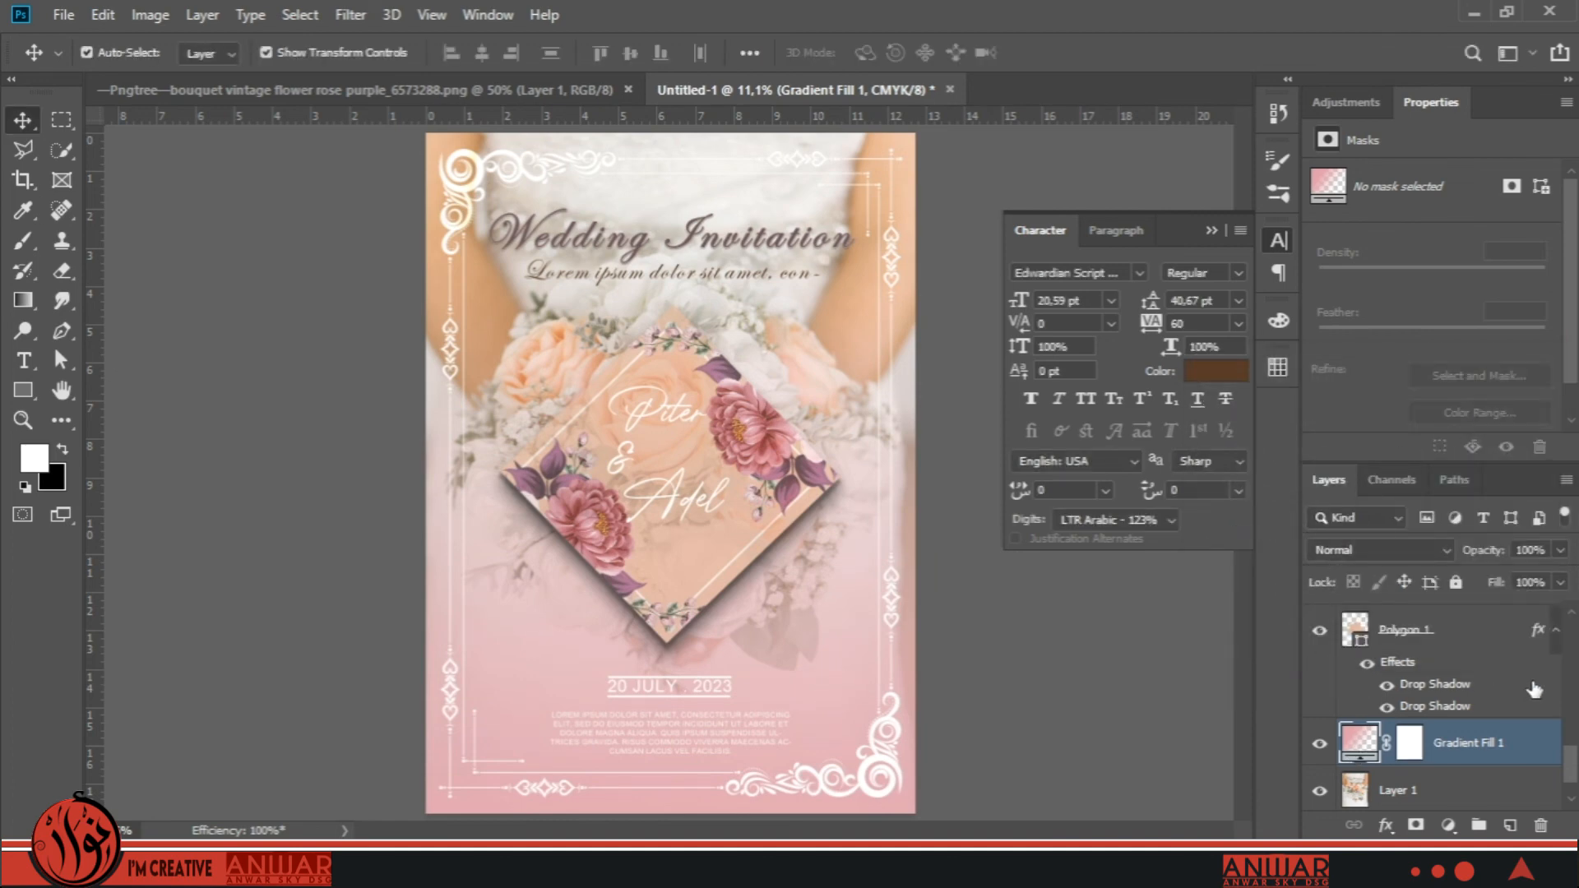
Show the guides and turn off the Drop Shadow effect of the Wedding Invitation title, keeping its Stroke on.
{"action": "scroll", "coordinate": [1575, 769], "scroll_direction": "up", "scroll_amount": 5}
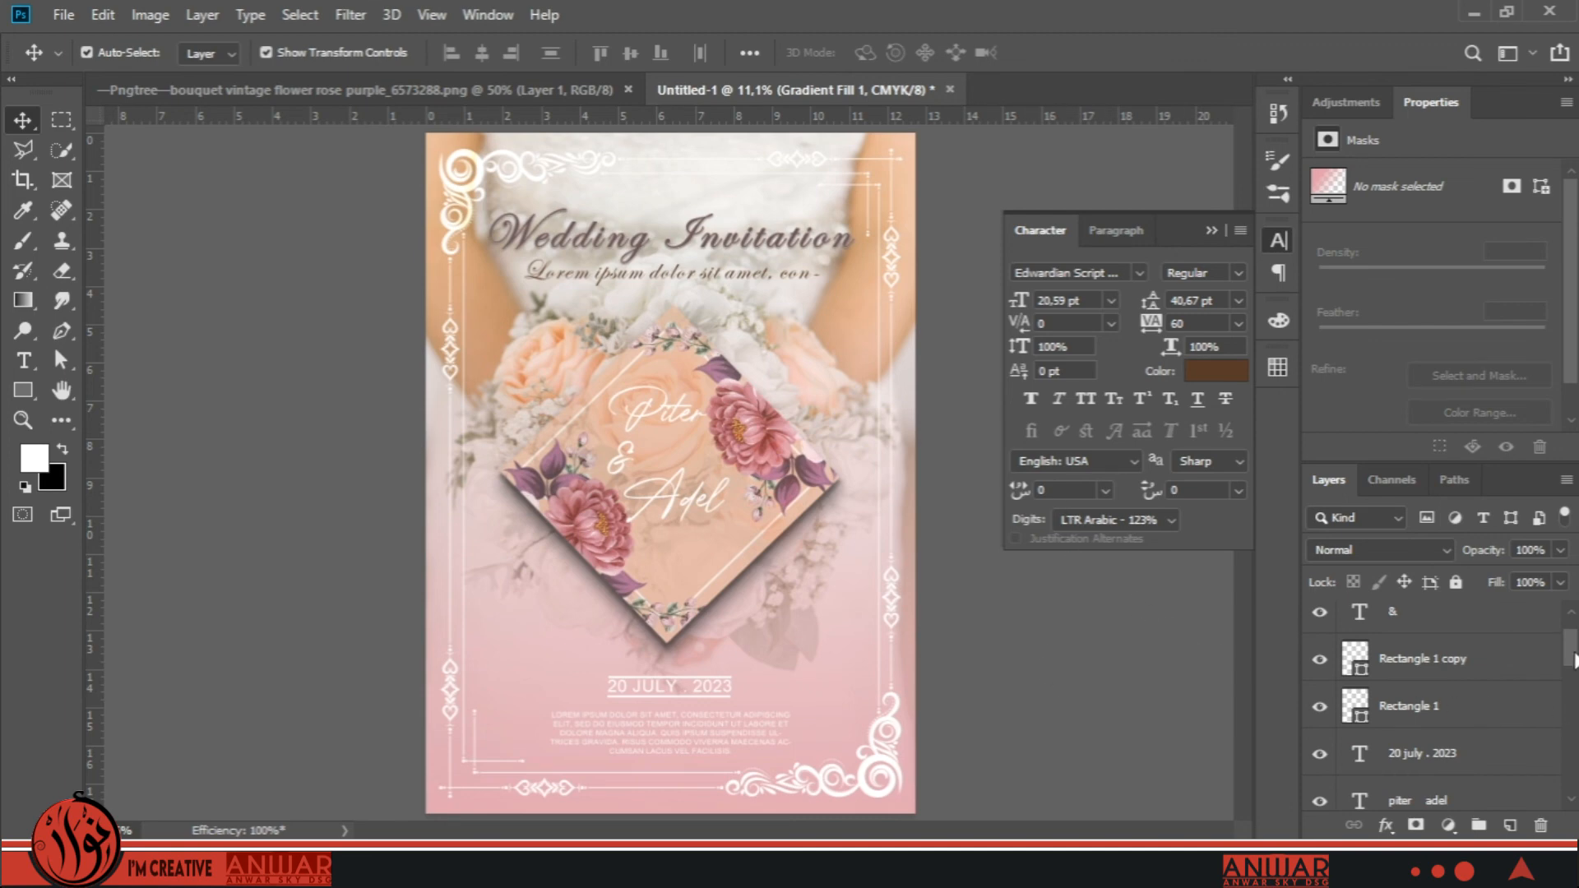
{"action": "scroll", "coordinate": [1574, 661], "scroll_direction": "up", "scroll_amount": 1}
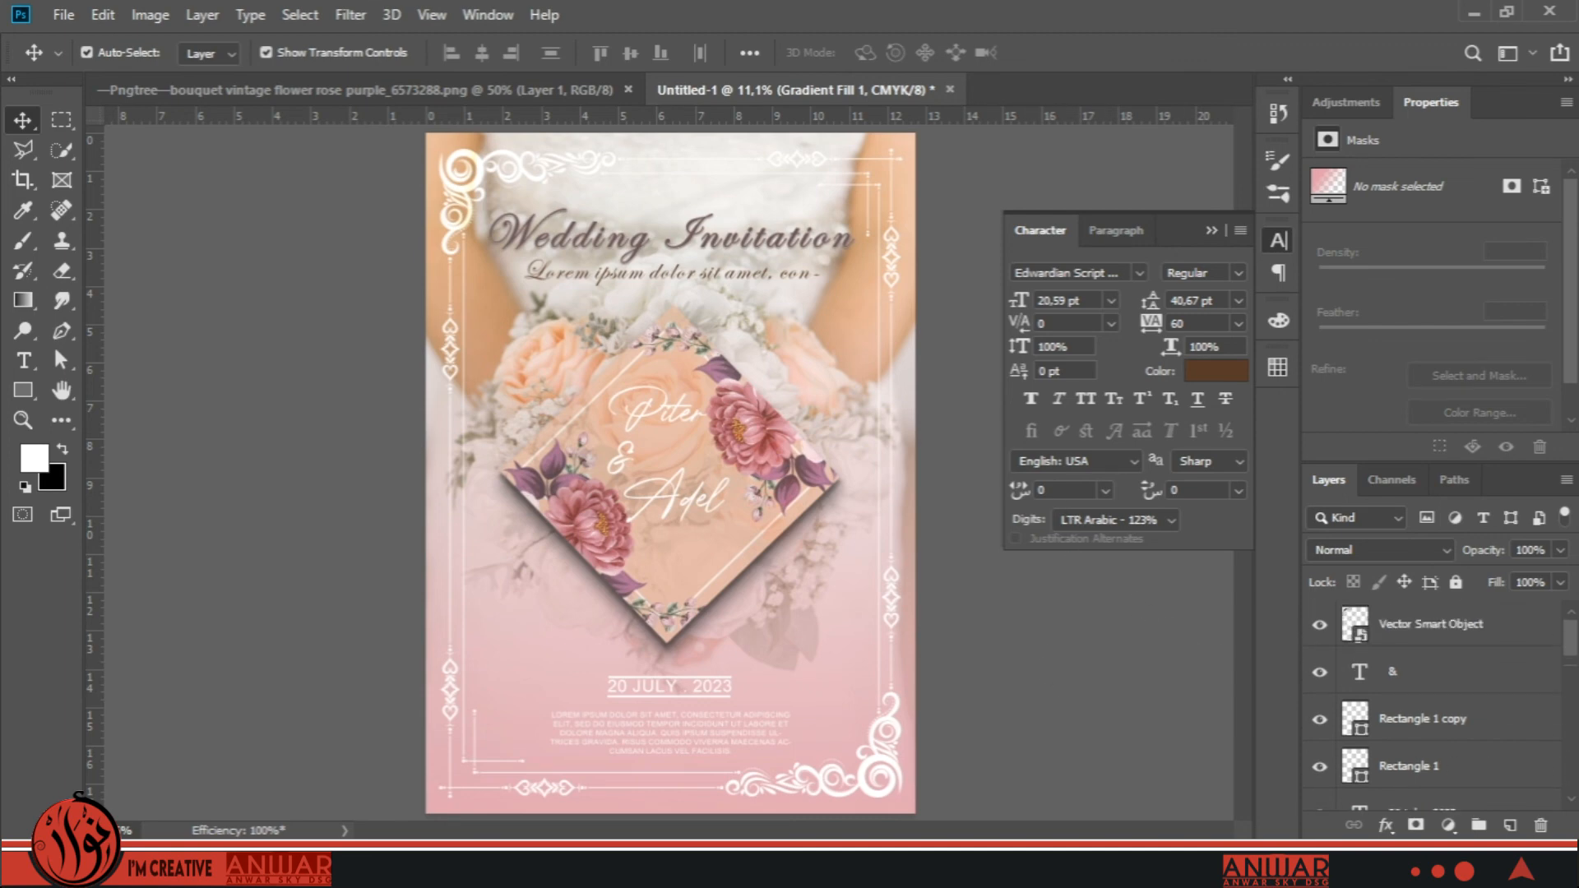
{"action": "left_click", "coordinate": [831, 249]}
{"action": "key", "text": "ctrl+h"}
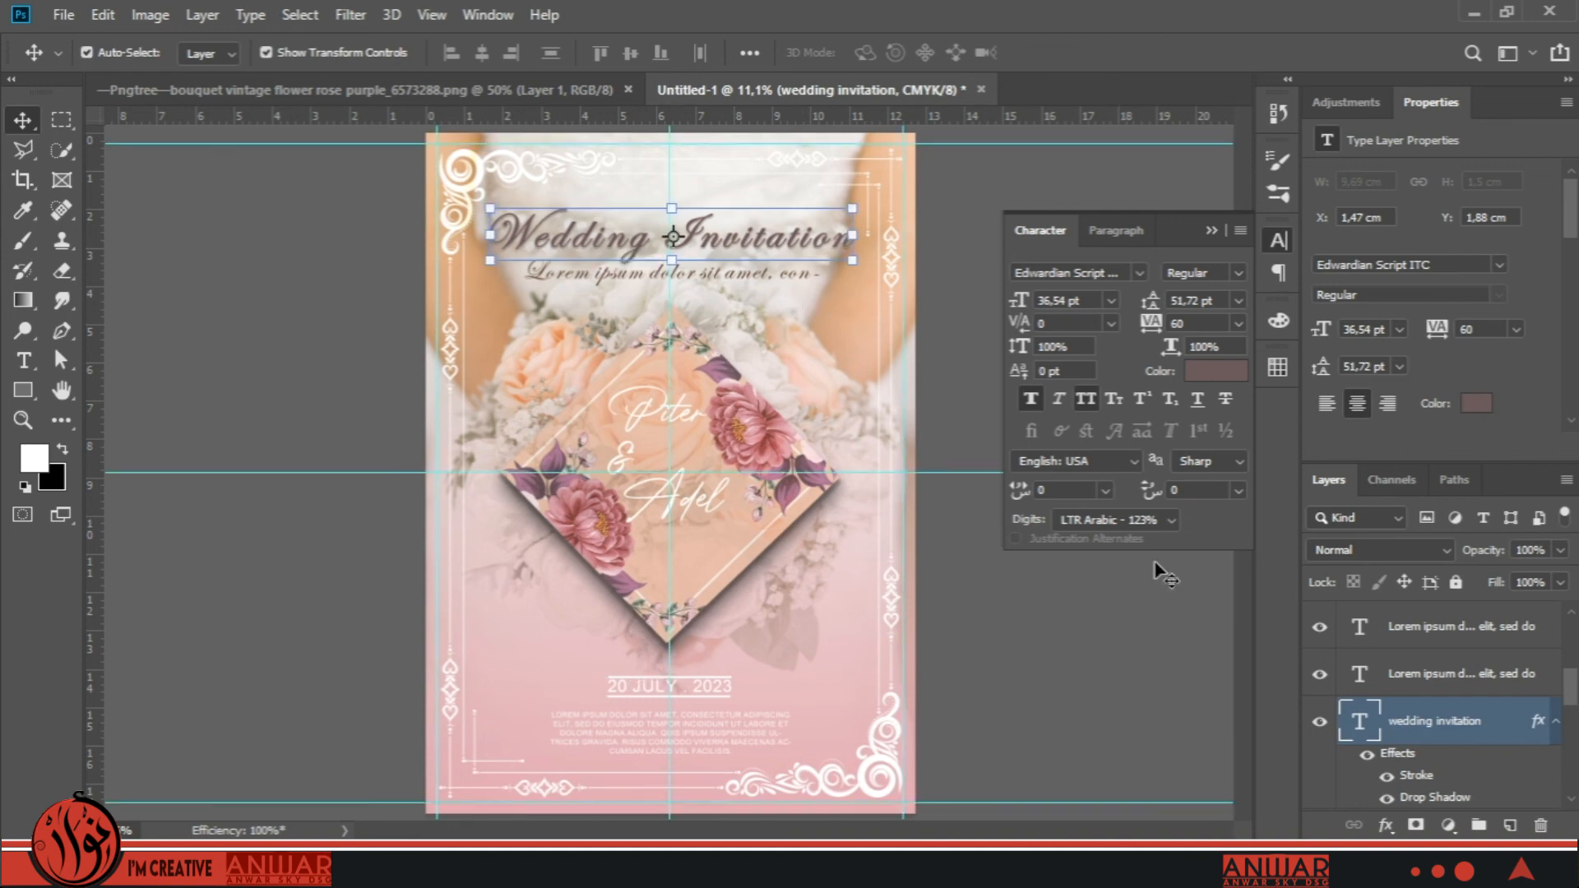
{"action": "left_click", "coordinate": [1387, 799]}
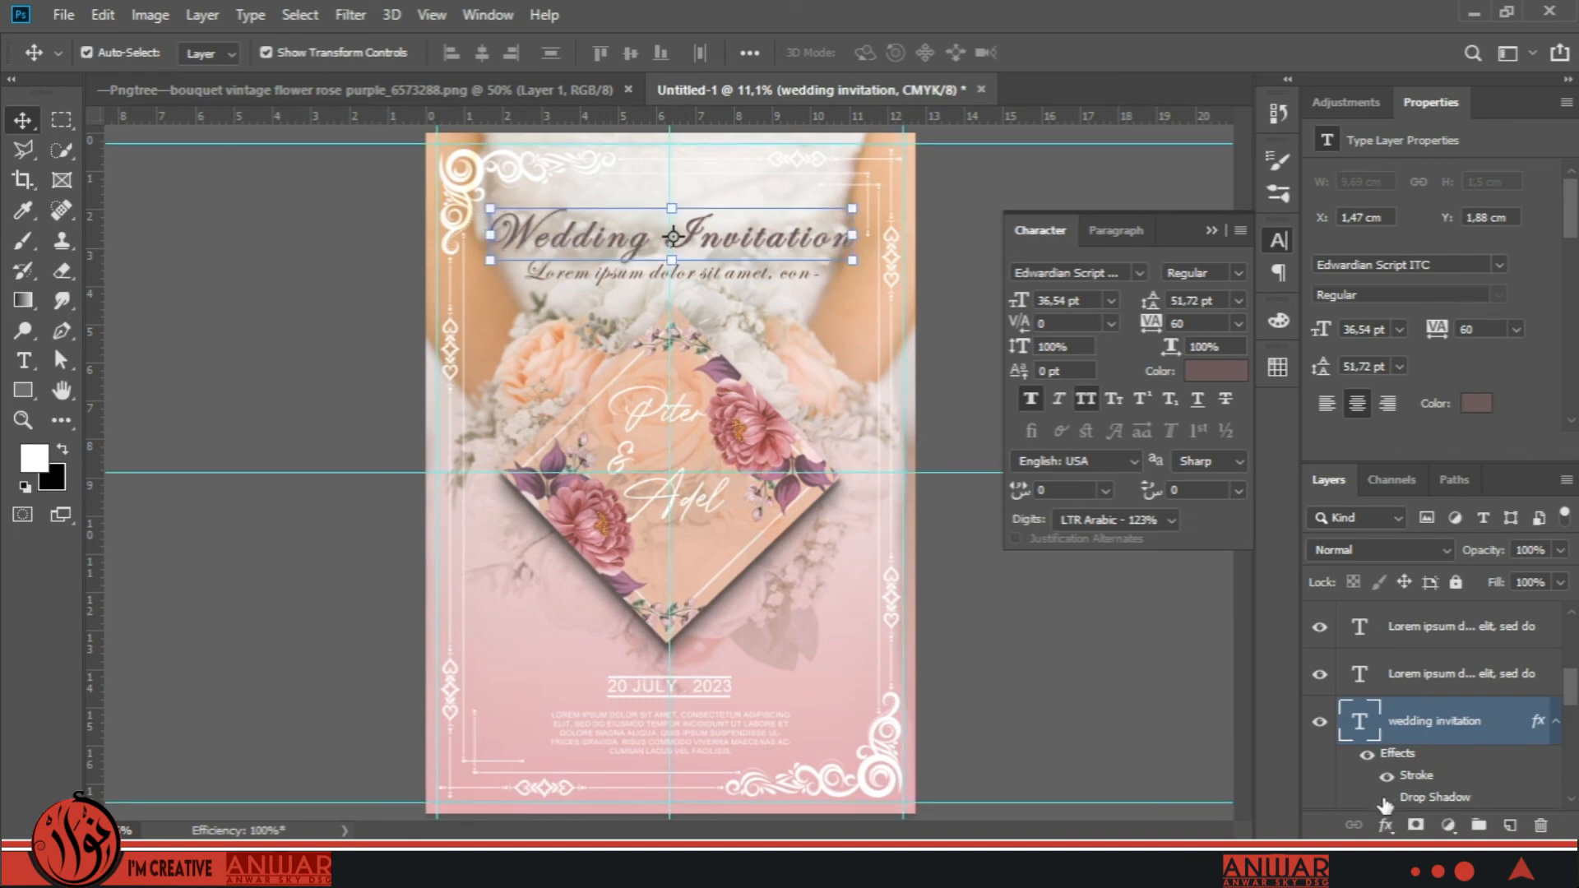
{"action": "left_click", "coordinate": [1385, 776]}
{"action": "left_click", "coordinate": [1387, 799]}
{"action": "left_click", "coordinate": [1388, 800]}
Recolor the Wedding Invitation title to a plum pink of about #834b63, starting from a color sampled from the flowers.
{"action": "double_click", "coordinate": [1361, 722]}
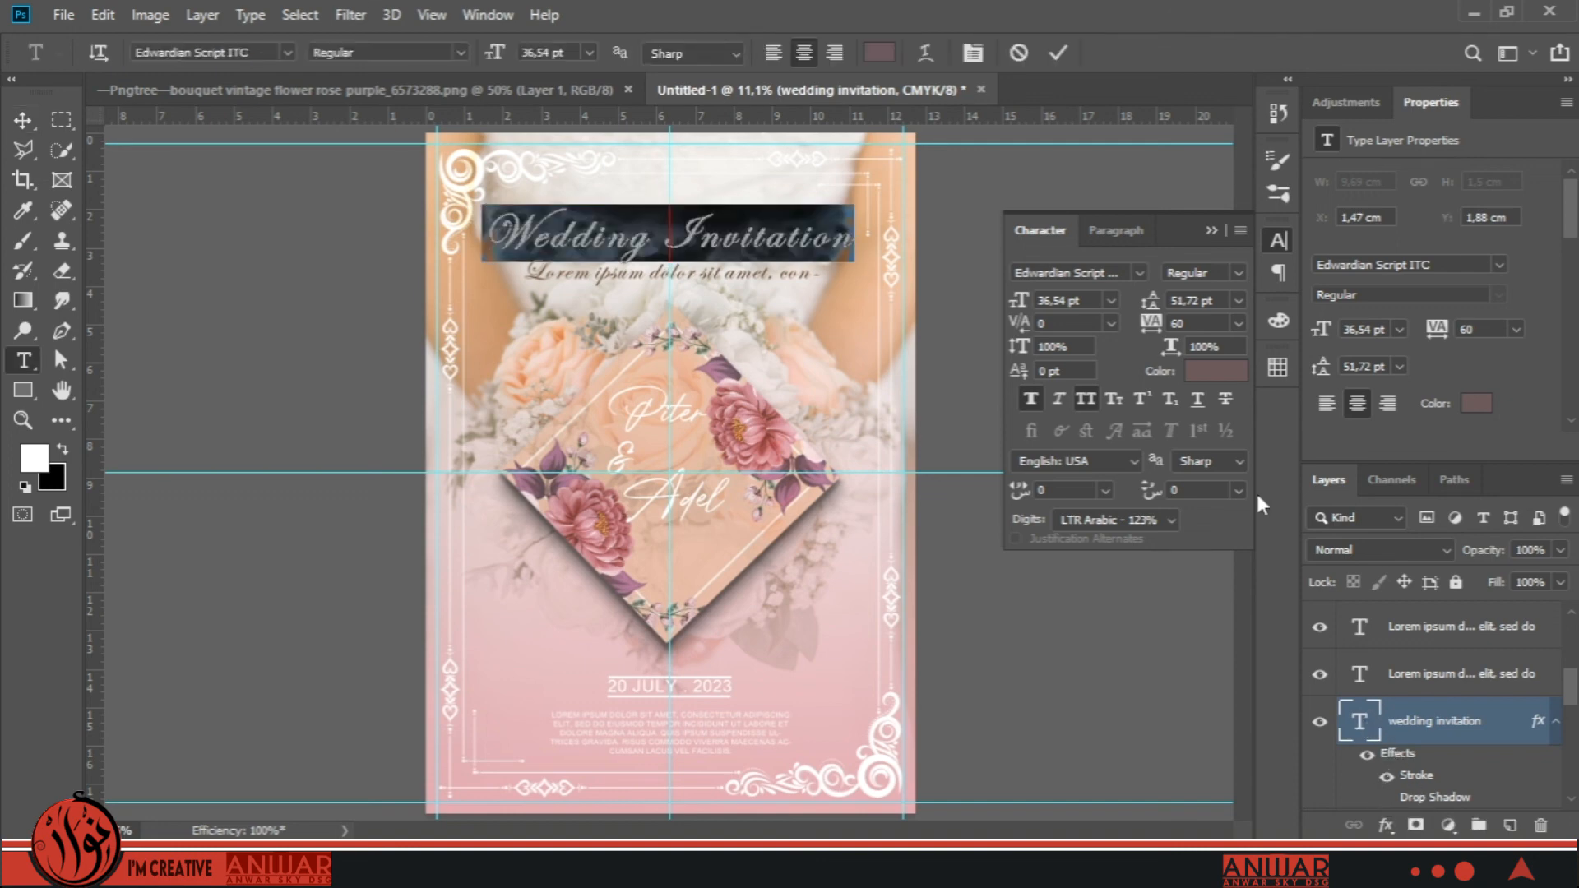
{"action": "left_click", "coordinate": [1217, 374]}
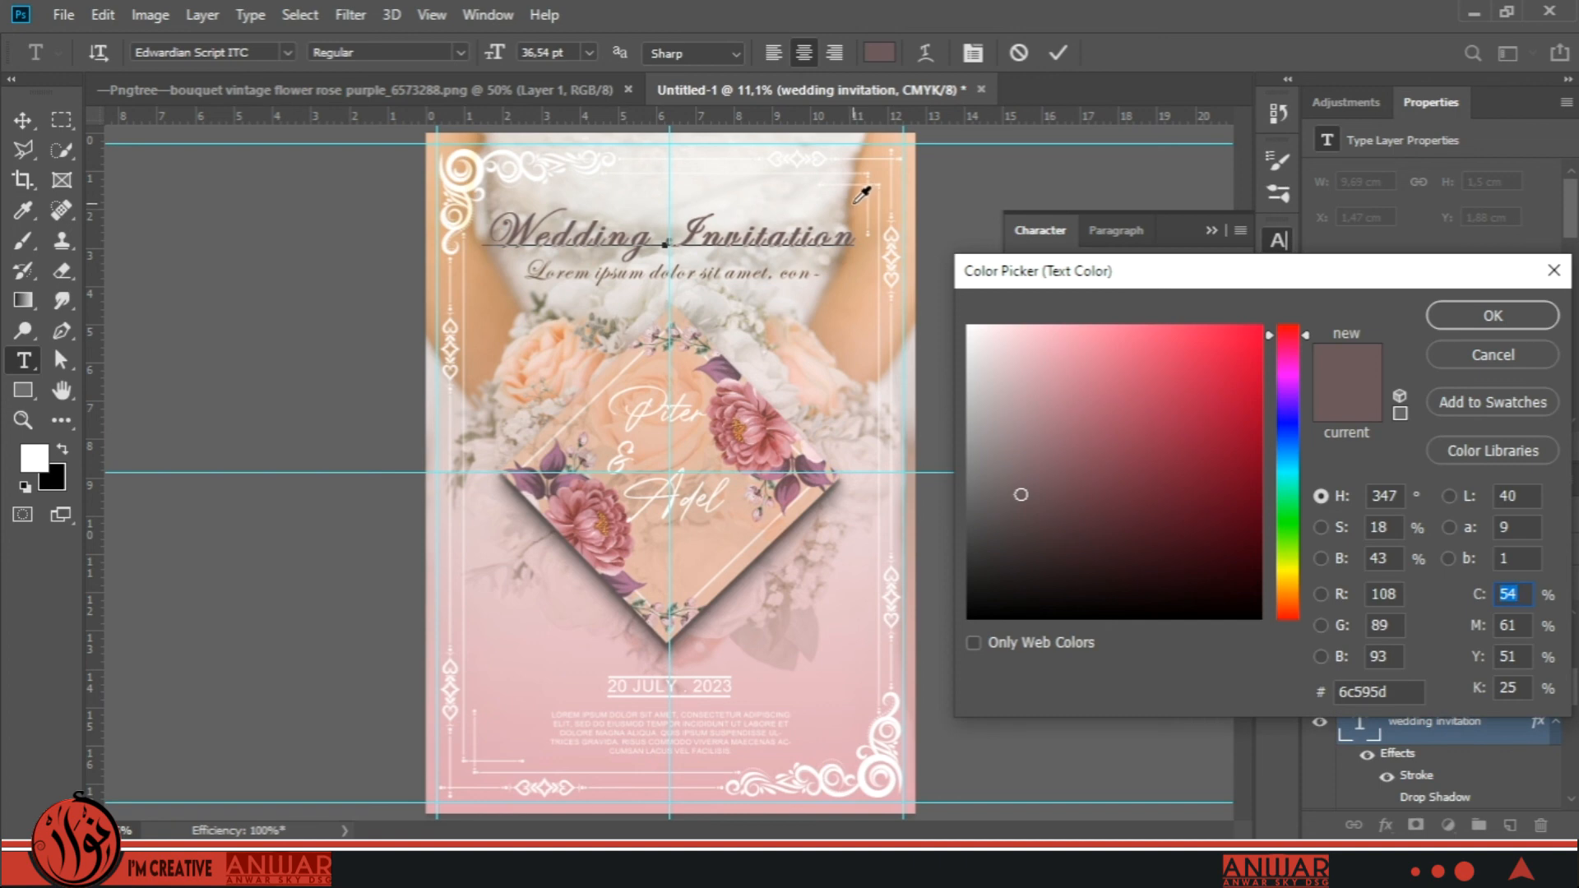
{"action": "left_click_drag", "start_coordinate": [854, 206], "coordinate": [890, 255]}
{"action": "left_click_drag", "start_coordinate": [1056, 481], "coordinate": [1159, 468]}
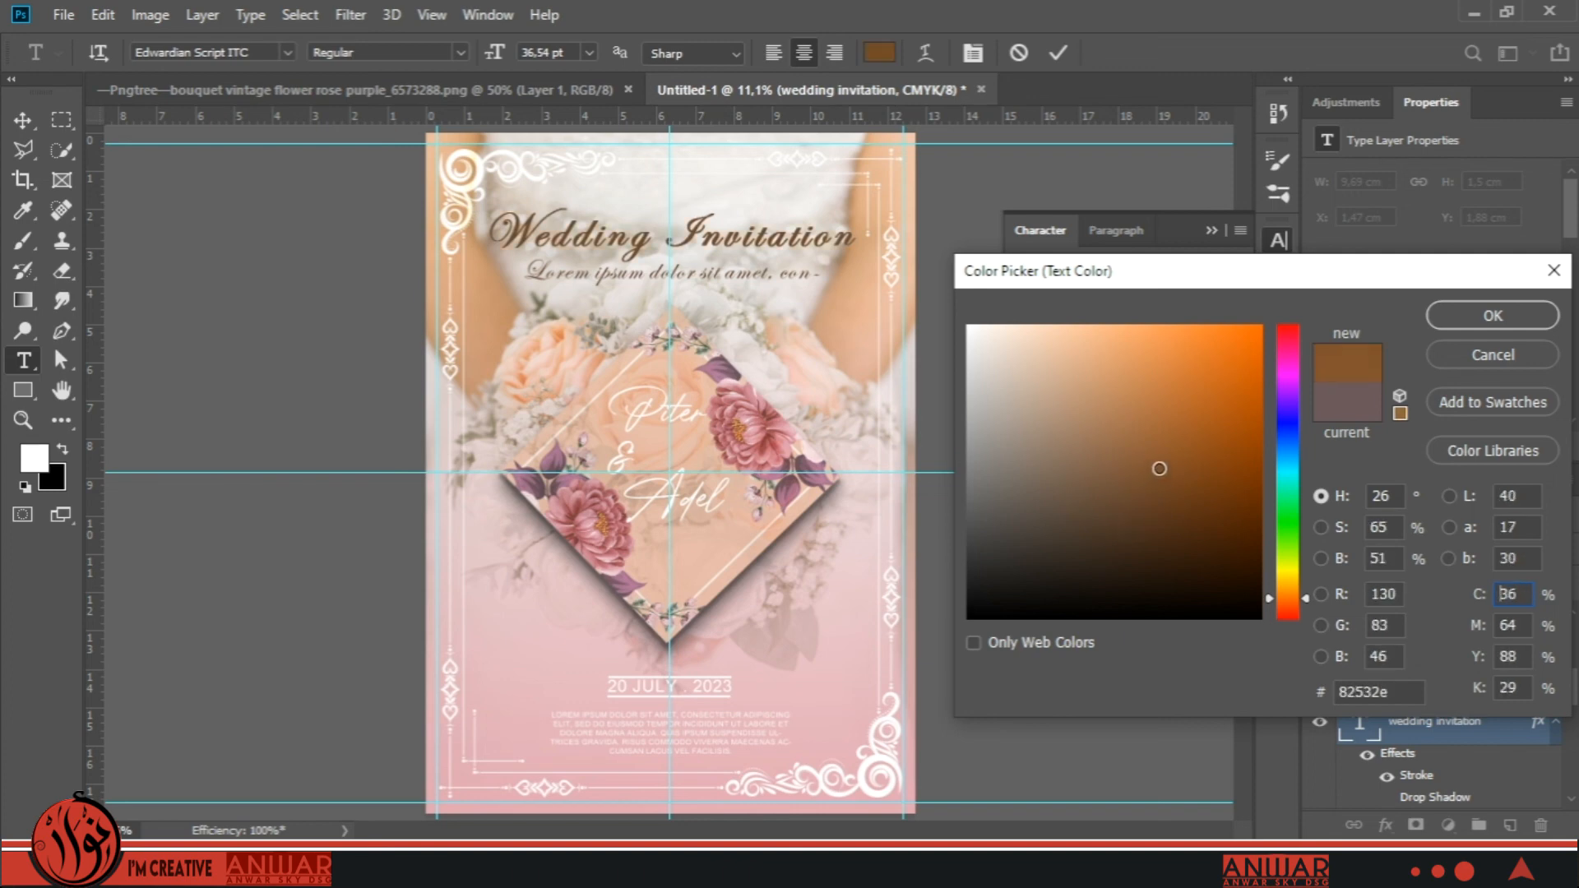
{"action": "left_click", "coordinate": [815, 469]}
{"action": "mouse_move", "coordinate": [1123, 515]}
{"action": "left_mouse_down"}
{"action": "mouse_move", "coordinate": [1096, 525]}
{"action": "mouse_move", "coordinate": [1121, 536]}
{"action": "mouse_move", "coordinate": [1091, 469]}
{"action": "left_mouse_up"}
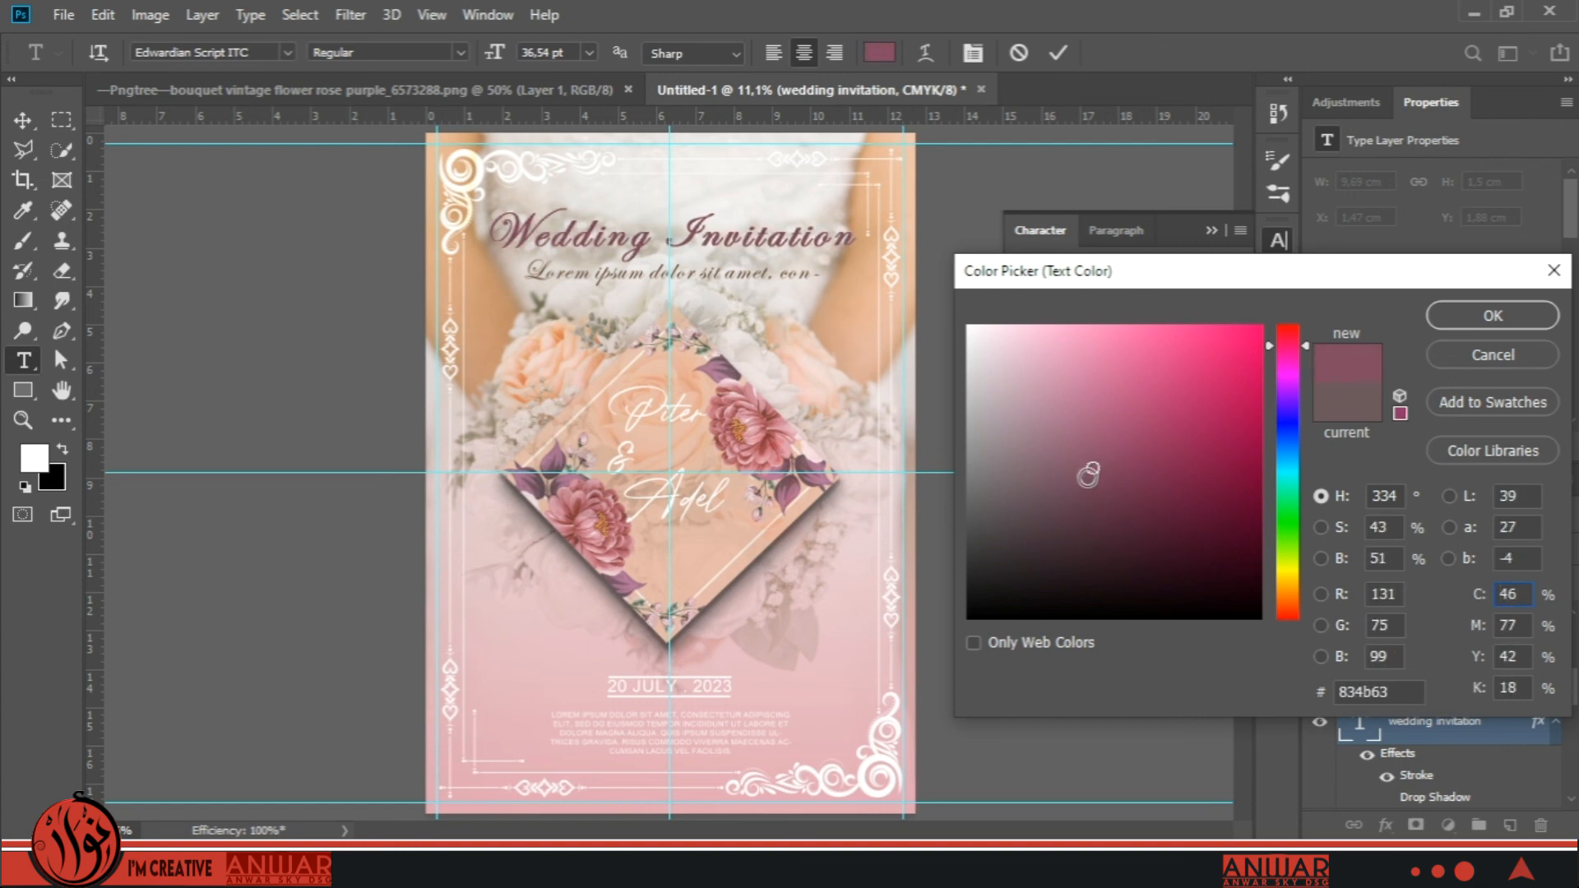
{"action": "left_click", "coordinate": [1517, 316]}
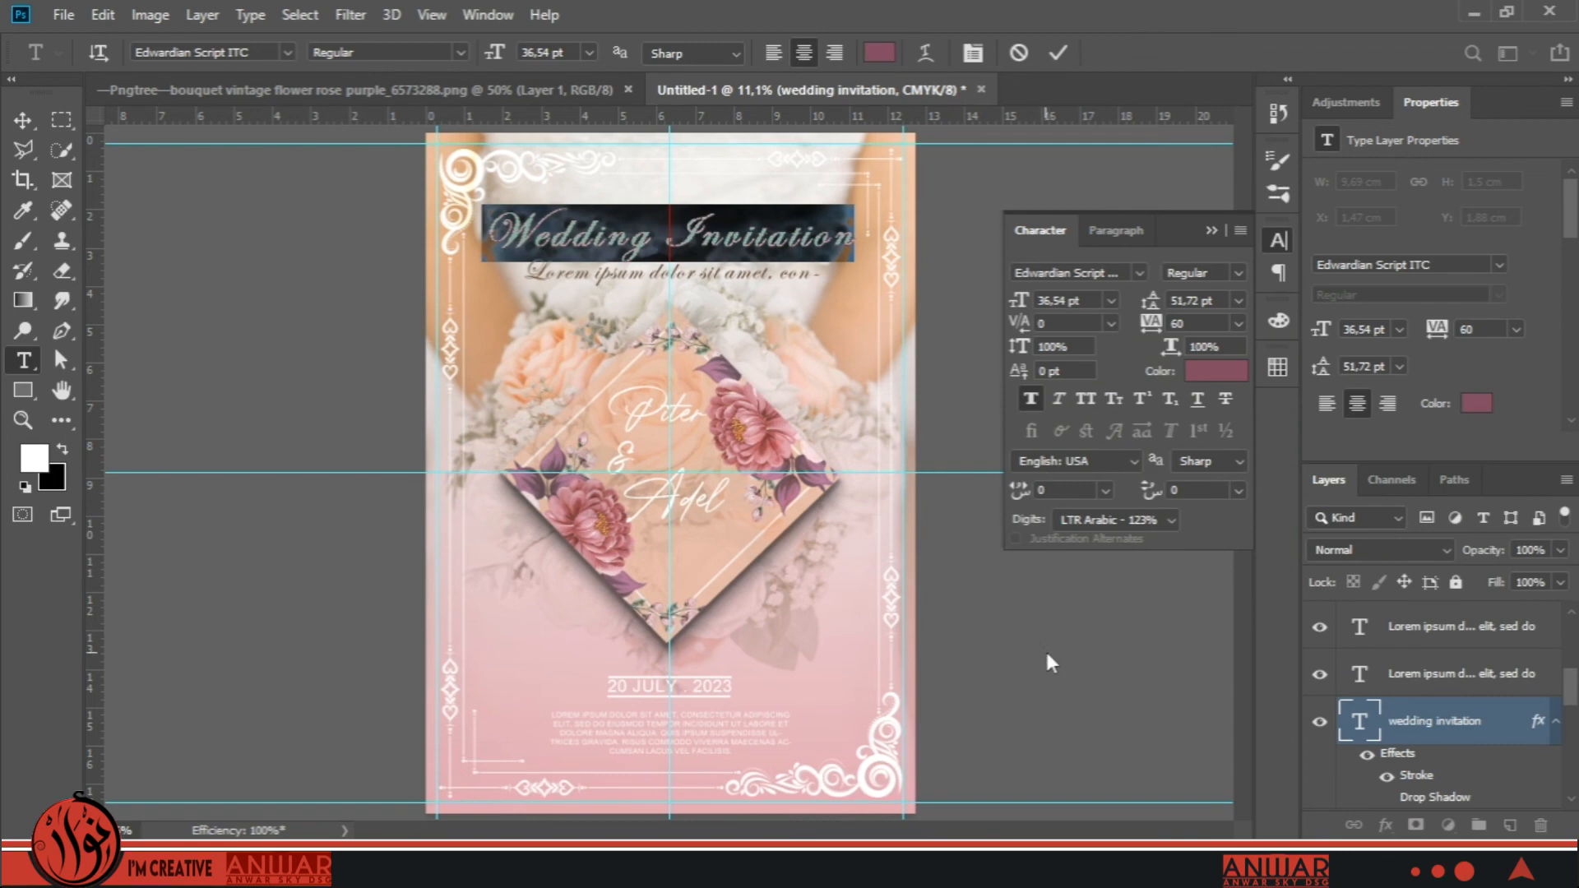
{"action": "key", "text": "ctrl+Return"}
{"action": "key", "text": "v"}
{"action": "left_click", "coordinate": [1094, 670]}
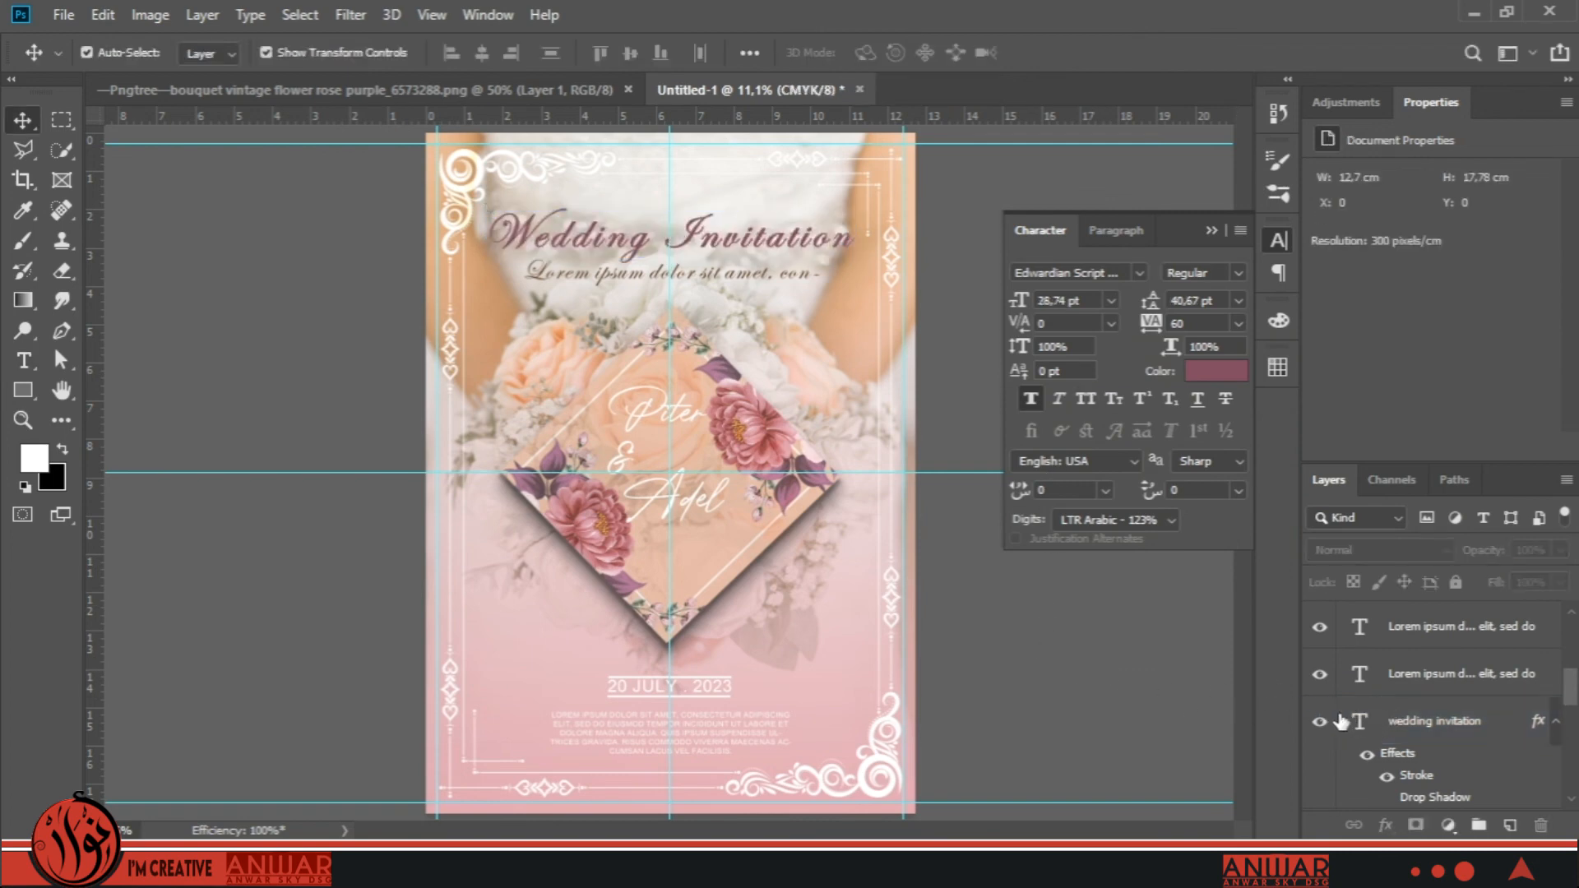
Nudge the Wedding Invitation title left to X 1,37 cm, centering it on the vertical guide.
{"action": "left_click", "coordinate": [751, 241]}
{"action": "key", "text": "shift+Left"}
{"action": "key", "text": "shift+Left"}
{"action": "key", "text": "shift+Left"}
{"action": "key", "text": "shift+Left"}
{"action": "key", "text": "shift+Left"}
{"action": "key", "text": "shift+Left"}
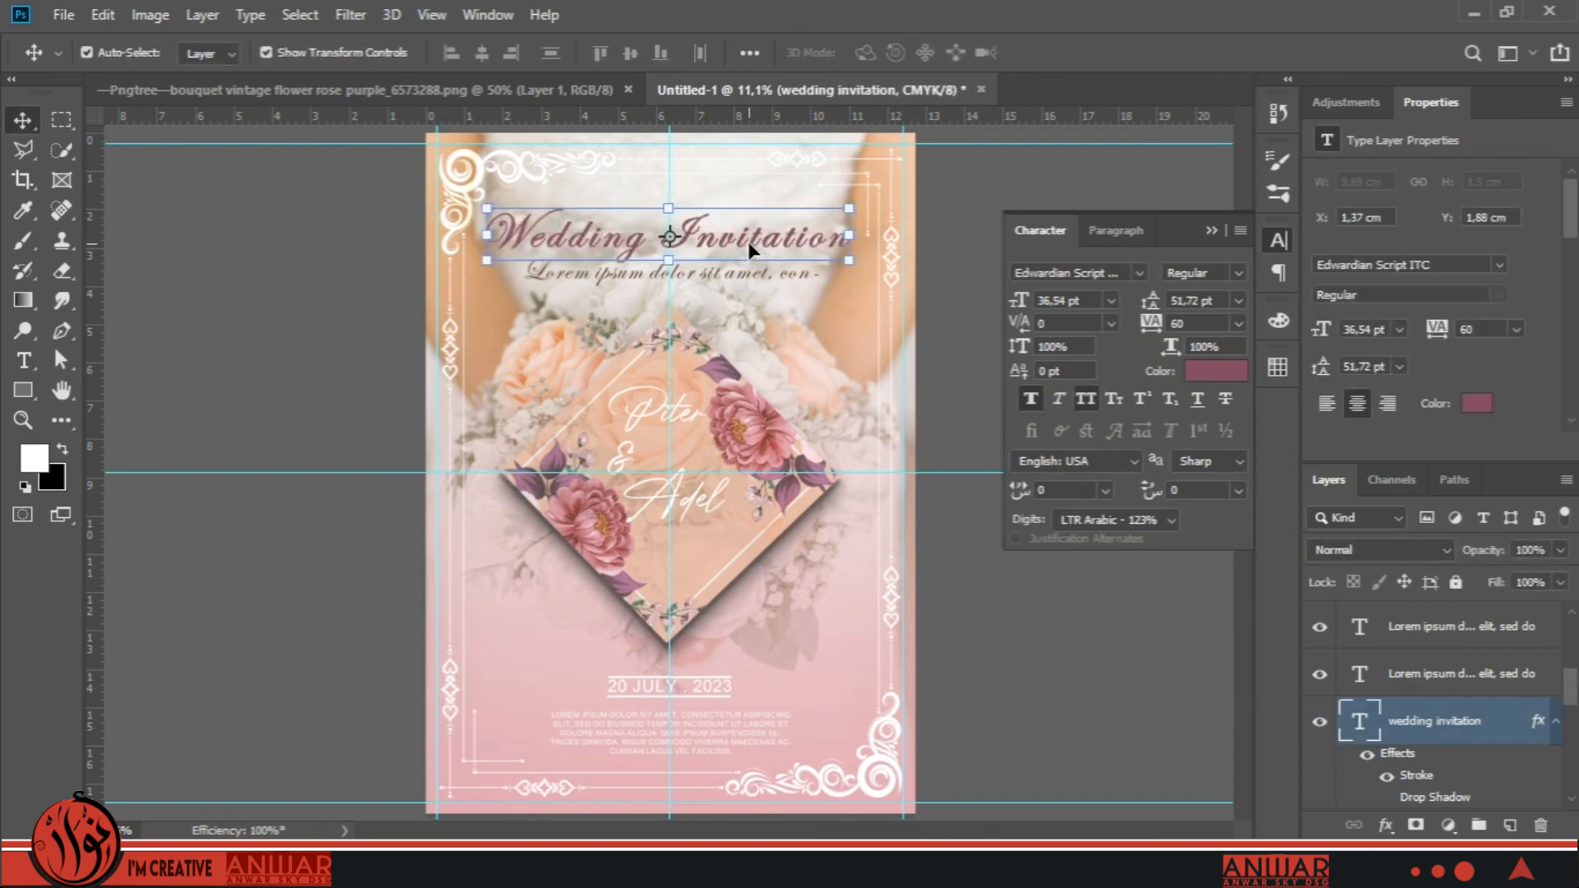
{"action": "left_click", "coordinate": [929, 409]}
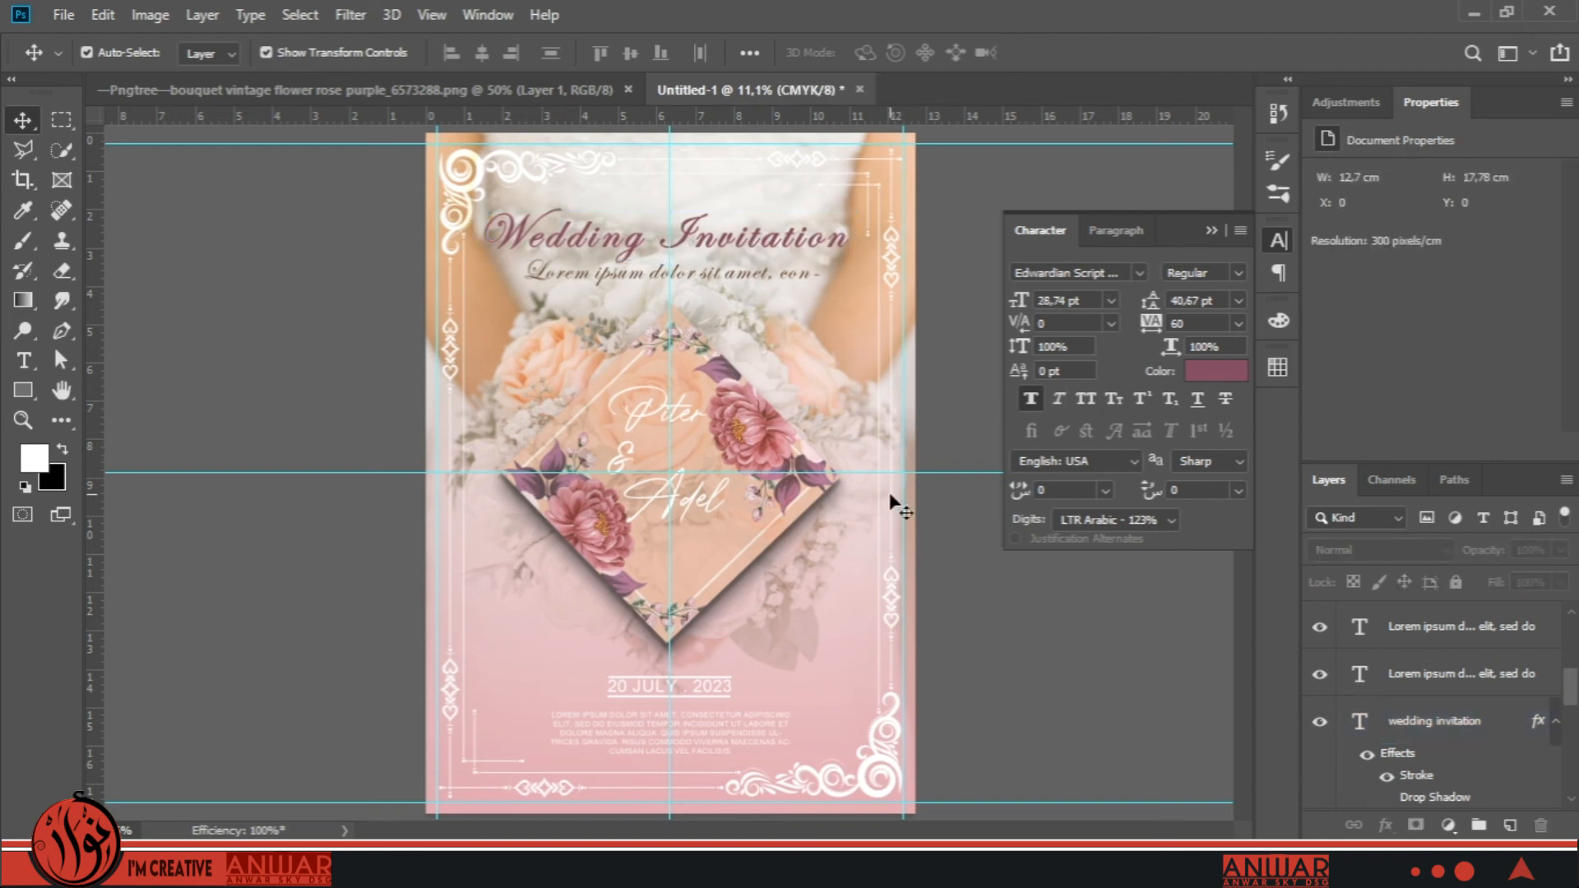
{"action": "key", "text": "ctrl+plus"}
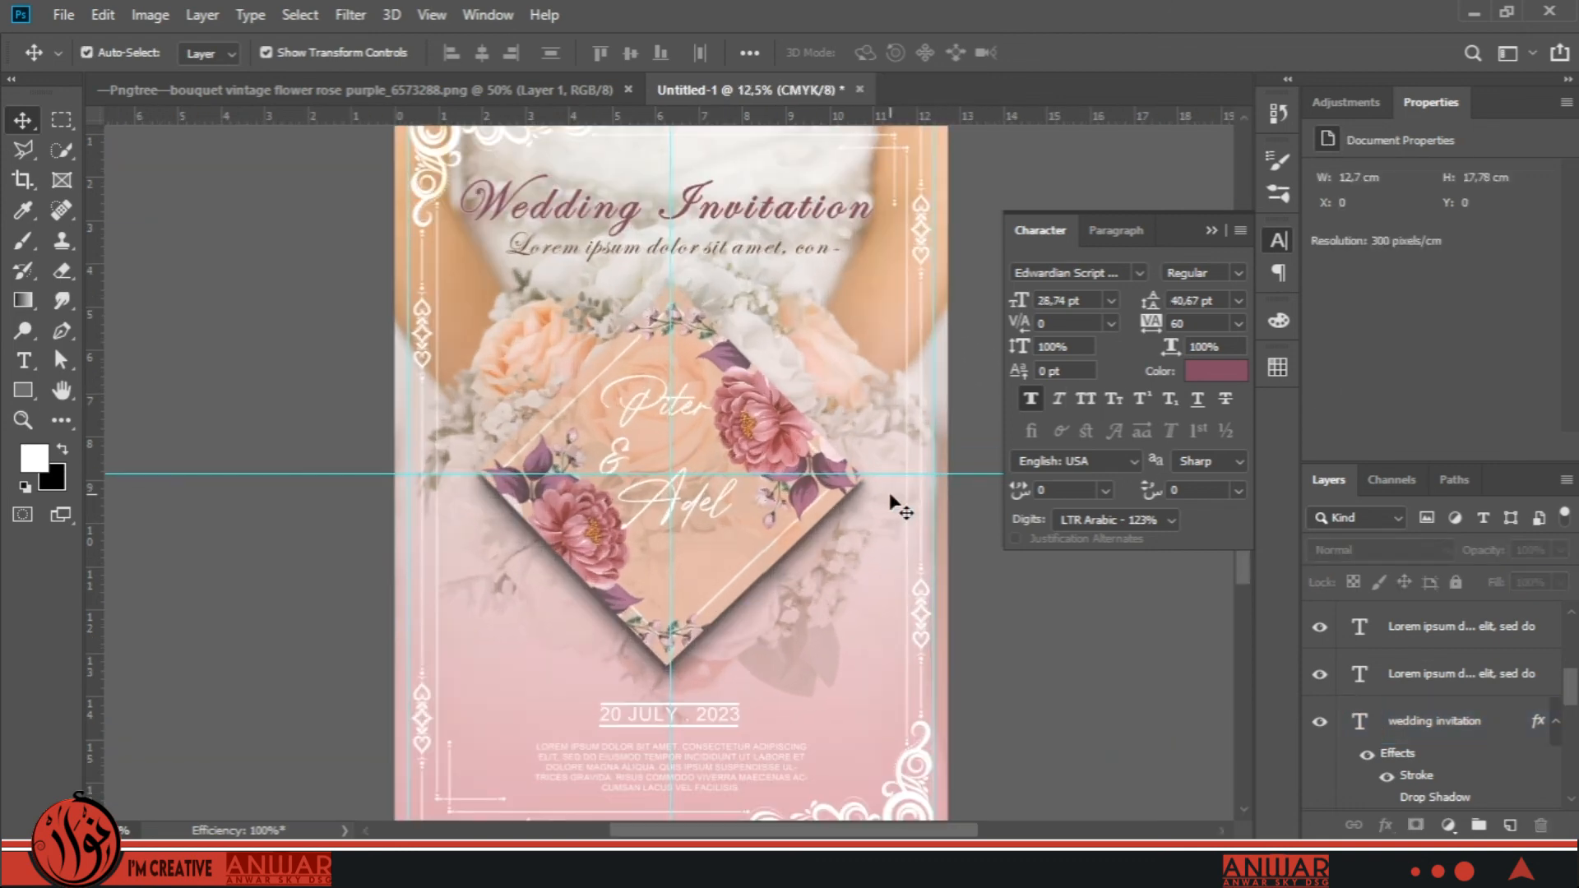